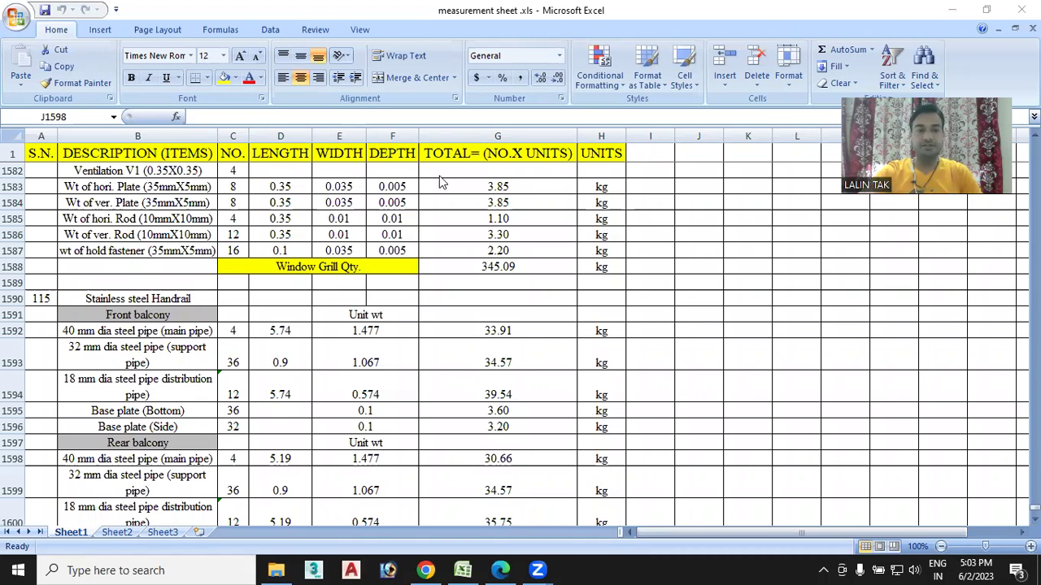
Scroll to the last handrail row (Base plate (Side), 0.80 kg, row 1608), then switch to the PDF.
scroll(358, 302, down, 2)
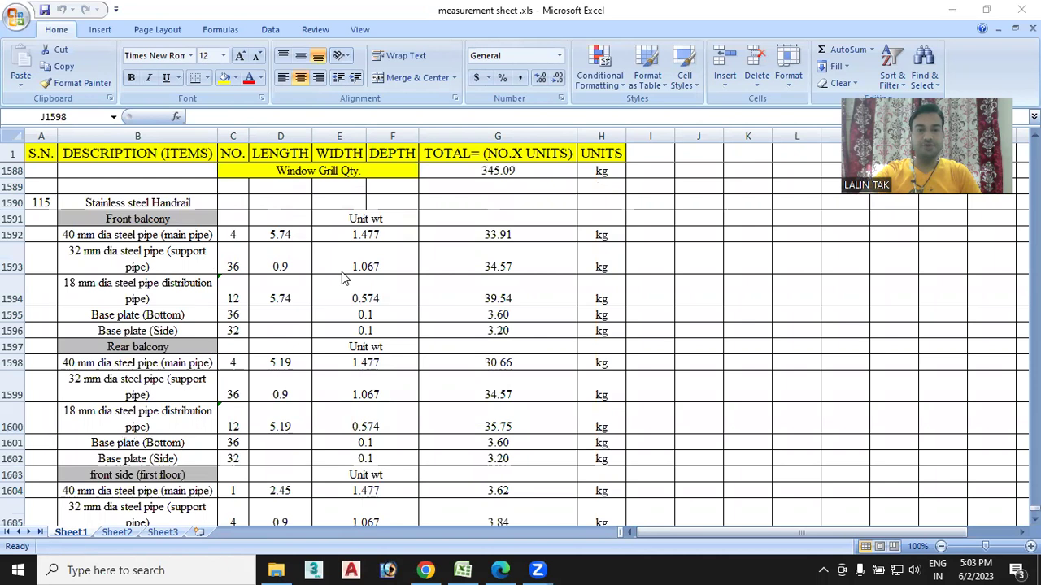
scroll(340, 276, down, 2)
scroll(344, 291, down, 2)
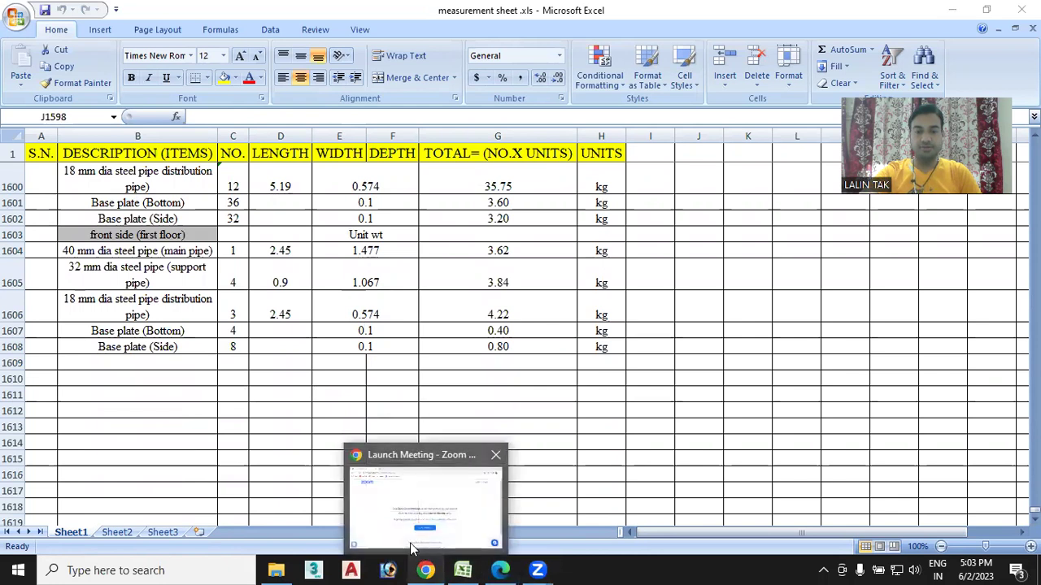
click(500, 570)
Zoom the parapet wall plan out two levels and pan around to see the wall size notes.
scroll(423, 268, down, 1)
scroll(437, 290, up, 1)
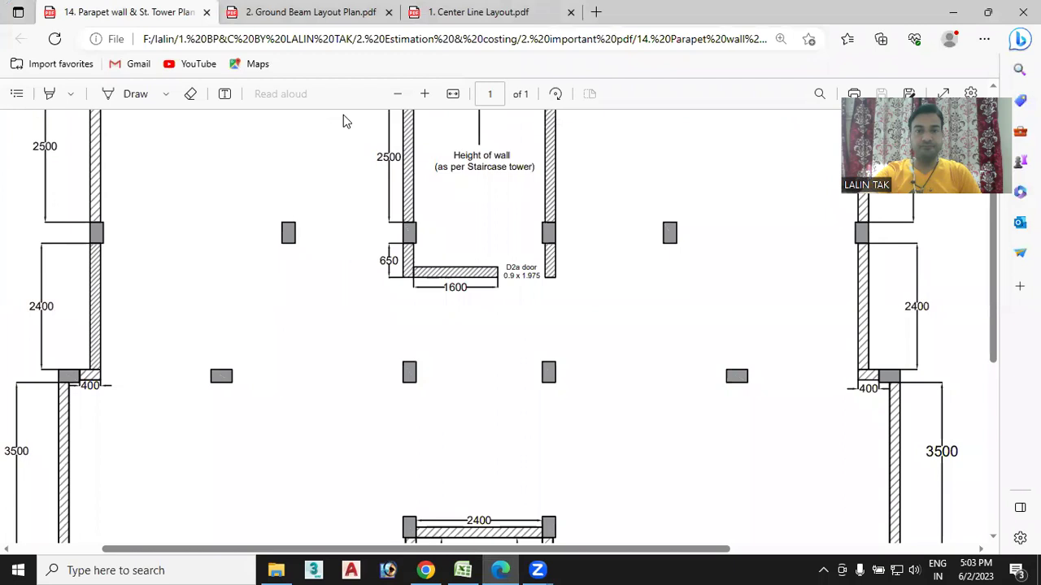
click(398, 94)
click(397, 93)
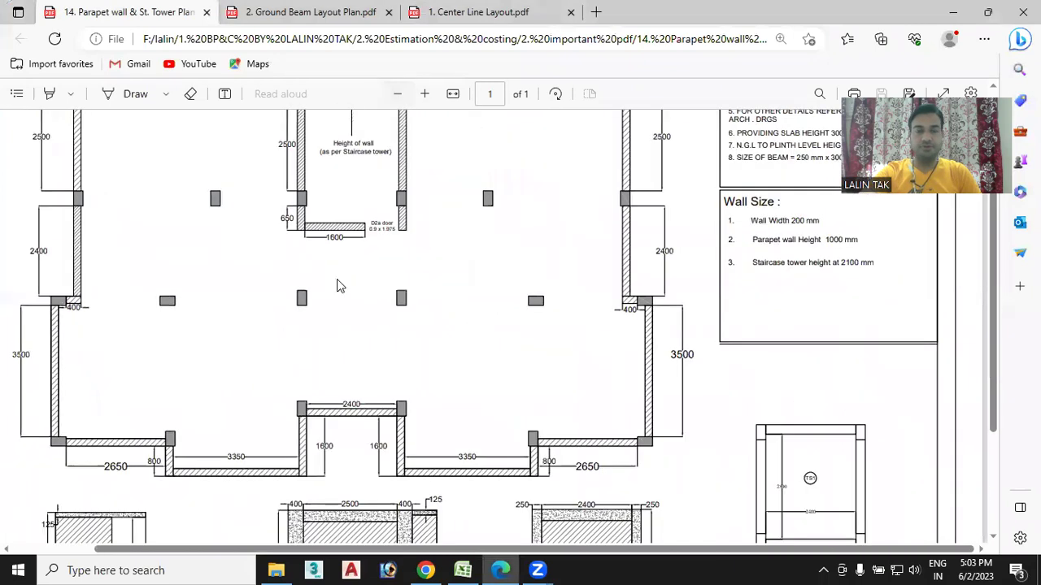
scroll(355, 317, down, 2)
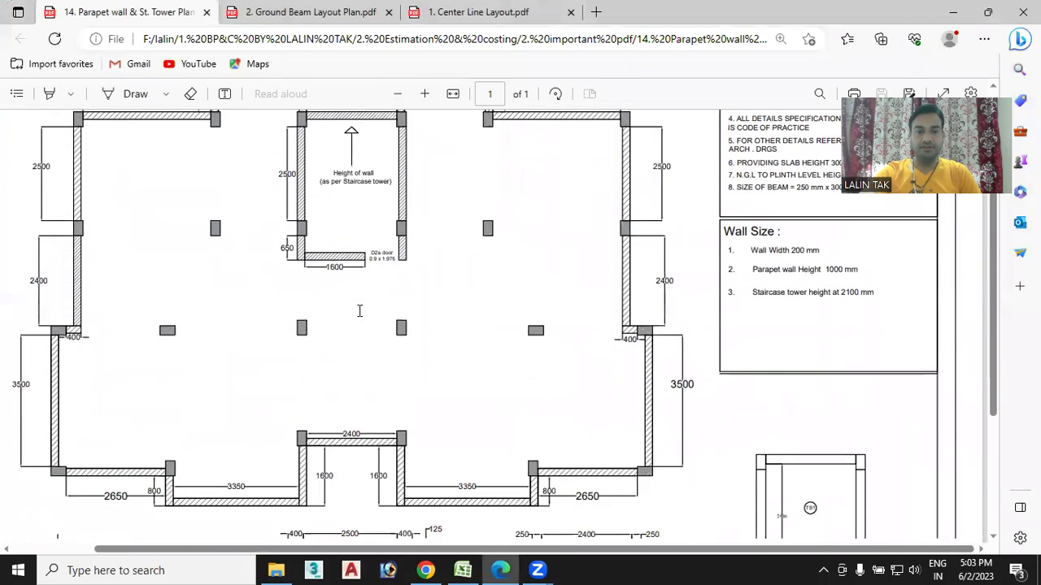
drag(394, 550, 303, 550)
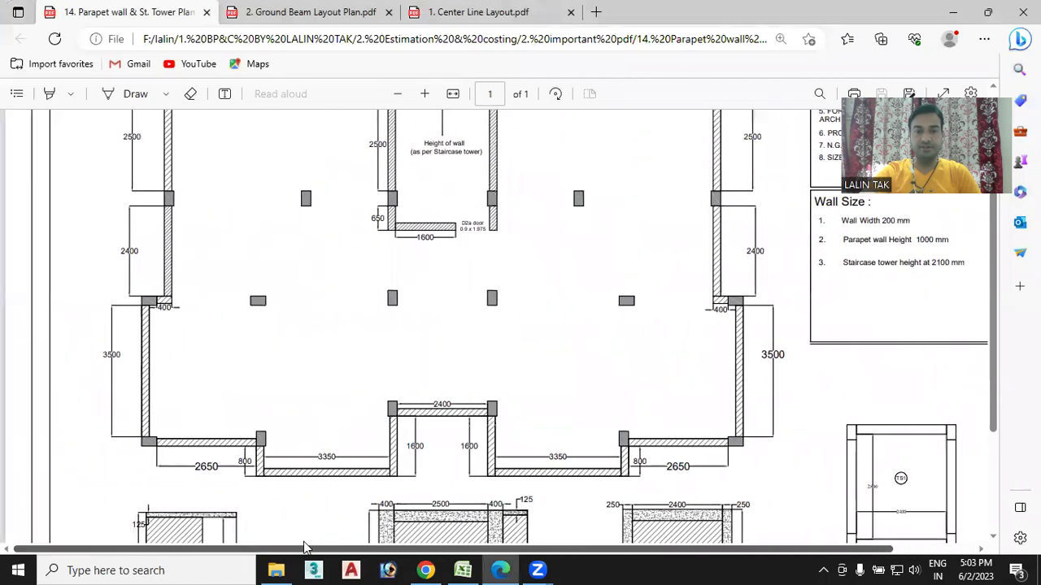
scroll(422, 372, up, 2)
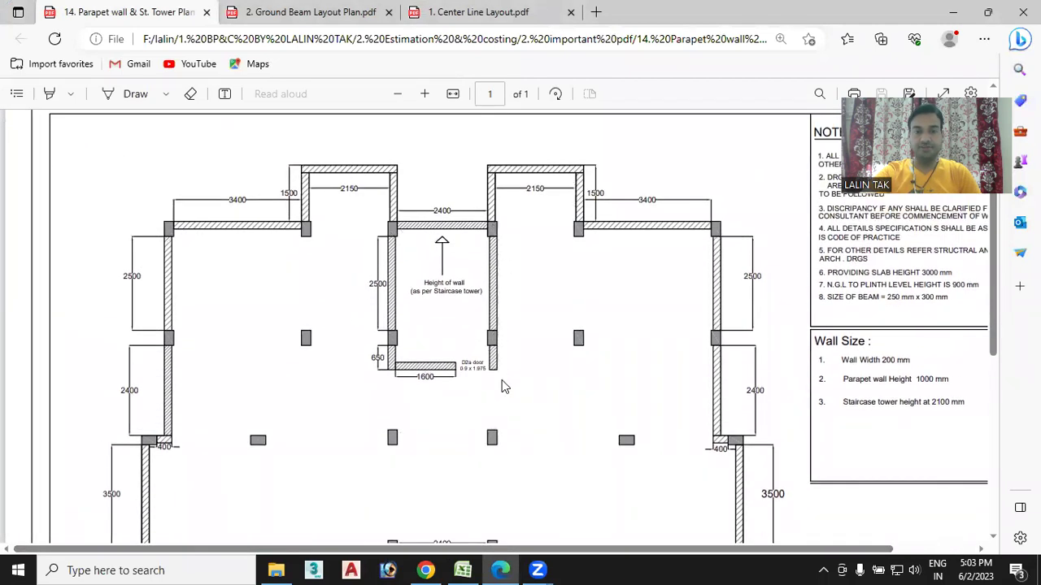
scroll(413, 352, down, 1)
scroll(415, 343, down, 1)
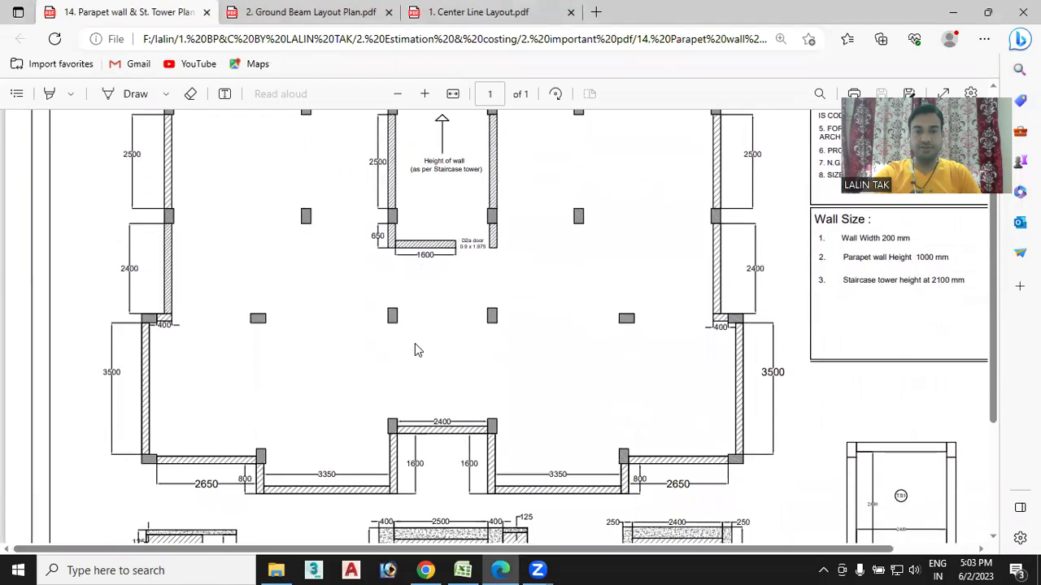
scroll(414, 343, up, 2)
Zoom in on the staircase tower and scroll down to the Front, Left & Right and Back Elevations.
click(423, 94)
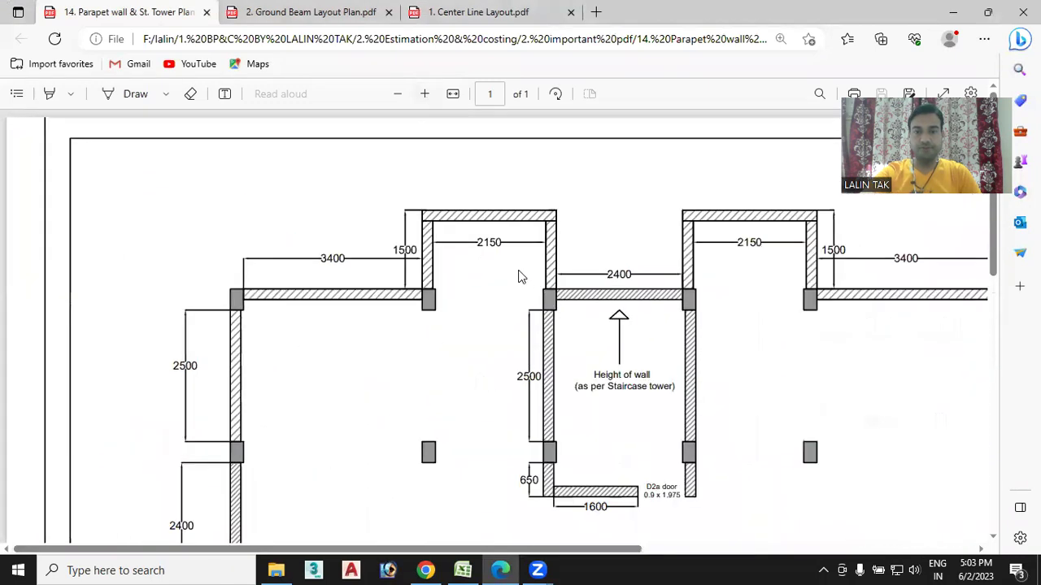
scroll(518, 274, down, 2)
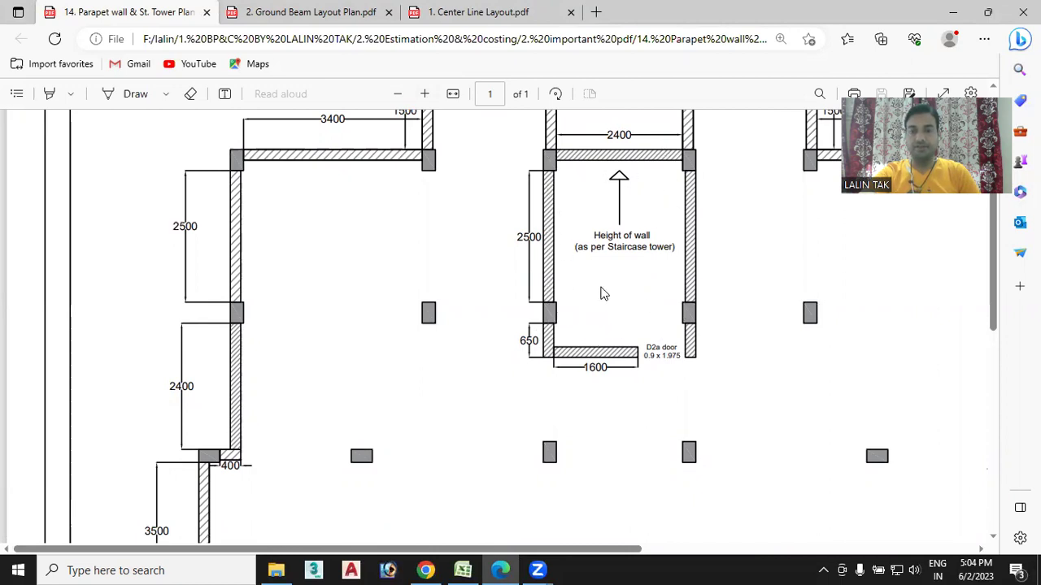
scroll(602, 292, down, 3)
scroll(600, 292, down, 3)
scroll(598, 294, down, 1)
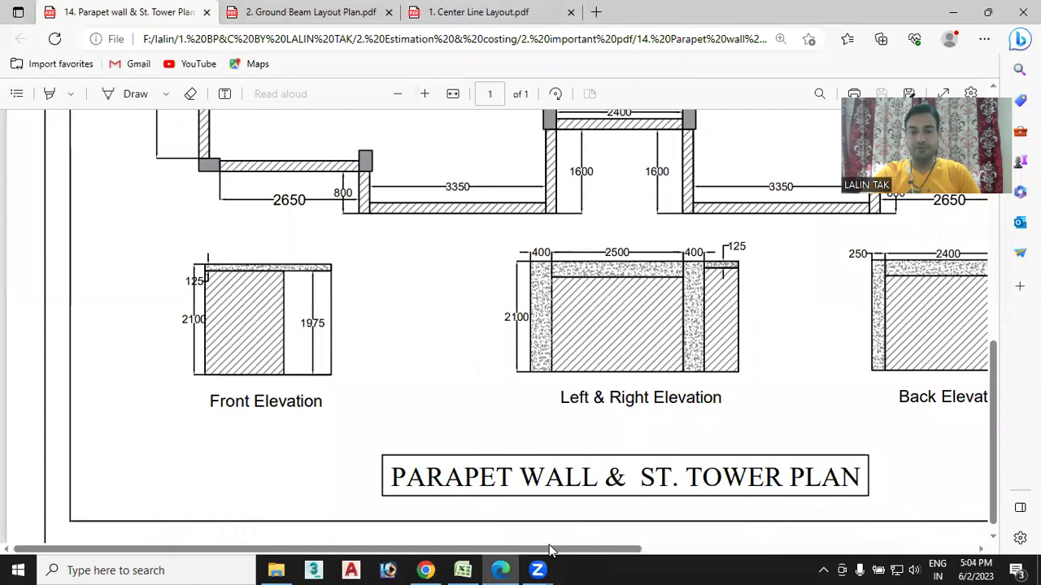
scroll(569, 545, right, 3)
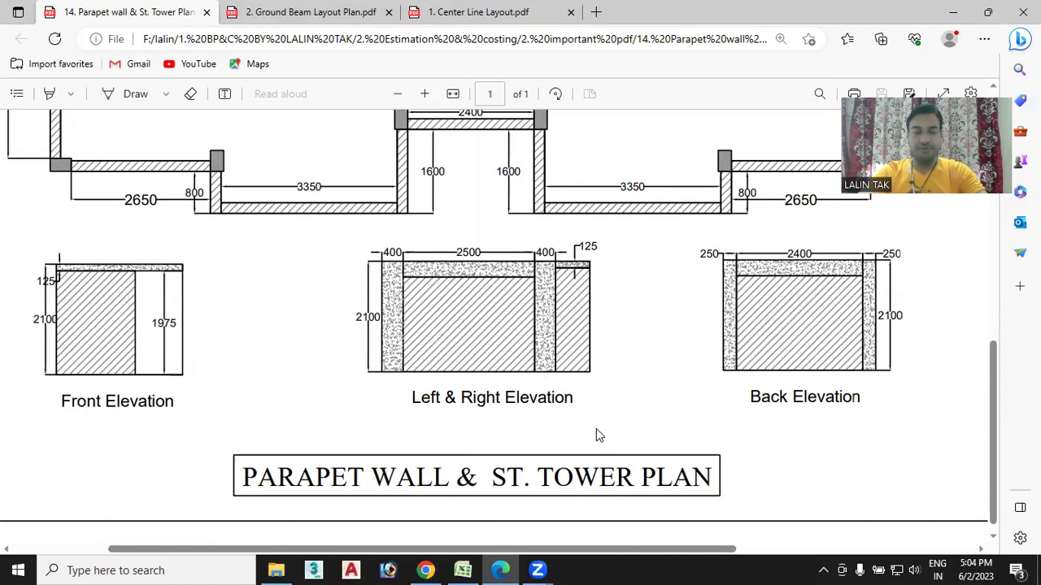
Scroll back and forth between the staircase tower plan and its elevations to review the walls.
scroll(541, 277, up, 5)
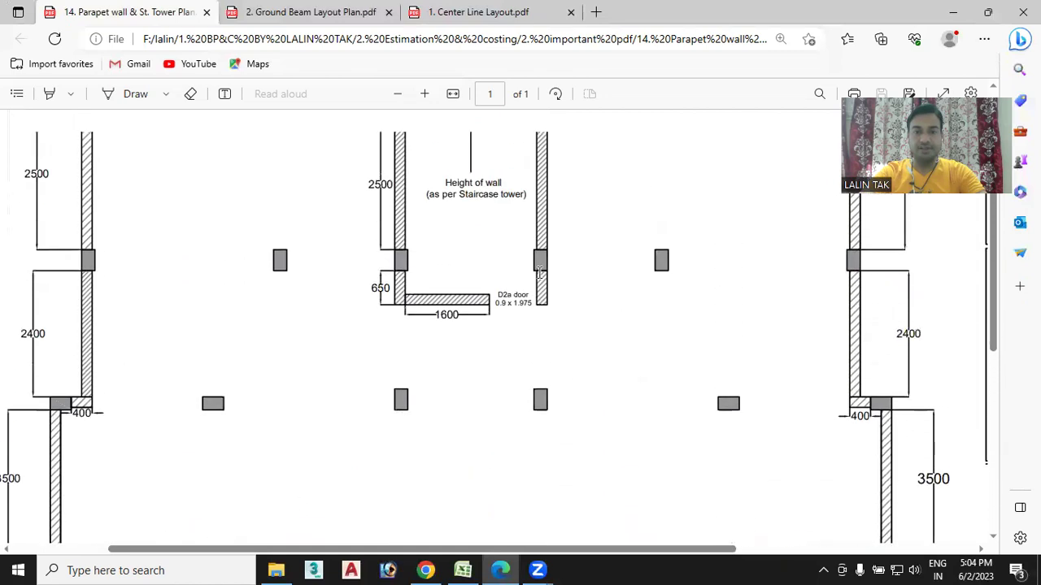
scroll(539, 272, up, 1)
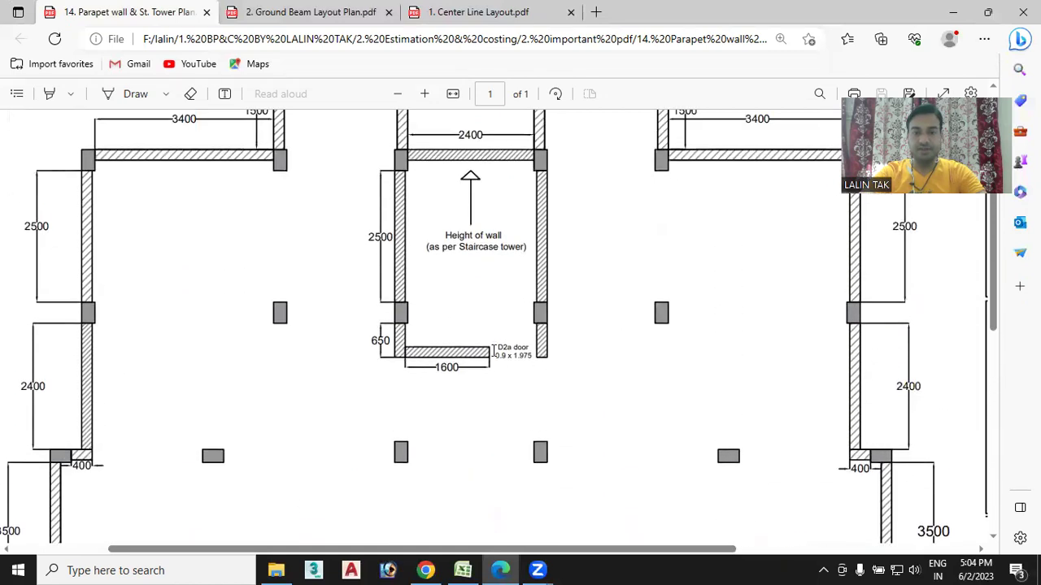
scroll(392, 383, down, 3)
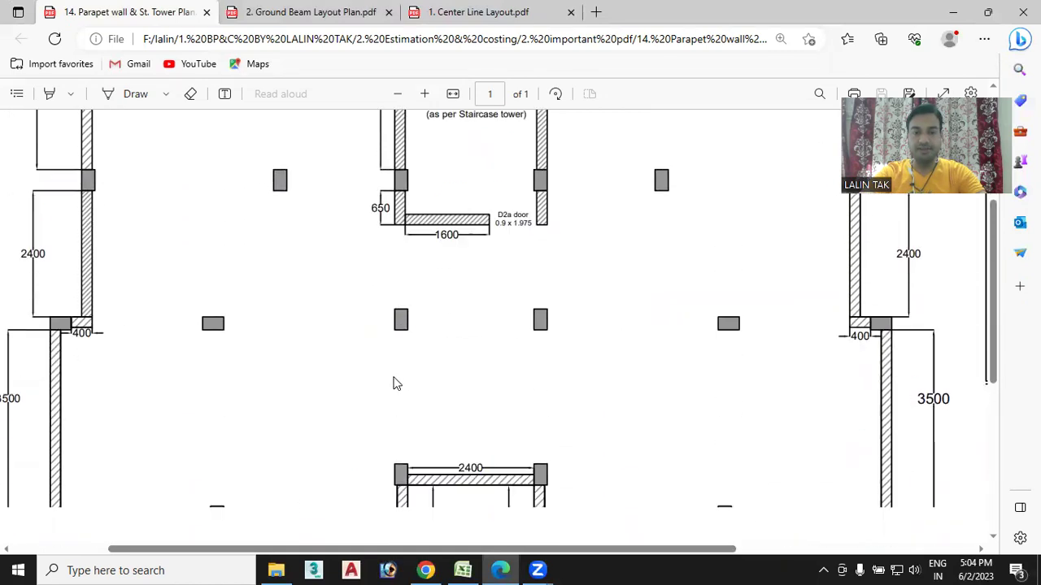
scroll(392, 383, down, 5)
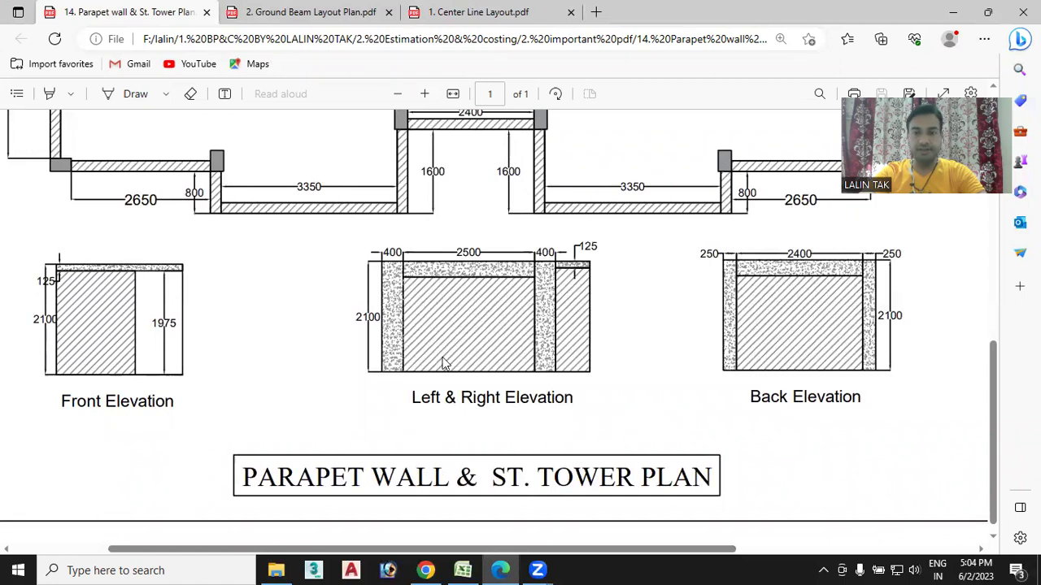
scroll(704, 365, up, 3)
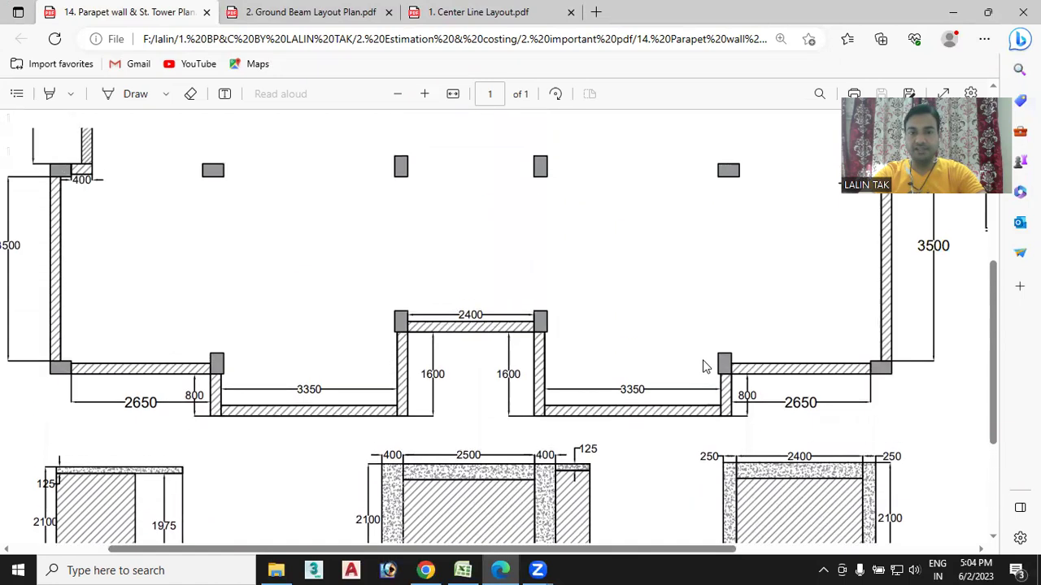
scroll(474, 236, up, 1)
scroll(483, 268, up, 1)
scroll(483, 268, down, 3)
scroll(456, 341, up, 4)
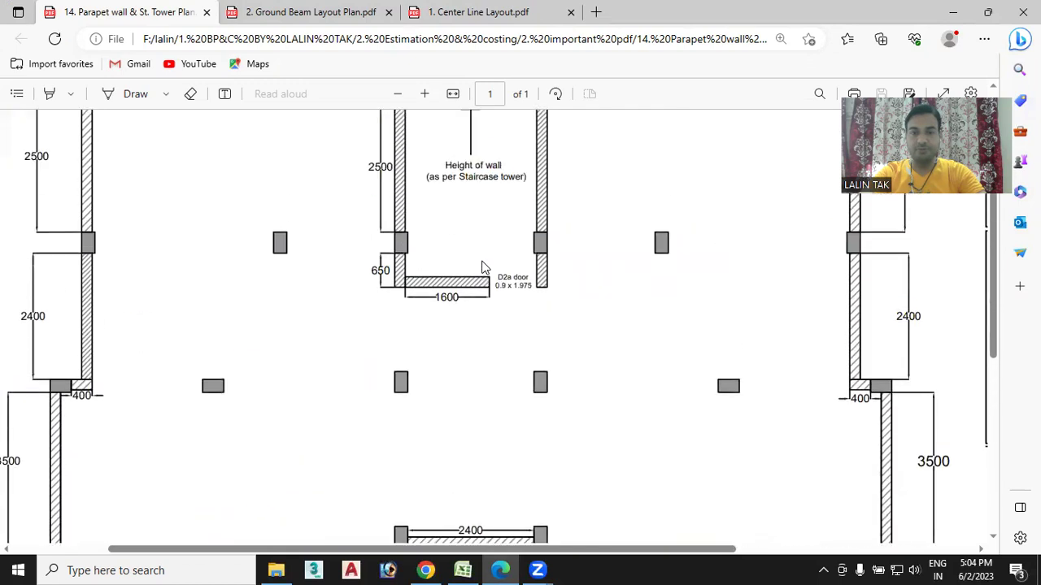
scroll(442, 386, up, 2)
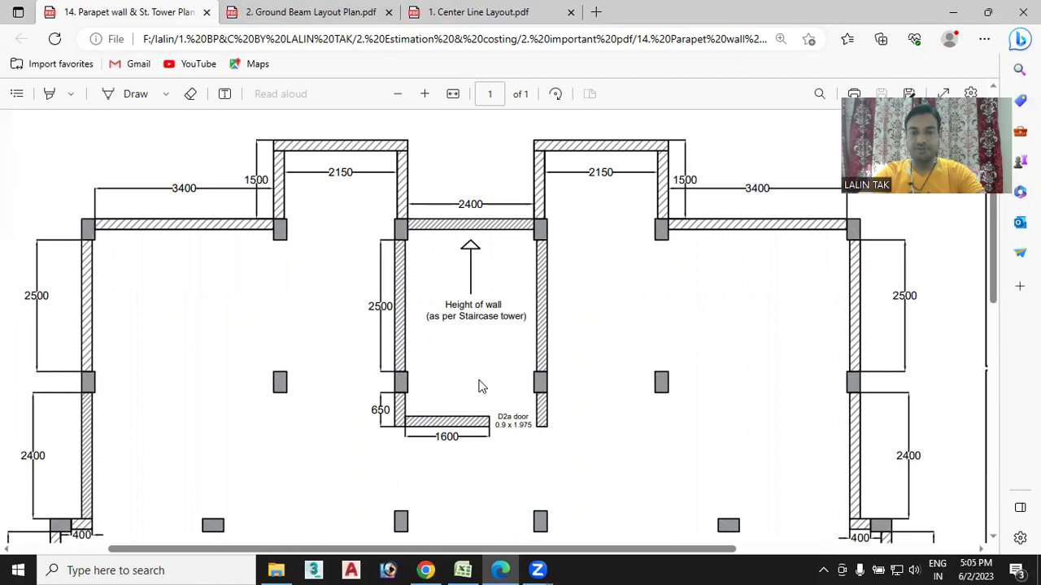
Check the elevations' 2100 height and 2500 and 2400 widths, then return to the Excel sheet.
scroll(459, 384, down, 1)
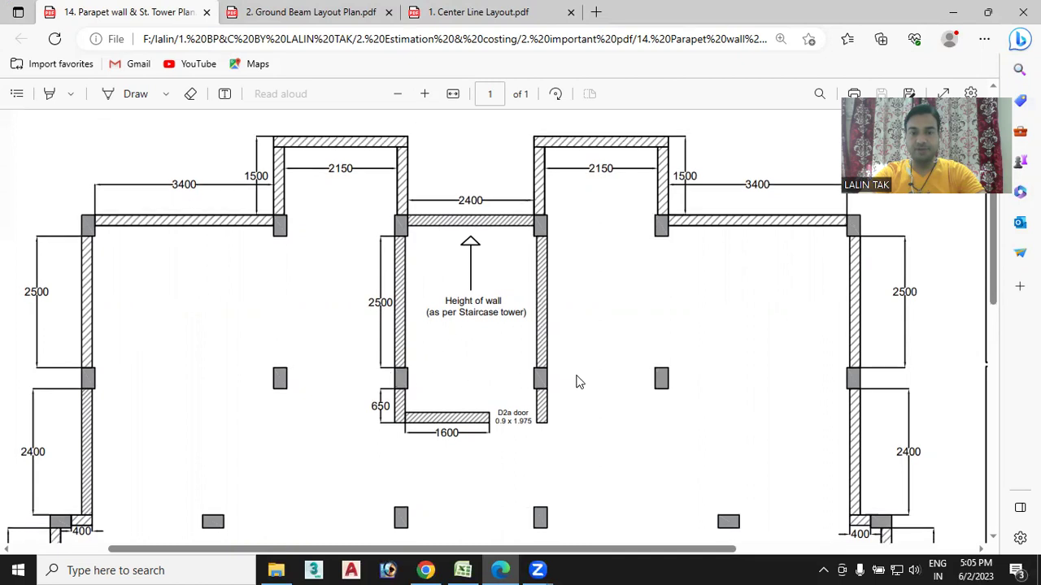
scroll(576, 378, down, 4)
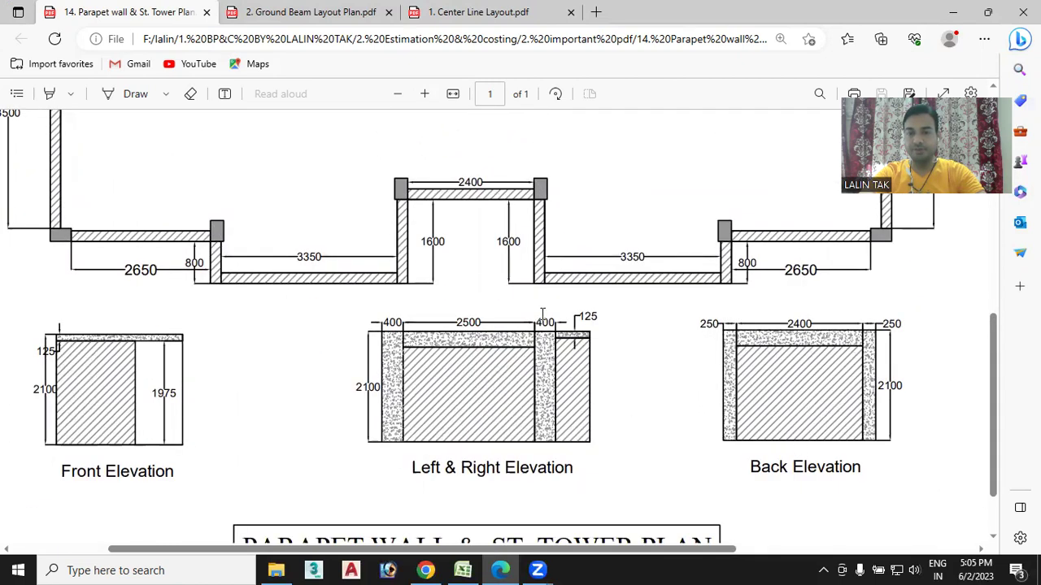
scroll(488, 269, up, 1)
scroll(457, 248, up, 2)
scroll(458, 203, up, 2)
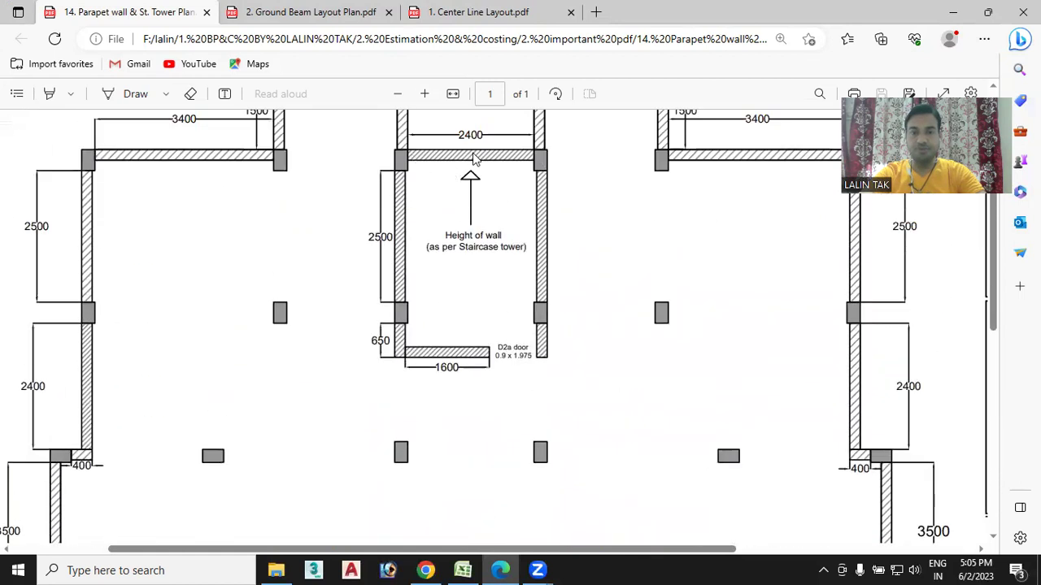
scroll(476, 159, up, 1)
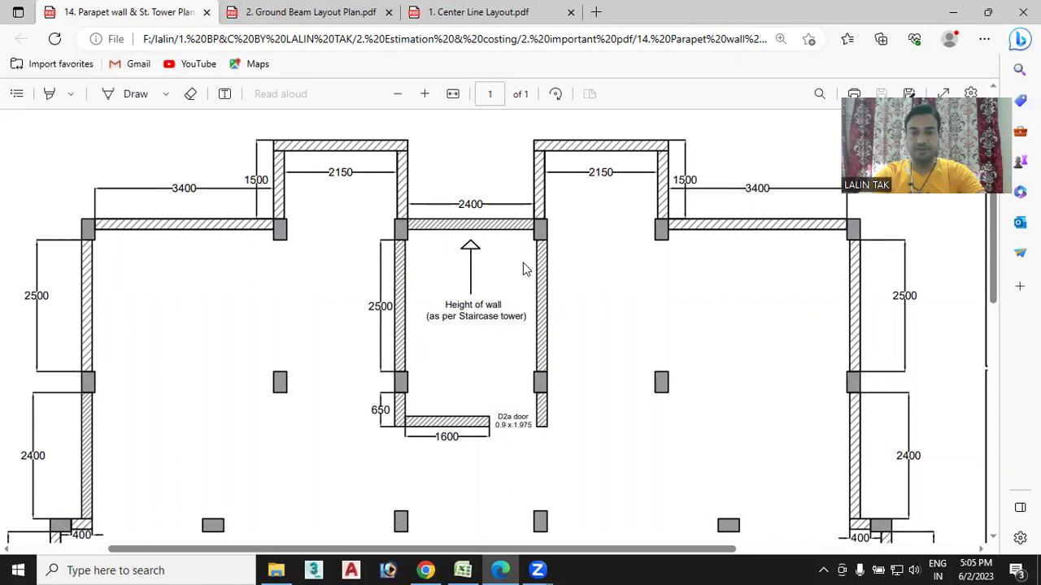
scroll(588, 333, down, 5)
scroll(592, 341, down, 3)
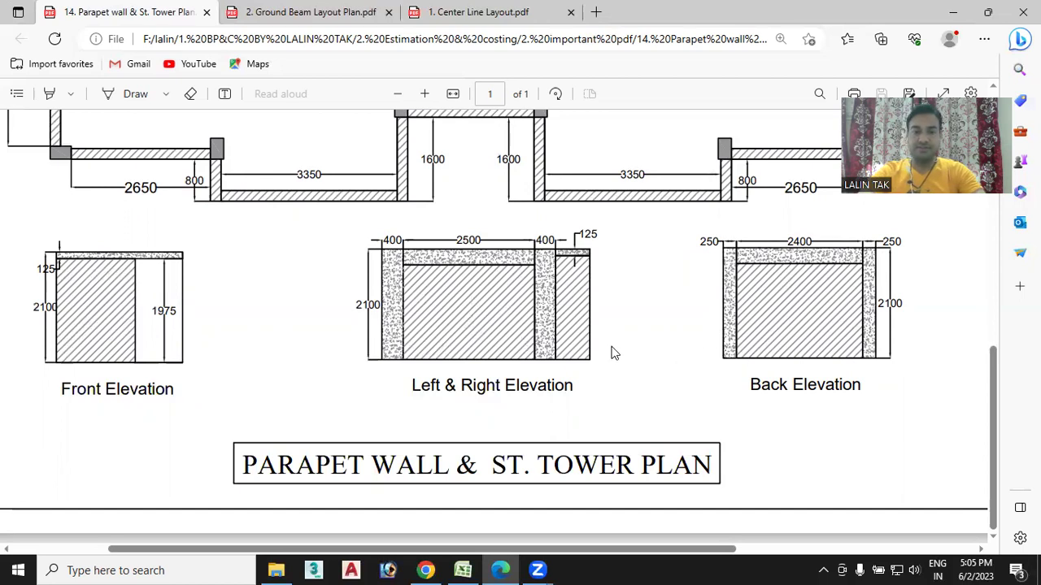
scroll(613, 351, up, 2)
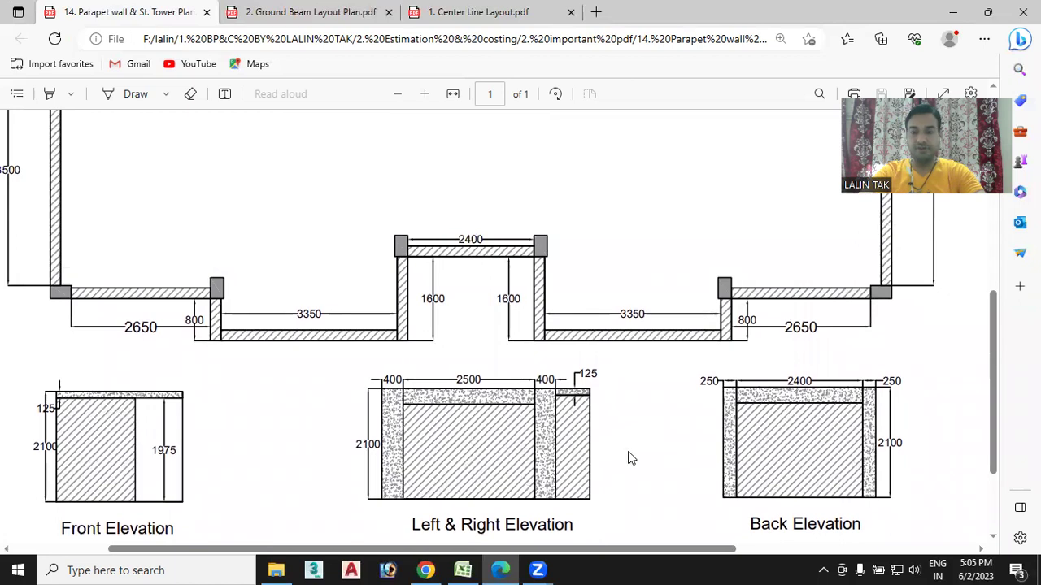
scroll(553, 460, down, 1)
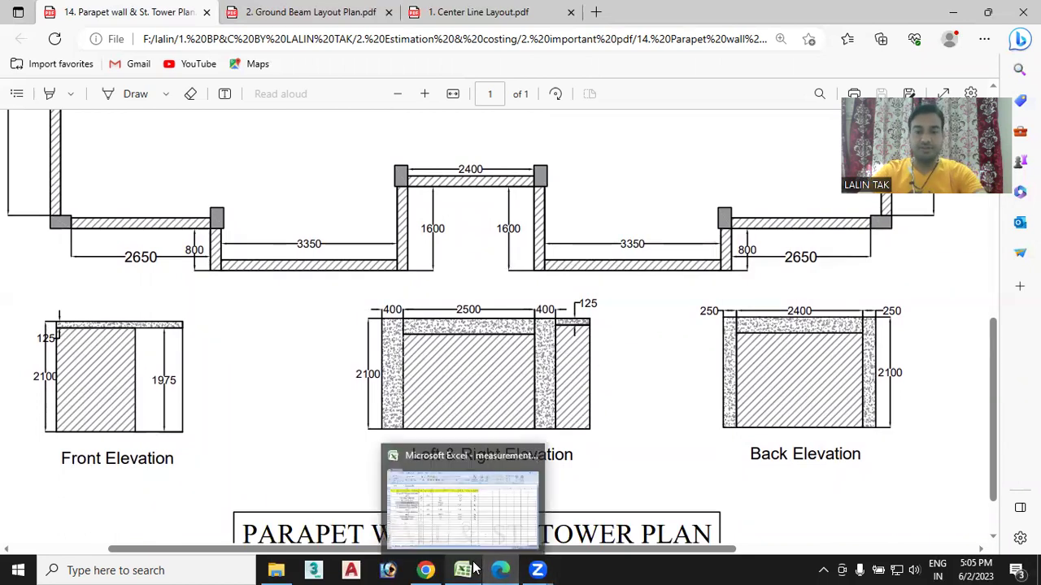
mouse_move(463, 570)
click(481, 520)
Enter item 116 'Staircase Tower' in row 1610 of the measurement sheet.
scroll(396, 348, up, 3)
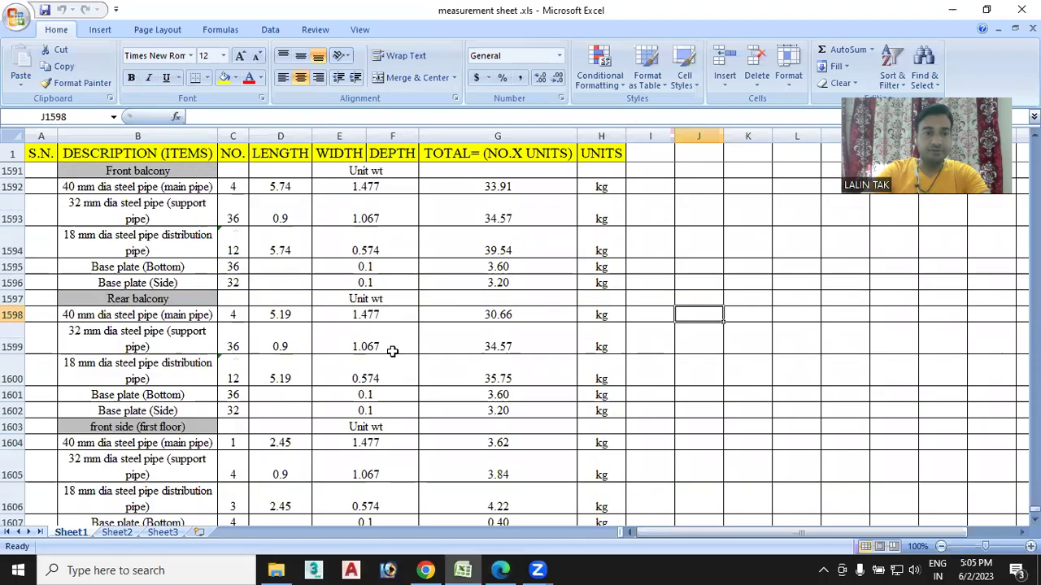
scroll(396, 348, up, 2)
scroll(260, 326, down, 4)
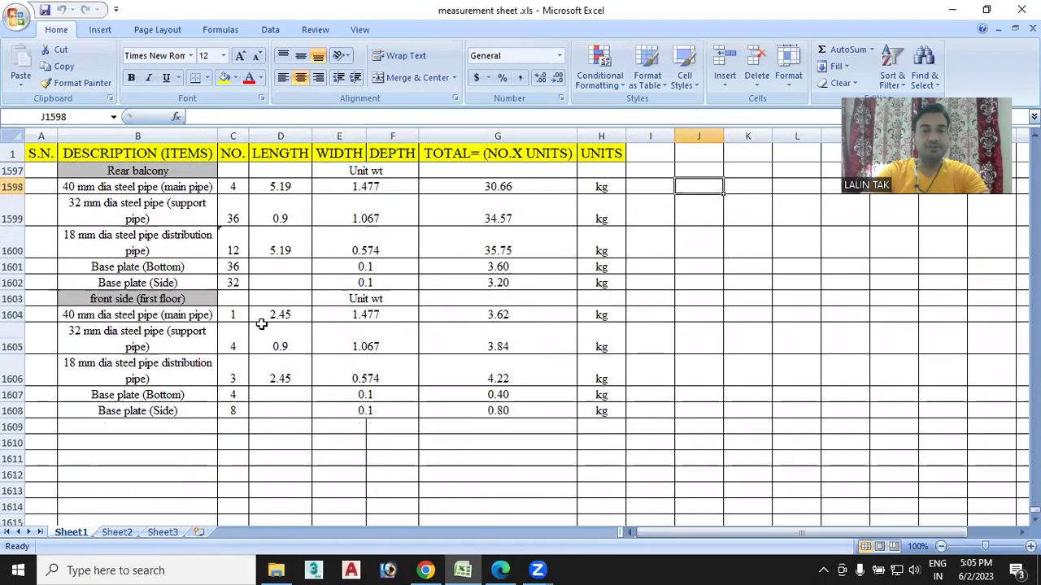
scroll(260, 325, down, 2)
click(40, 315)
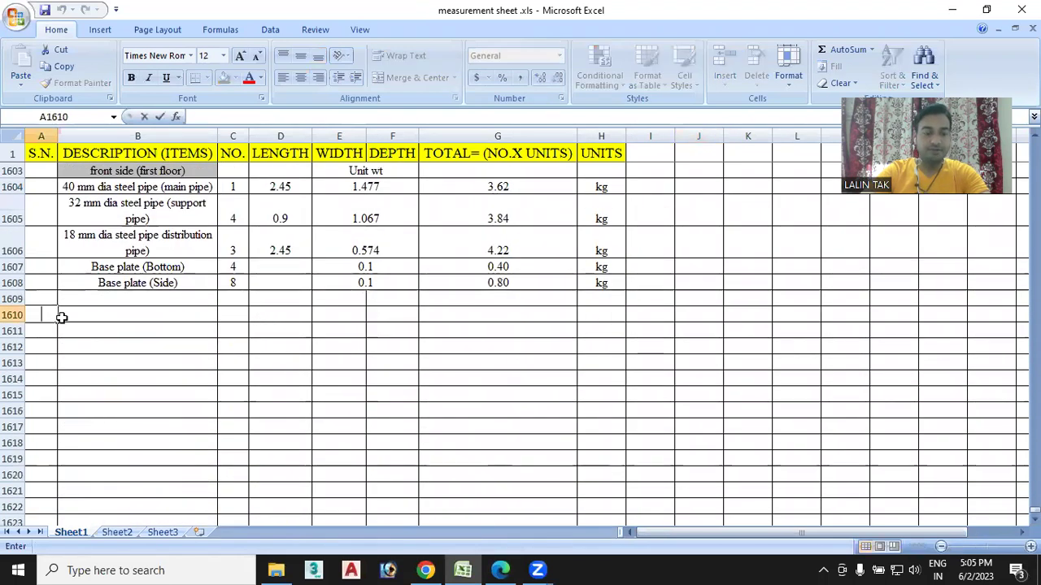
text(116)
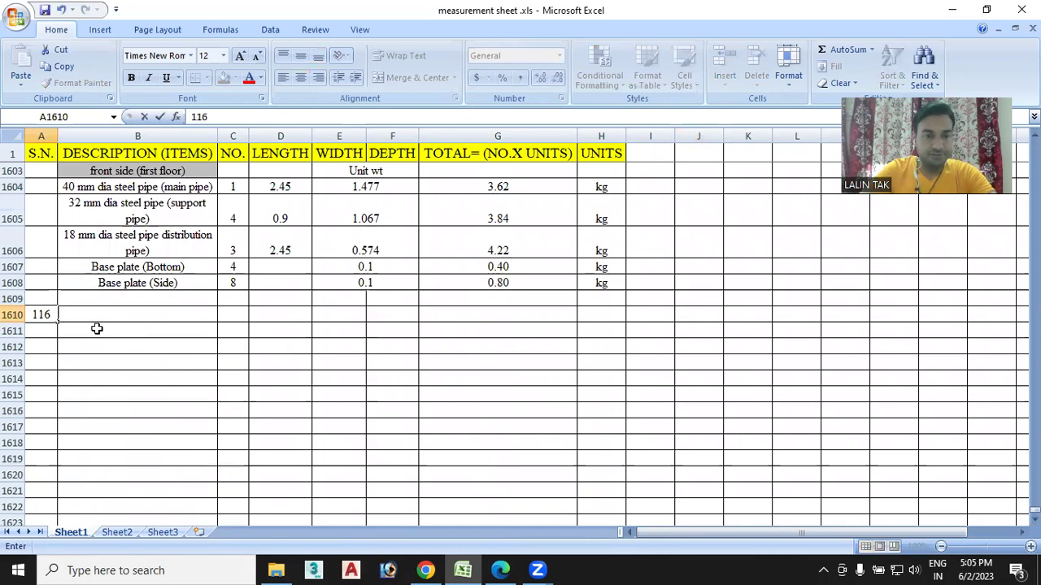
click(102, 315)
double_click(109, 314)
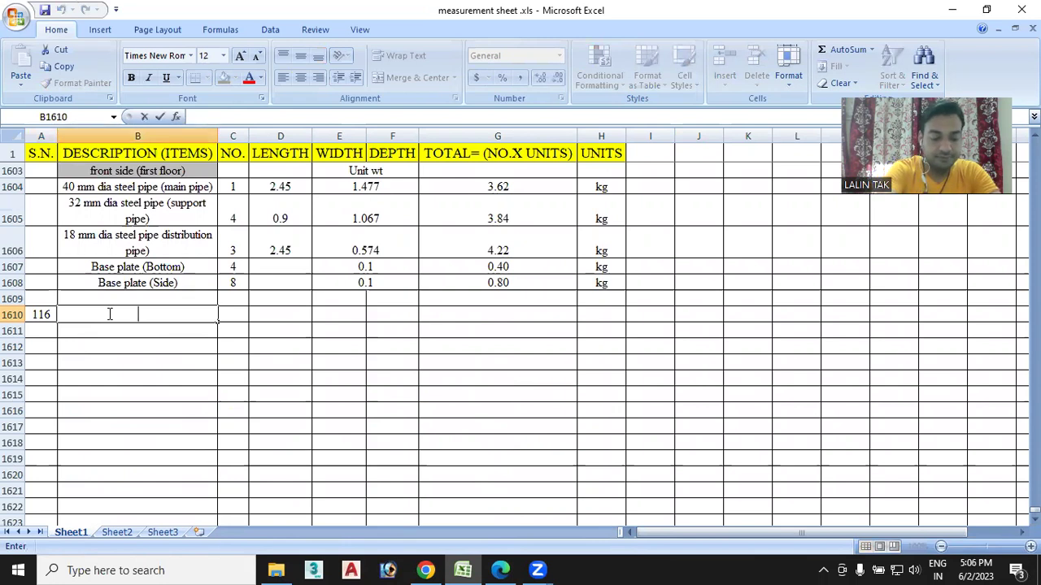
text(Staircase )
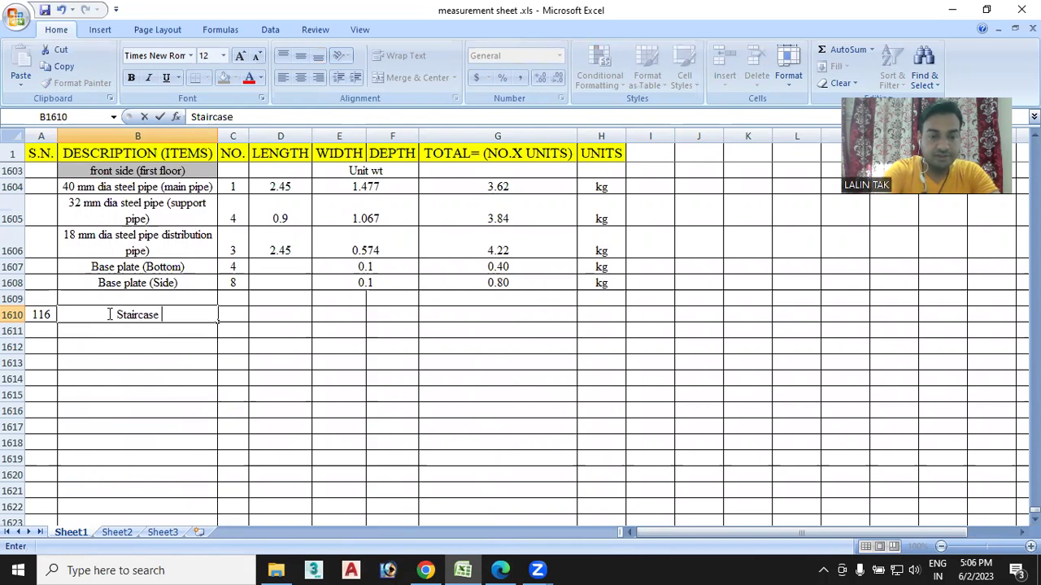
text(Tower)
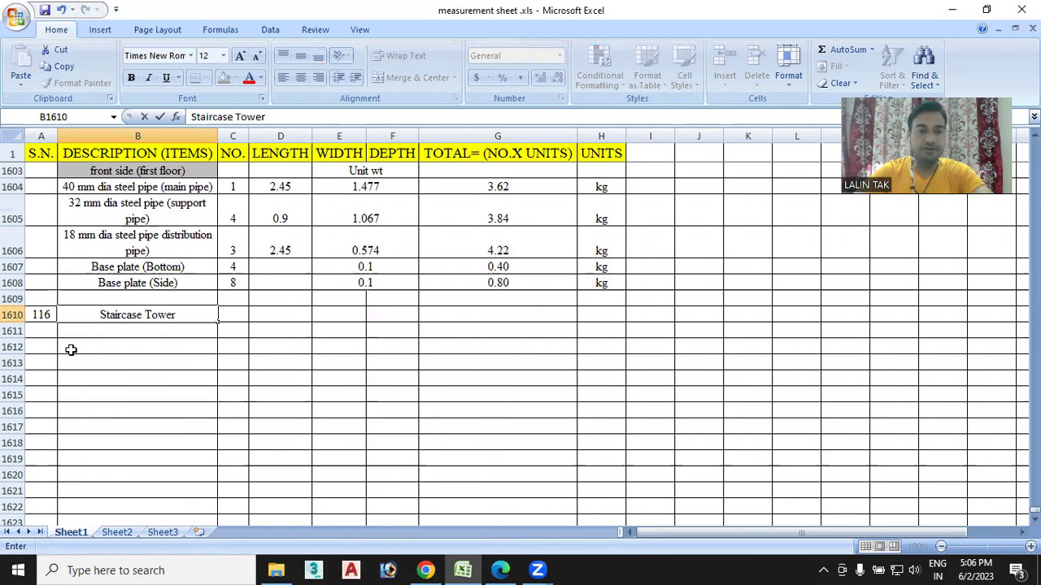
Add sub-item 'a' with description 'Brick work' in row 1612.
double_click(47, 345)
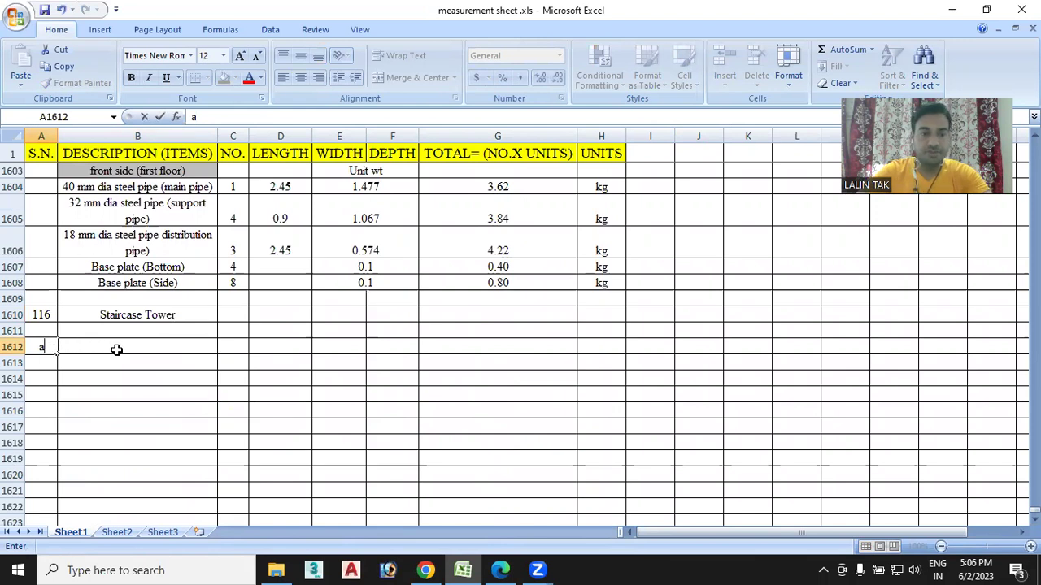
click(116, 349)
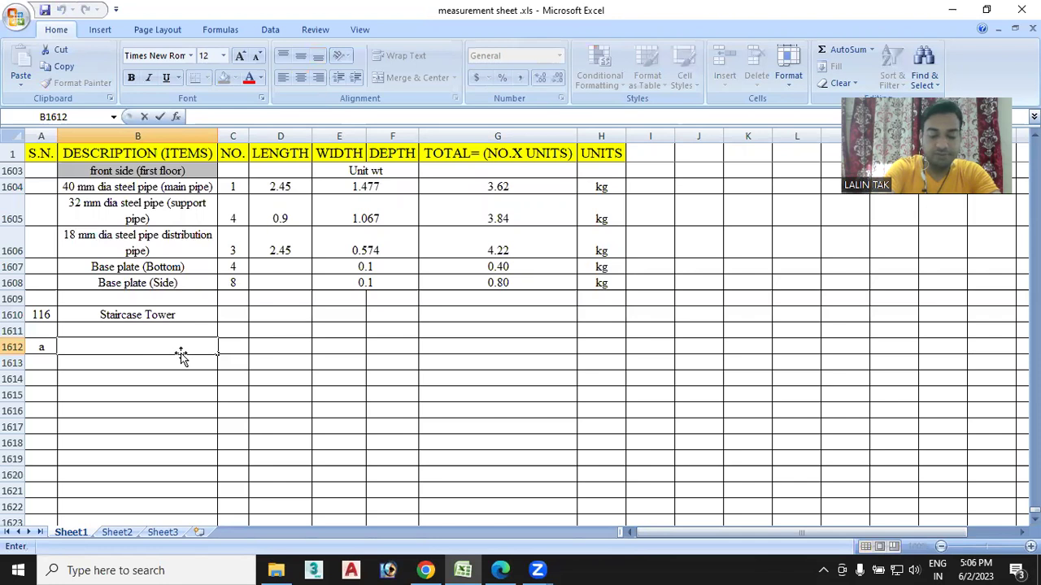
text(Brick)
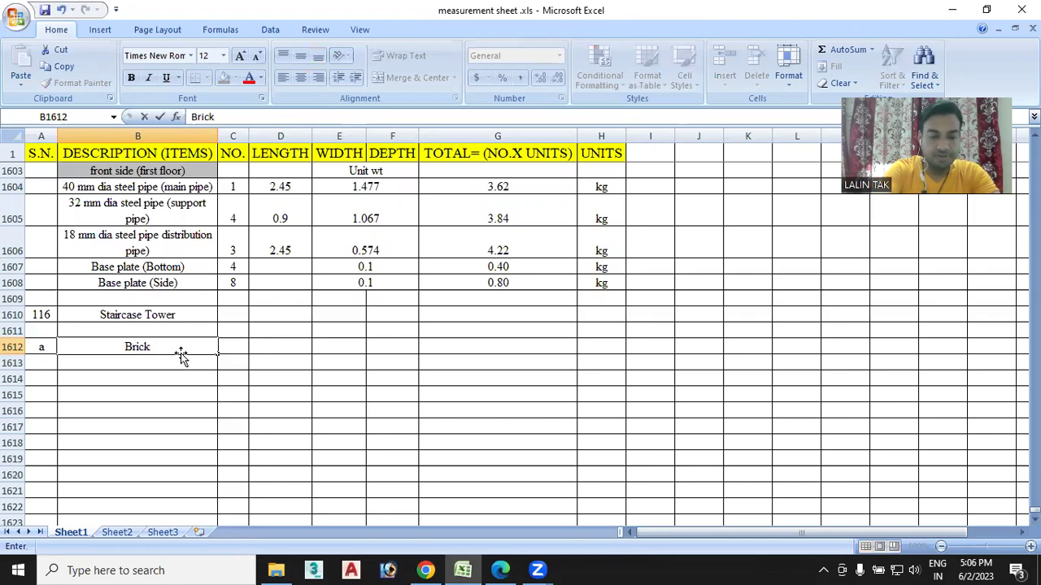
text( work)
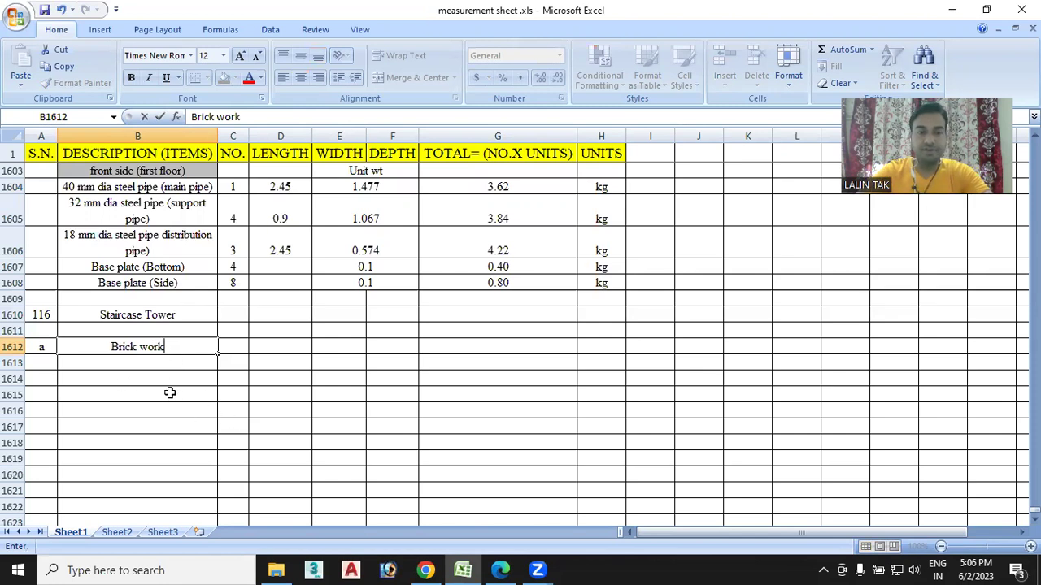
Zoom out the tower drawing and scroll through its plan and elevations to study the walls.
click(500, 569)
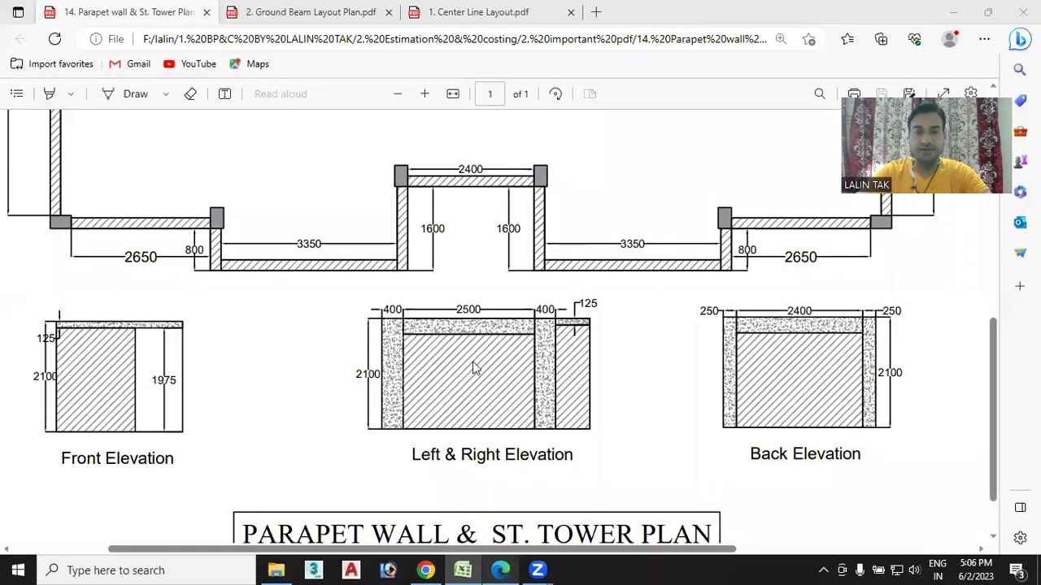
scroll(476, 368, up, 2)
scroll(468, 365, up, 6)
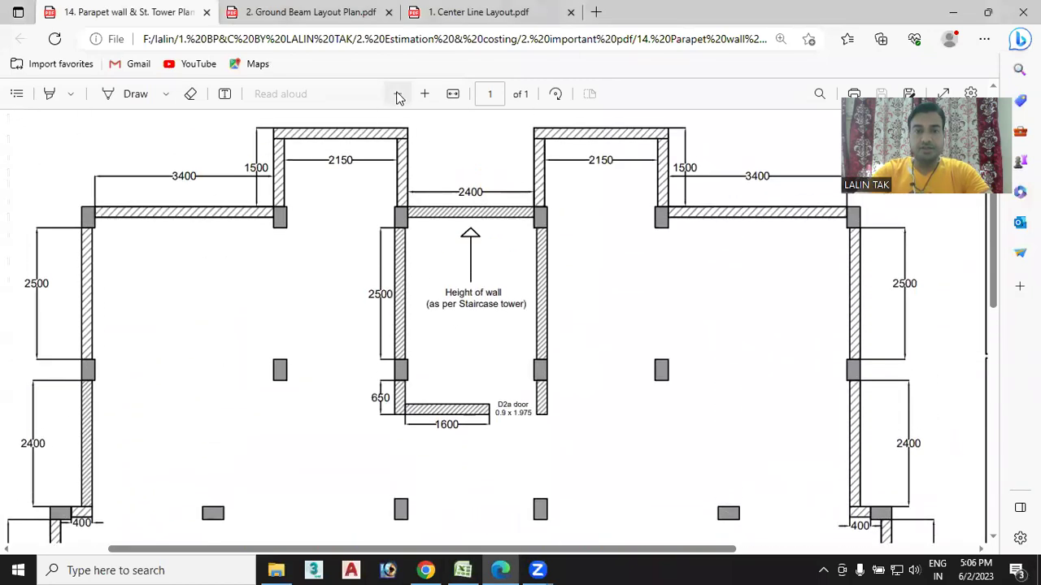
click(399, 96)
scroll(351, 313, up, 1)
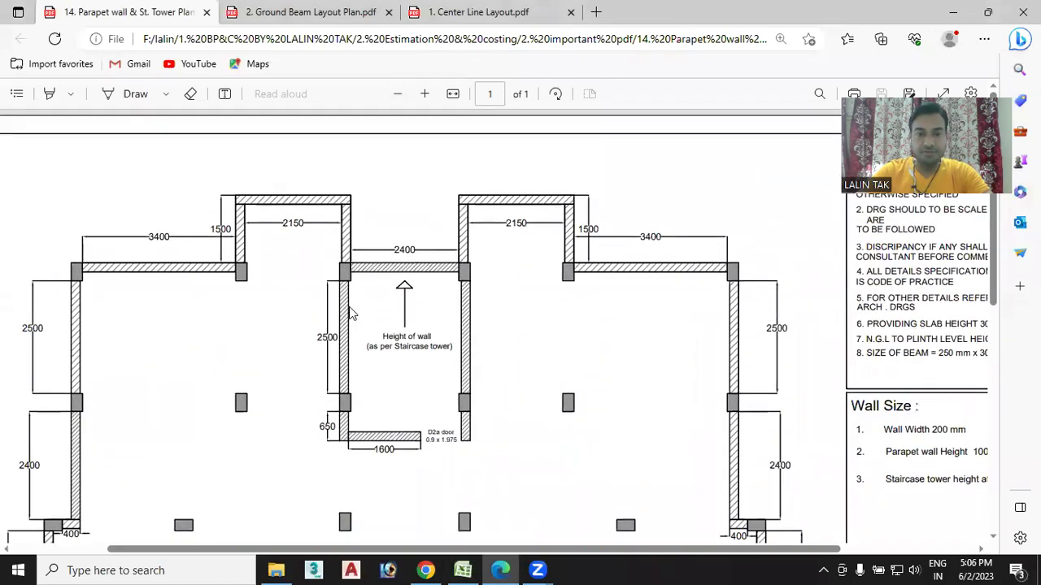
scroll(345, 307, down, 1)
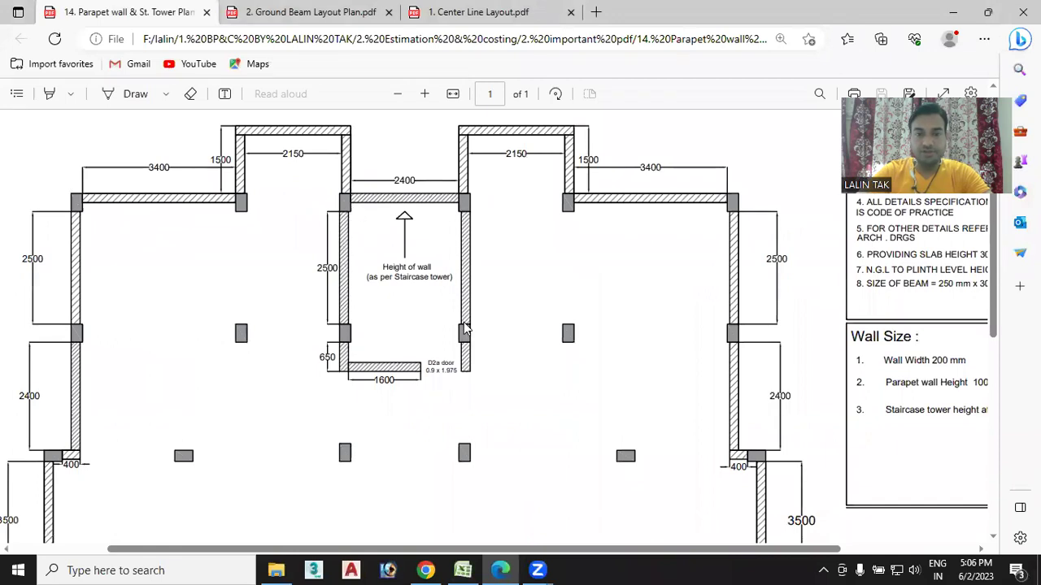
scroll(485, 198, down, 2)
scroll(483, 227, down, 3)
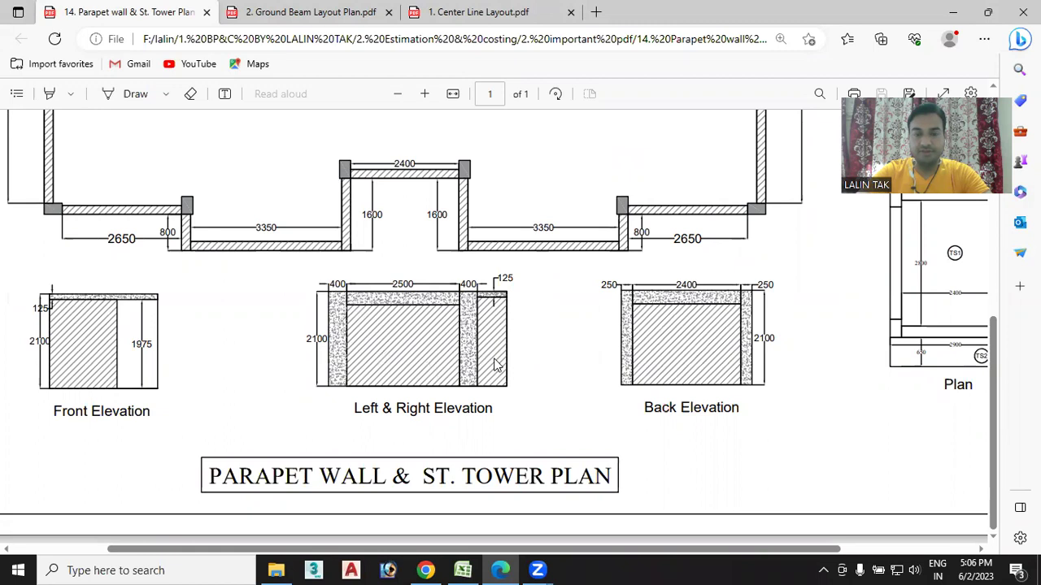
scroll(471, 349, up, 5)
scroll(444, 301, up, 3)
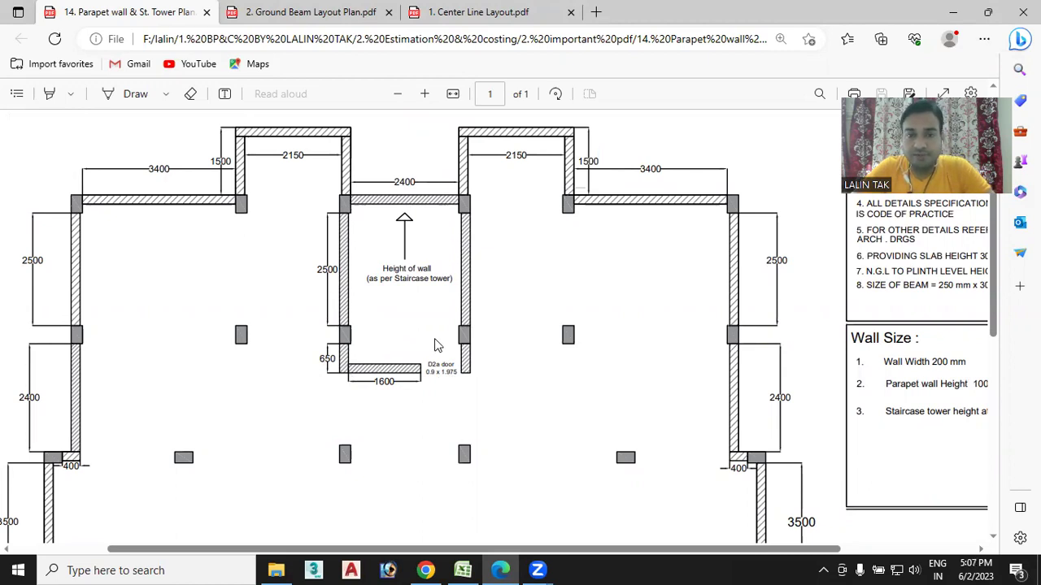
scroll(435, 346, down, 2)
scroll(433, 343, down, 5)
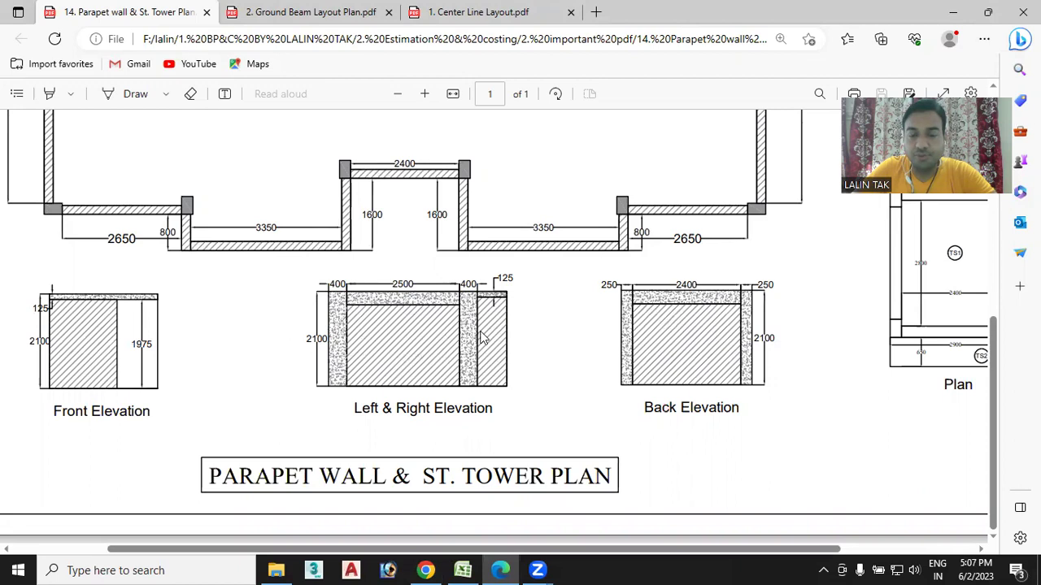
click(463, 570)
Enter 'Part 1 (under beams)' in B1613 with a count of 1 in C1613.
click(154, 365)
text(Part 1)
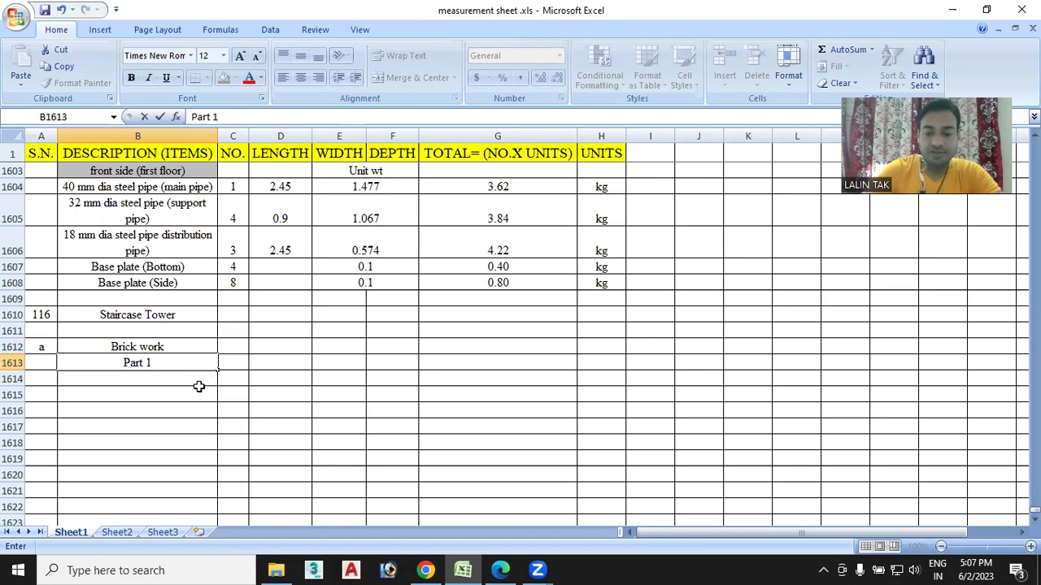
text( *()
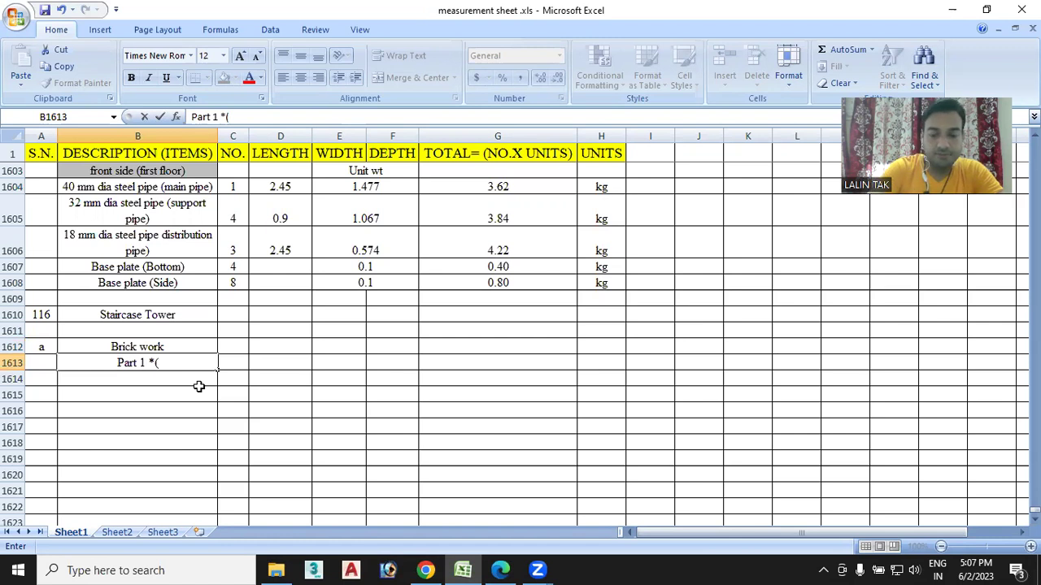
key(BackSpace)
key(BackSpace)
text((un)
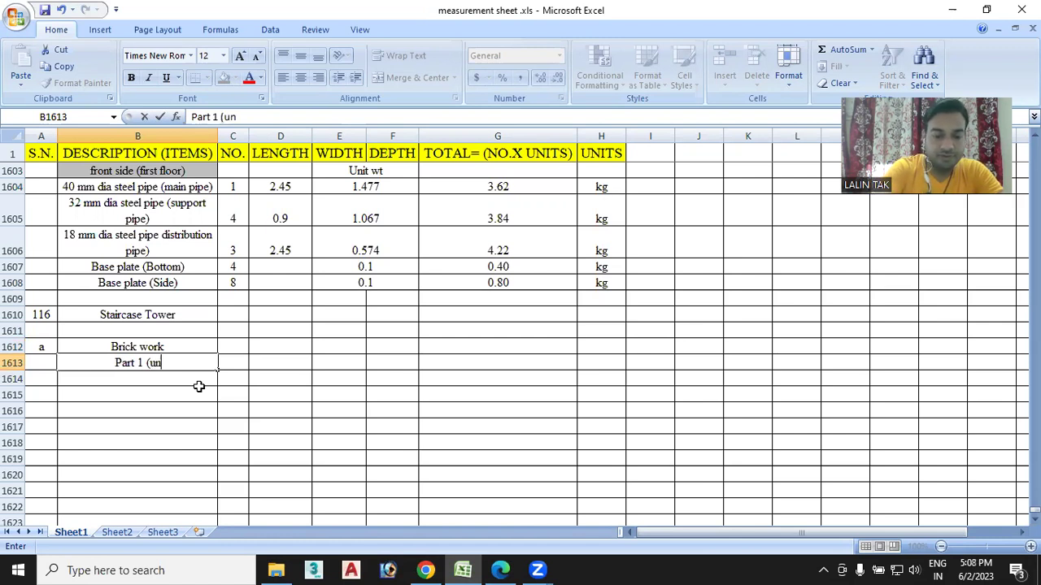
text(der beams)
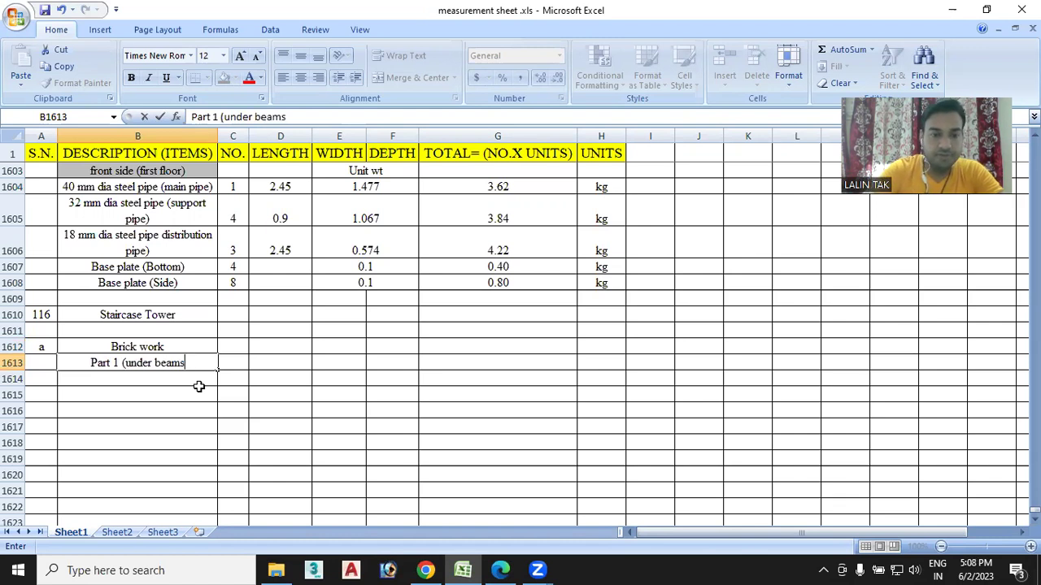
text())
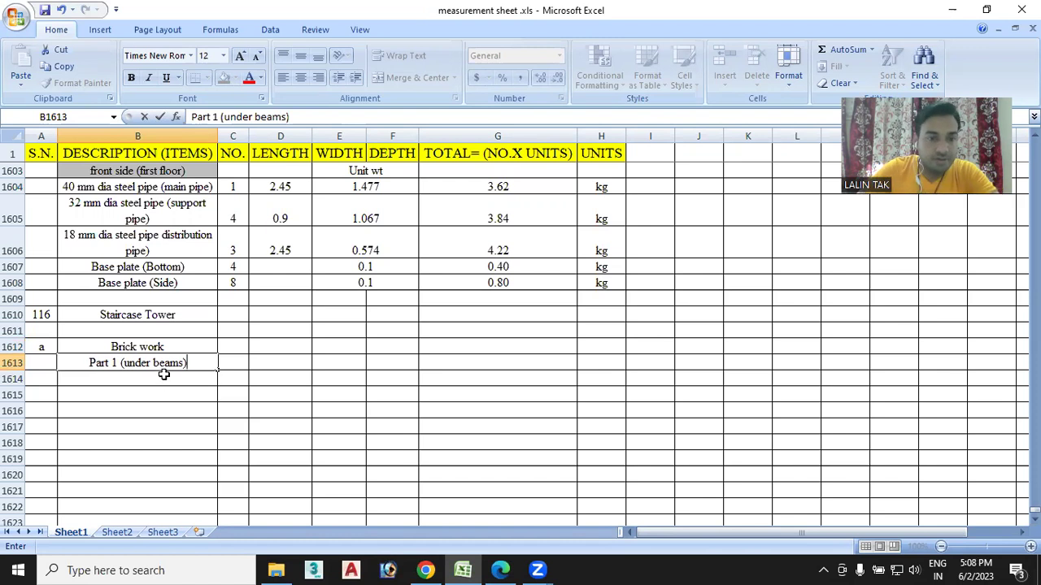
click(236, 362)
text(1)
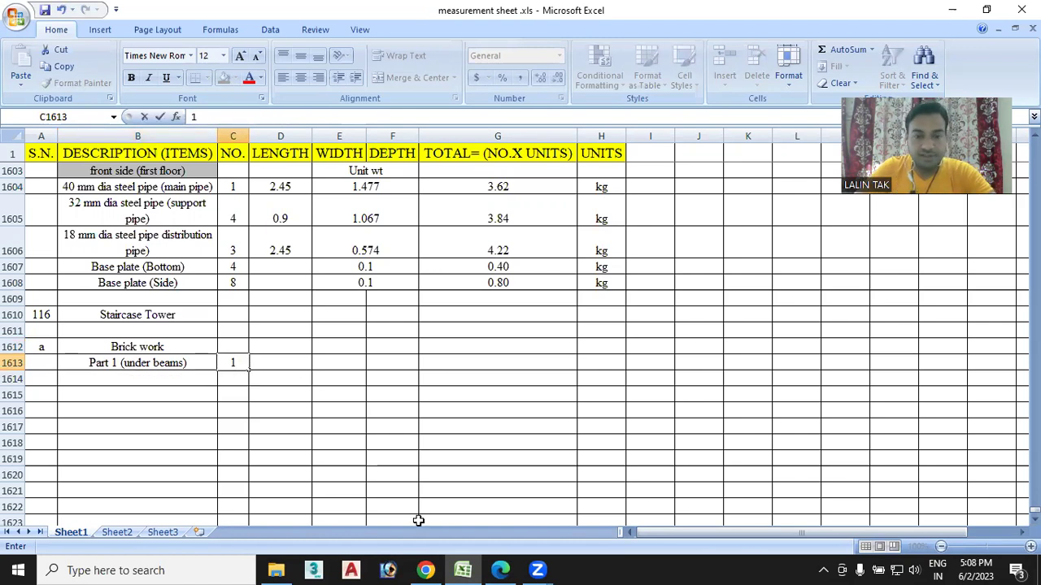
View the staircase tower plan's 2400 mm wall between the two 2500 mm side walls.
click(499, 567)
scroll(463, 366, up, 2)
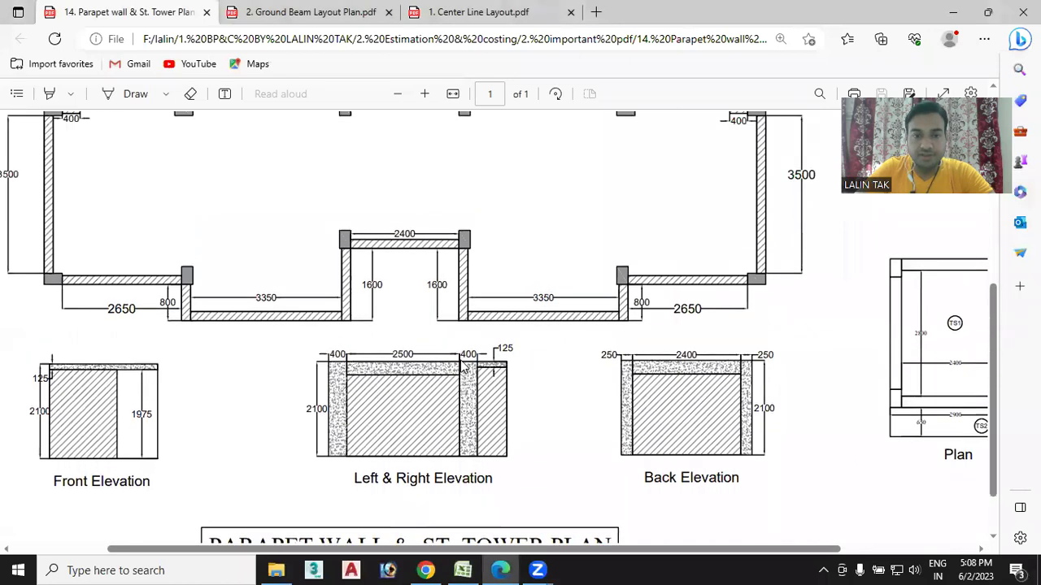
scroll(463, 366, down, 1)
scroll(447, 356, up, 1)
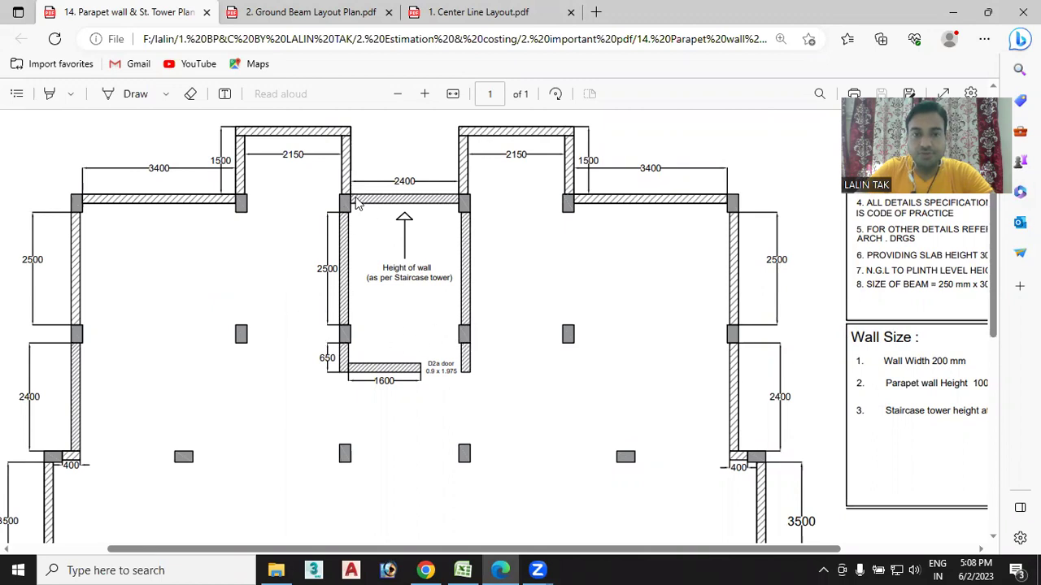
Enter Part 1's length as =2.5+2.4+2.5, giving 7.4.
click(462, 569)
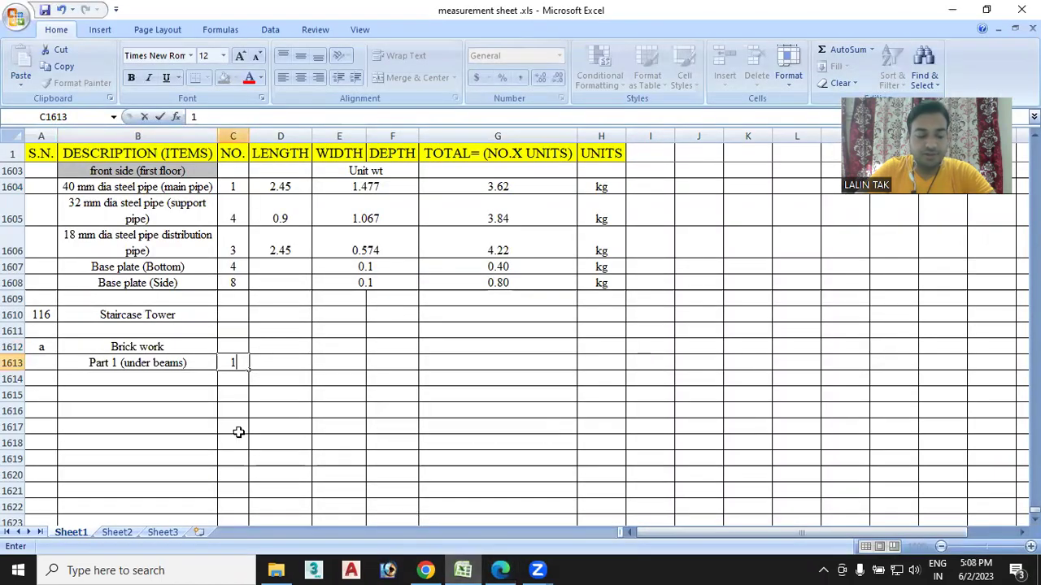
click(280, 363)
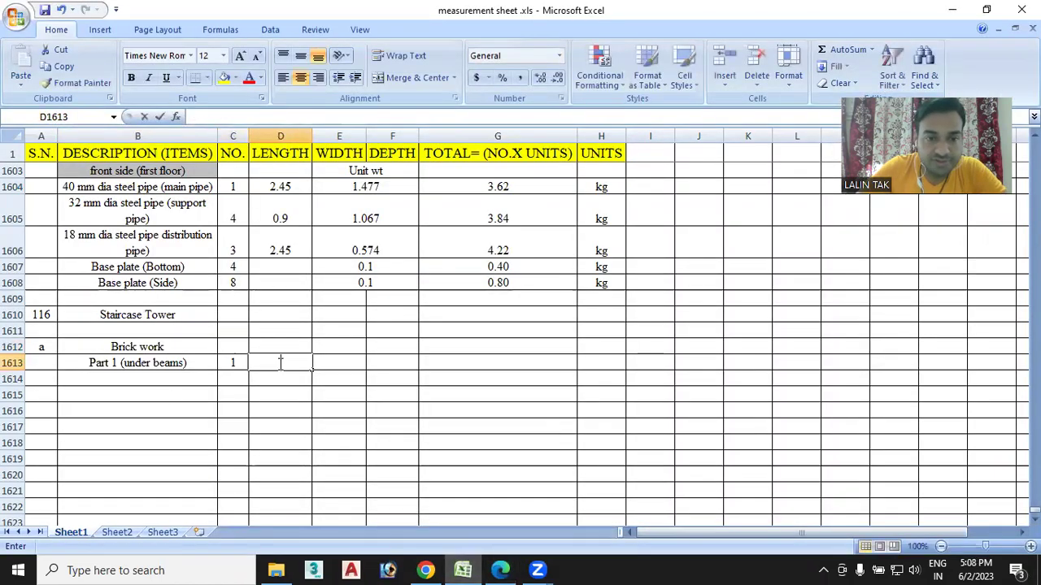
text(=2.5+)
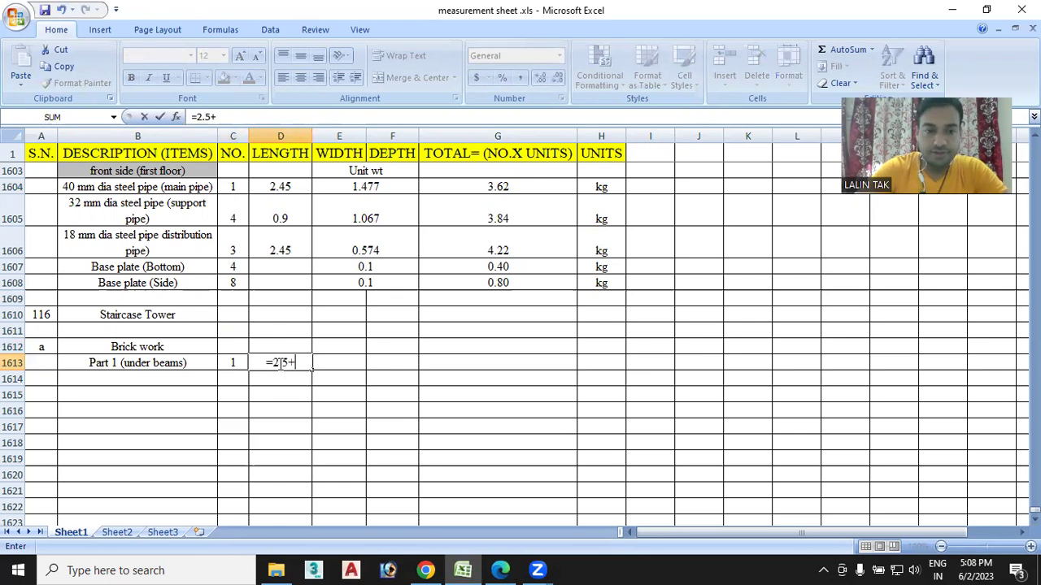
text(2.4)
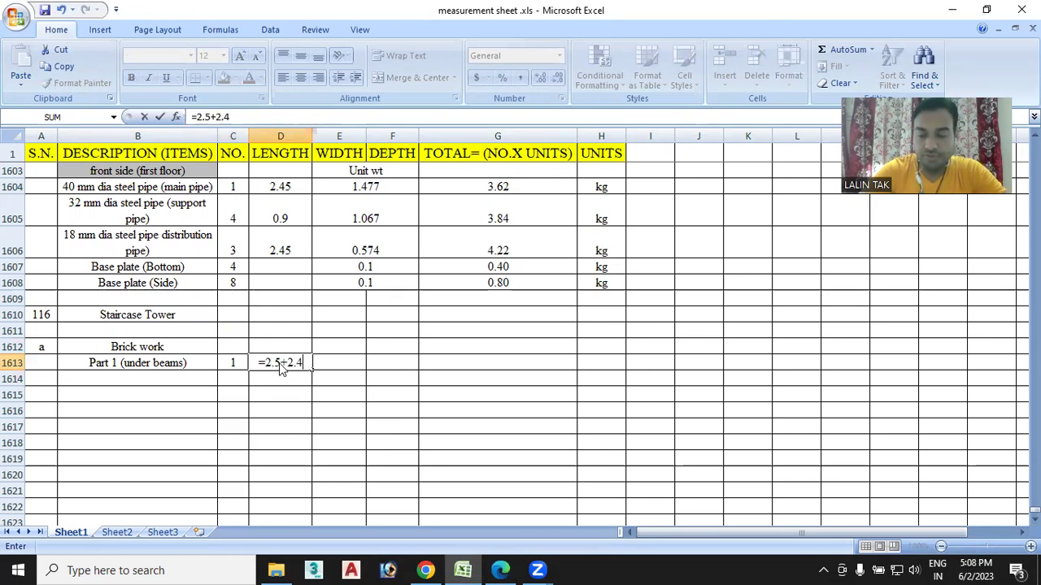
text(+2.5)
key(Return)
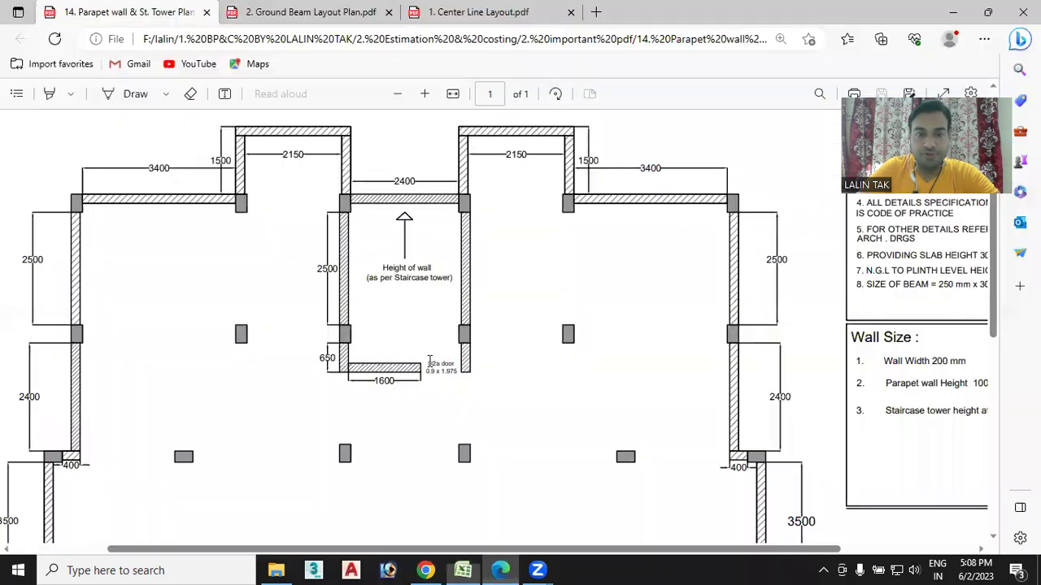
Set Part 1's width to 0.2 and begin its depth formula with =2.1.
click(500, 570)
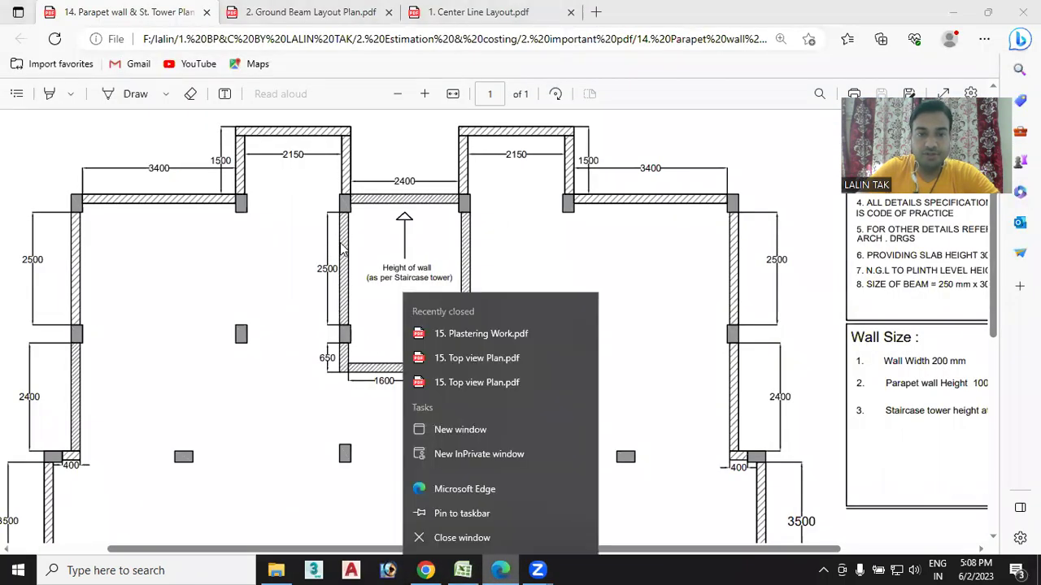
click(547, 248)
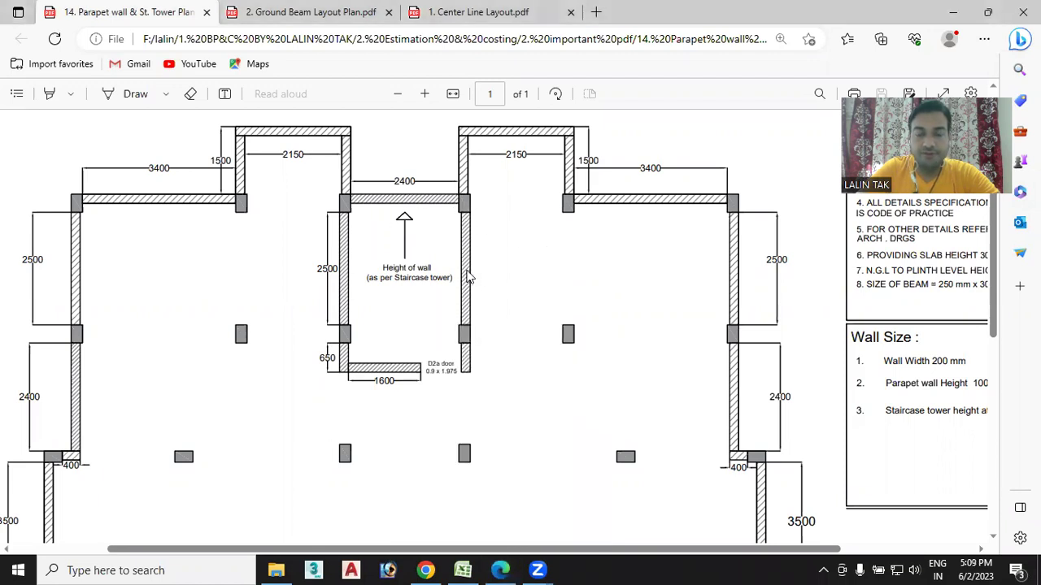
click(463, 570)
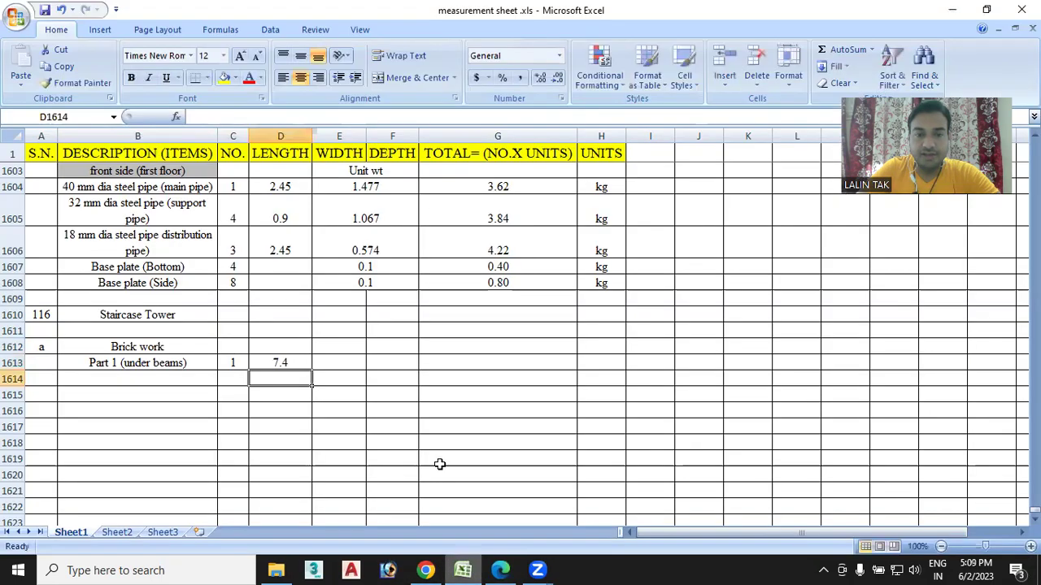
double_click(345, 362)
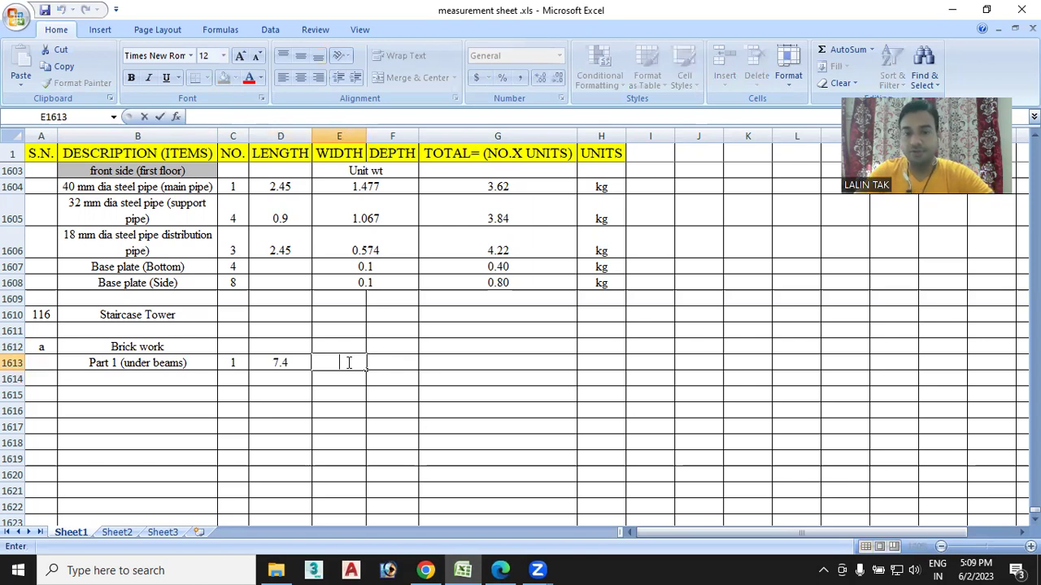
text(0.2)
click(395, 363)
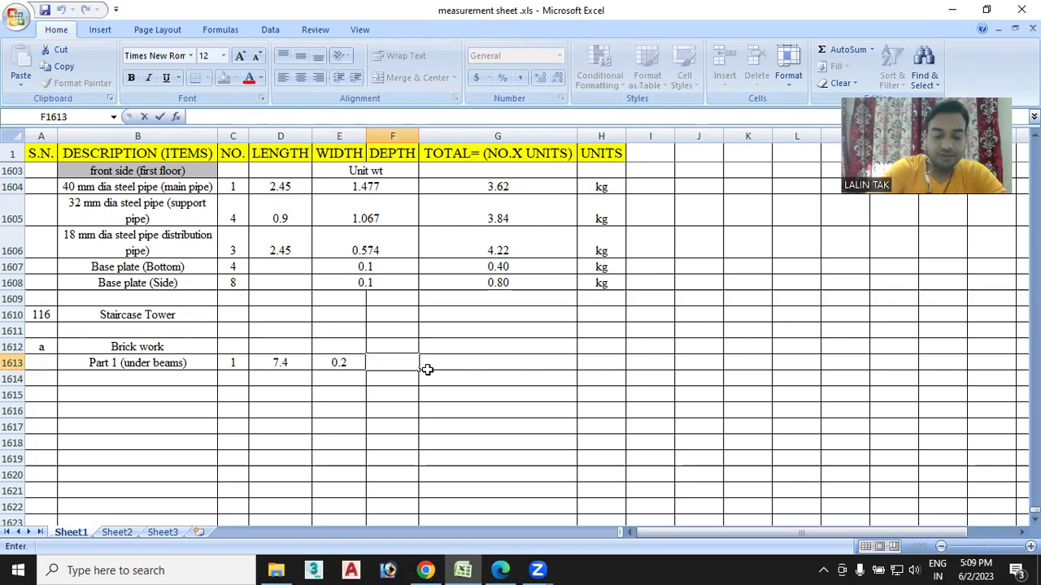
text(=)
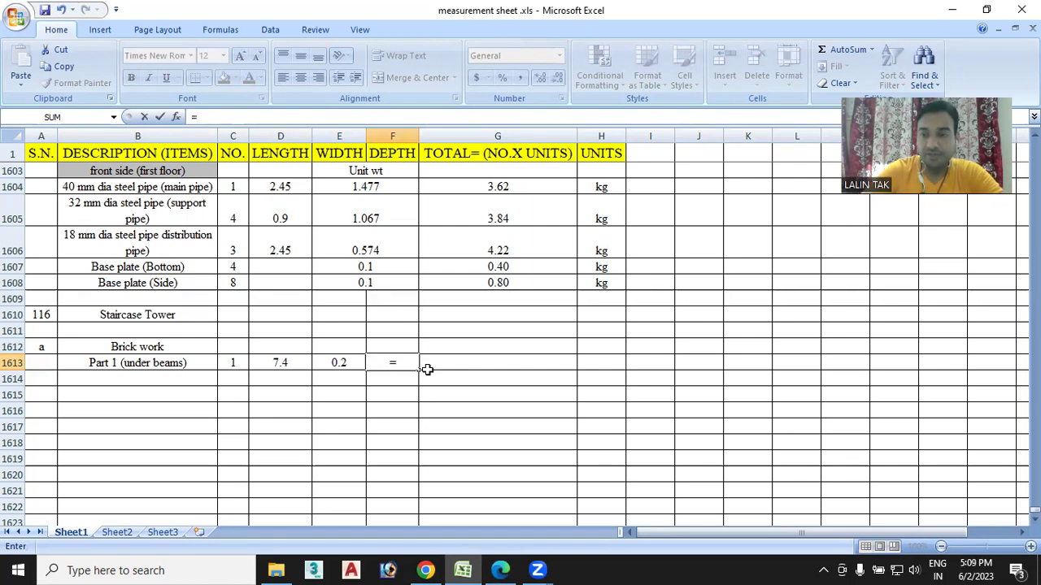
text(2.1-)
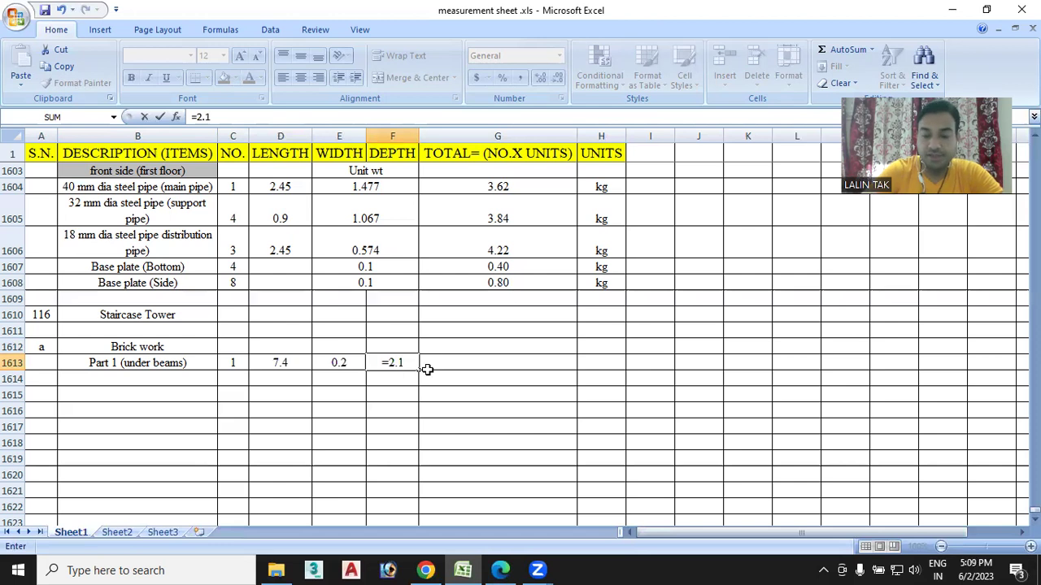
Check the 250 x 300 beam size on the Ground Beam Layout Plan.
click(500, 570)
scroll(452, 272, down, 1)
scroll(452, 285, down, 3)
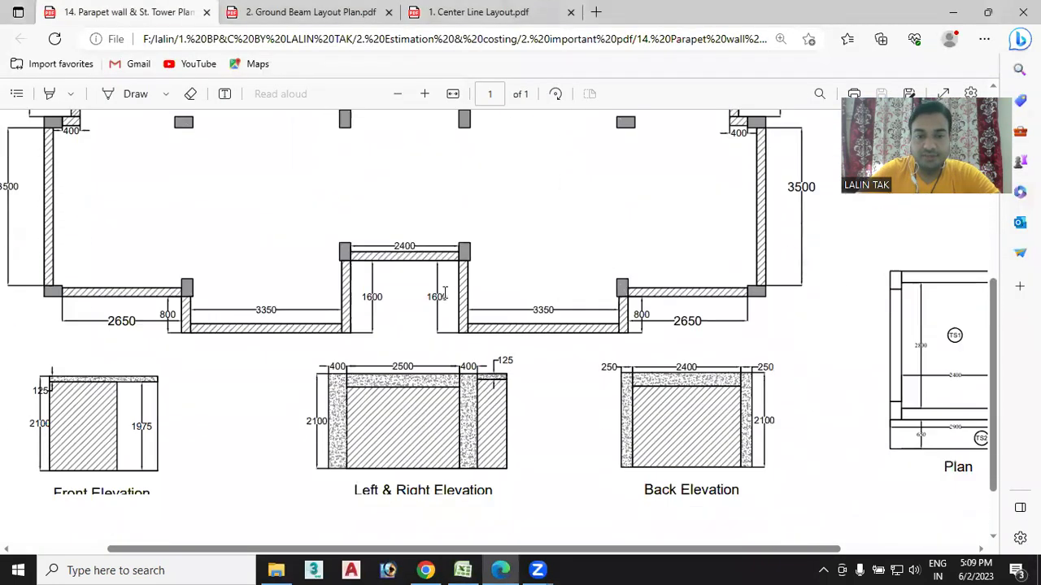
scroll(452, 300, down, 1)
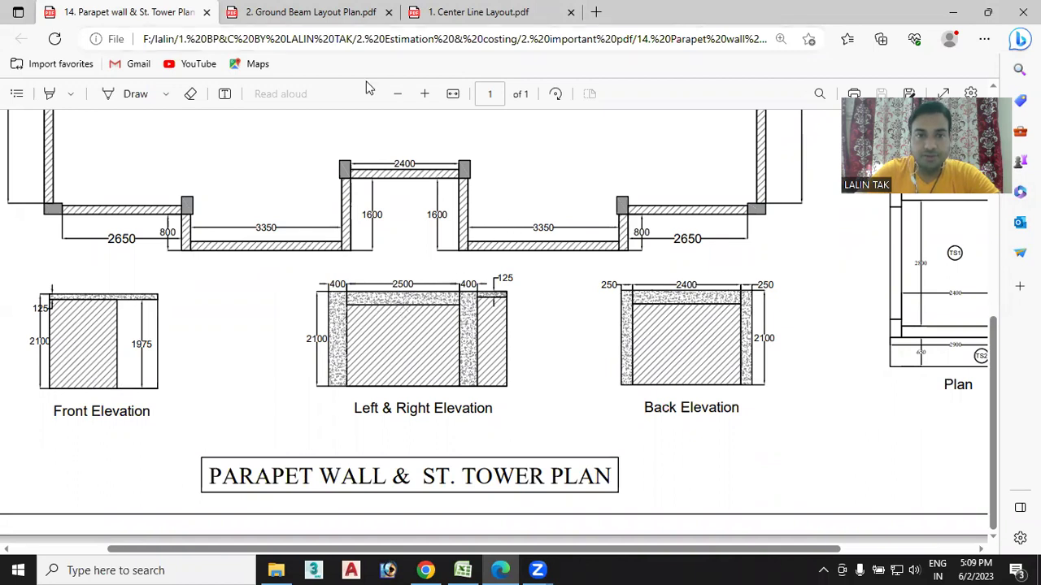
click(329, 14)
scroll(610, 296, down, 1)
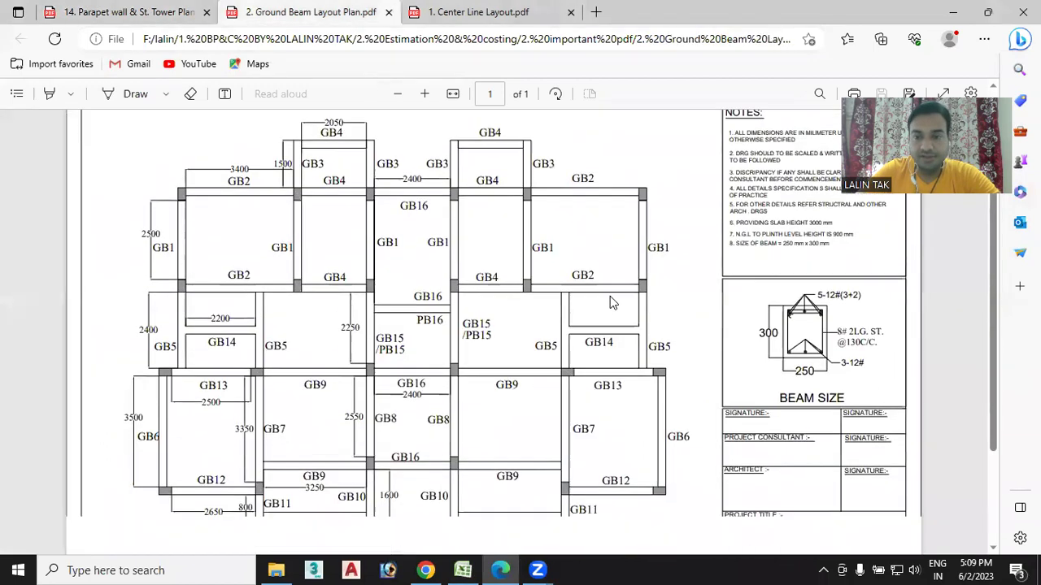
scroll(610, 296, down, 2)
scroll(555, 363, up, 2)
scroll(555, 364, down, 1)
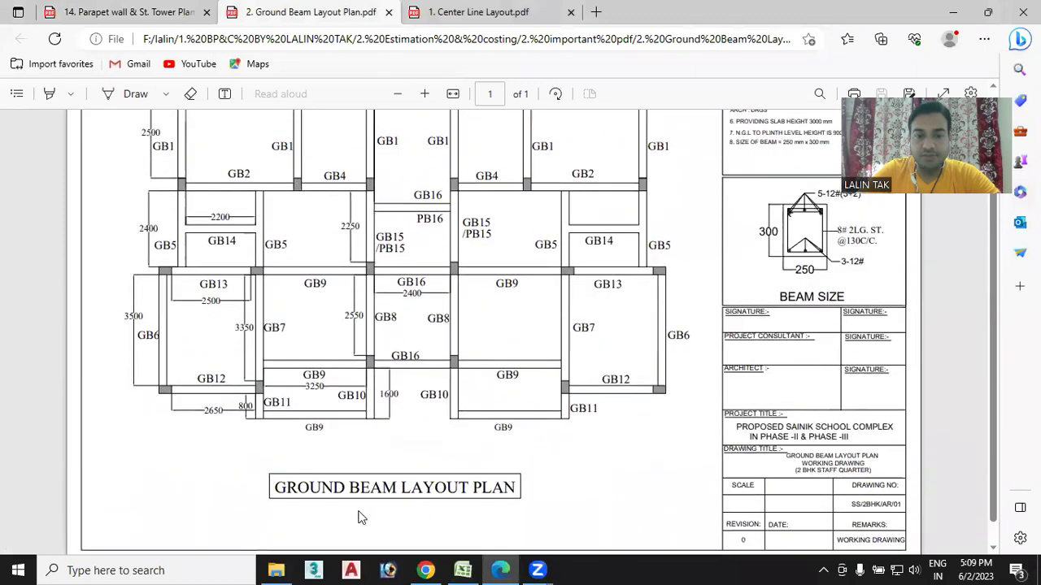
scroll(609, 488, up, 1)
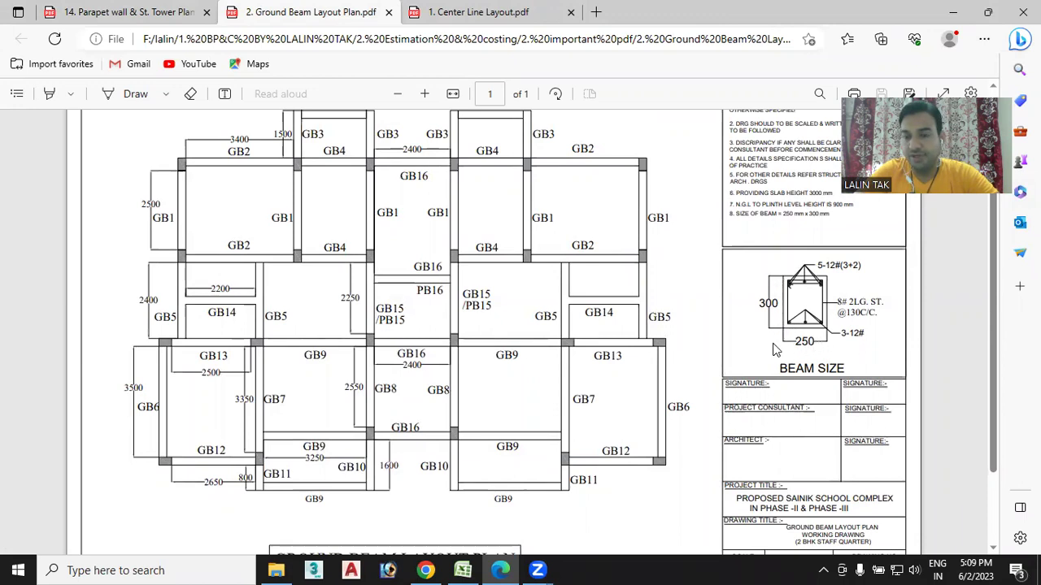
Complete Part 1's depth formula as =2.1-0.3 to deduct the beam depth.
click(149, 14)
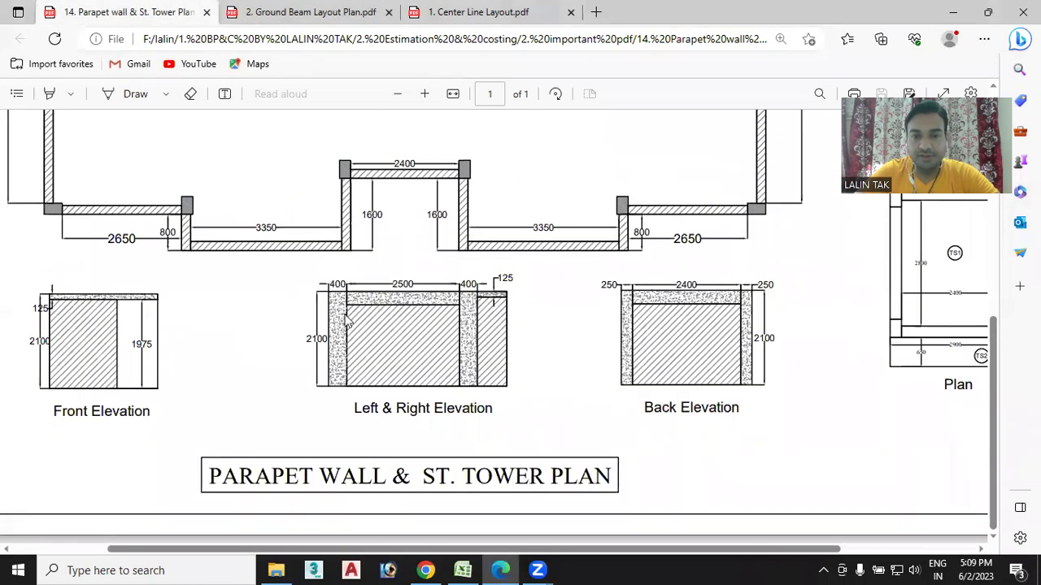
click(463, 570)
text(0.3)
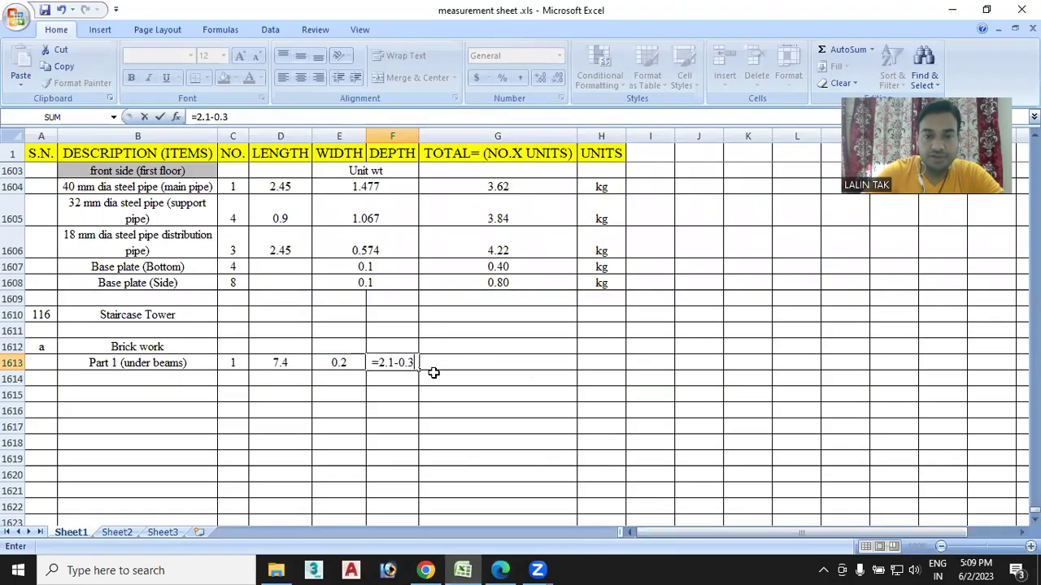
Commit depth 1.8, total it as =C1613*D1613*E1613*F1613 (2.664), and set units to cu.m.
key(Return)
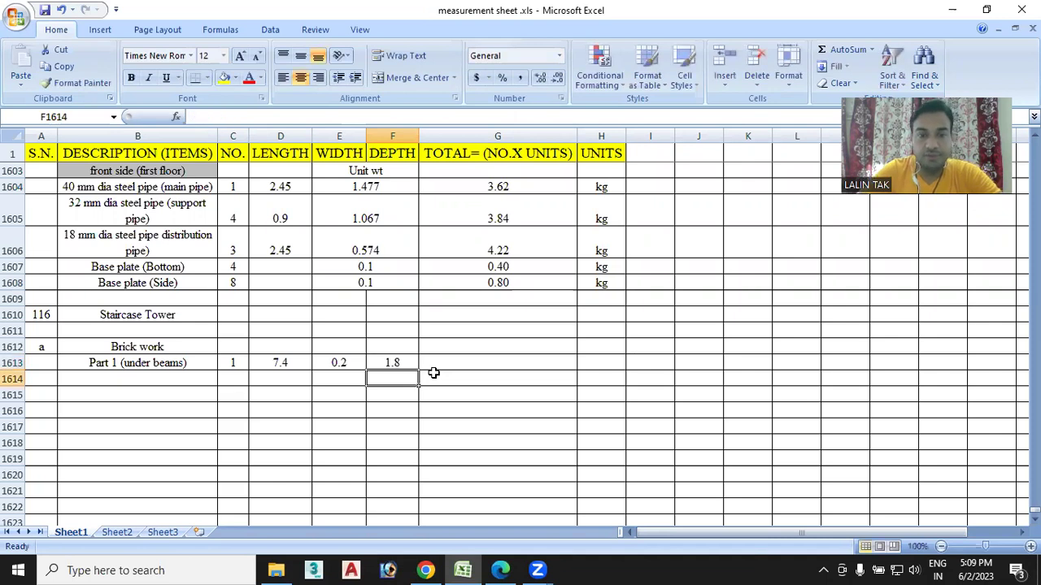
double_click(468, 362)
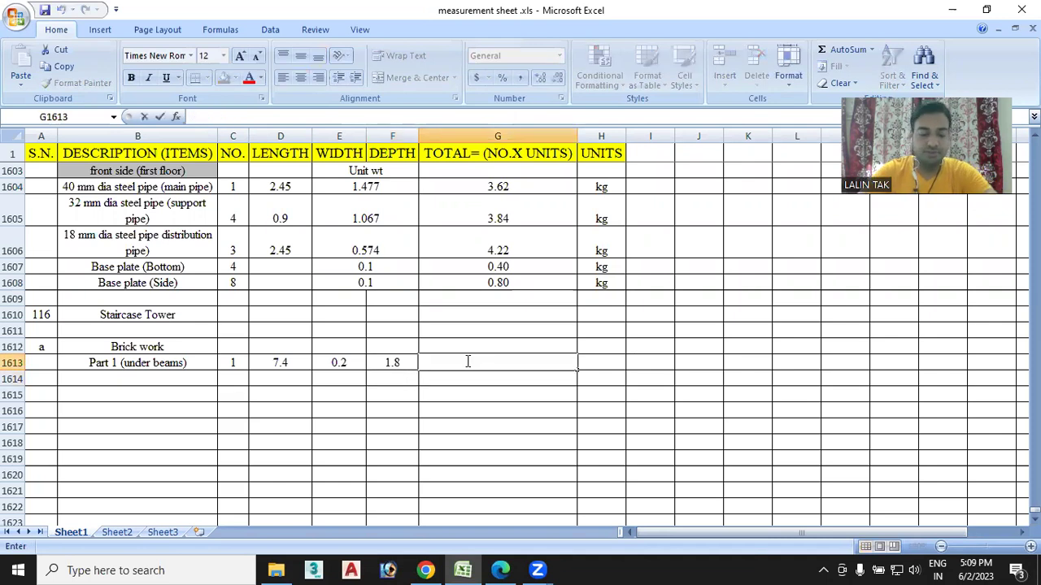
text(=)
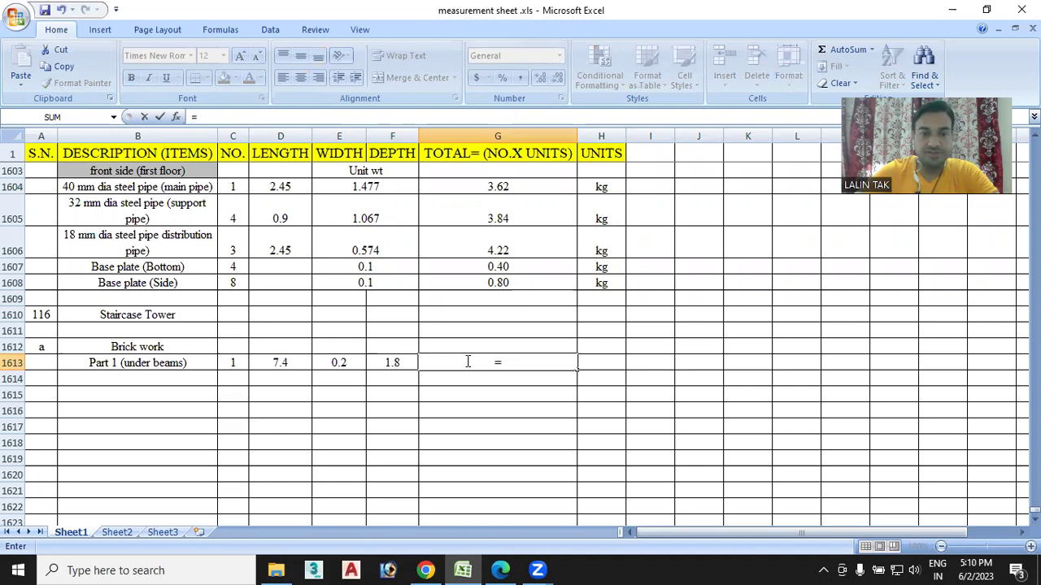
click(238, 366)
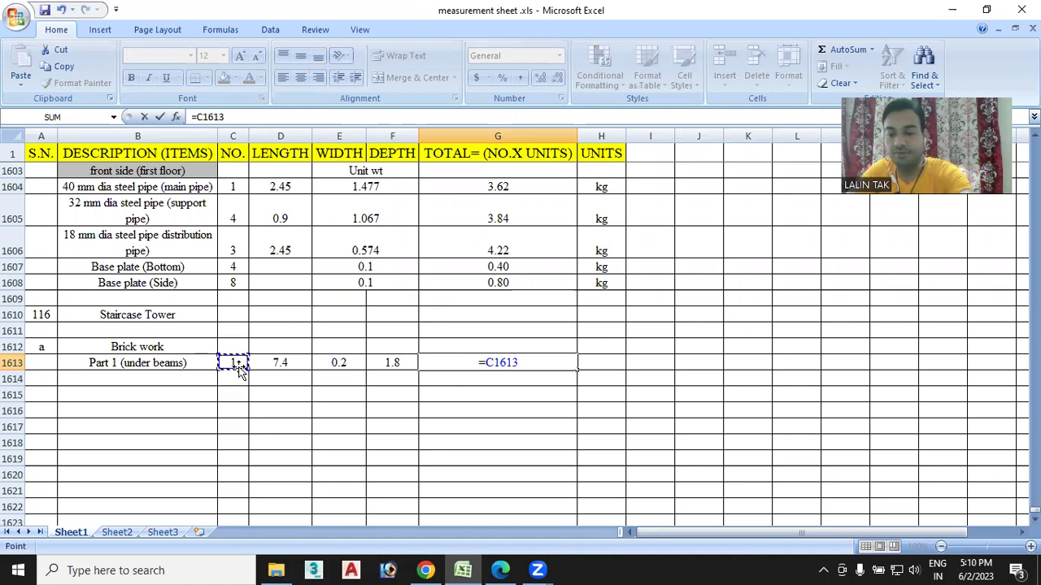
text(*)
click(280, 362)
text(*)
click(338, 361)
text(*)
click(392, 363)
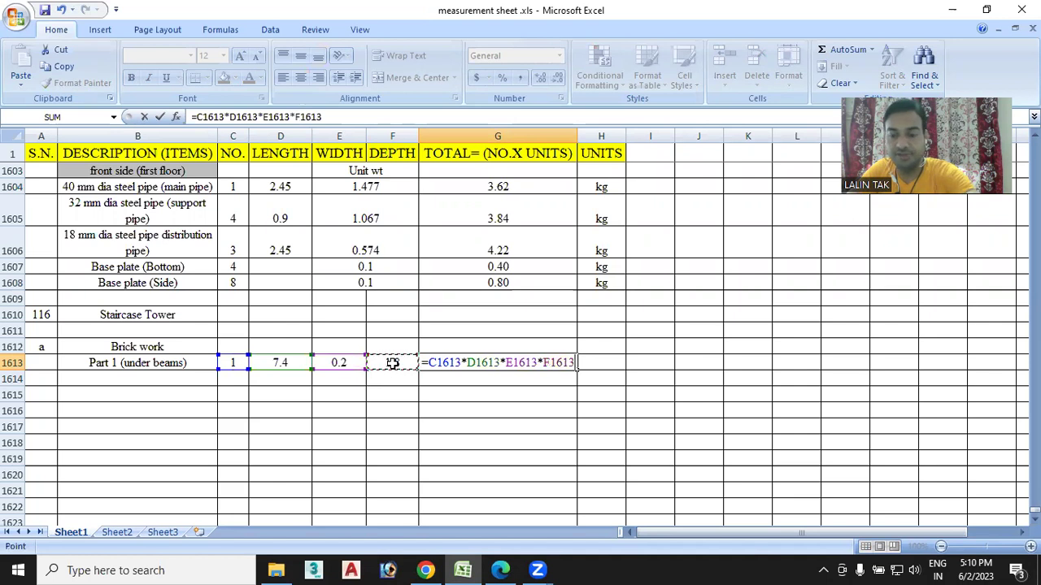
key(Return)
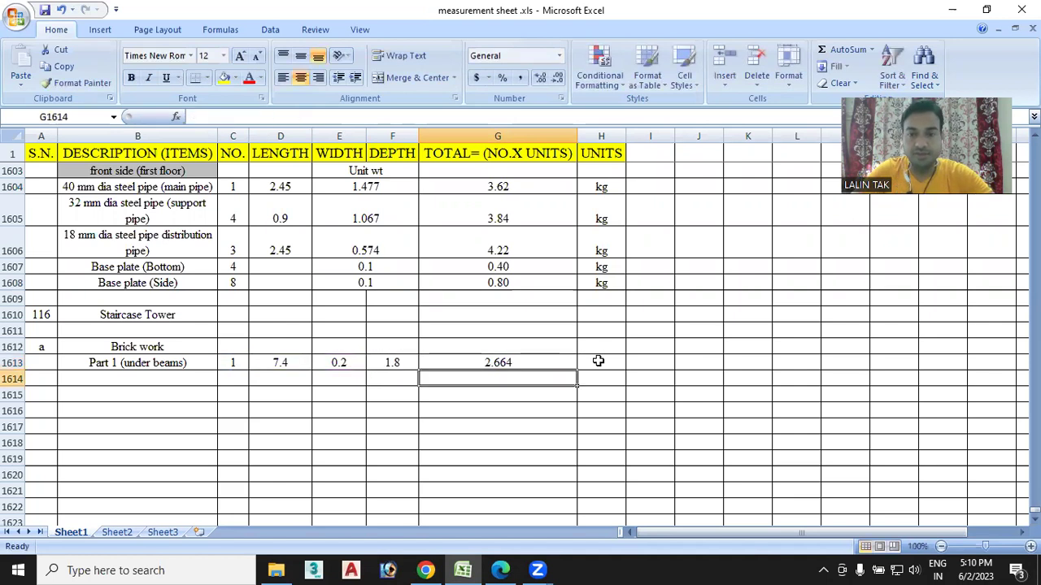
click(601, 361)
text(cu.m.)
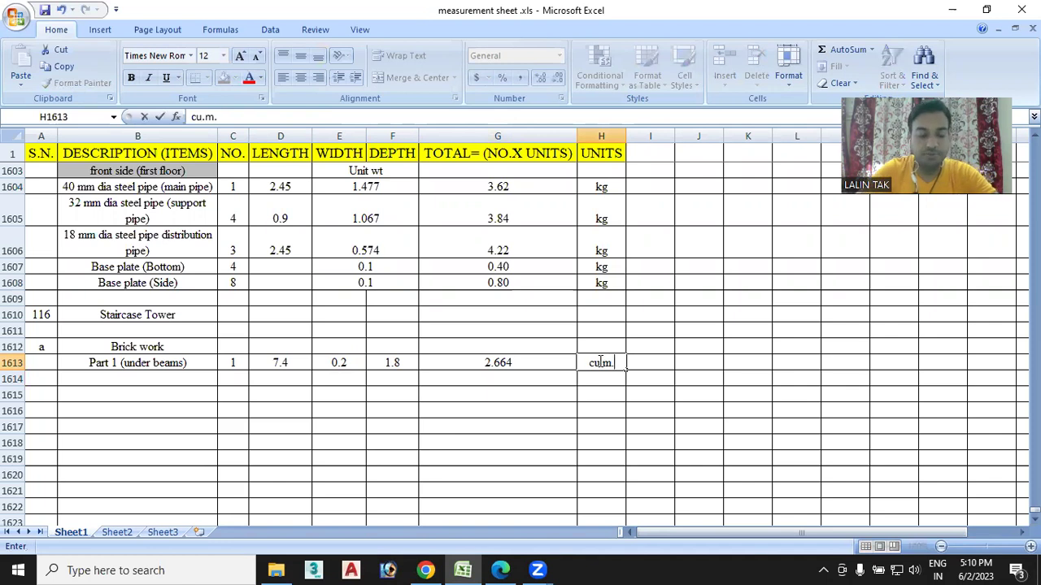
Enter 'Part 2 (under slab)' in B1614 by adapting the AutoComplete Part 1 text.
click(120, 379)
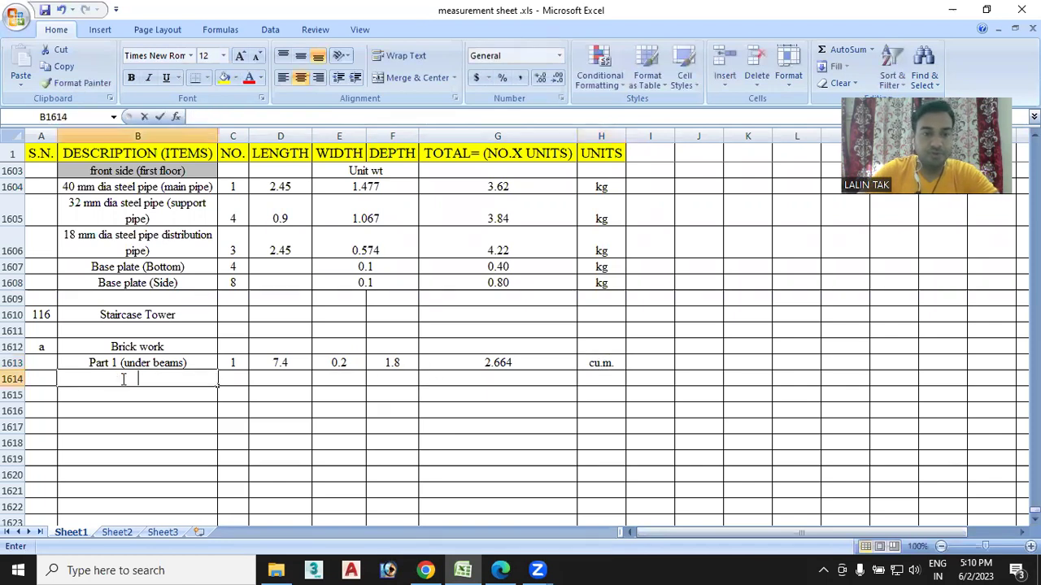
text(part 1 (under beams)
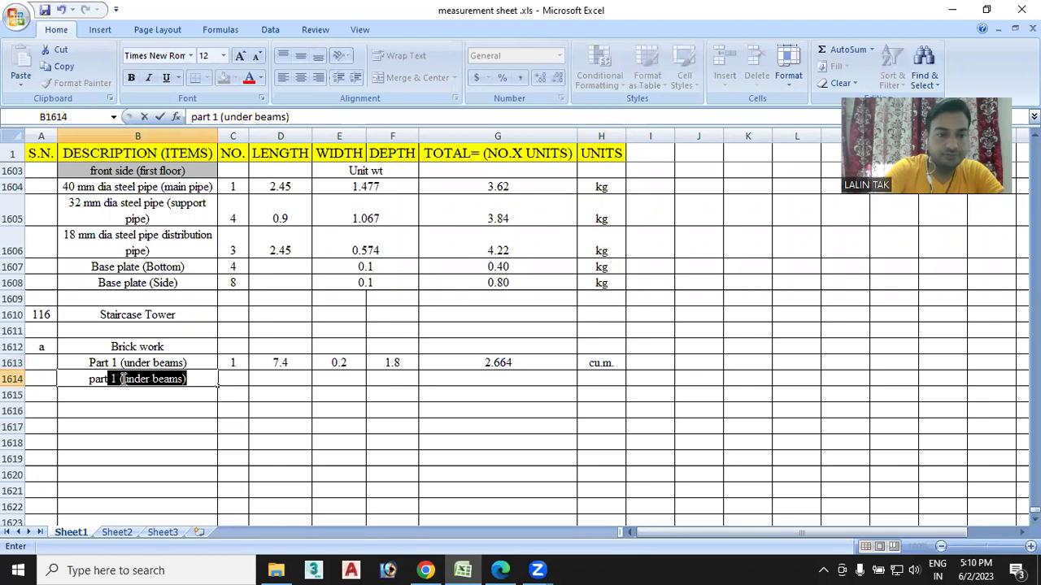
key(Tab)
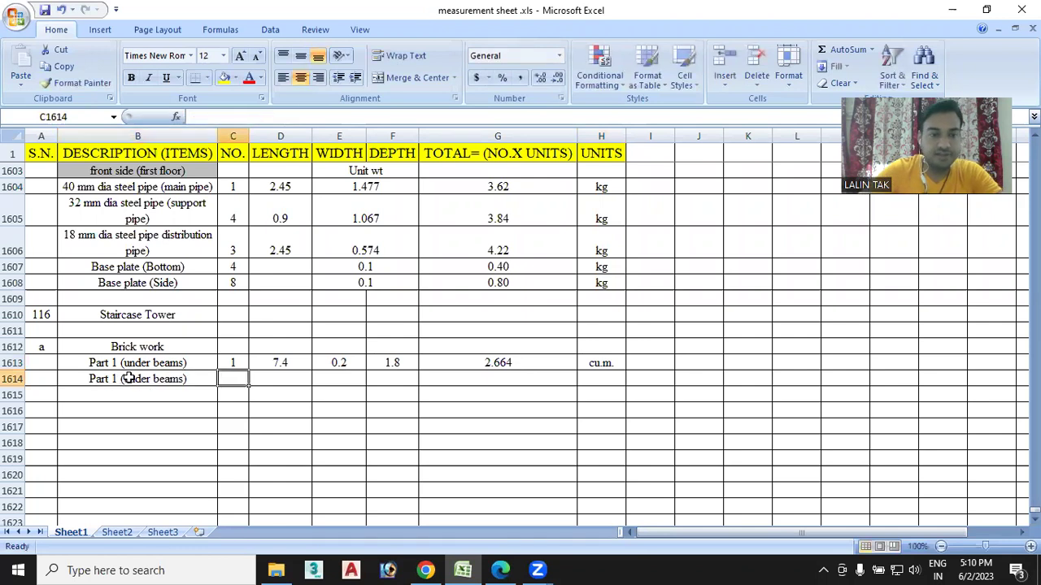
double_click(120, 378)
key(BackSpace)
text(2)
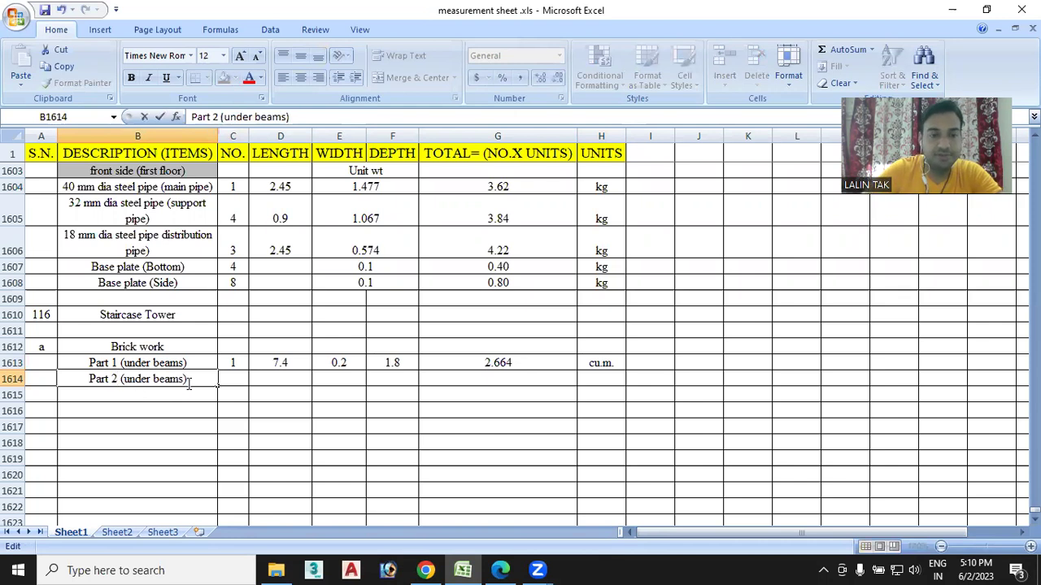
key(BackSpace)
key(BackSpace)
key(BackSpace)
key(BackSpace)
key(BackSpace)
text(slab)
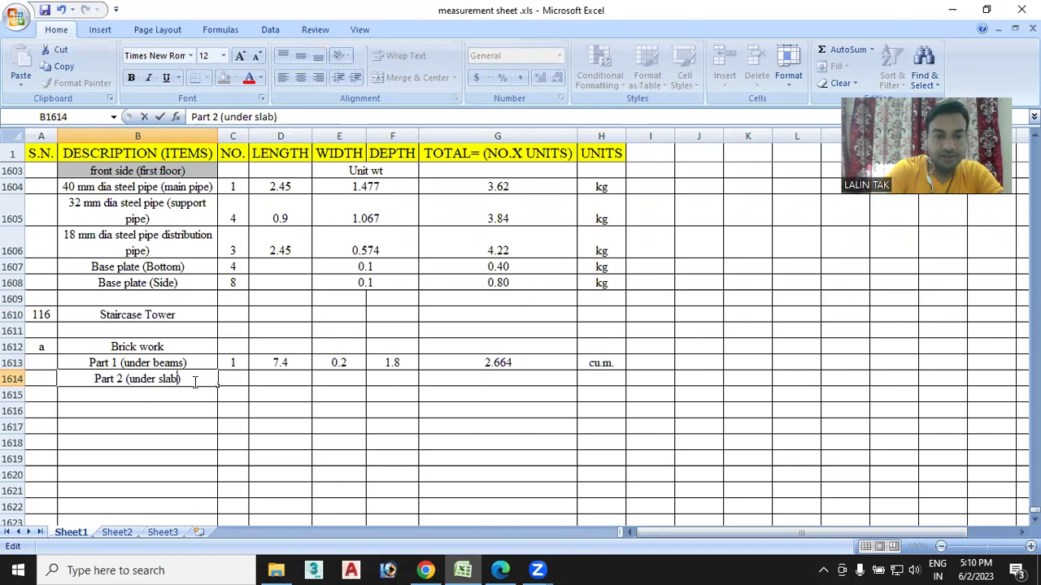
click(233, 379)
text(1)
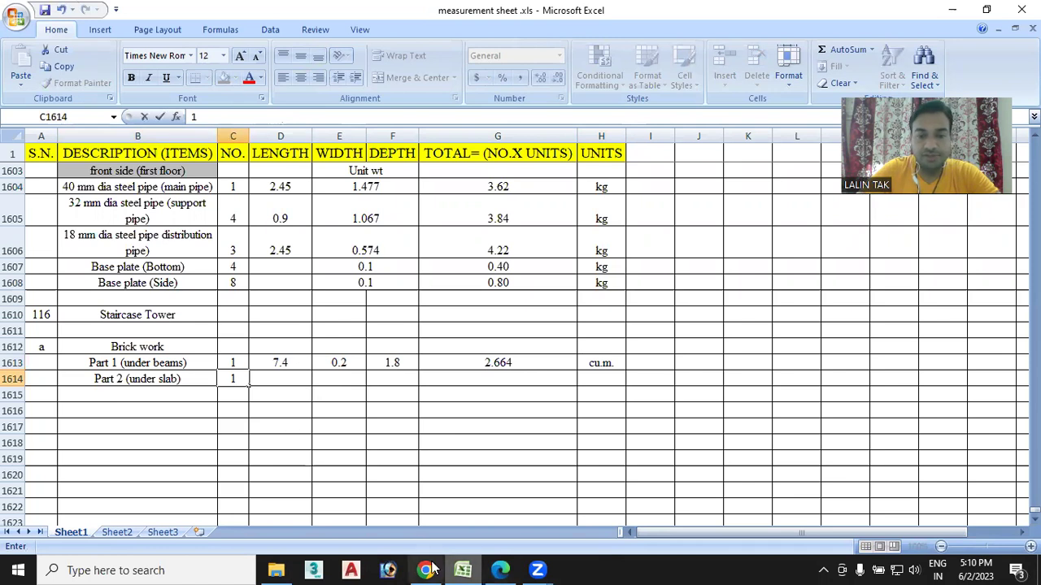
Check the staircase tower's 650 and 1600 walls and D2a door on the parapet wall PDF.
click(497, 570)
scroll(371, 302, up, 3)
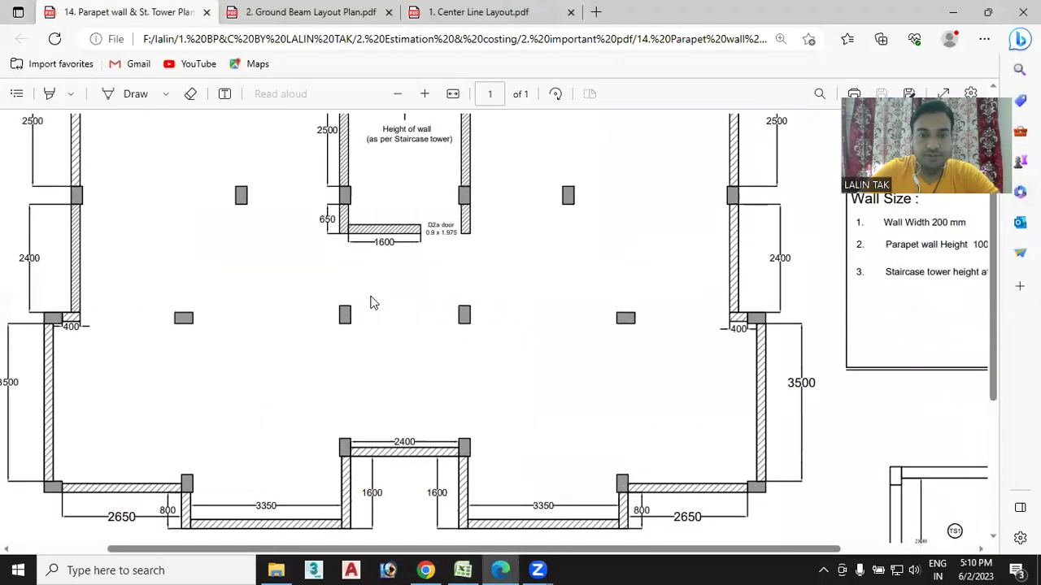
scroll(358, 303, up, 2)
scroll(336, 278, up, 2)
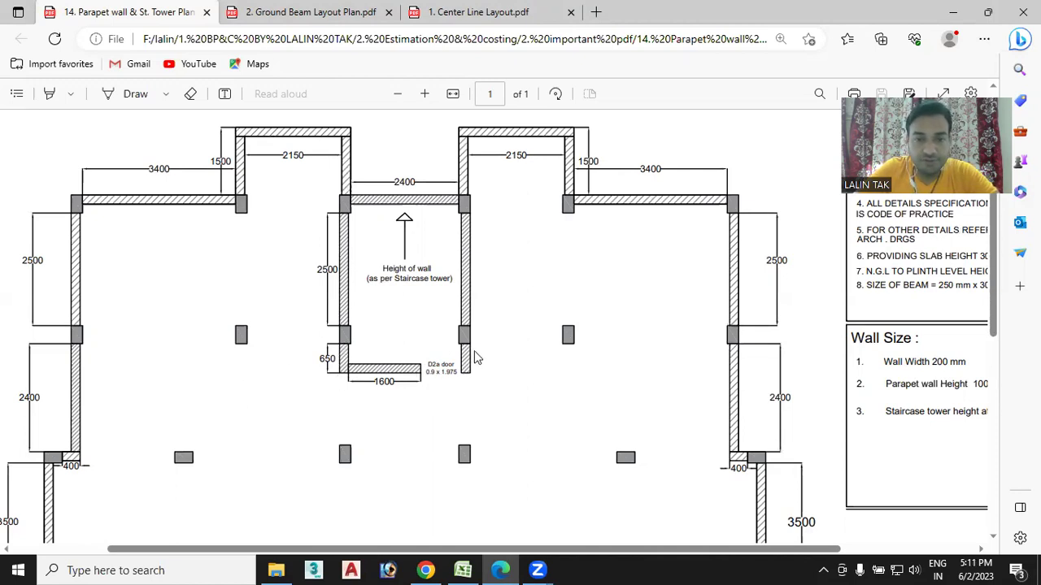
click(463, 570)
Give Part 2 a length of =0.65+0.65+1.6 (2.9), checking the wall dimensions on the drawing.
click(282, 379)
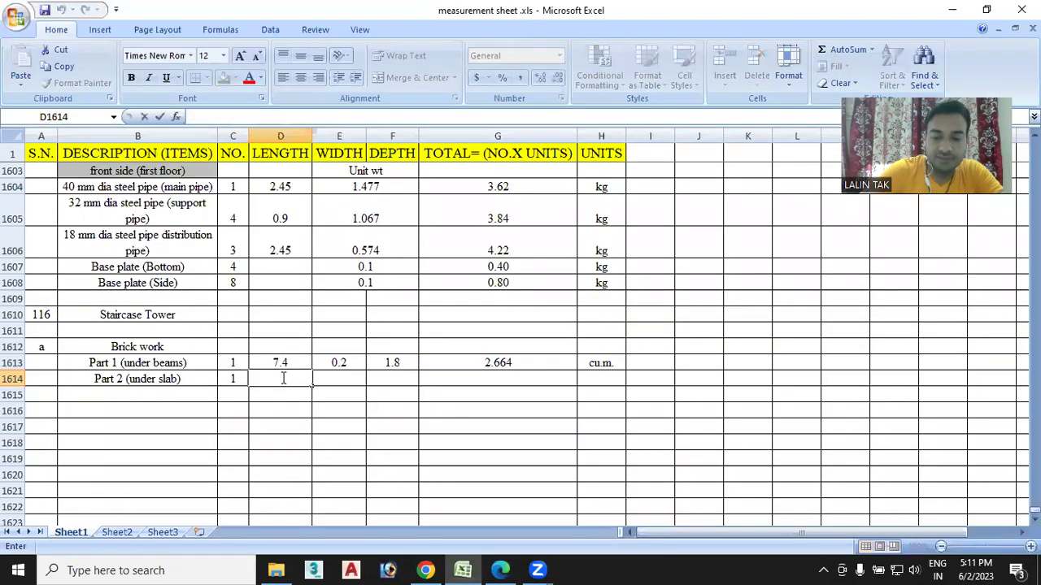
text(=0.65+0.65)
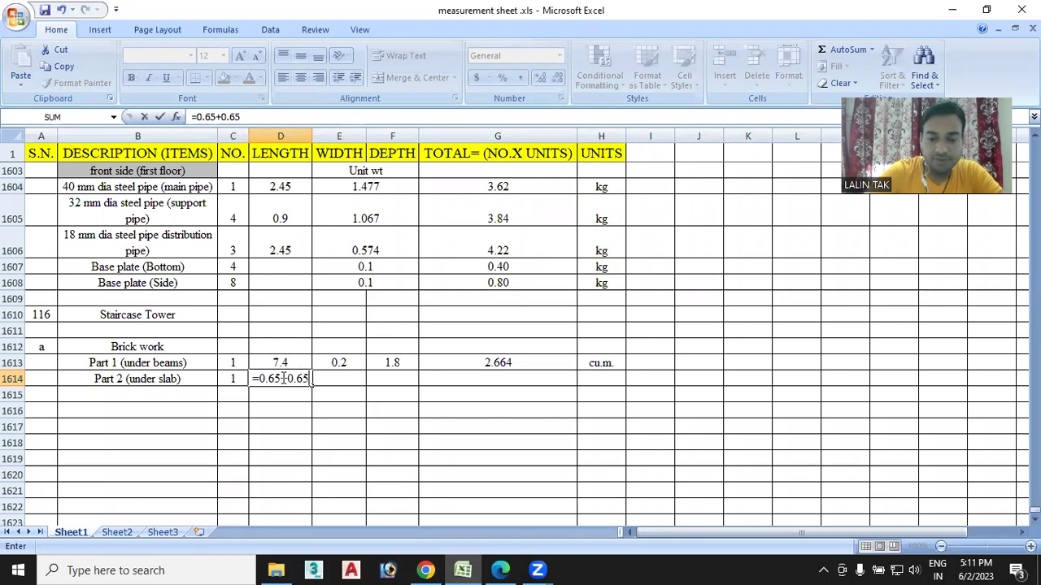
text(+)
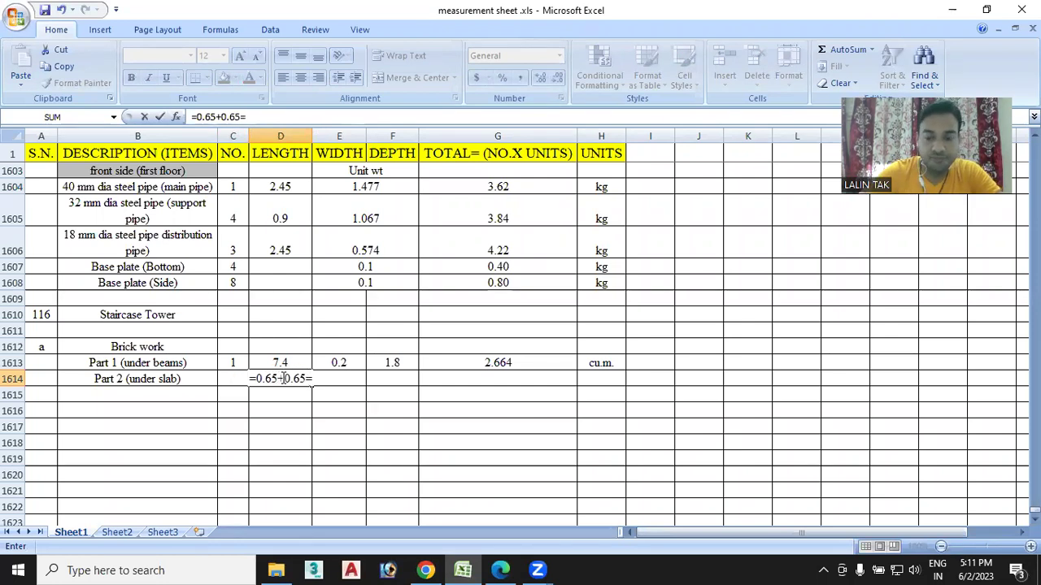
text(1.6)
click(500, 569)
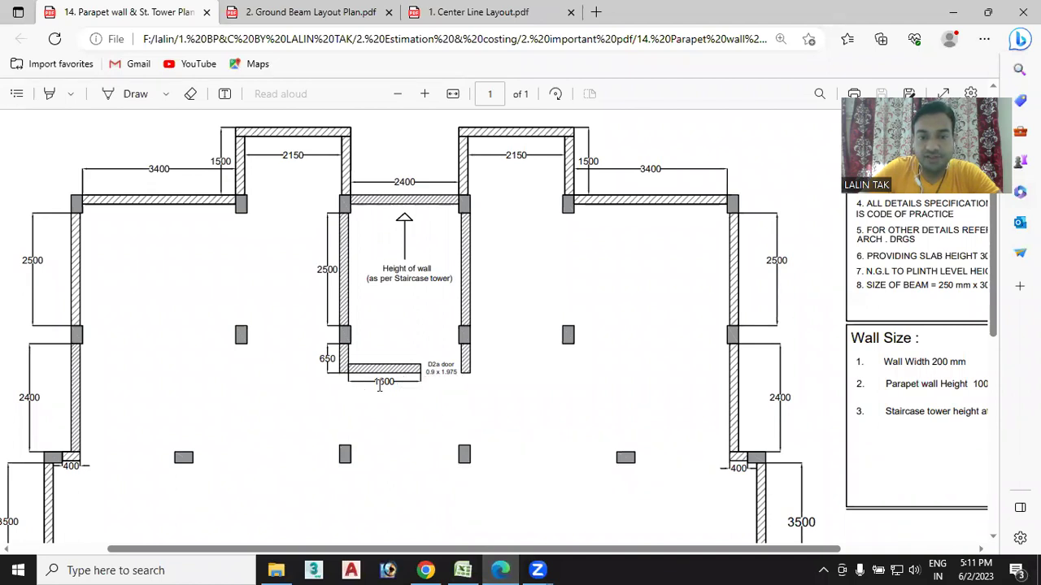
click(493, 568)
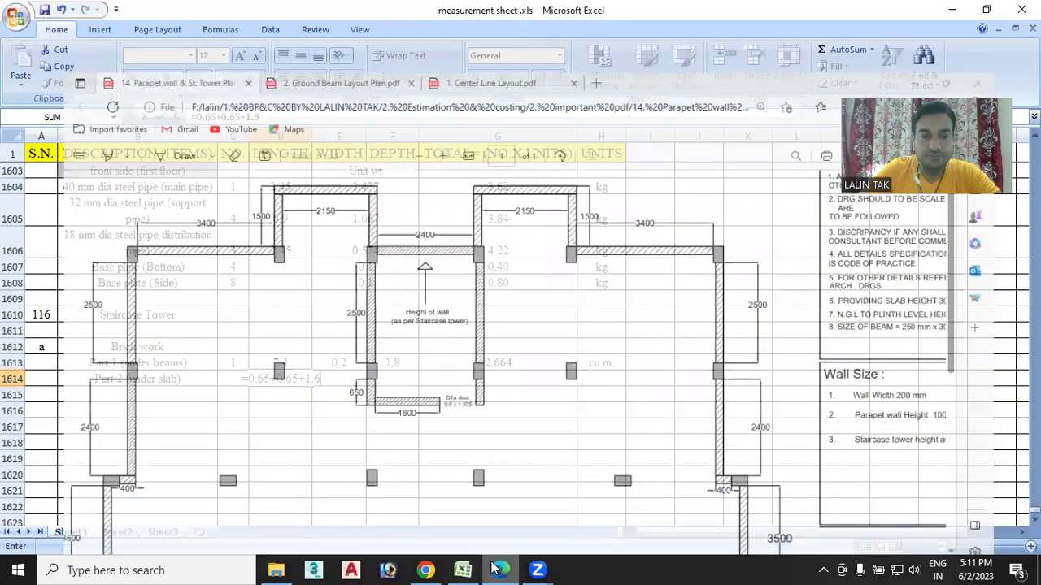
key(Return)
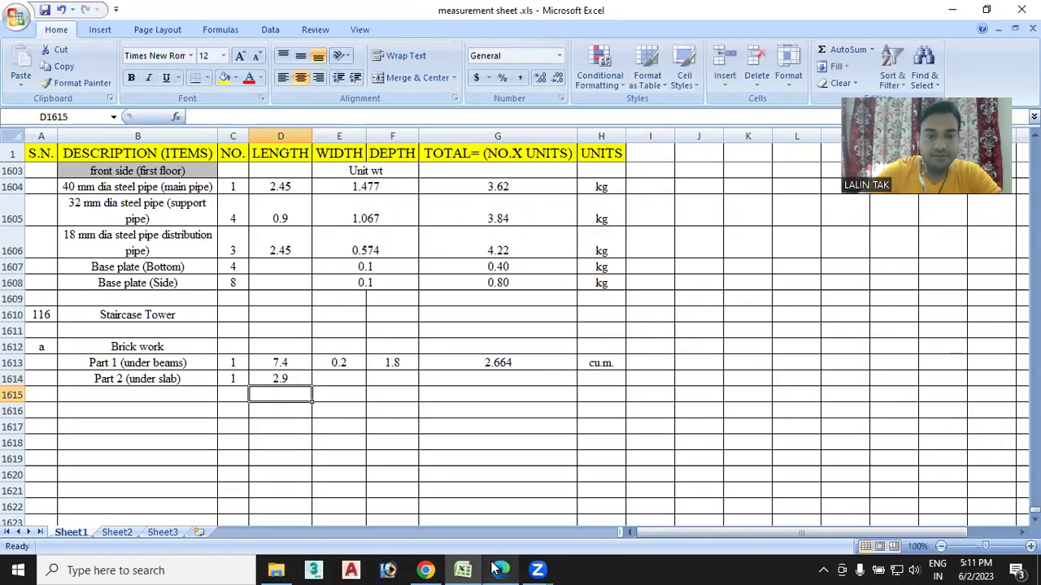
Enter 0.2 as the width of Part 2 in E1614.
double_click(341, 379)
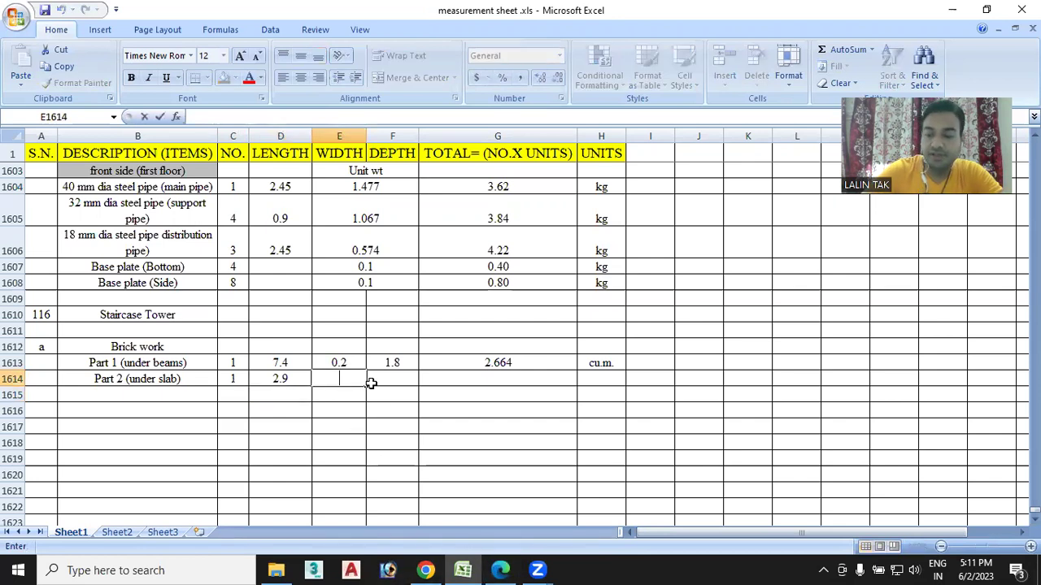
text(0.2)
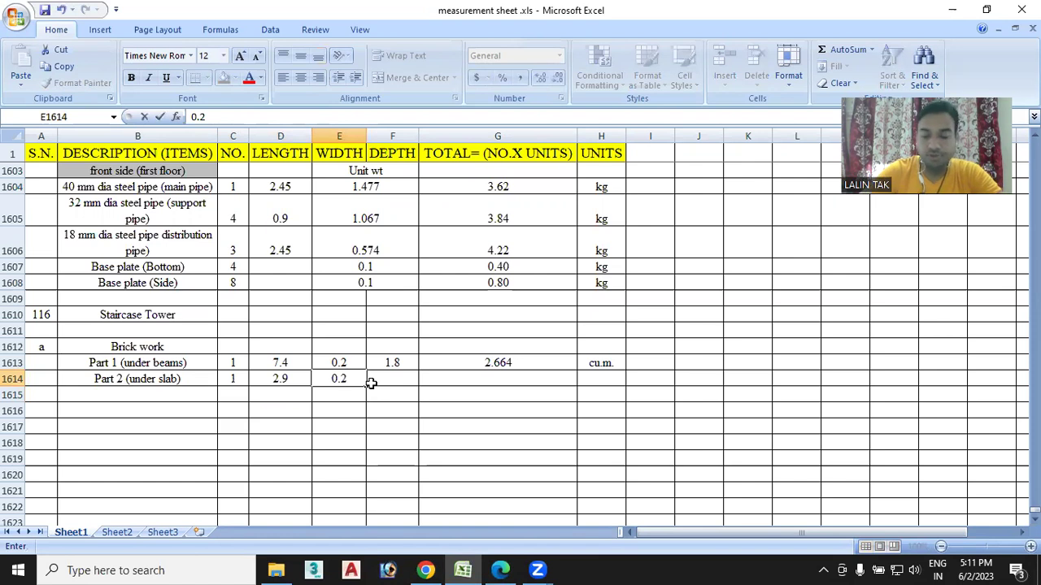
click(378, 381)
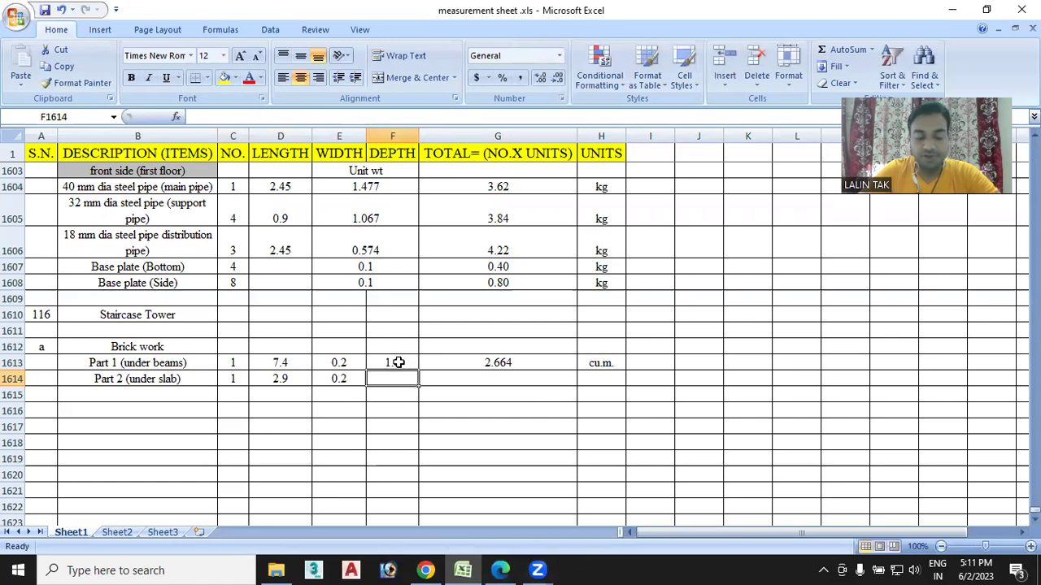
mouse_move(461, 570)
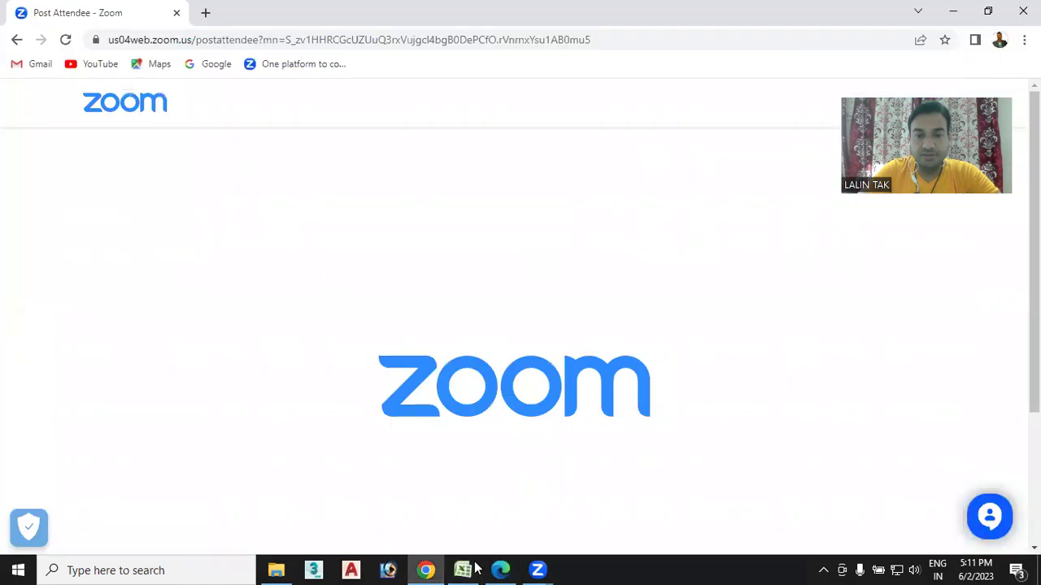
click(497, 569)
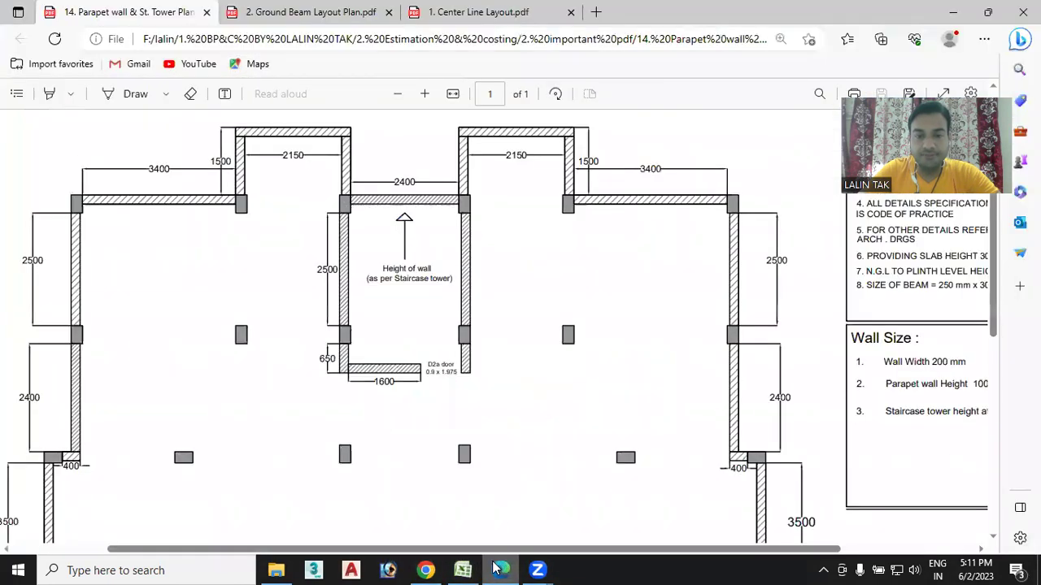
scroll(542, 314, down, 4)
scroll(488, 321, down, 2)
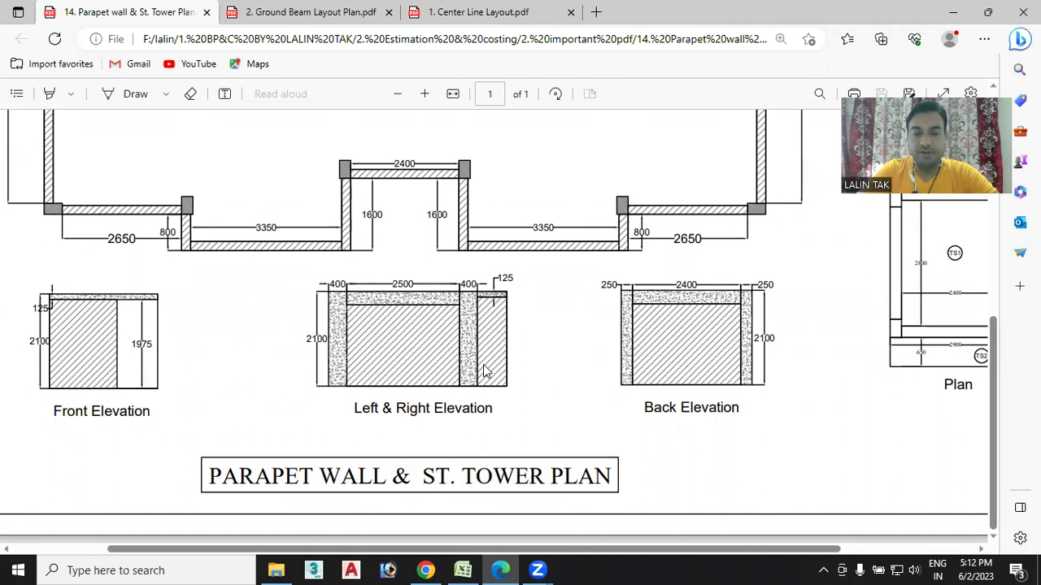
click(463, 570)
Set Part 2's depth to =2.1-0.125 (1.975) and copy the volume formula down to it.
text(=)
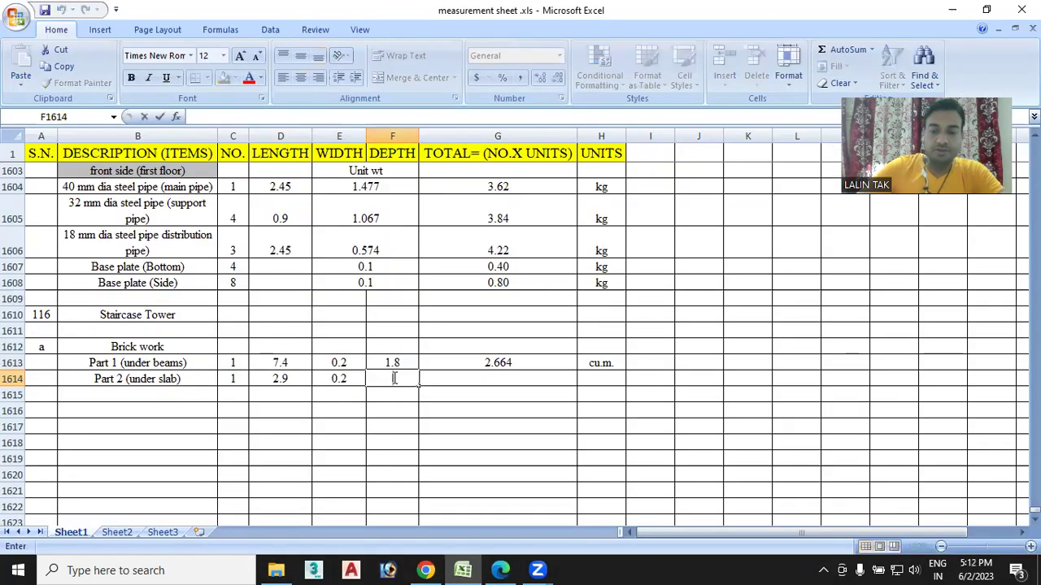
text(2.1)
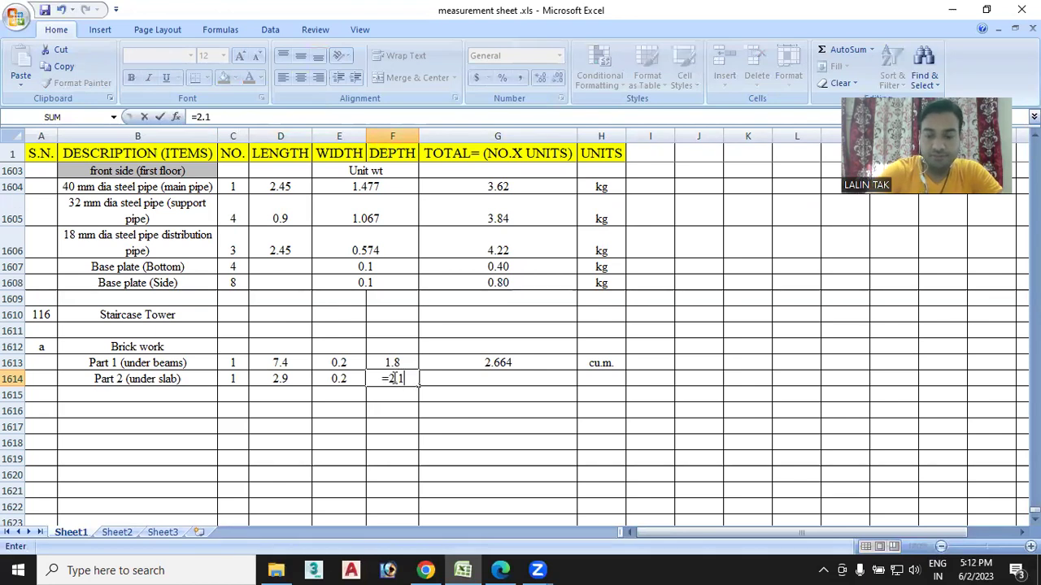
text(-0.125)
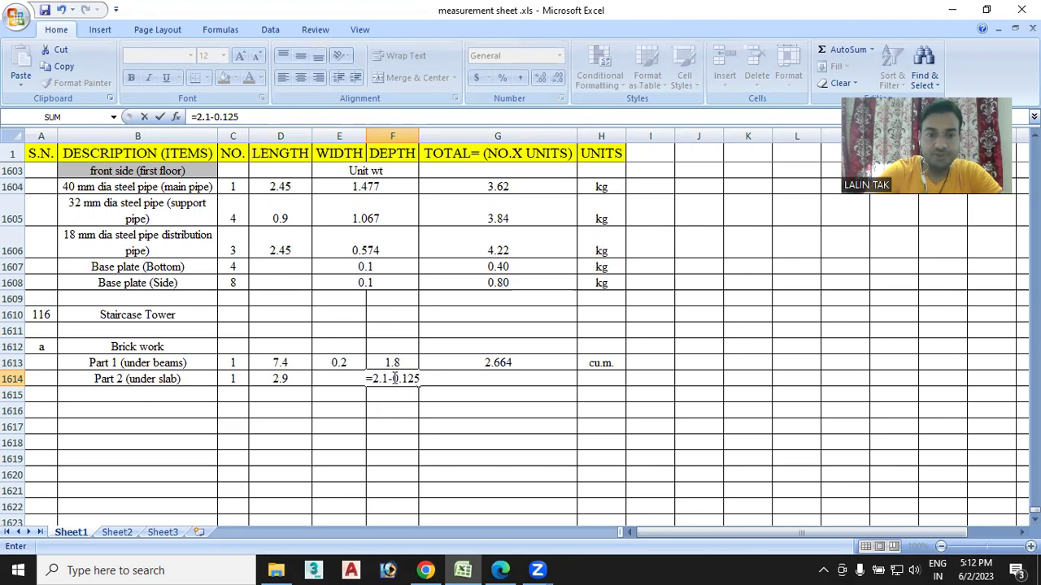
key(Return)
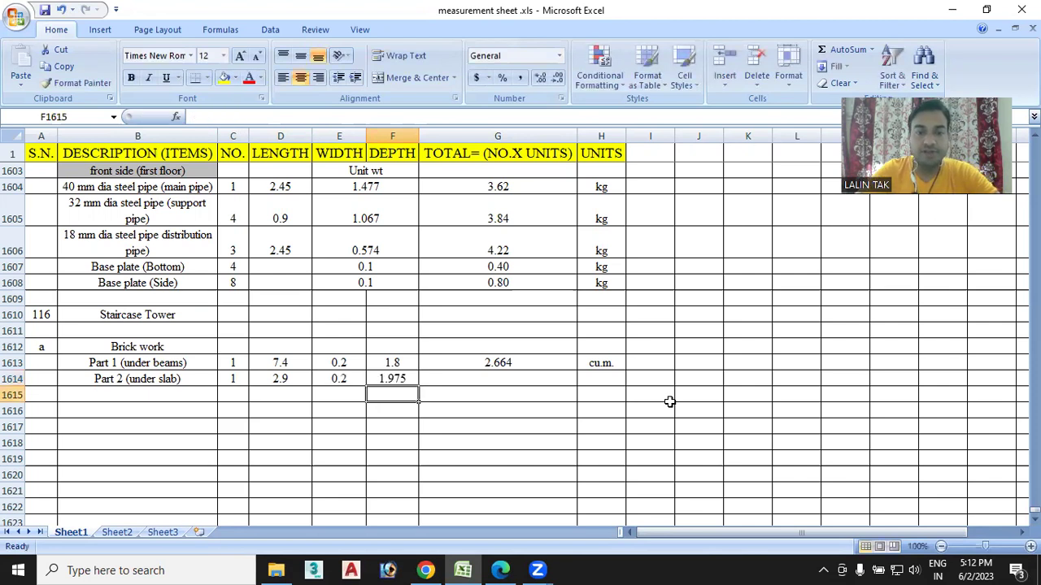
click(491, 379)
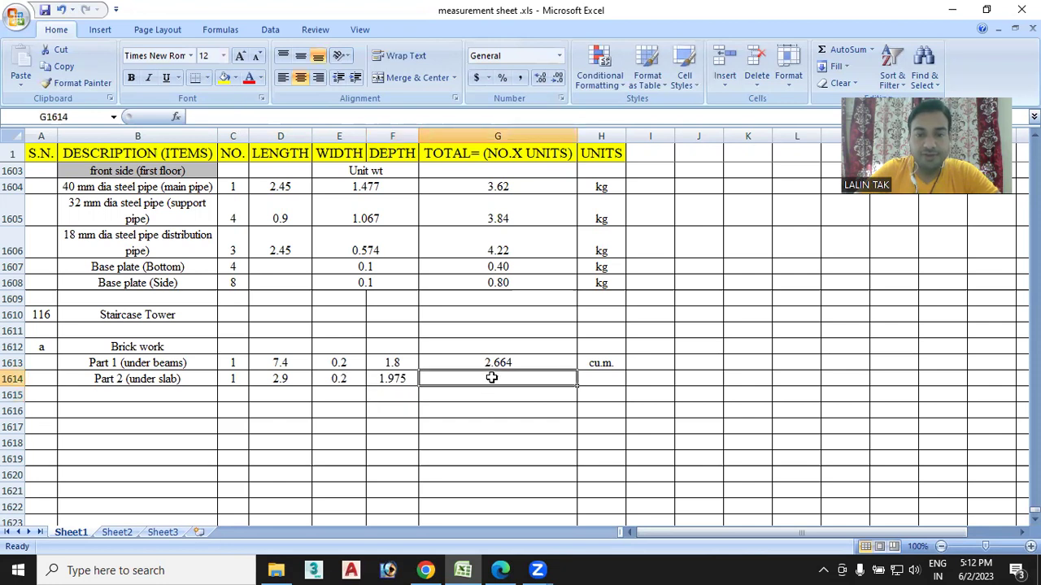
click(562, 363)
drag(576, 372, 575, 384)
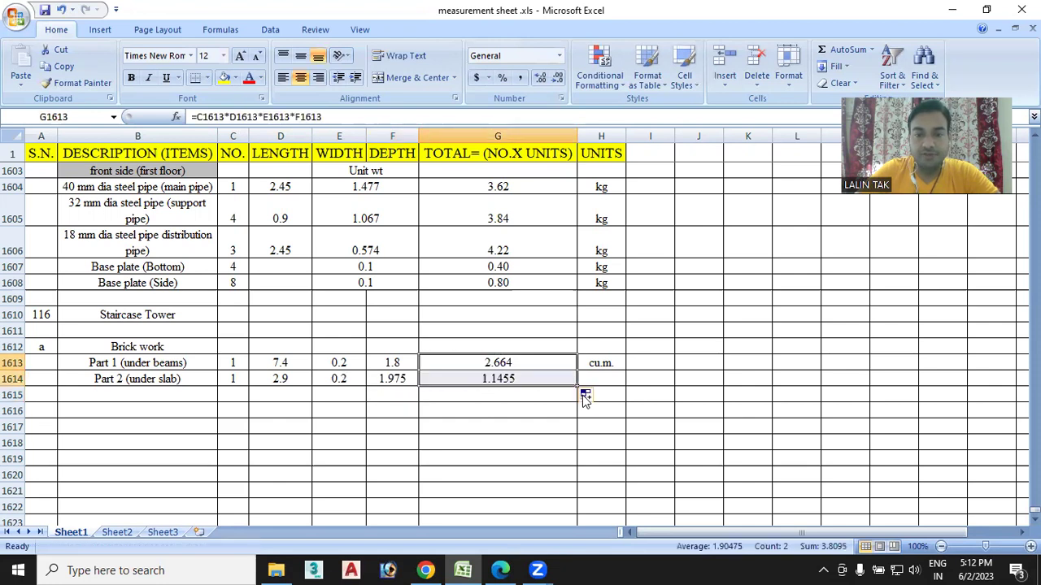
click(538, 379)
drag(512, 362, 521, 376)
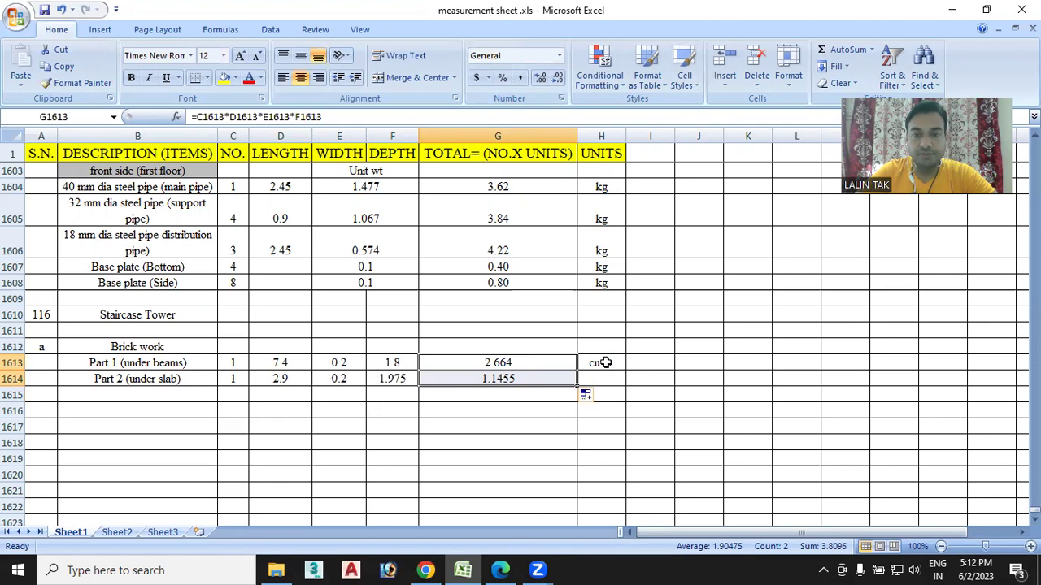
Fill the cu.m. unit down and AutoSum the brick work total to 3.81 cu.m.
click(606, 364)
drag(624, 370, 623, 401)
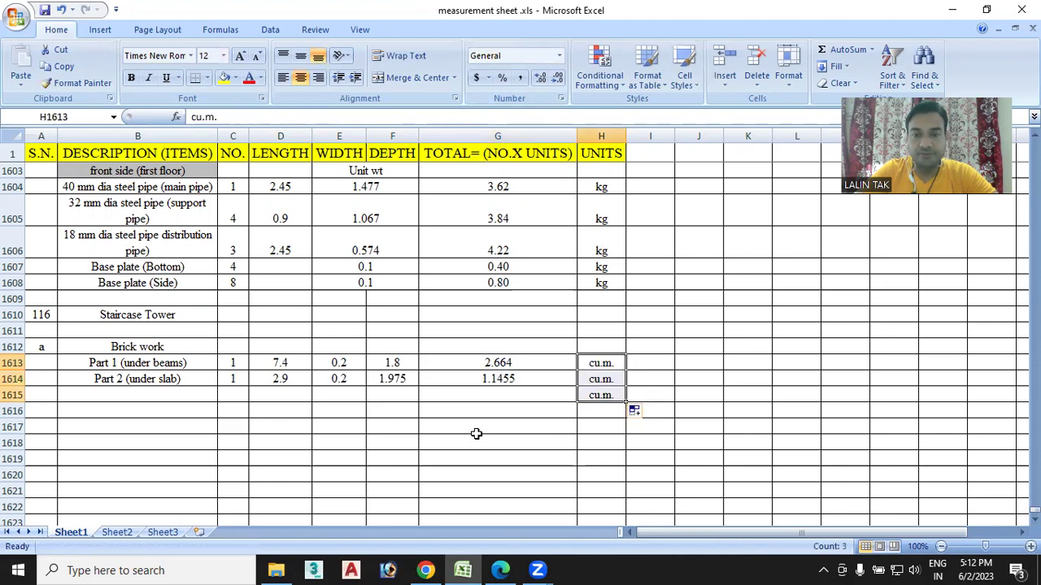
click(480, 392)
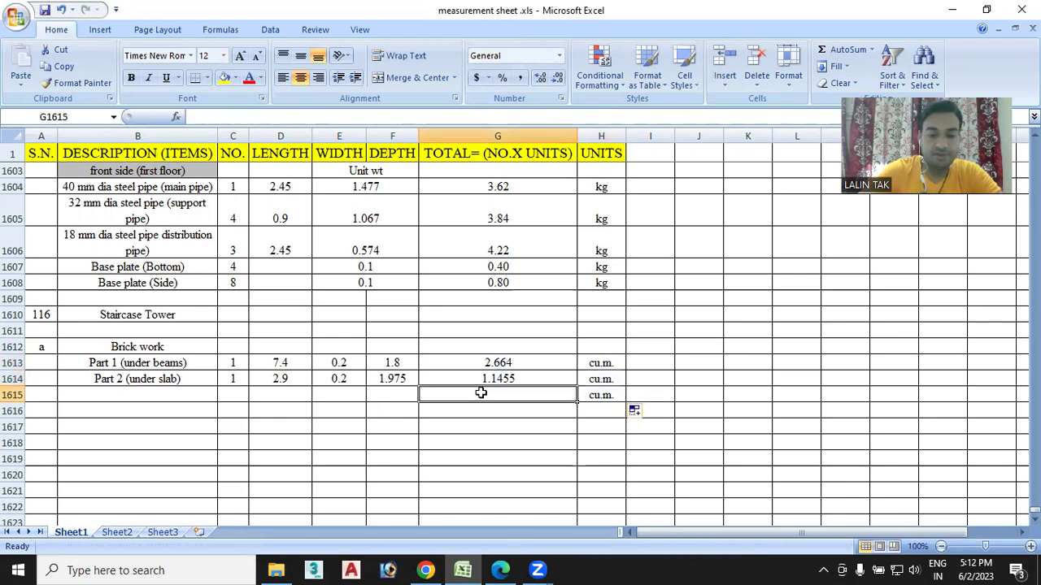
key(alt+equal)
key(Return)
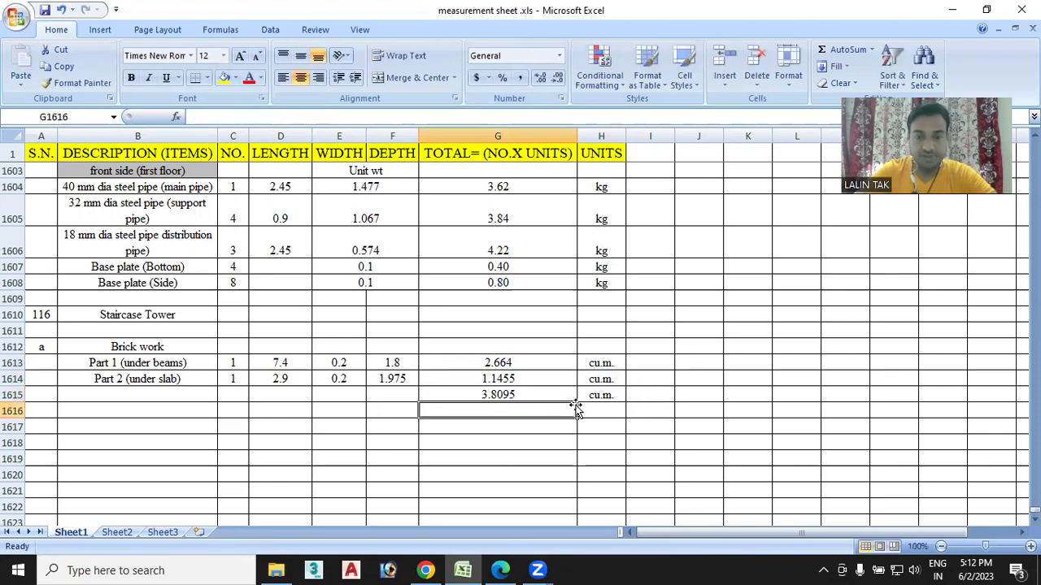
Format the three totals to show two decimal places.
drag(528, 355, 529, 395)
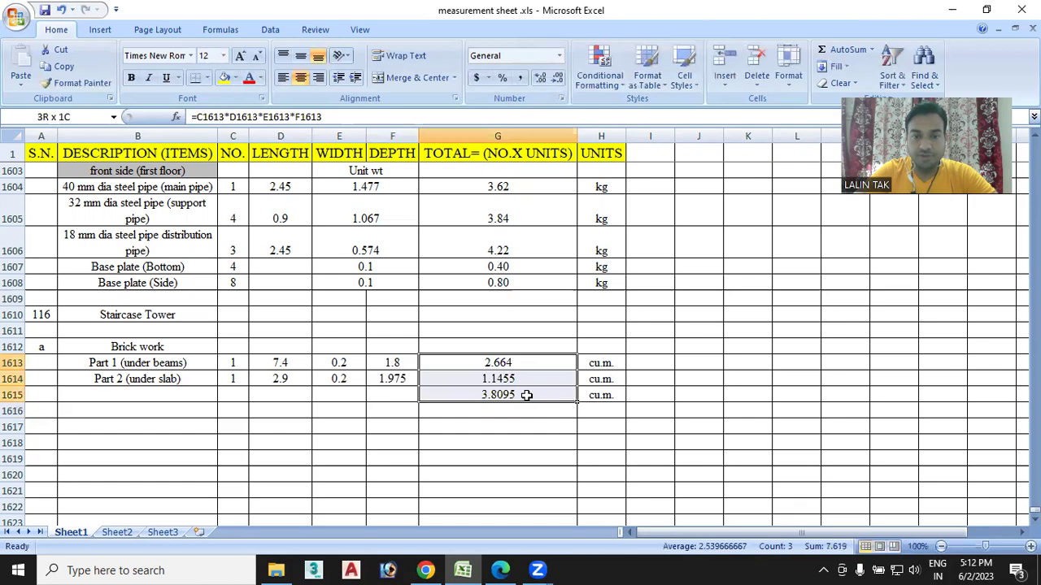
click(540, 78)
click(557, 79)
click(557, 79)
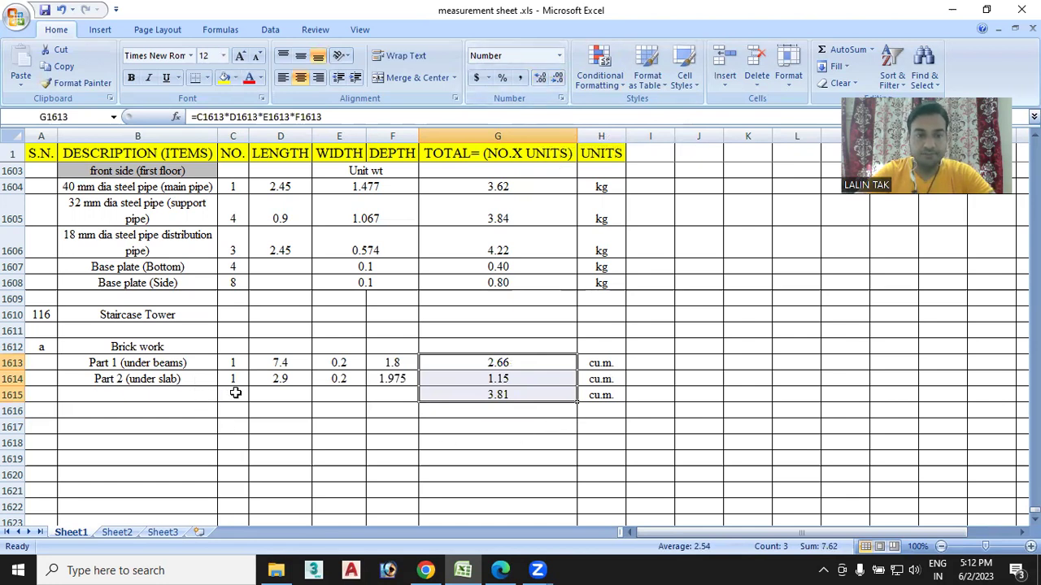
scroll(249, 391, up, 3)
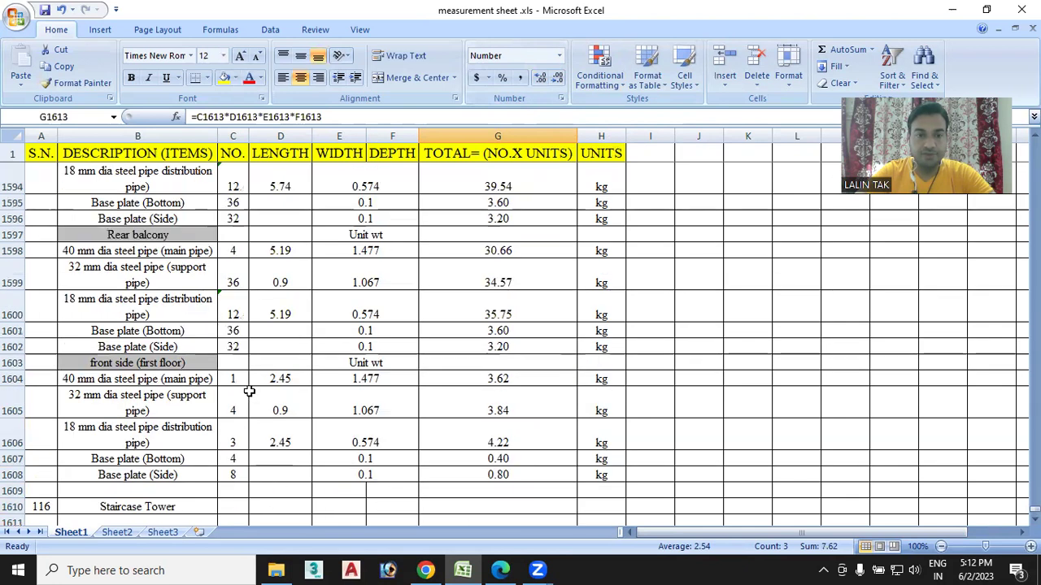
Copy the yellow Window Grill Qty. label into C1615:F1615 of the total row.
scroll(249, 391, up, 3)
click(338, 218)
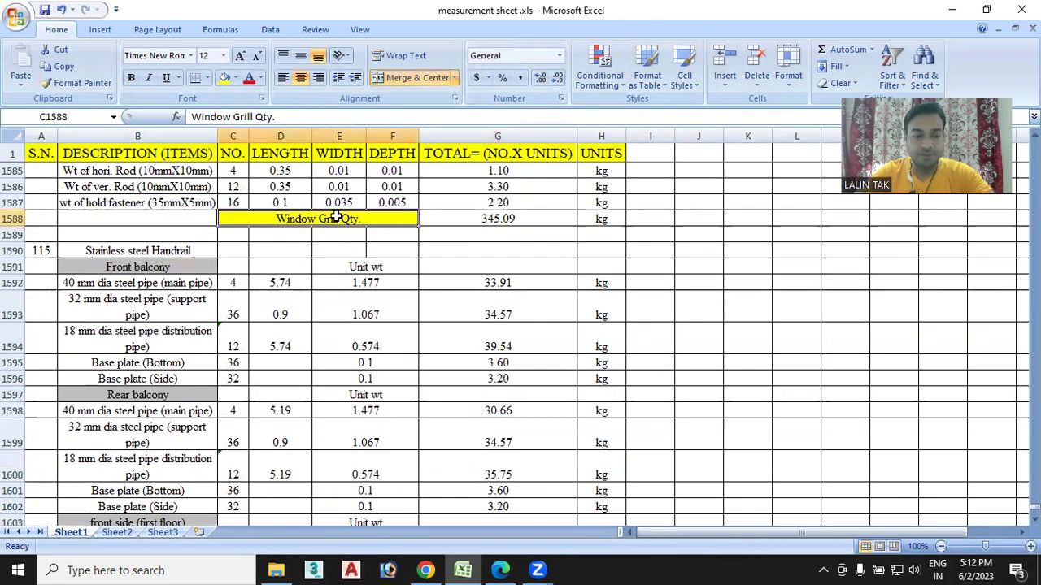
key(ctrl+c)
scroll(341, 271, down, 2)
scroll(342, 274, down, 3)
scroll(342, 274, down, 2)
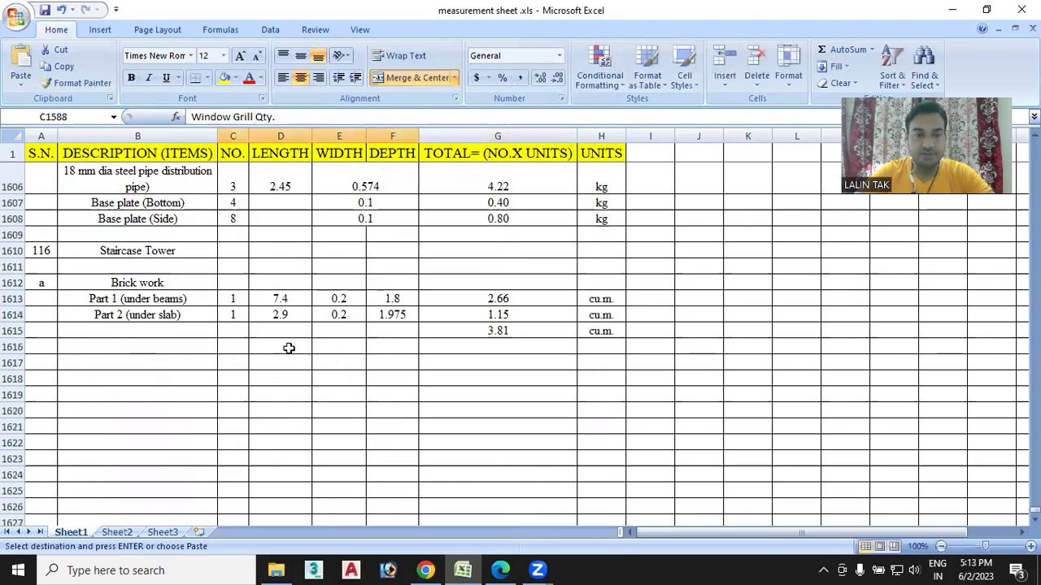
drag(237, 329, 386, 326)
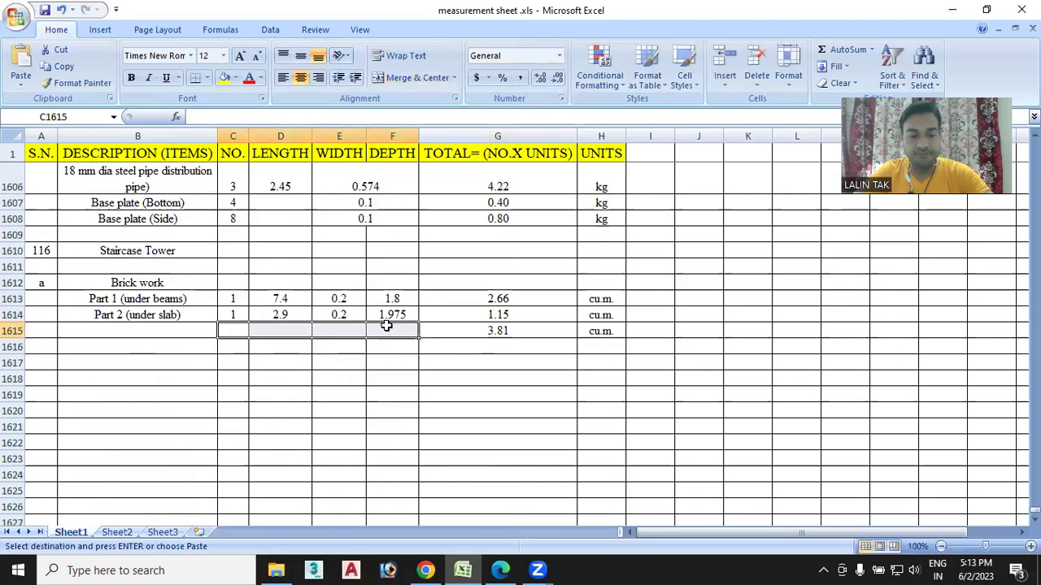
key(ctrl+v)
Reword the label to 'total brick work in S.T. Qty.' and enter item letter b in A1617.
double_click(337, 332)
key(BackSpace)
key(BackSpace)
key(BackSpace)
key(BackSpace)
key(BackSpace)
key(BackSpace)
key(BackSpace)
key(BackSpace)
key(BackSpace)
key(BackSpace)
key(BackSpace)
key(BackSpace)
text(total brick)
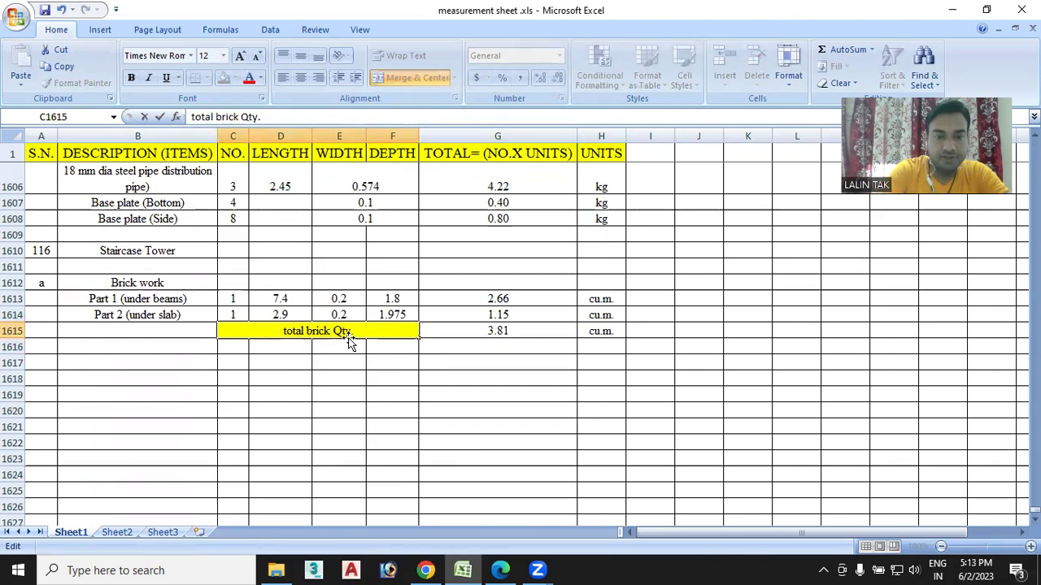
text(tk)
key(BackSpace)
key(BackSpace)
text(rk i )
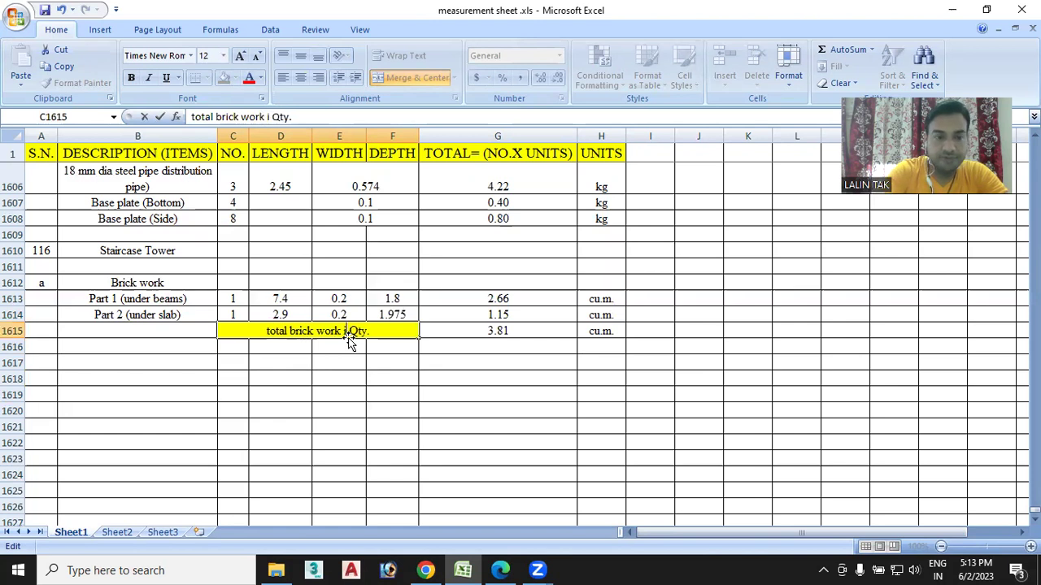
text(n)
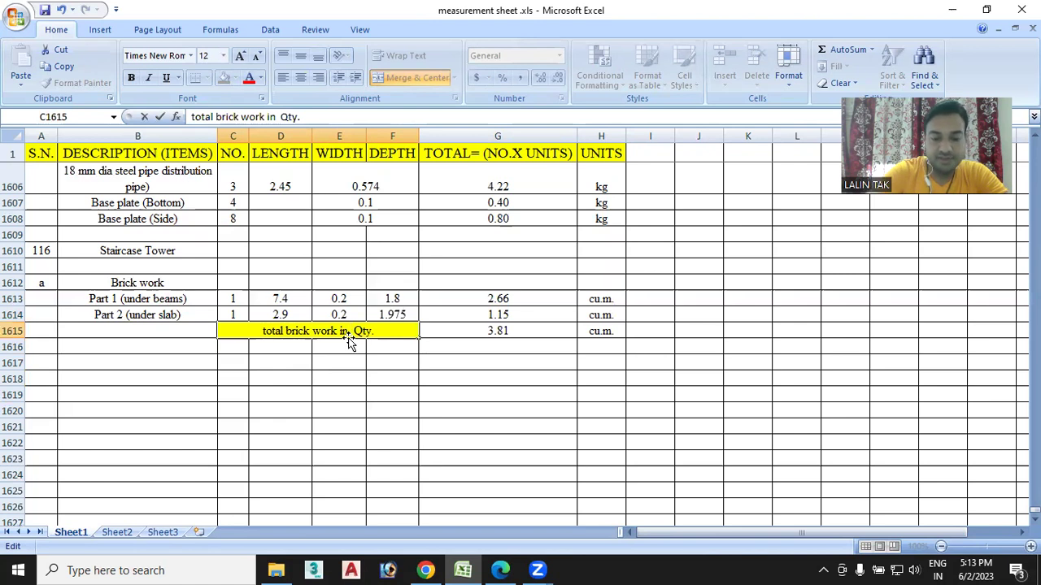
text( S.)
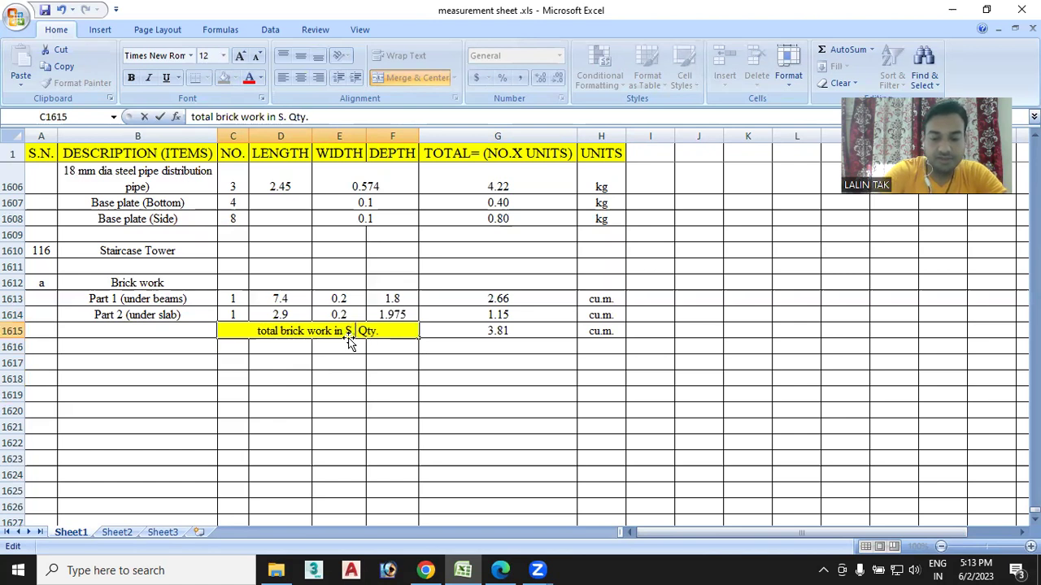
text(T.)
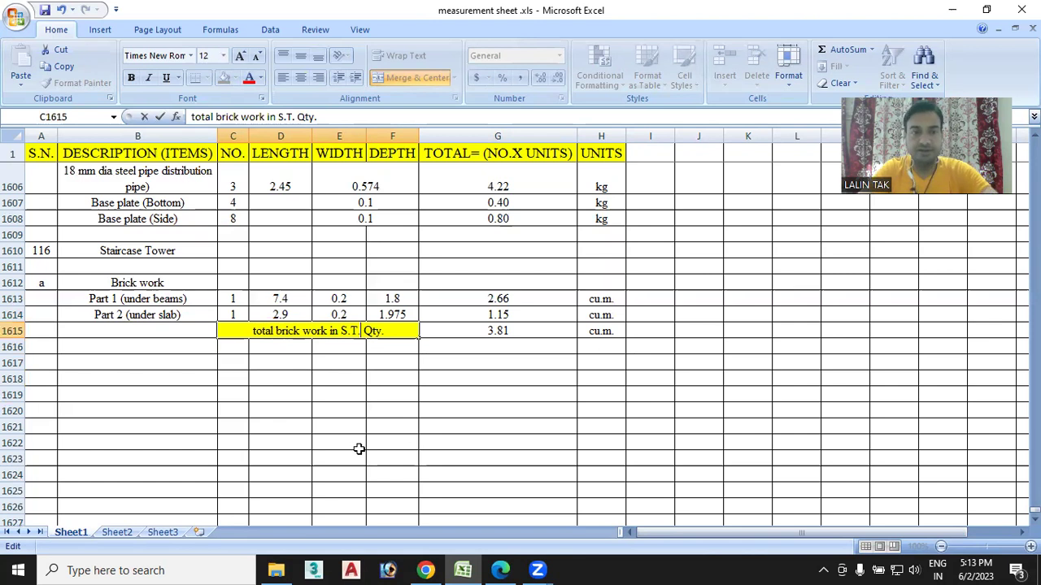
click(46, 363)
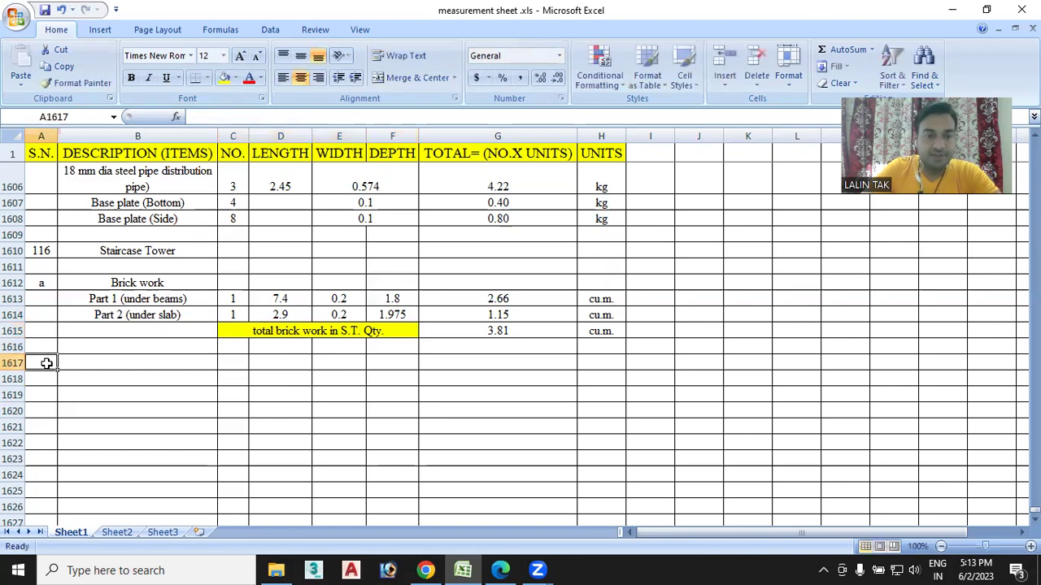
text(b)
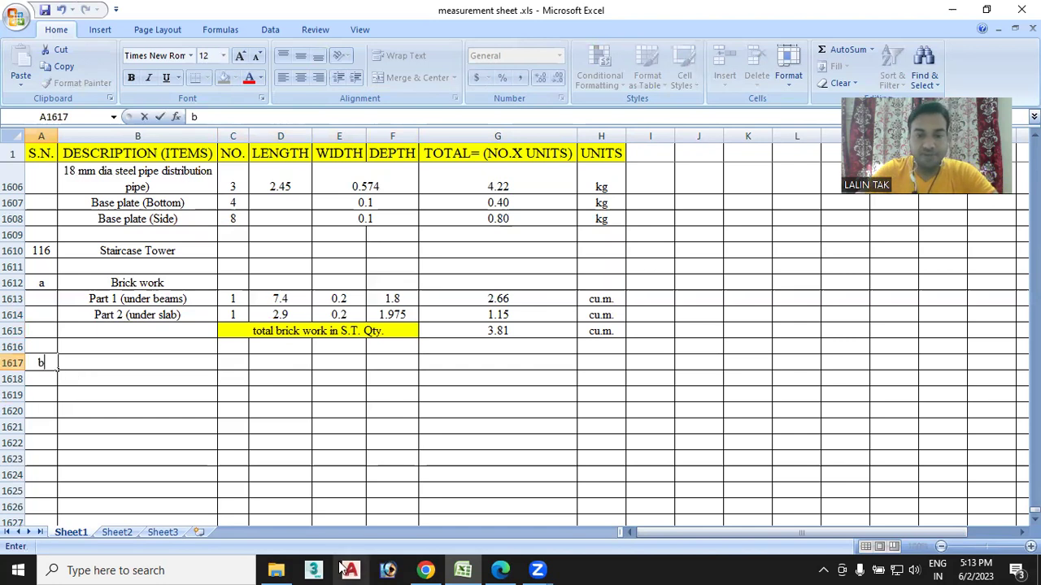
mouse_move(499, 570)
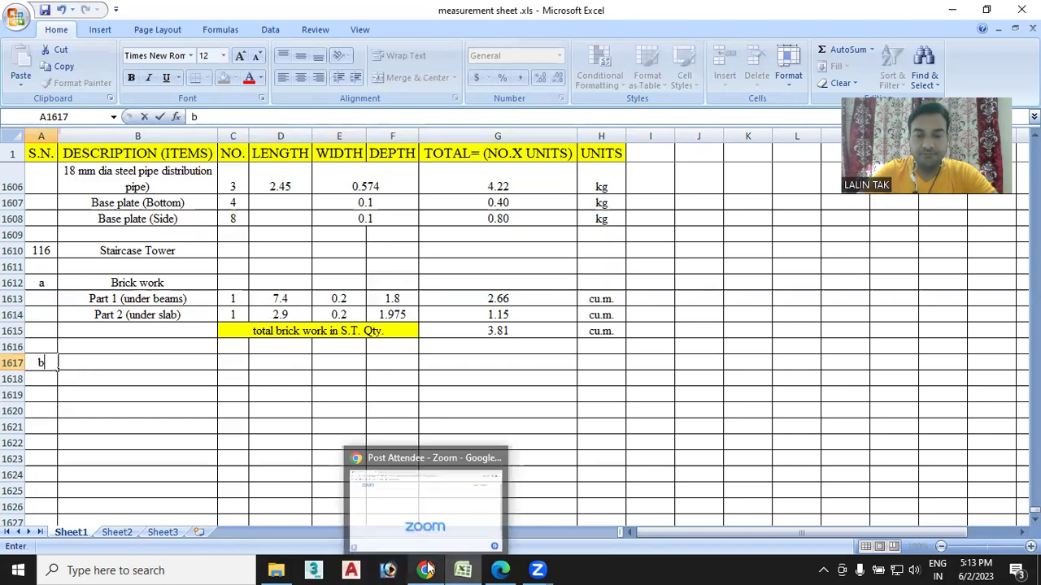
click(504, 567)
scroll(458, 391, up, 1)
scroll(457, 390, up, 4)
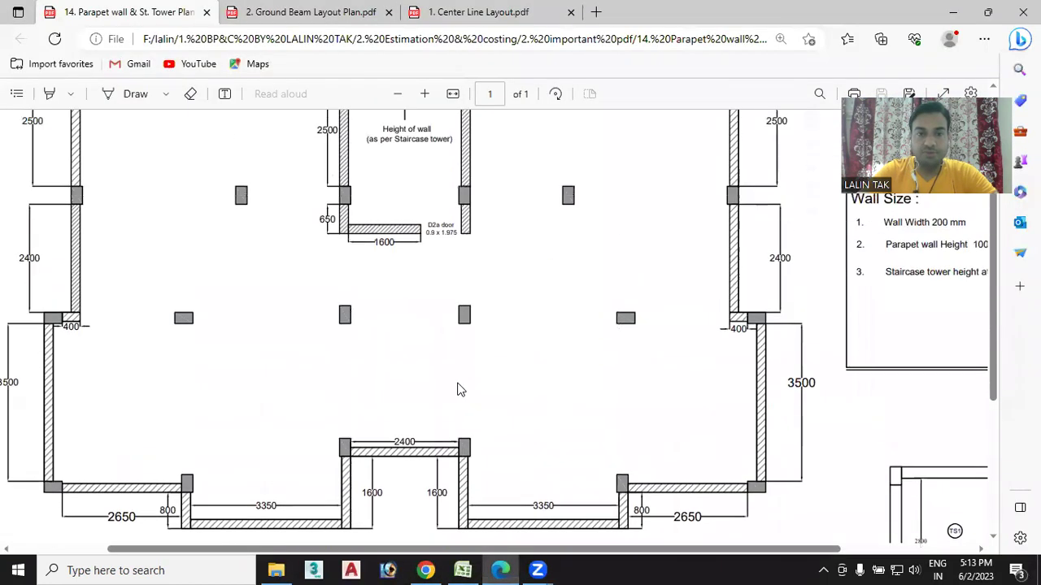
scroll(458, 390, up, 2)
scroll(439, 333, up, 2)
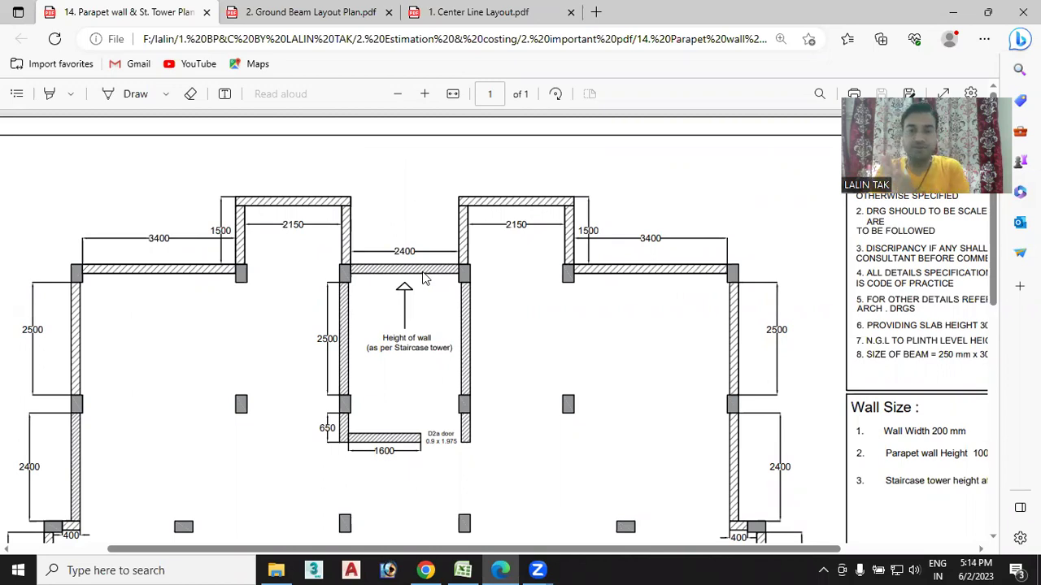
Enter 'Column Concrete (M-25)' as item b's description and bring up the tower plan PDF.
click(462, 569)
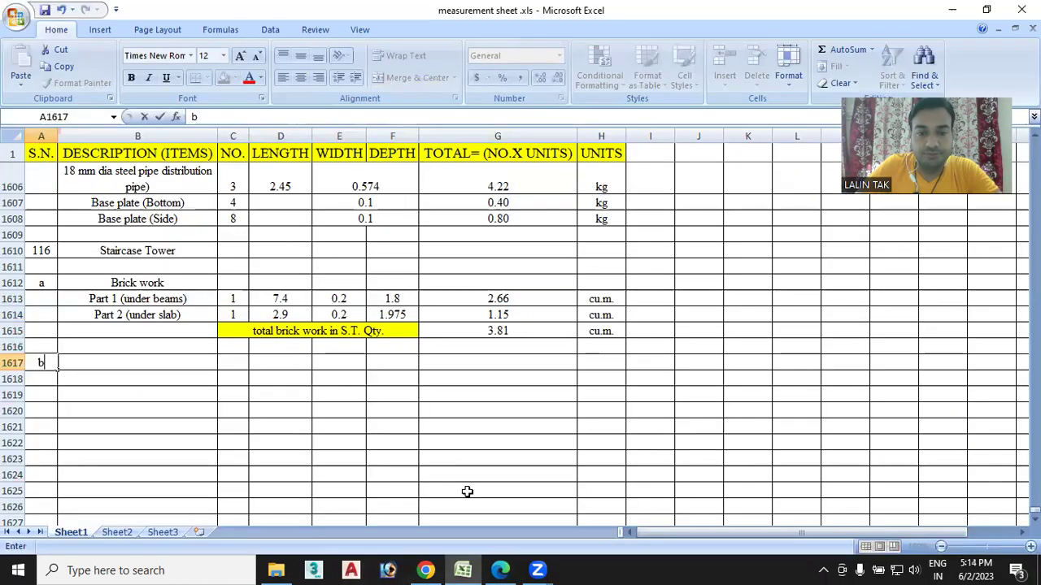
click(125, 362)
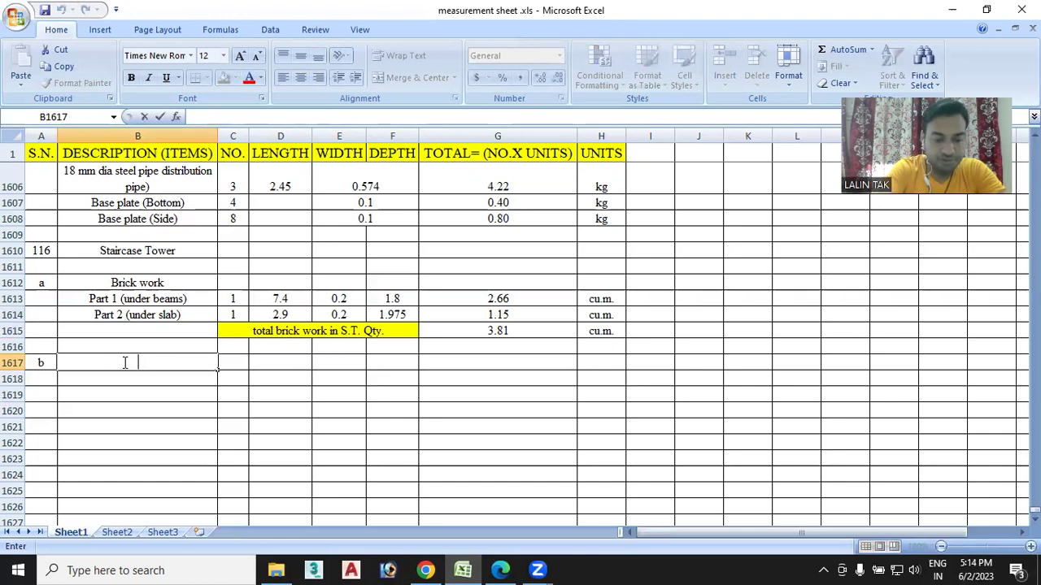
text(olumn Concrete)
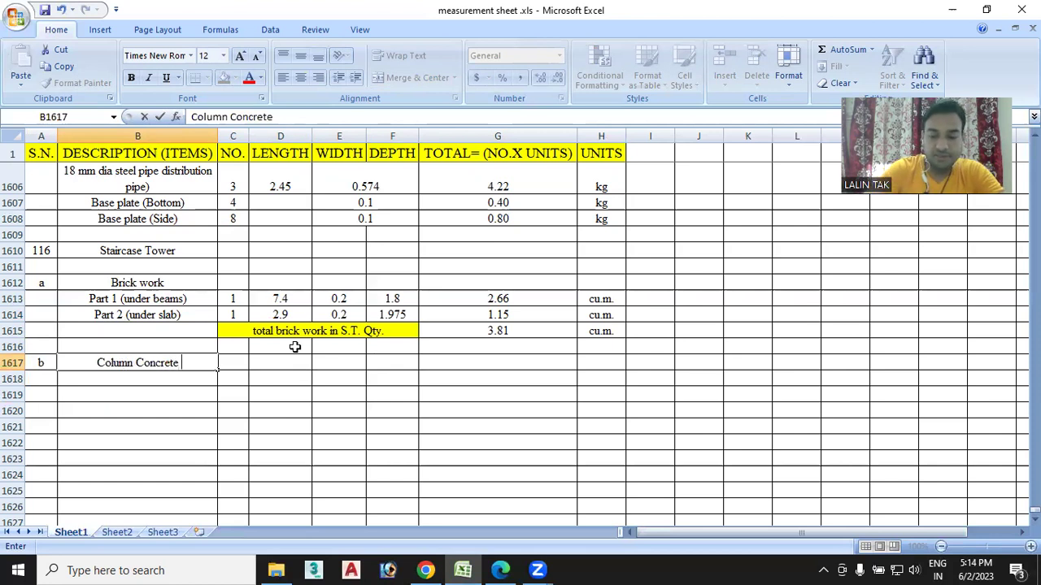
text((M-25))
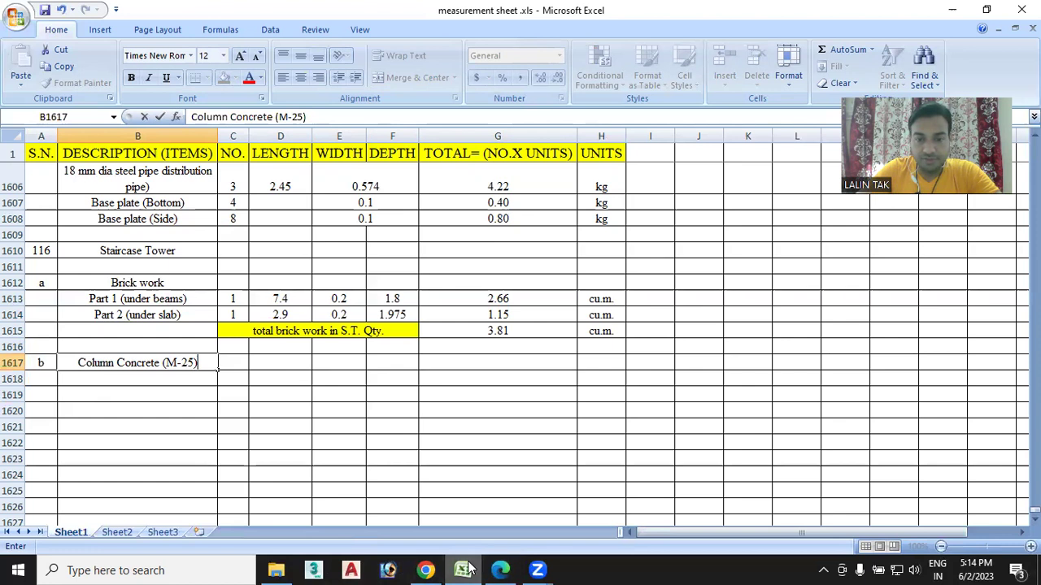
mouse_move(500, 570)
click(468, 441)
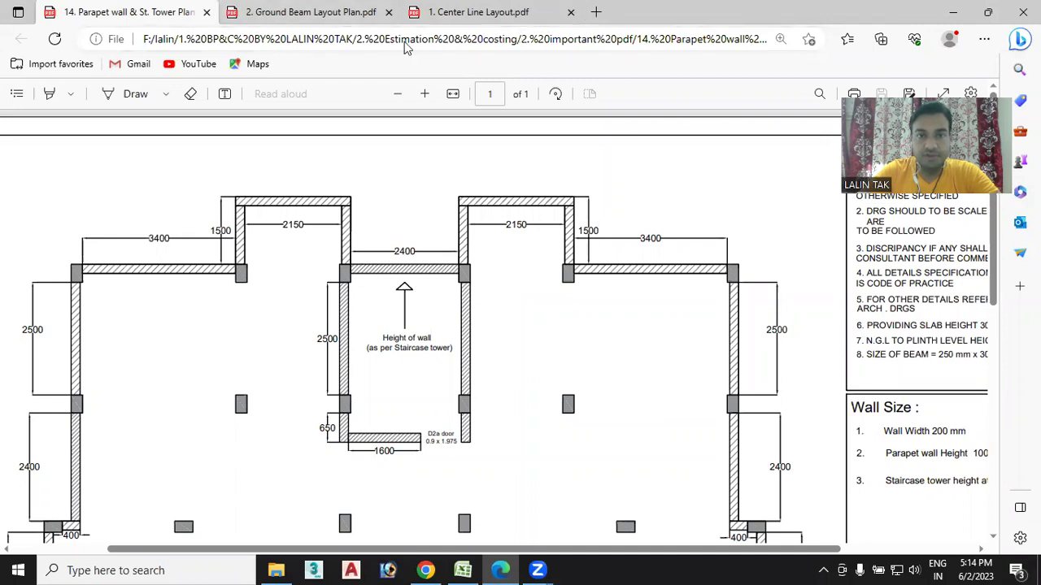
Review the C1 and C2 column details in the Center Line Layout, then the tower plan.
key(ctrl+shift+Tab)
scroll(486, 231, up, 1)
scroll(486, 232, up, 2)
scroll(486, 232, up, 1)
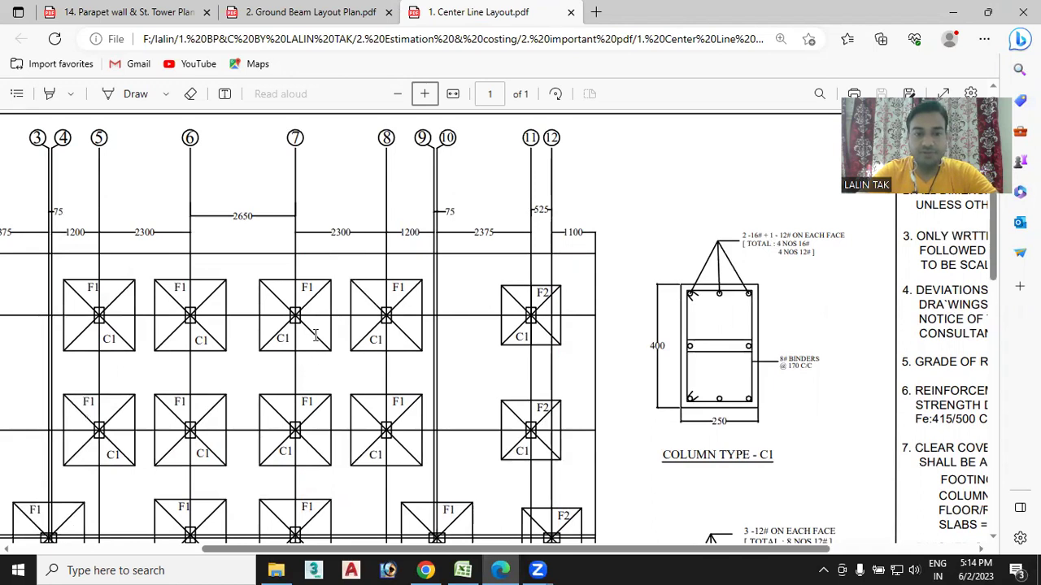
scroll(315, 335, down, 3)
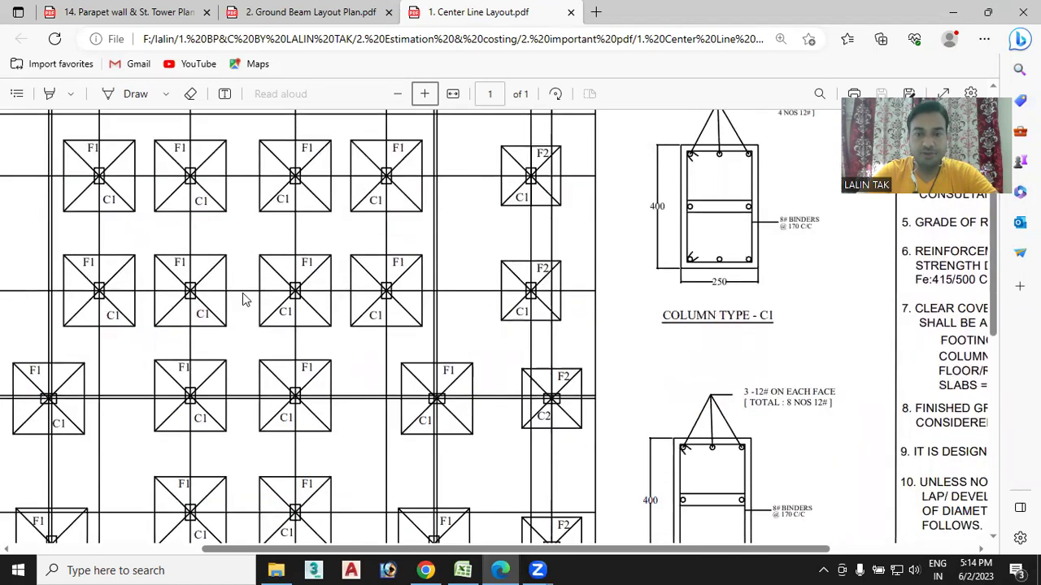
scroll(242, 299, down, 3)
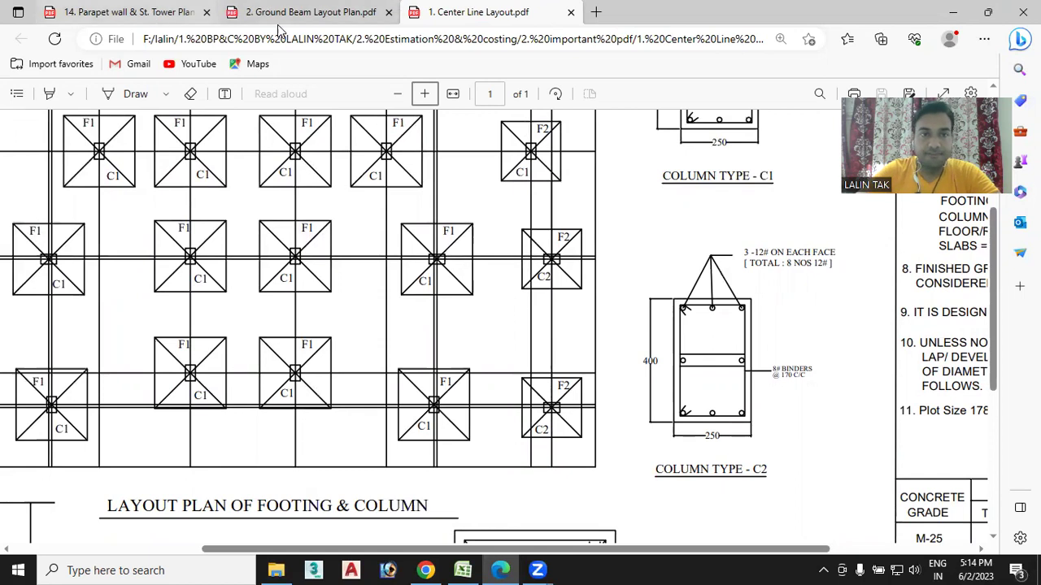
click(153, 15)
scroll(450, 294, down, 2)
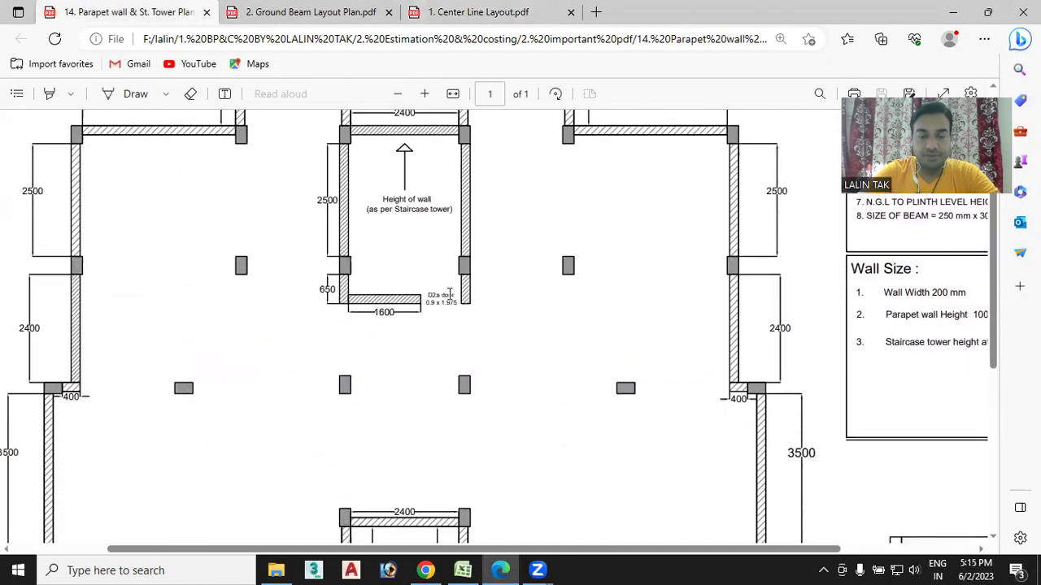
scroll(344, 188, up, 1)
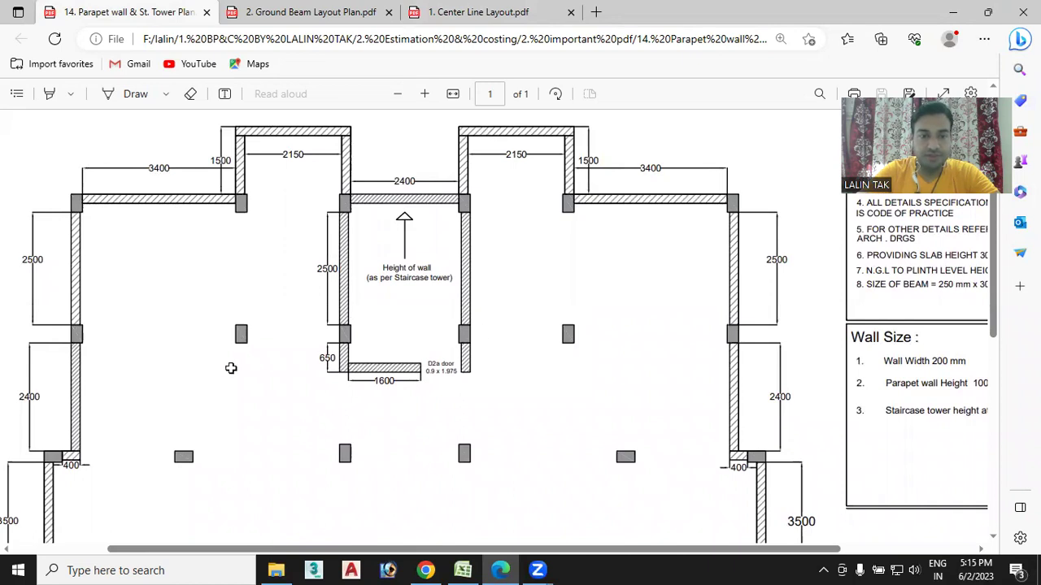
Add a C1 row in row 1618 under Column Concrete (M-25) with a count of 4.
key(alt+Tab)
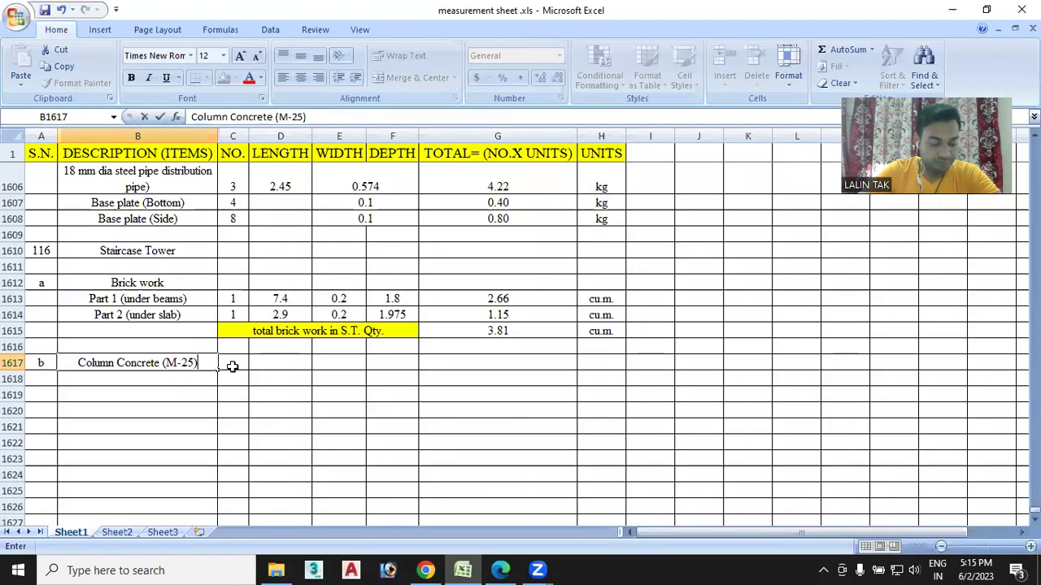
click(231, 366)
text(4)
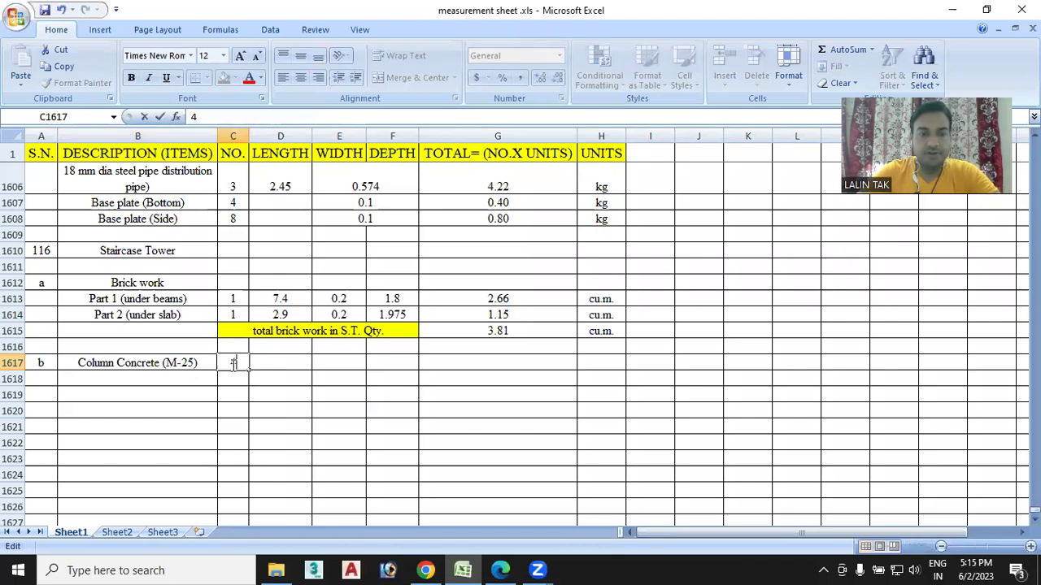
key(Return)
click(235, 364)
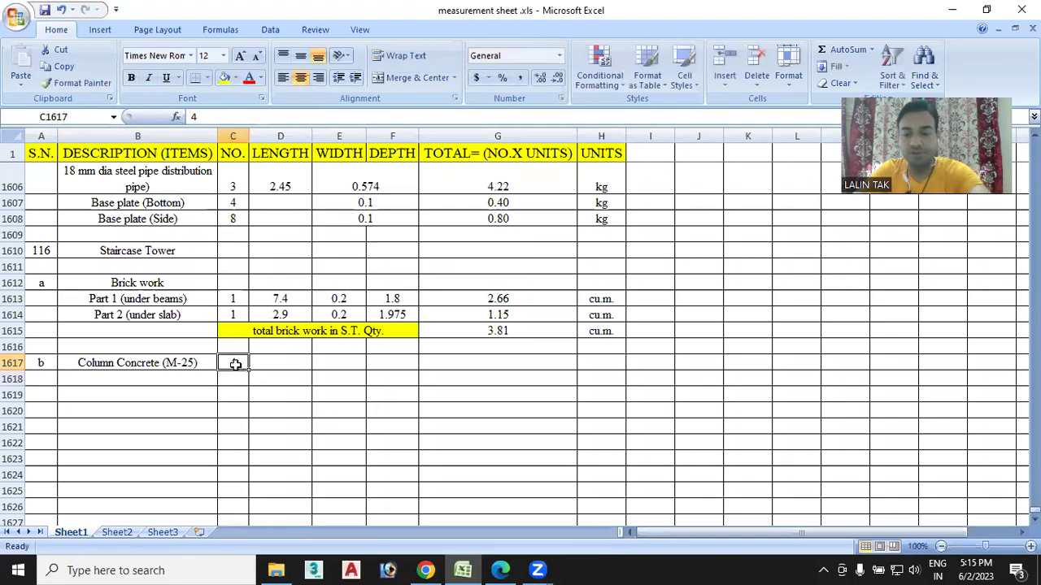
click(160, 379)
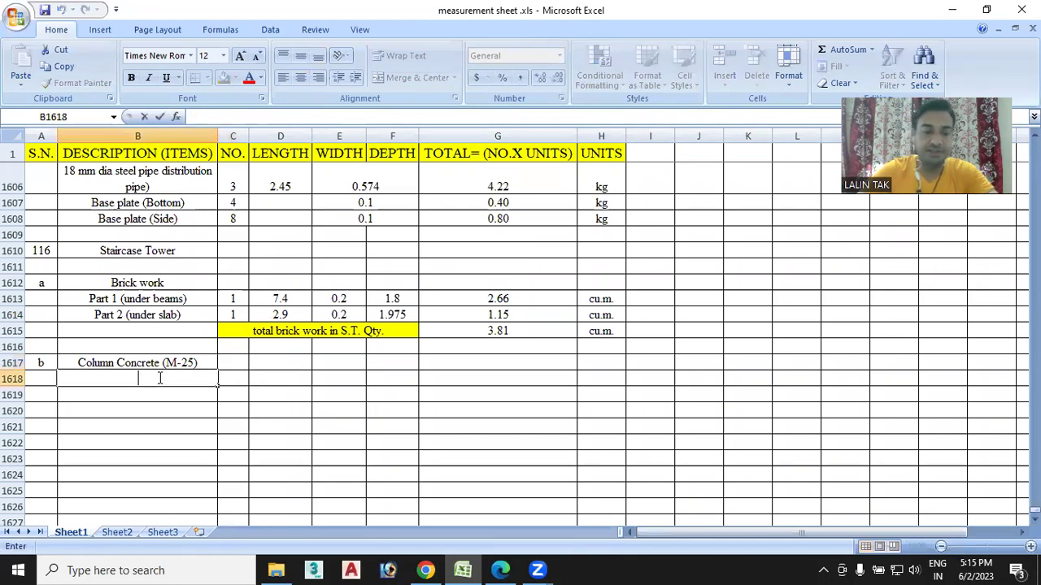
text(C1)
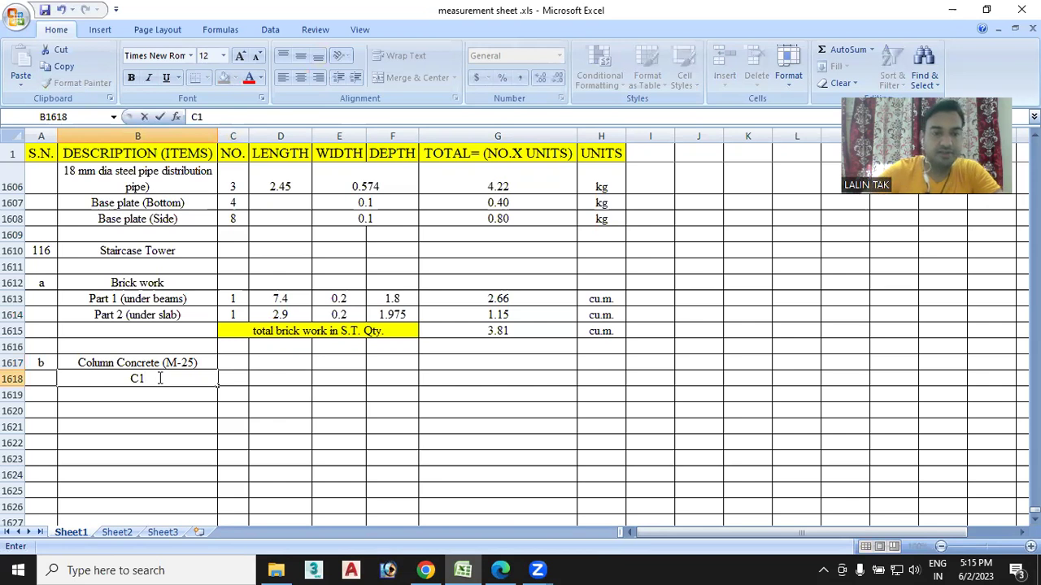
click(232, 378)
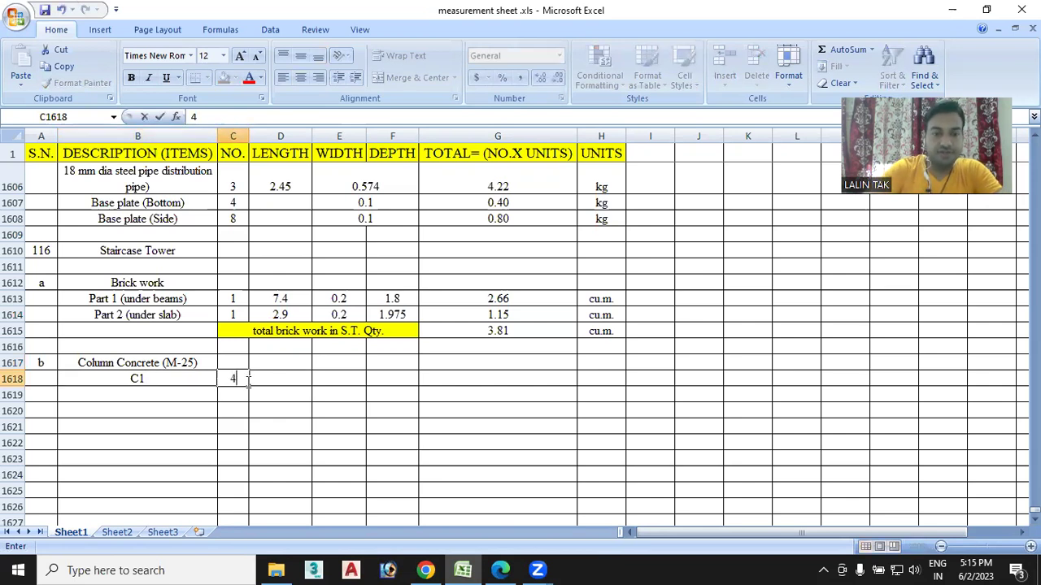
Give column C1 a length of 0.25, checking its size on the PDF plan.
click(502, 569)
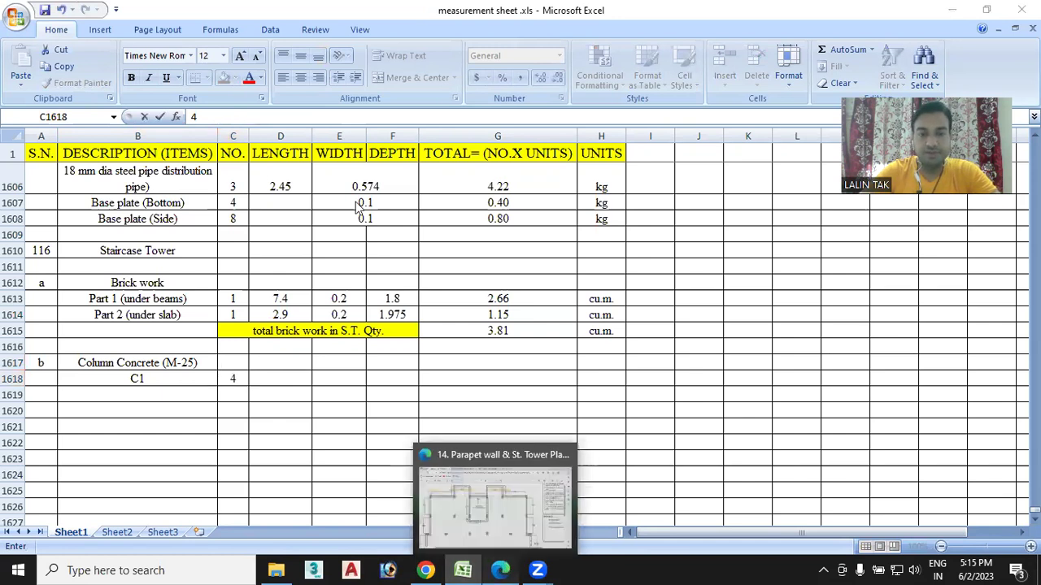
double_click(305, 380)
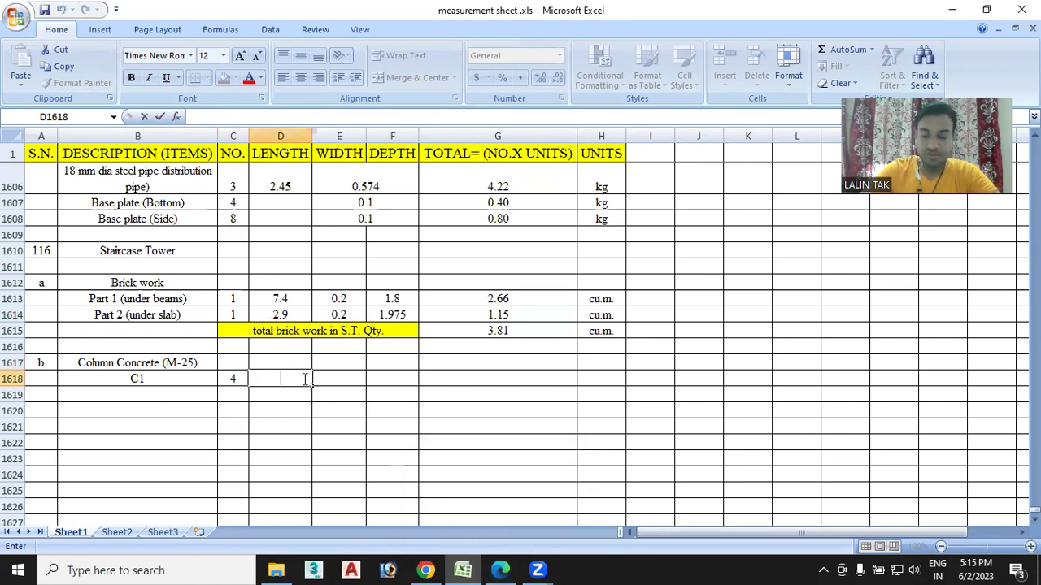
text(0.25)
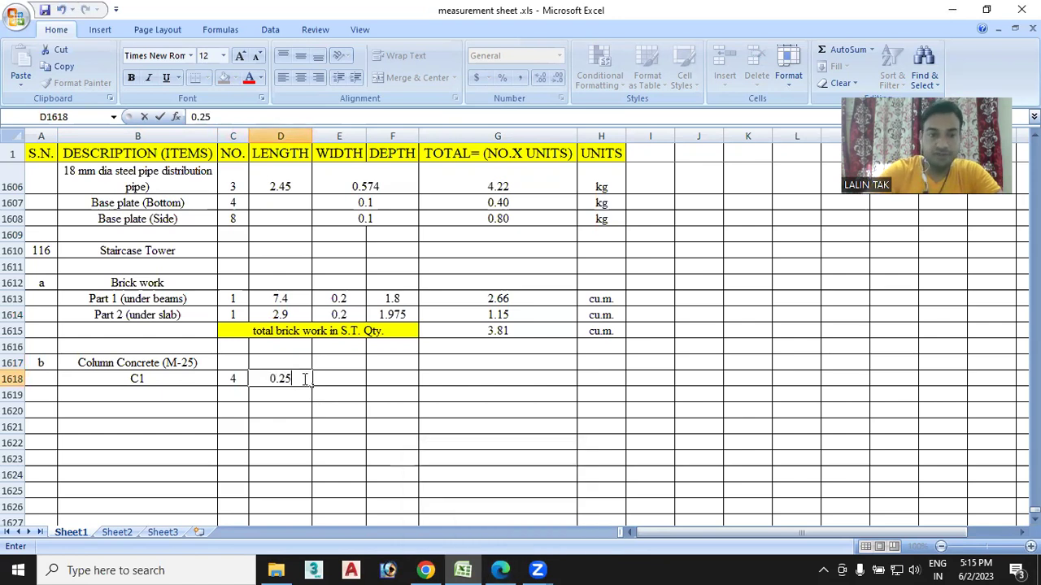
click(338, 379)
double_click(338, 379)
text(0.4)
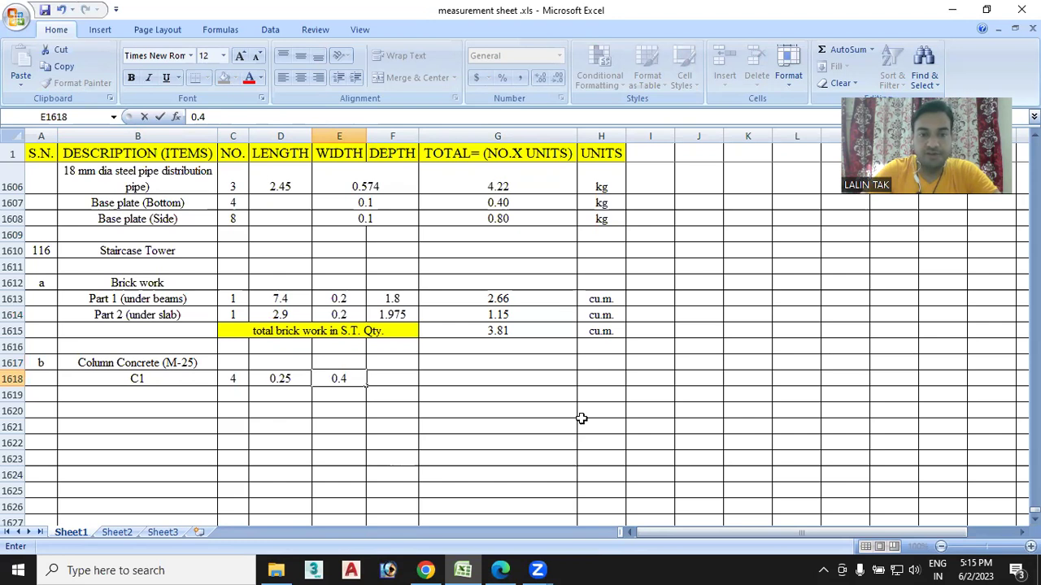
click(504, 569)
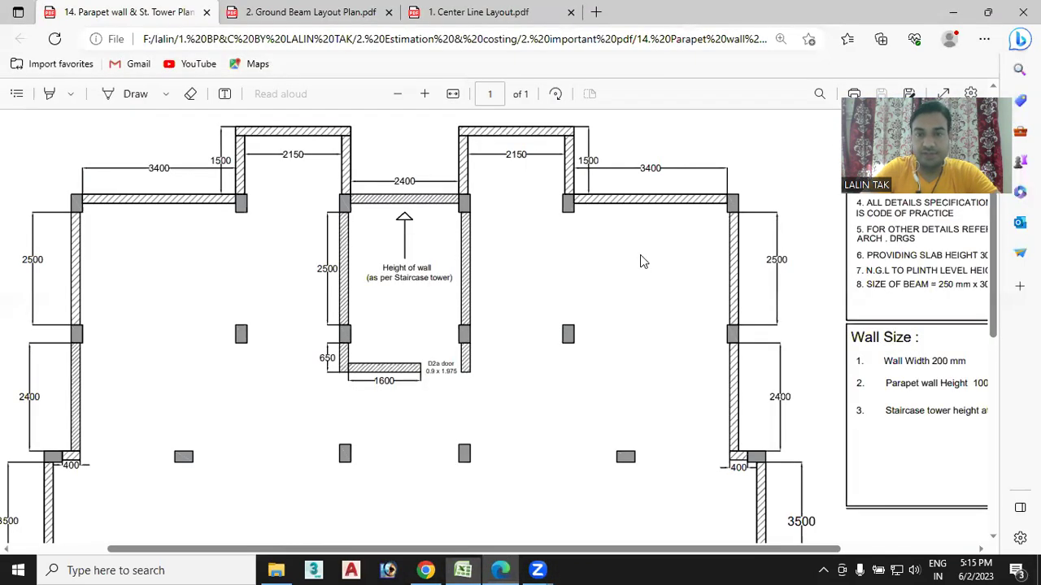
Check the Ground Beam Layout and Center Line Layout drawings for column C1.
click(341, 13)
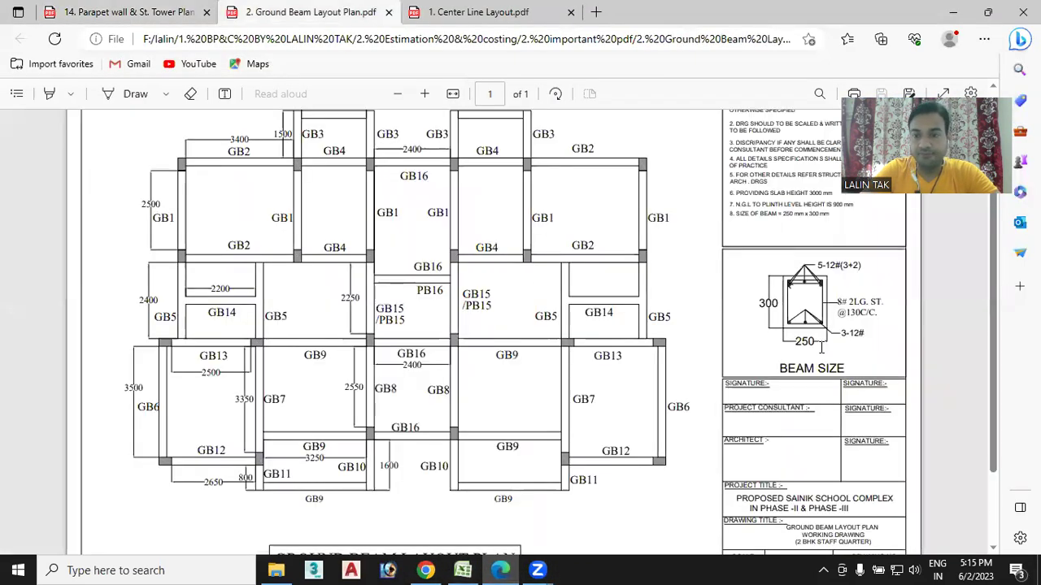
click(443, 12)
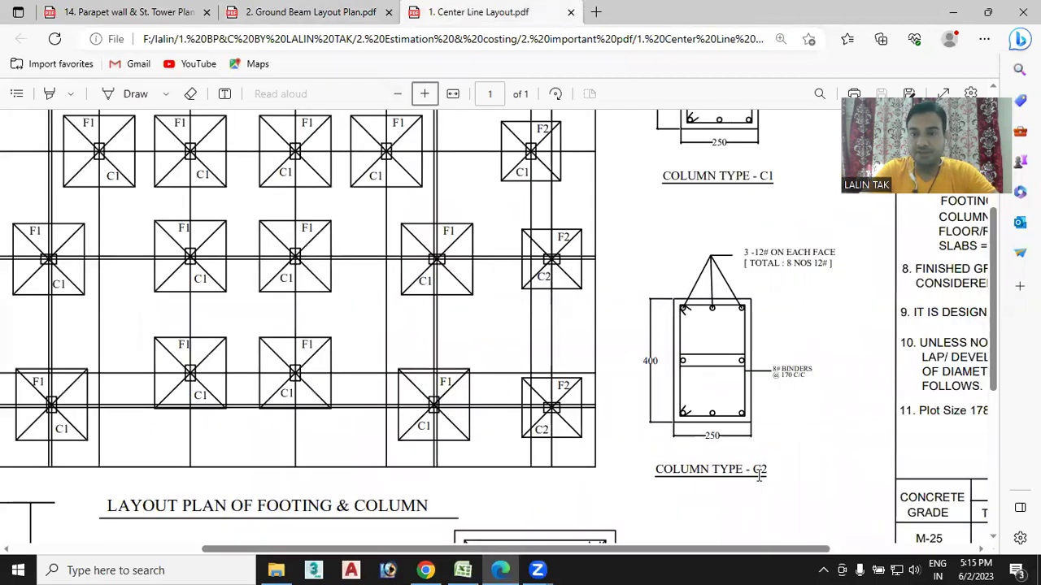
scroll(699, 198, up, 3)
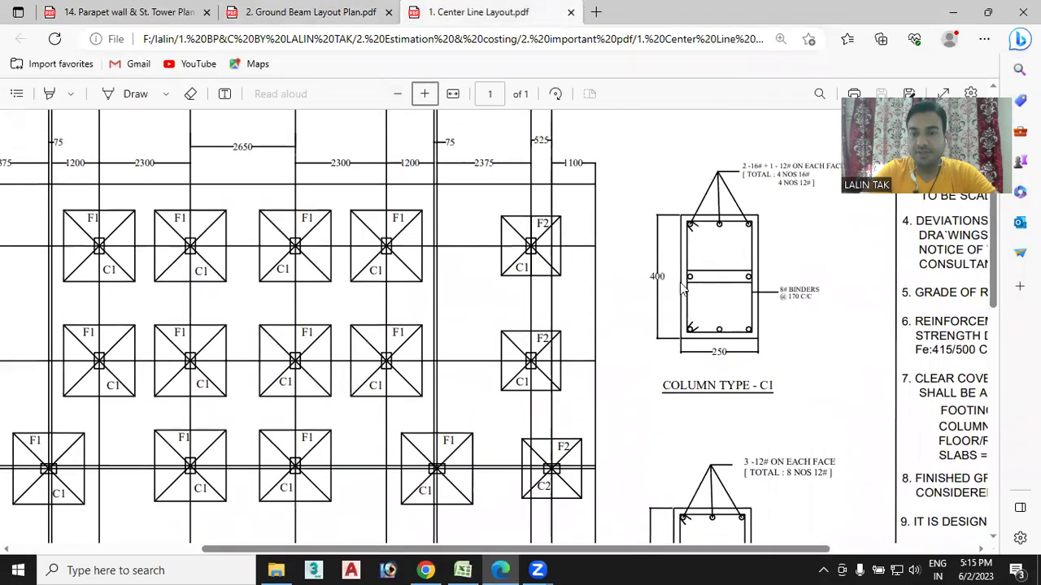
scroll(731, 374, down, 3)
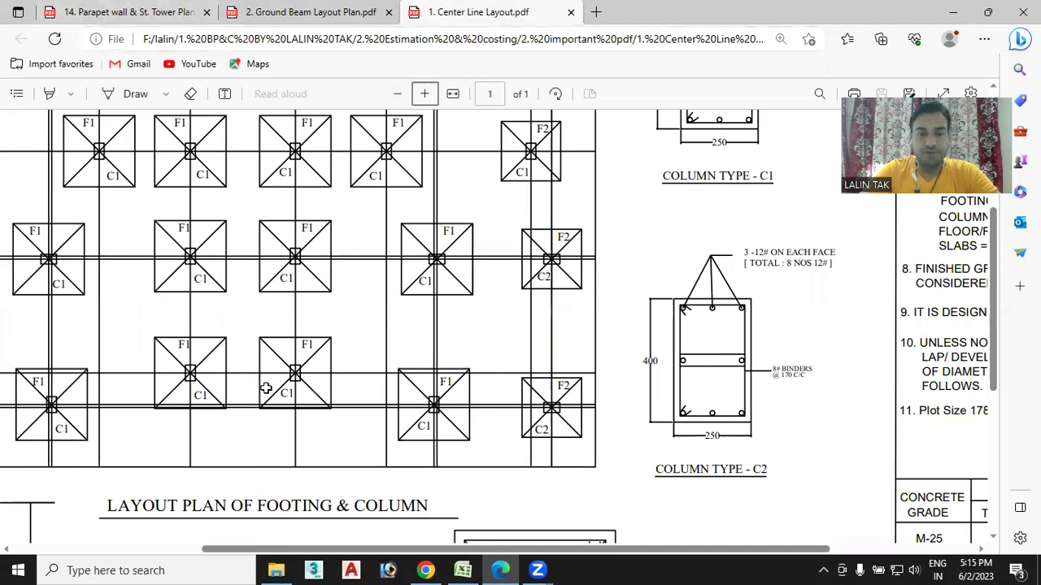
Enter 0.4 as C1's width, then view the tower elevations showing the 2100 wall height.
key(alt+Tab)
text(0.4)
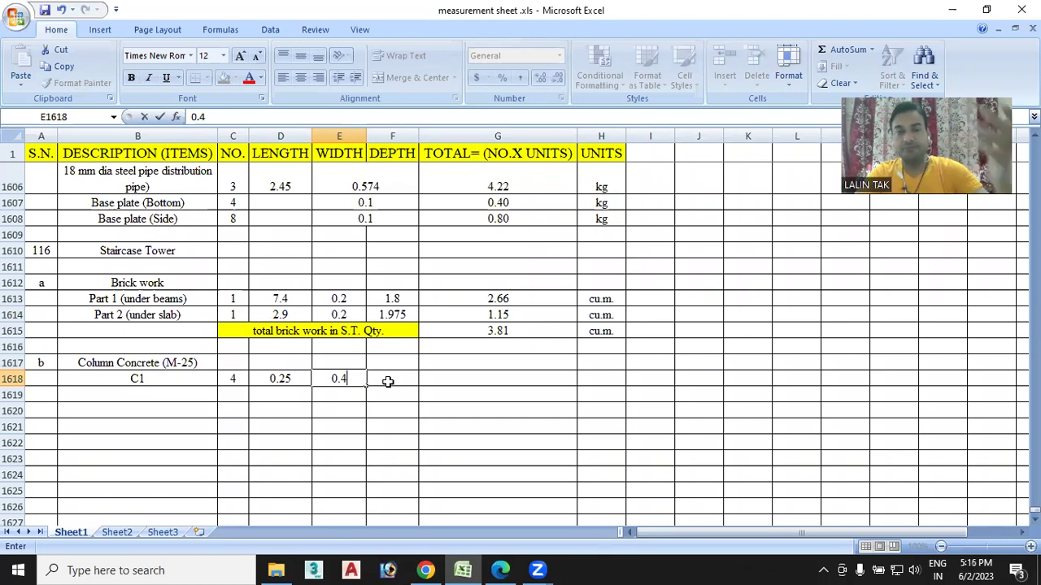
click(500, 569)
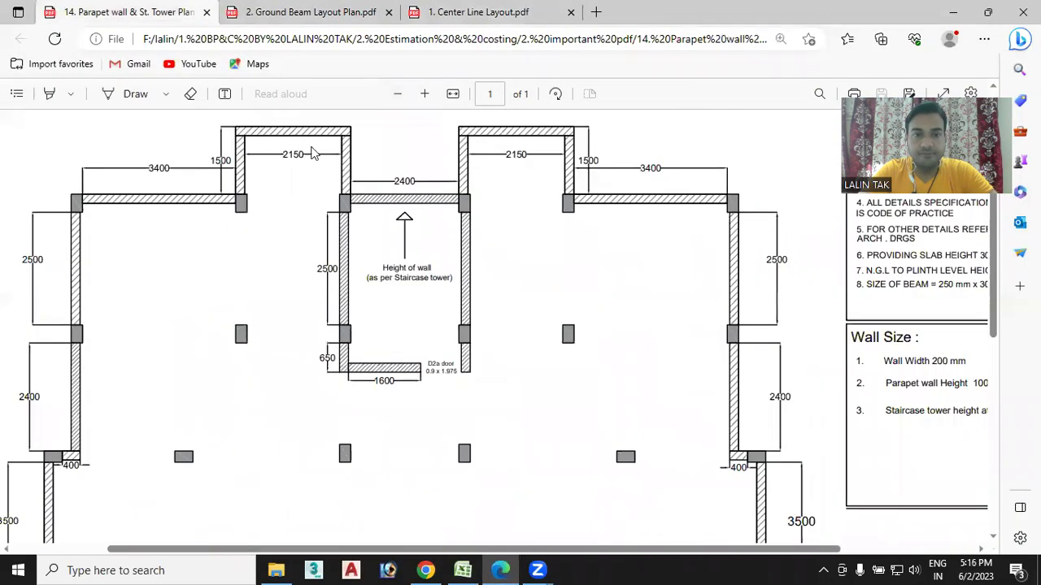
scroll(387, 282, down, 2)
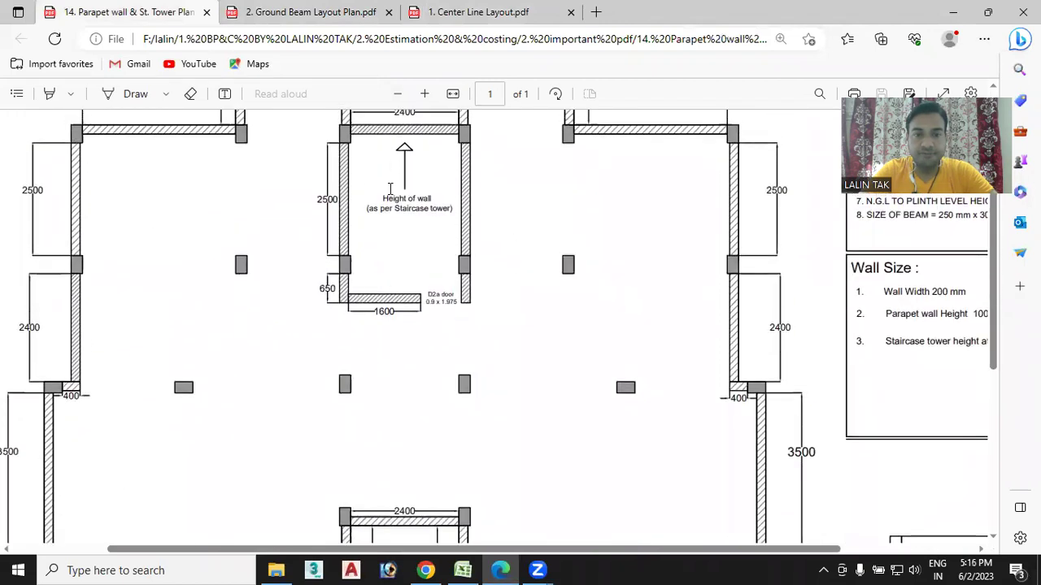
scroll(390, 203, down, 3)
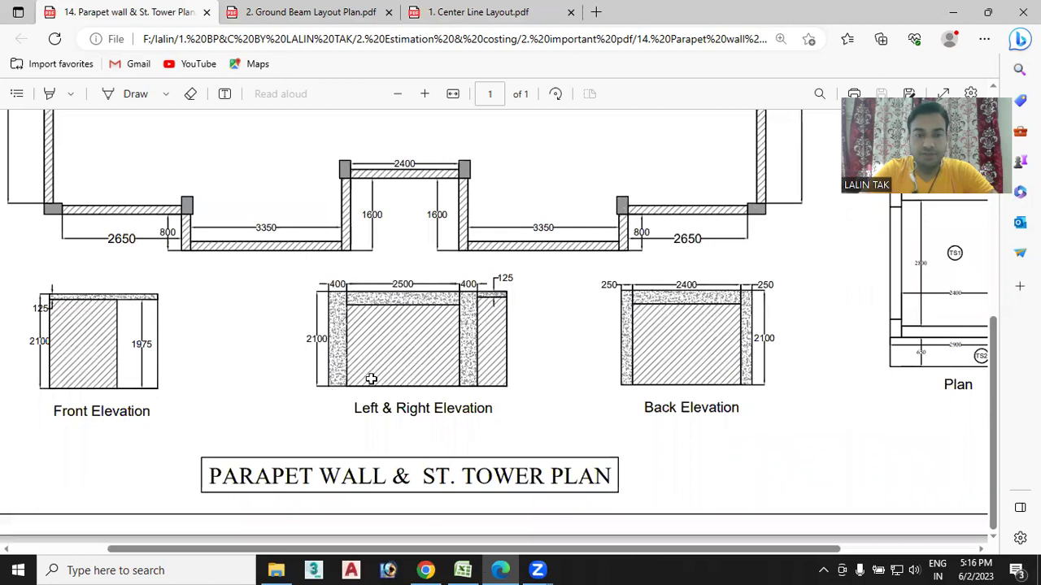
Give C1 a depth of 2.1 and a volume formula =C1618*D1618*E1618*F1618 giving 0.84.
key(alt+Tab)
text(2.1)
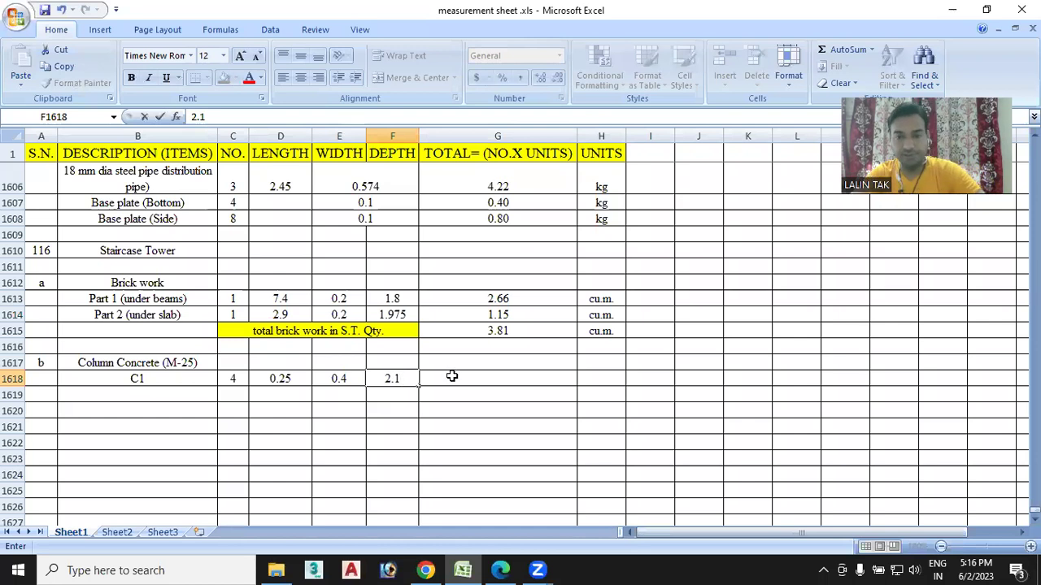
click(452, 376)
text(=)
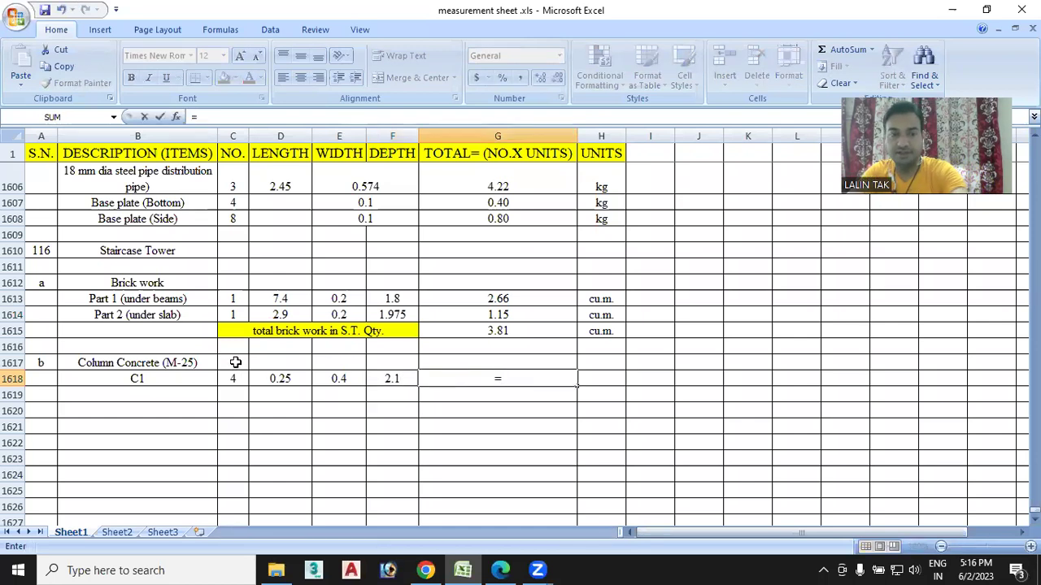
click(237, 378)
text(*)
click(281, 378)
text(*)
click(336, 379)
text(*)
click(393, 376)
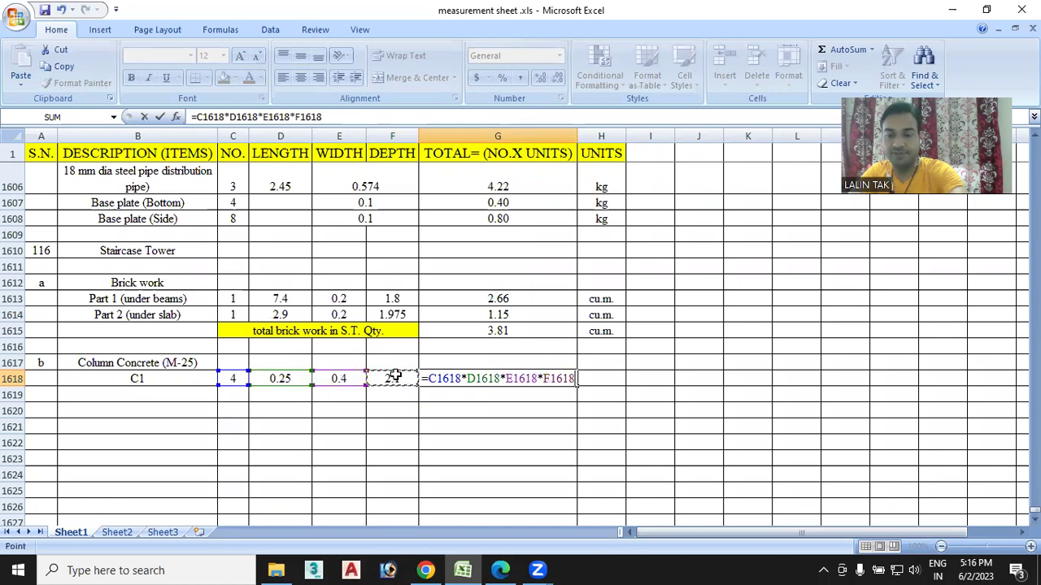
key(Return)
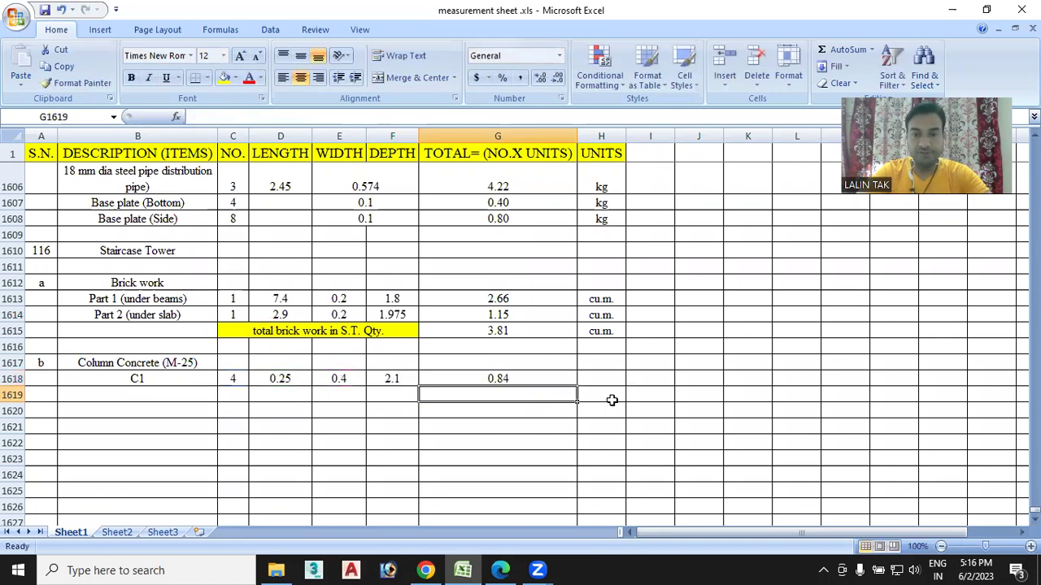
Copy the cu.m. unit into the C1 row and select A1620 for item c.
click(606, 331)
key(ctrl+c)
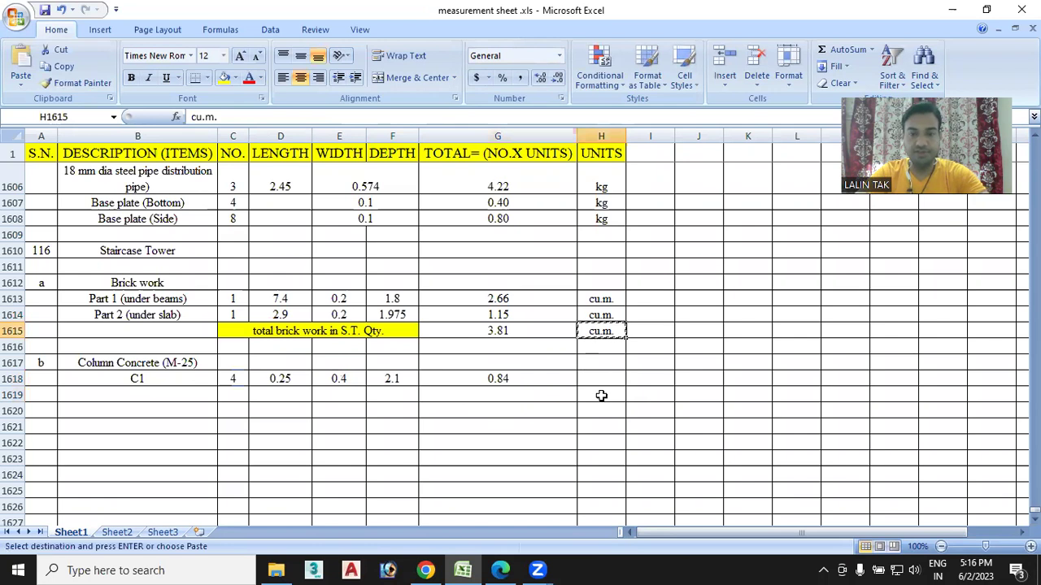
click(588, 378)
key(ctrl+v)
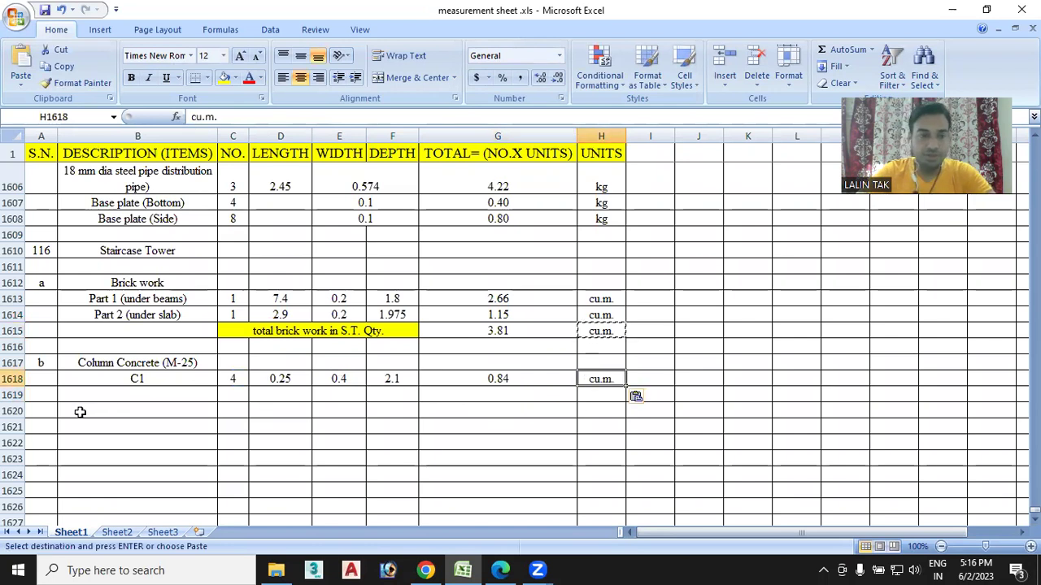
click(49, 408)
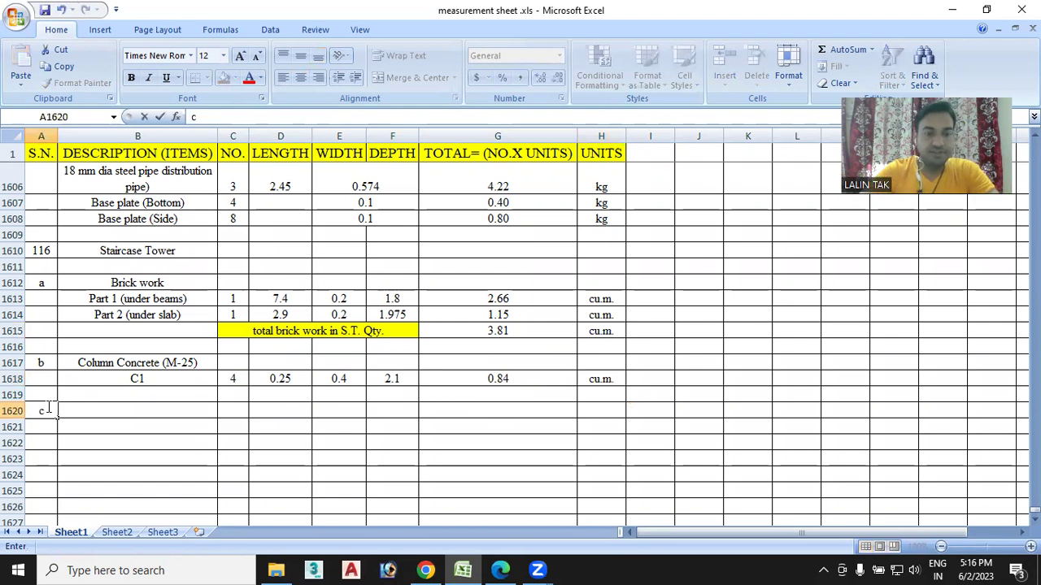
Enter 'Column Shuttering' as the item c description in B1620, with a capital C.
click(103, 410)
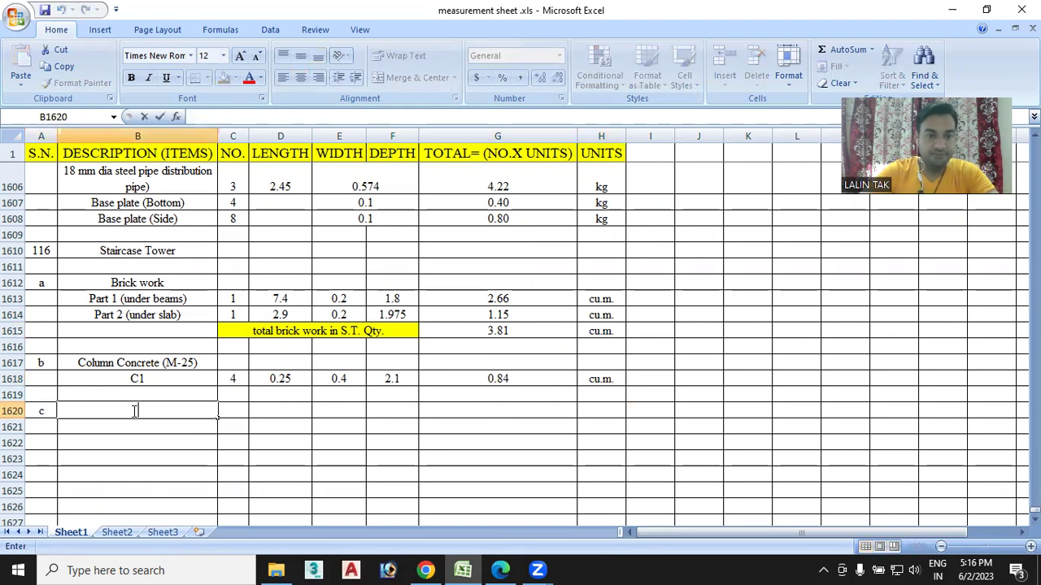
text(column Shuttering)
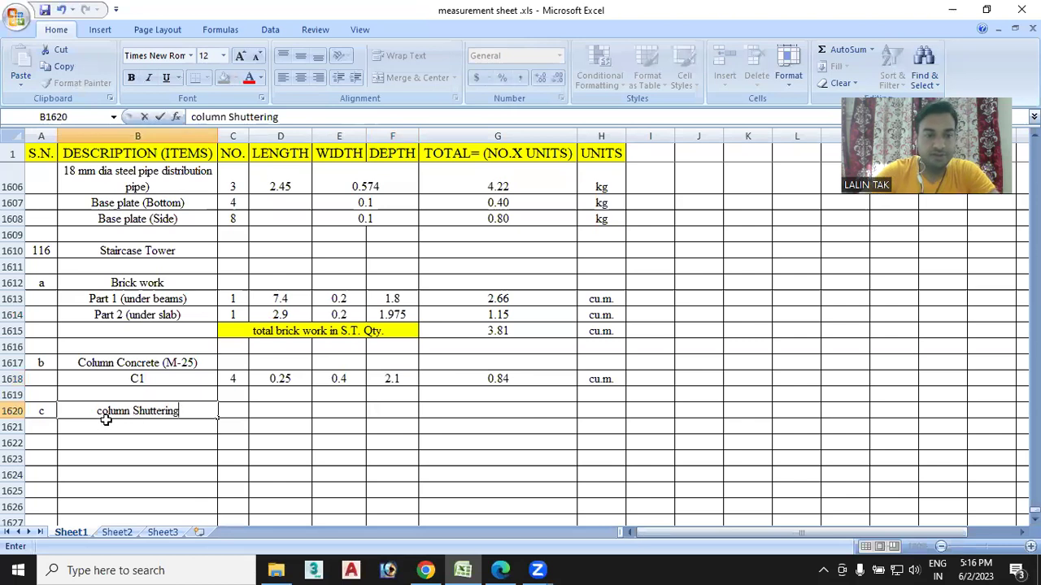
double_click(101, 410)
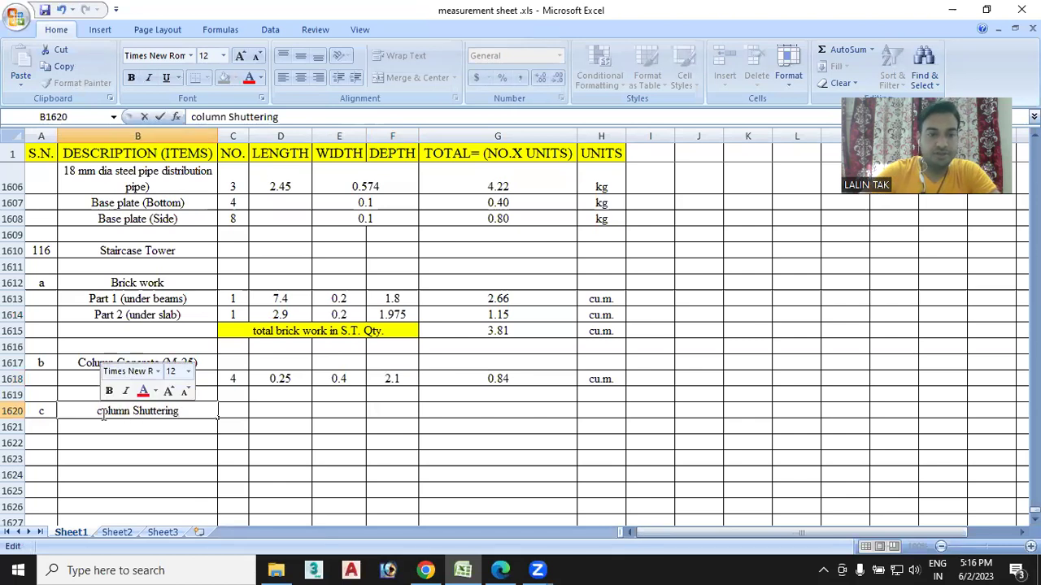
key(BackSpace)
text(C)
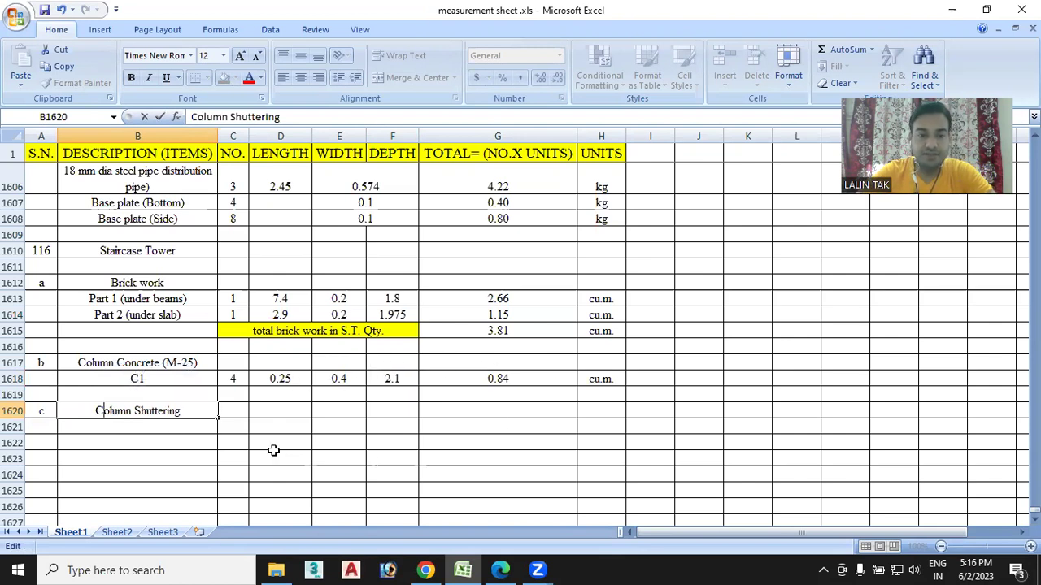
click(237, 413)
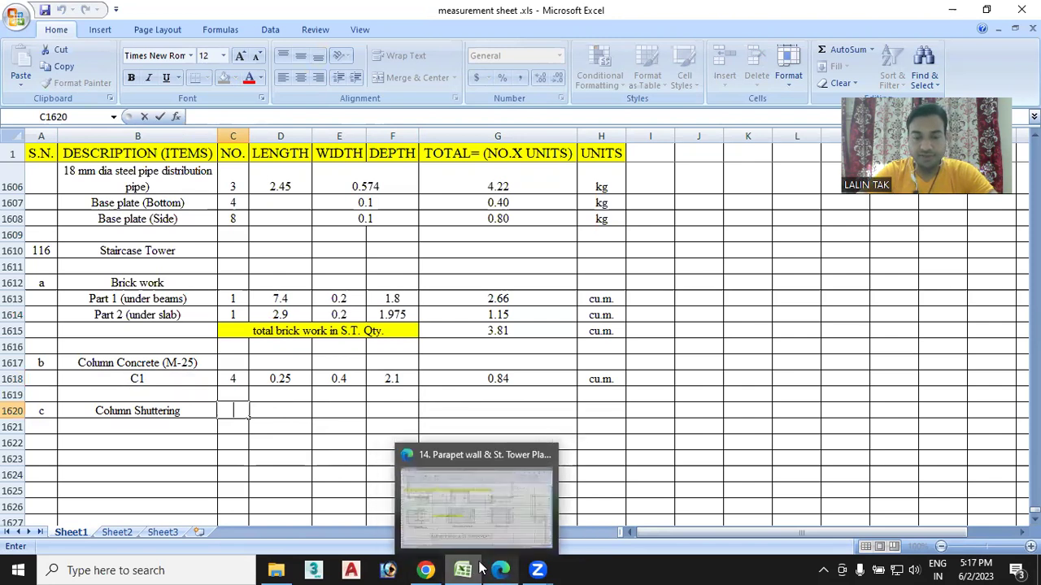
mouse_move(462, 570)
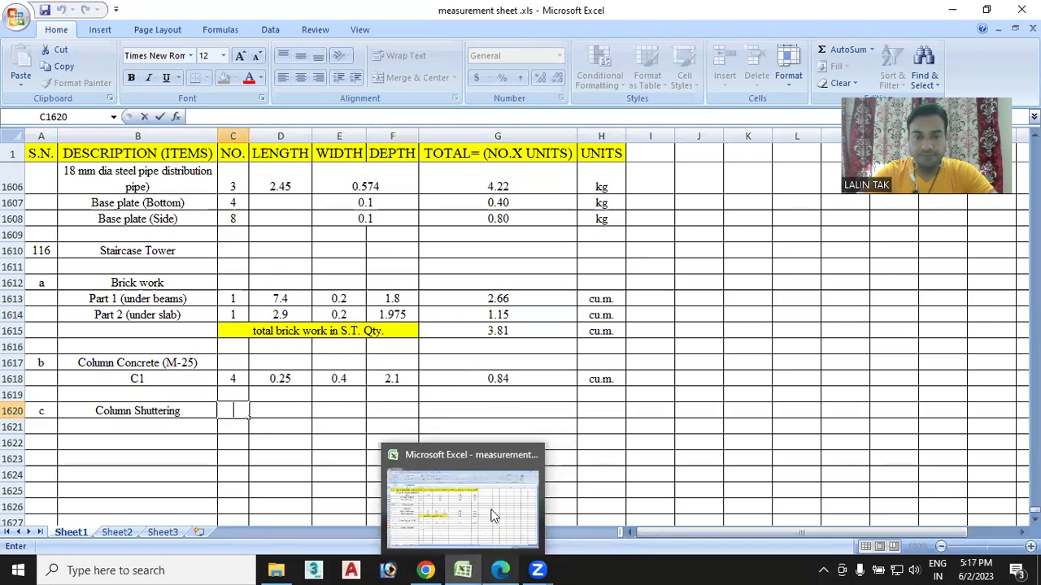
click(500, 570)
scroll(355, 272, up, 5)
scroll(316, 280, up, 2)
scroll(325, 282, up, 1)
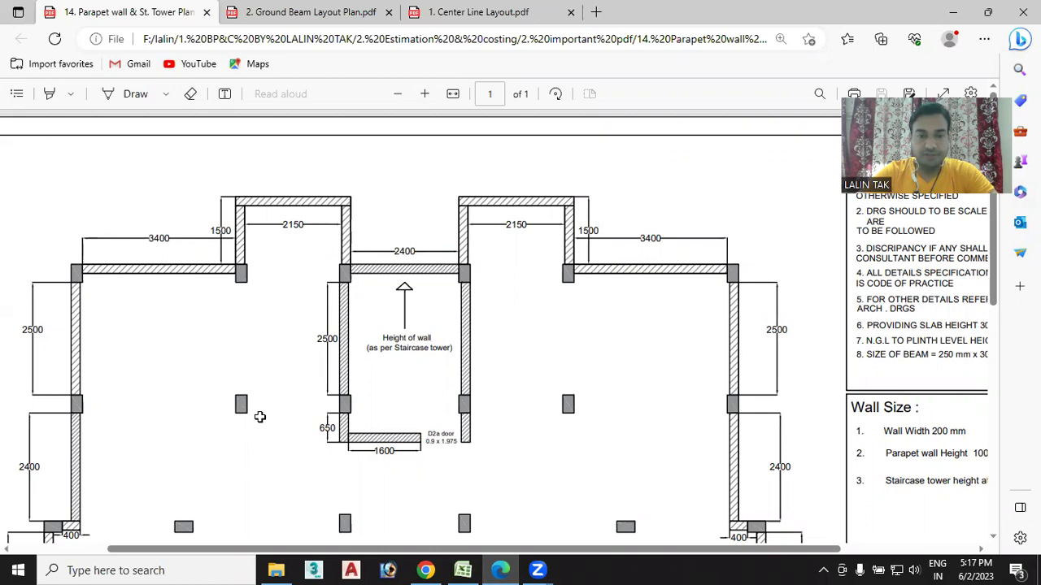
key(alt+Tab)
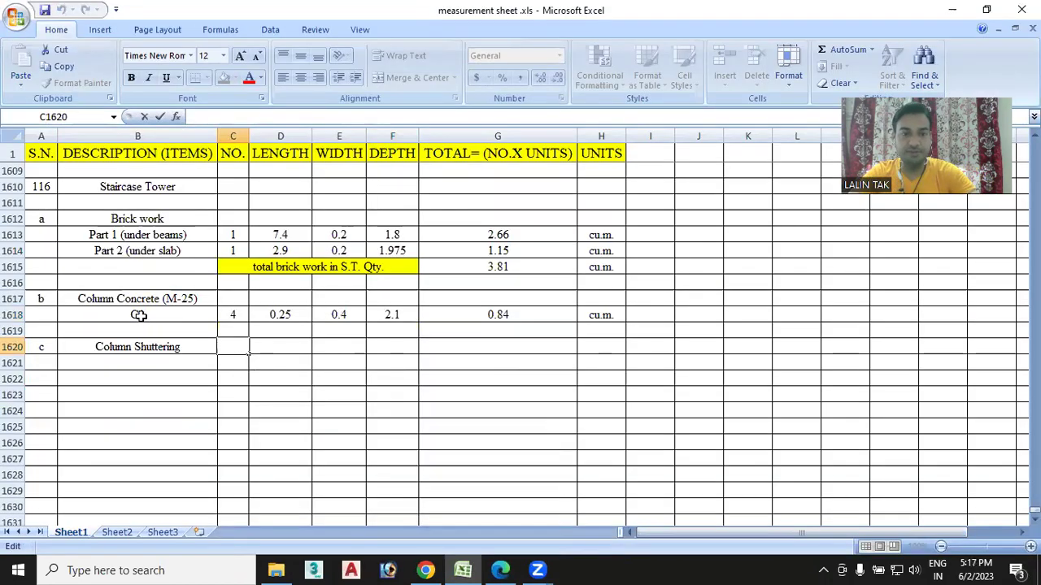
Copy C1 with count 4 into row 1621 and enter length =0.4+0.25+0.4+0.25 (1.3).
drag(139, 315, 227, 314)
click(229, 315)
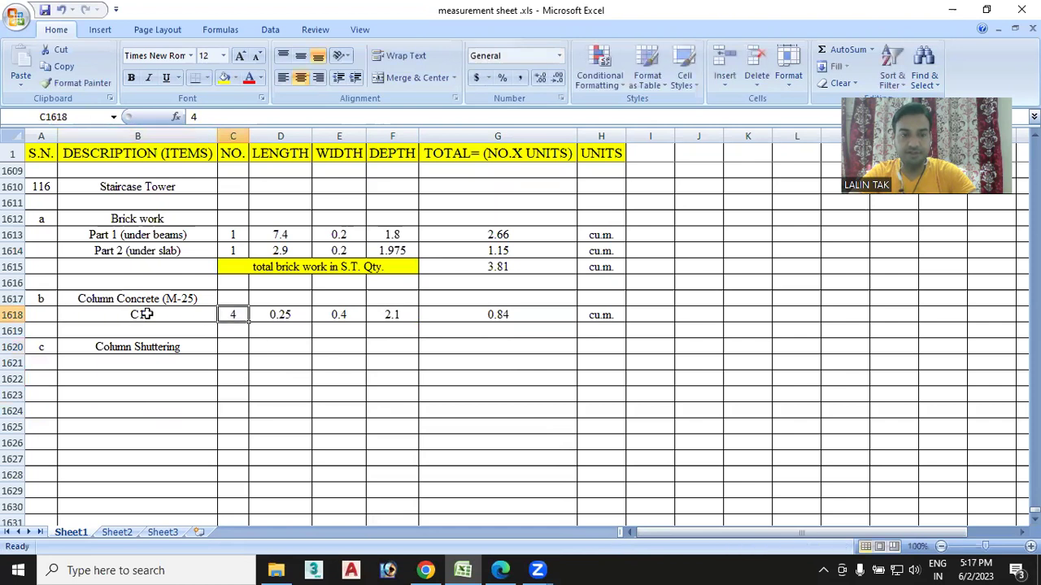
drag(146, 314, 232, 315)
key(ctrl+c)
drag(163, 363, 220, 364)
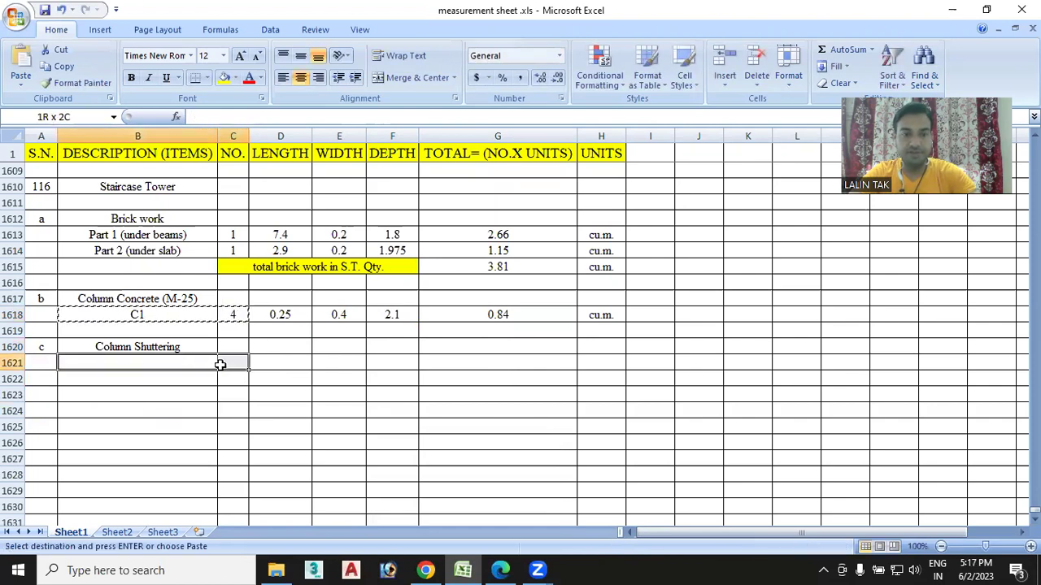
key(ctrl+v)
click(272, 365)
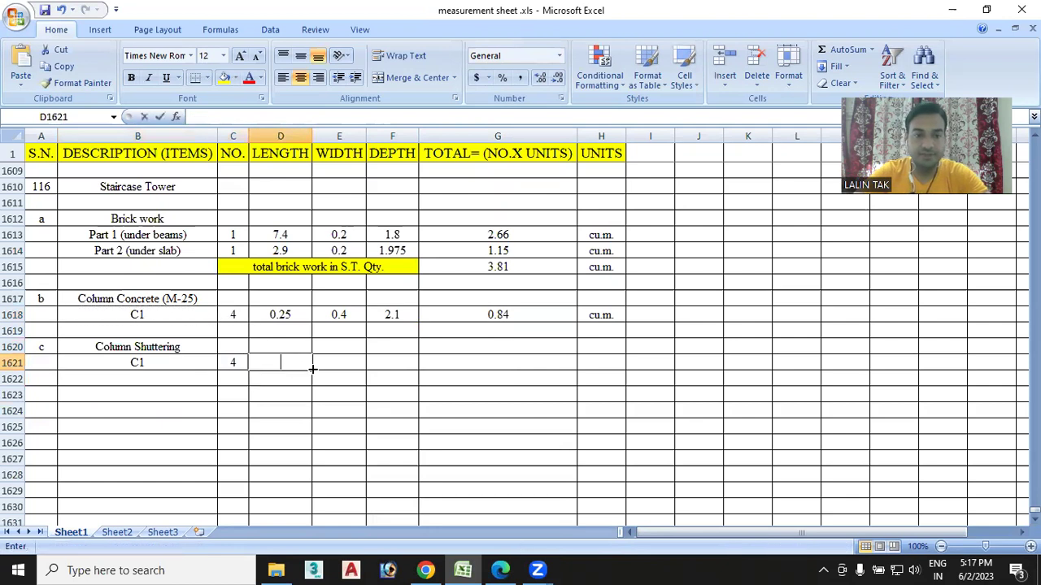
text(=)
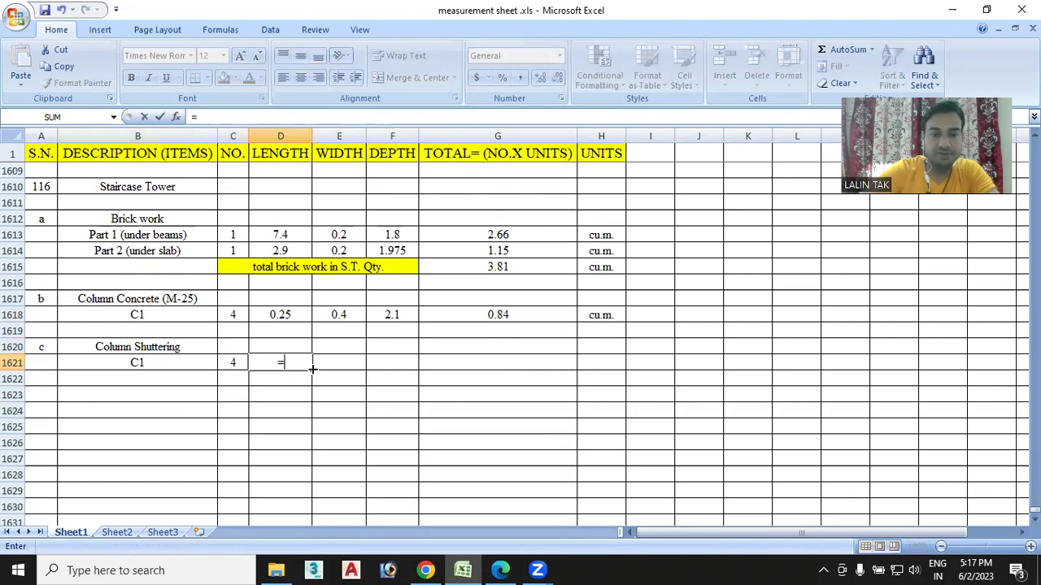
text(0.4)
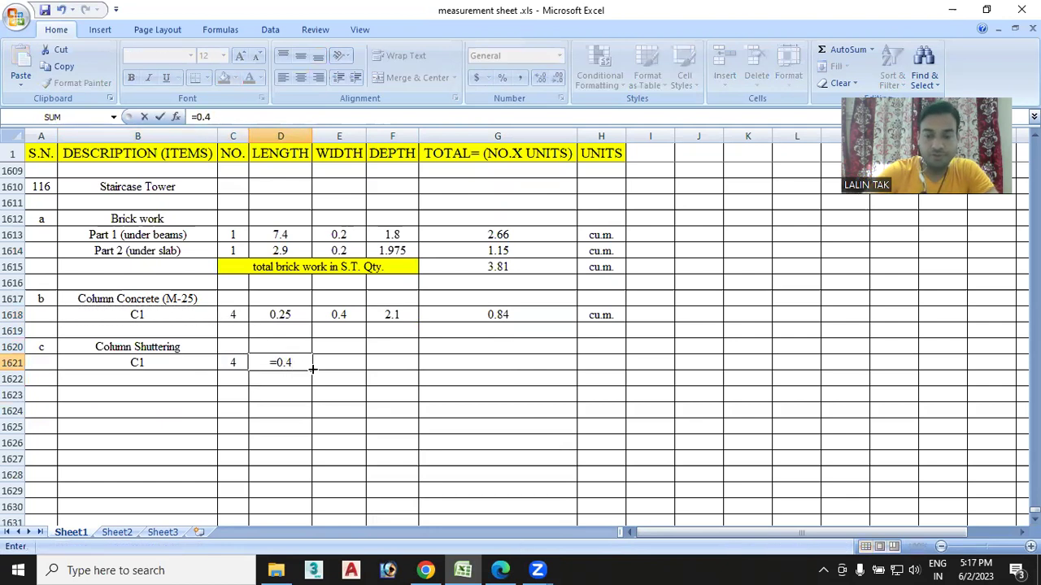
text(+)
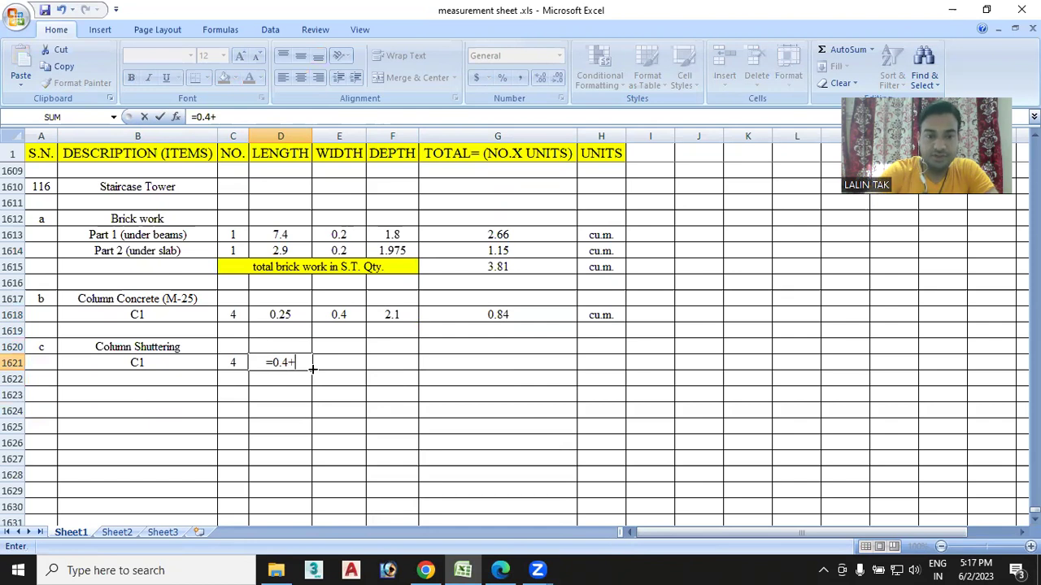
text(0.25)
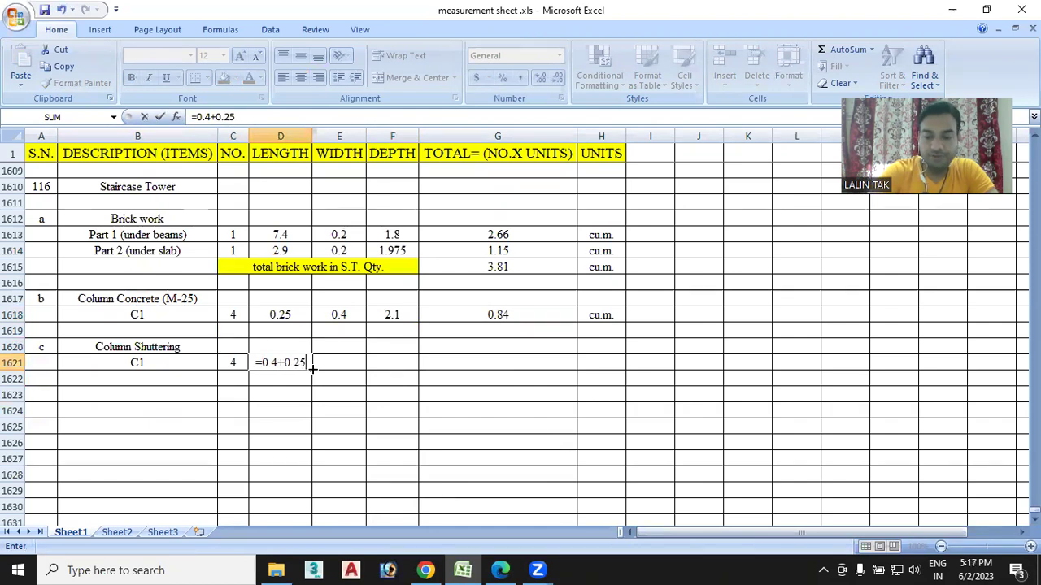
text(+0.4+0.25)
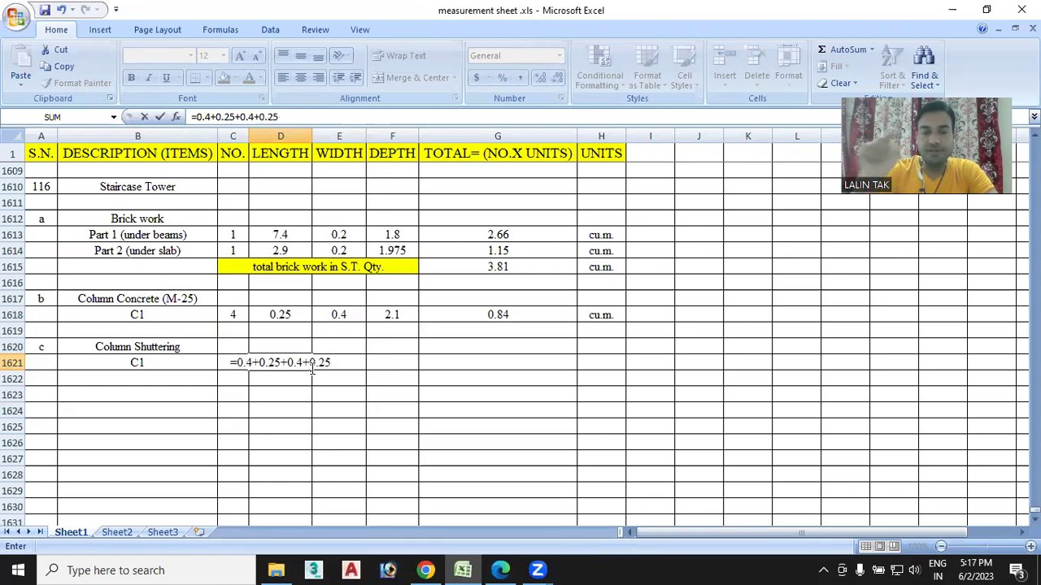
key(Return)
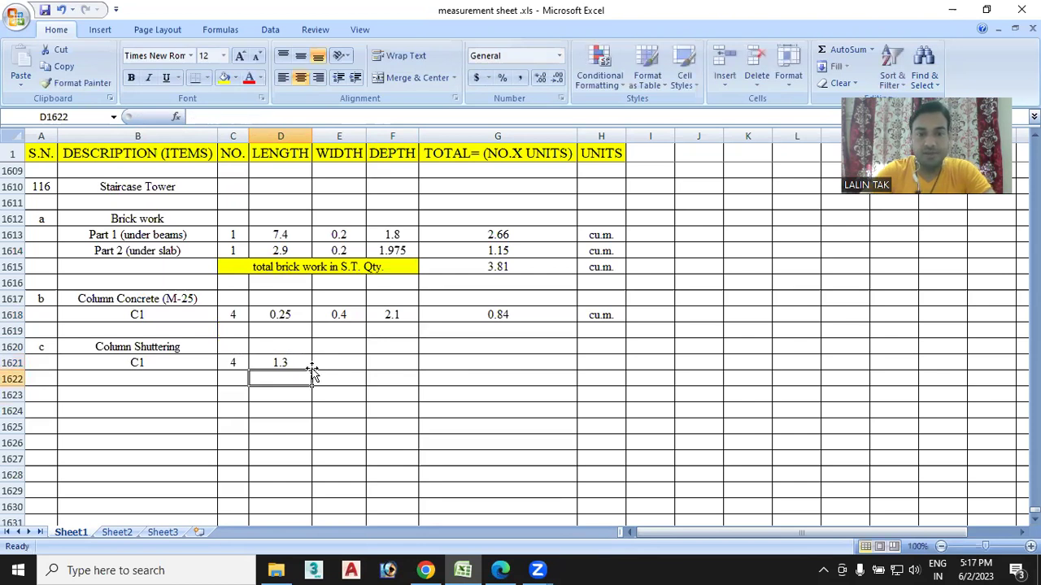
Enter depth 2.1, total formula count×length×depth giving 10.92, and unit sq.m. in row 1621.
click(391, 360)
text(=)
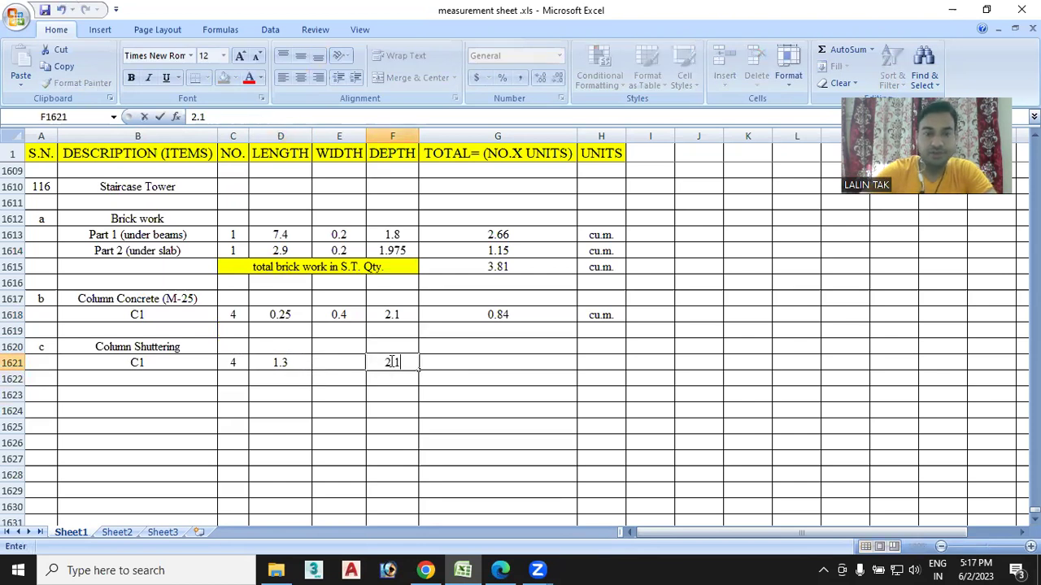
double_click(488, 357)
text(=)
click(239, 364)
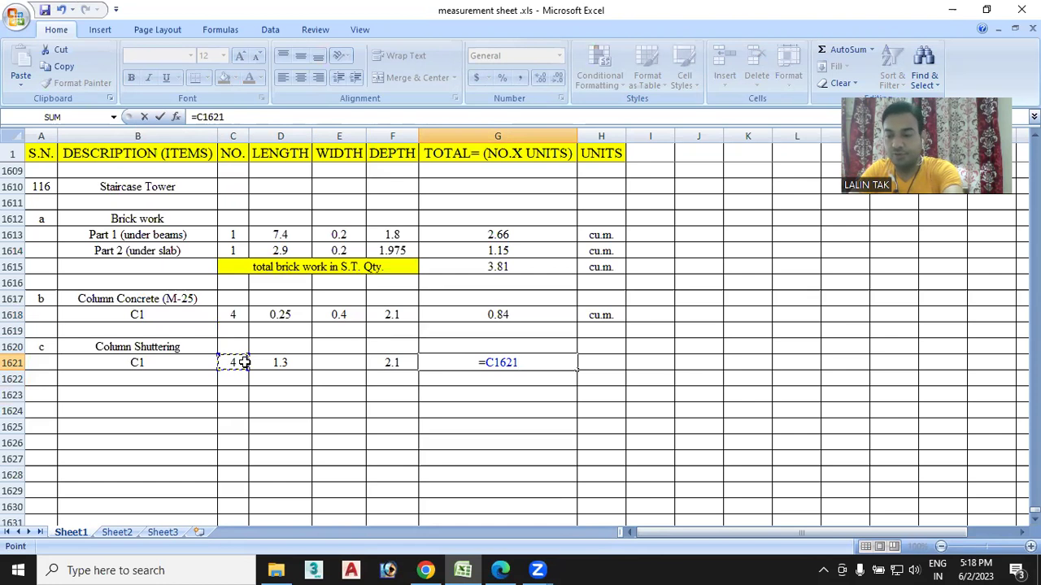
text(*)
click(279, 357)
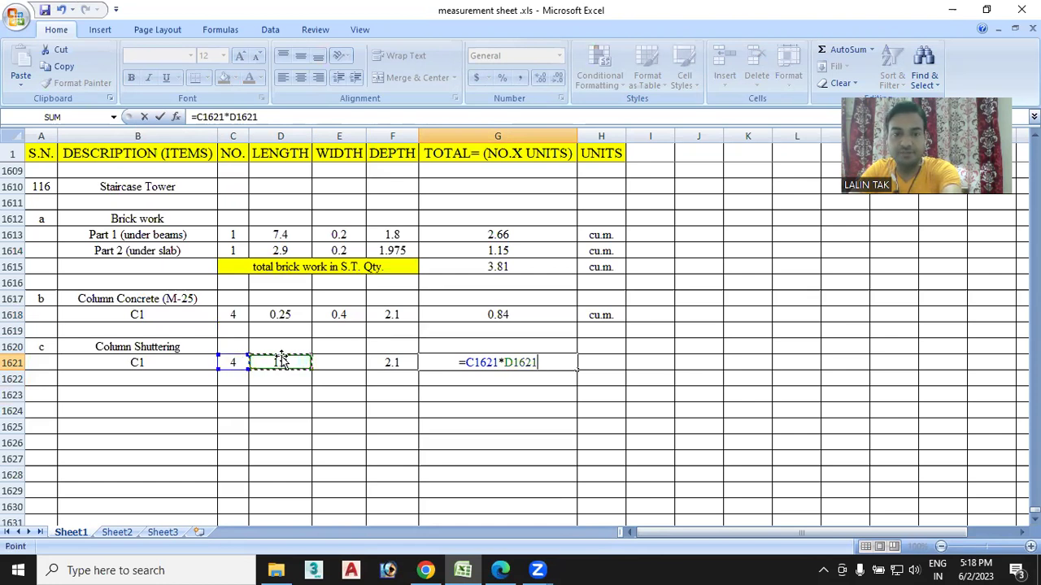
text(*)
click(385, 361)
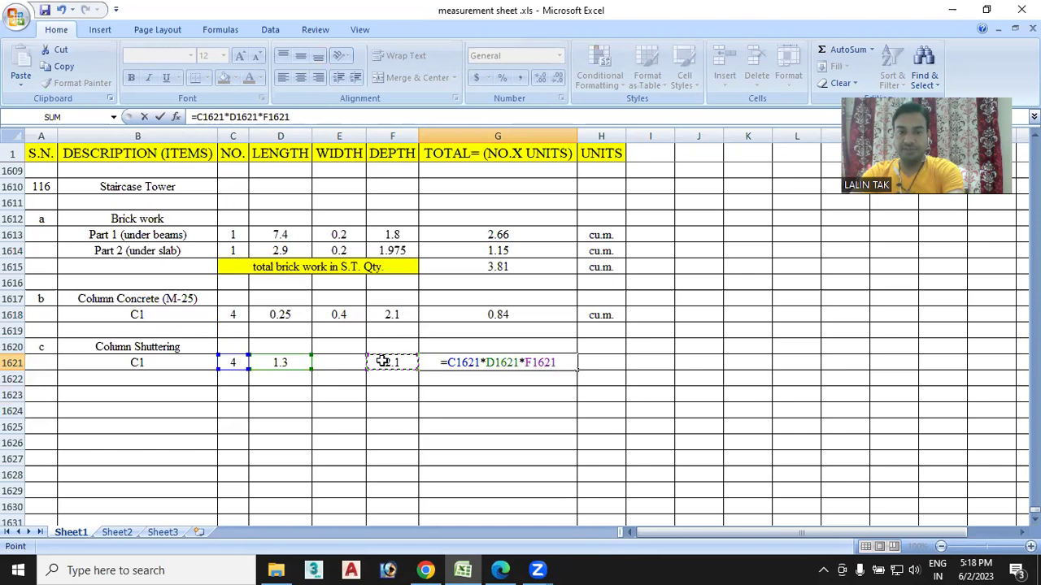
key(Return)
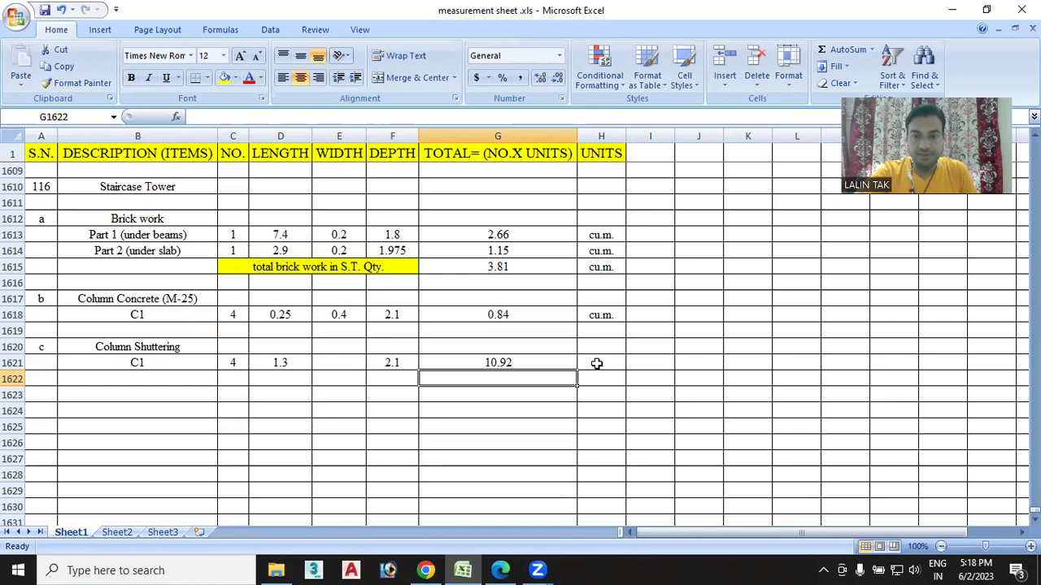
click(601, 362)
text(c)
text(sq.)
text(m.)
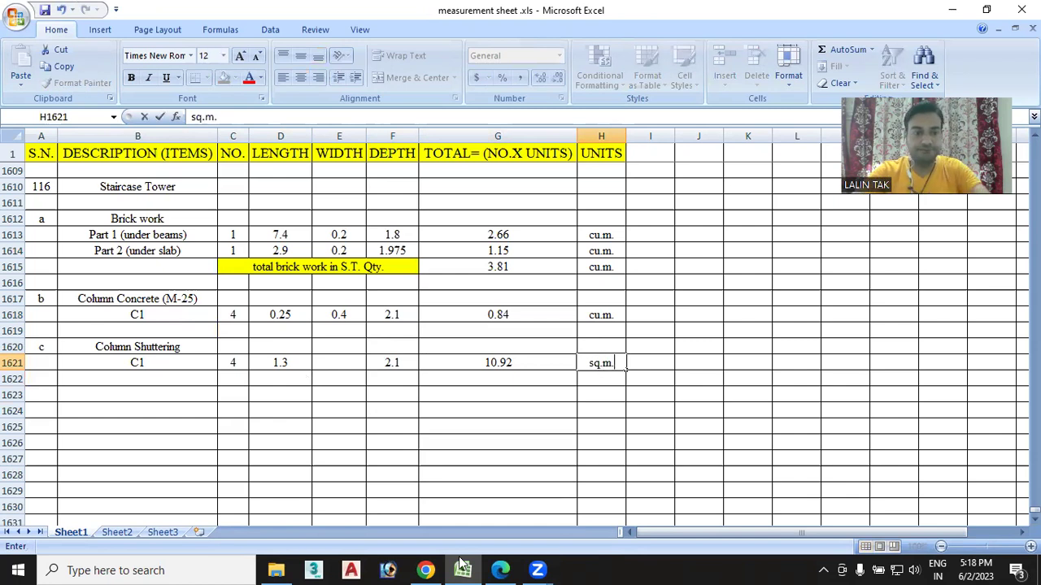
Add item letter d in row 1623 with the Column Concrete (M-25) heading copied and renamed Beam Concrete (M-25).
click(40, 394)
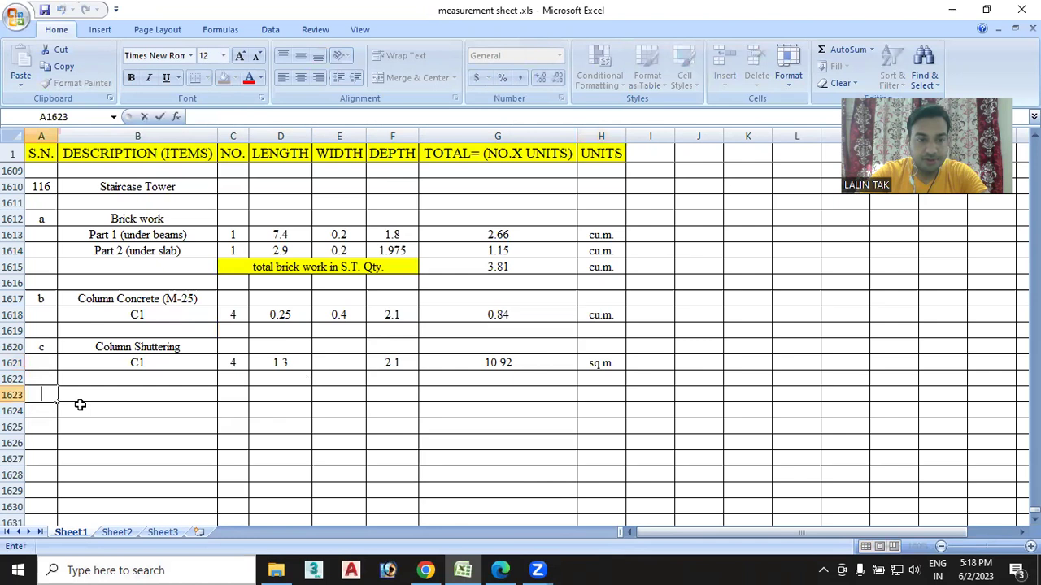
text(d)
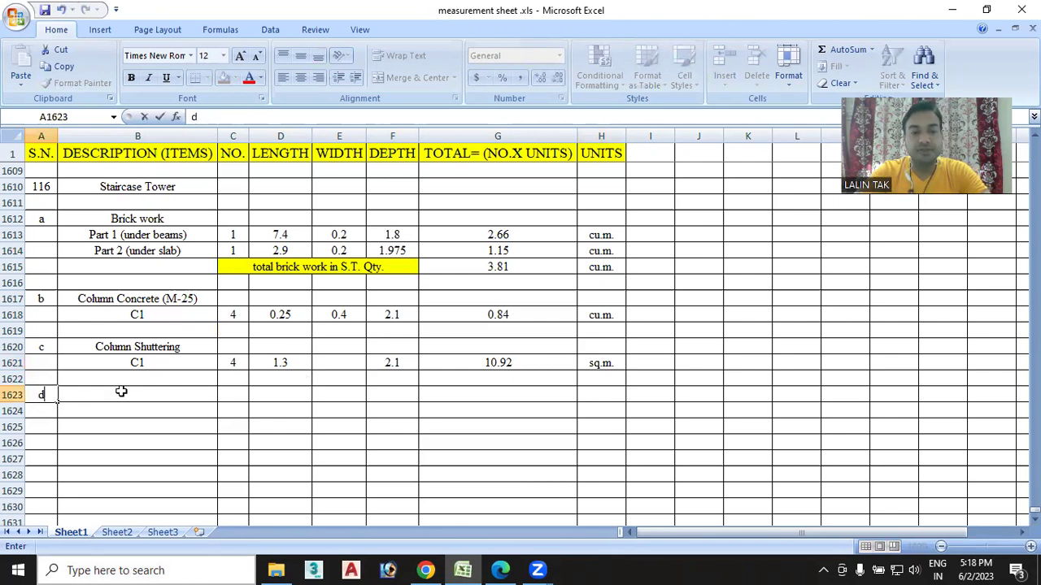
click(124, 397)
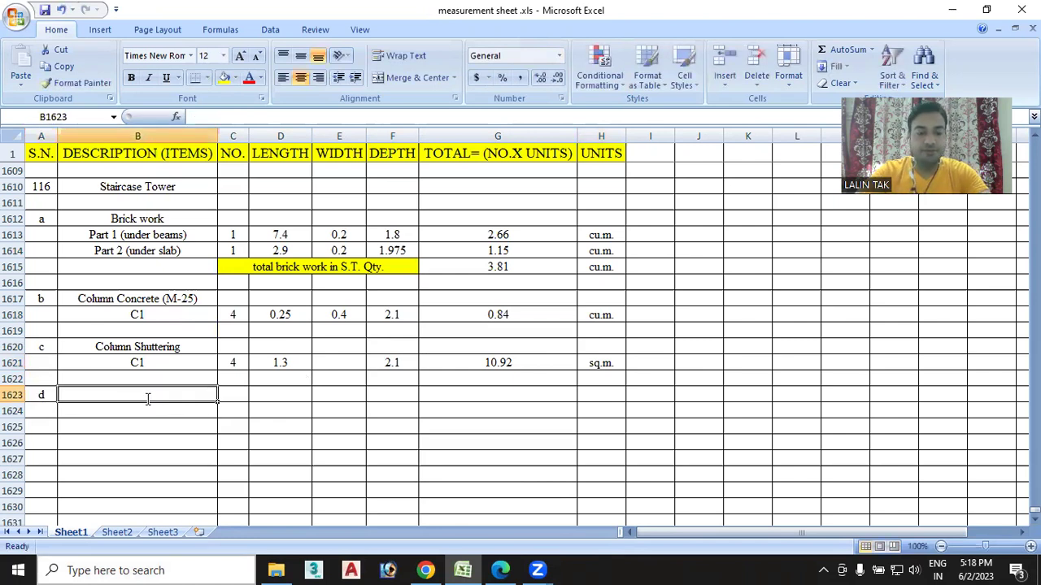
text(B)
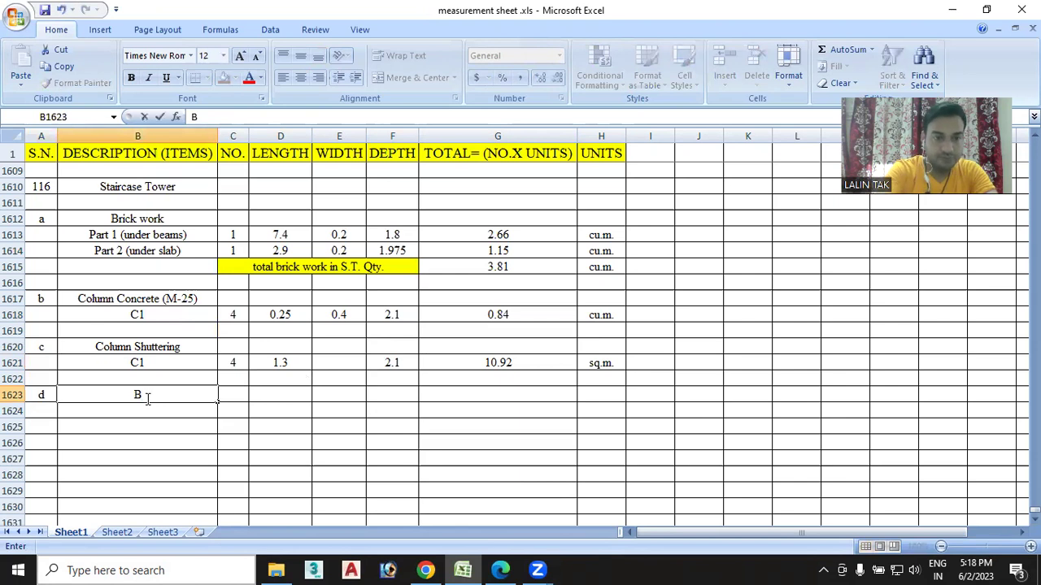
click(157, 299)
key(ctrl+c)
click(132, 395)
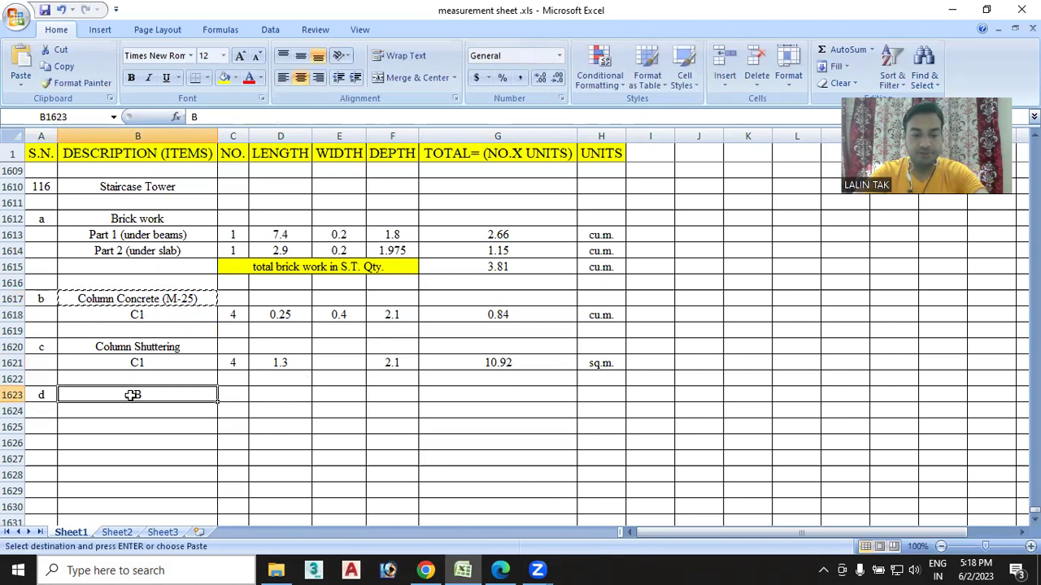
key(ctrl+v)
double_click(114, 395)
key(BackSpace)
key(BackSpace)
key(BackSpace)
key(BackSpace)
key(BackSpace)
key(BackSpace)
text(Beam)
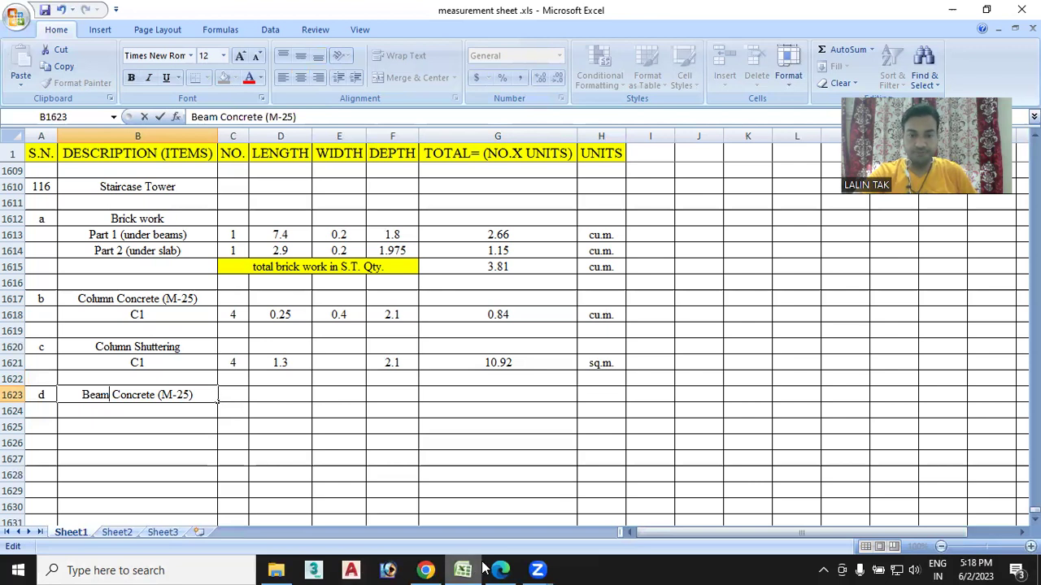
mouse_move(500, 570)
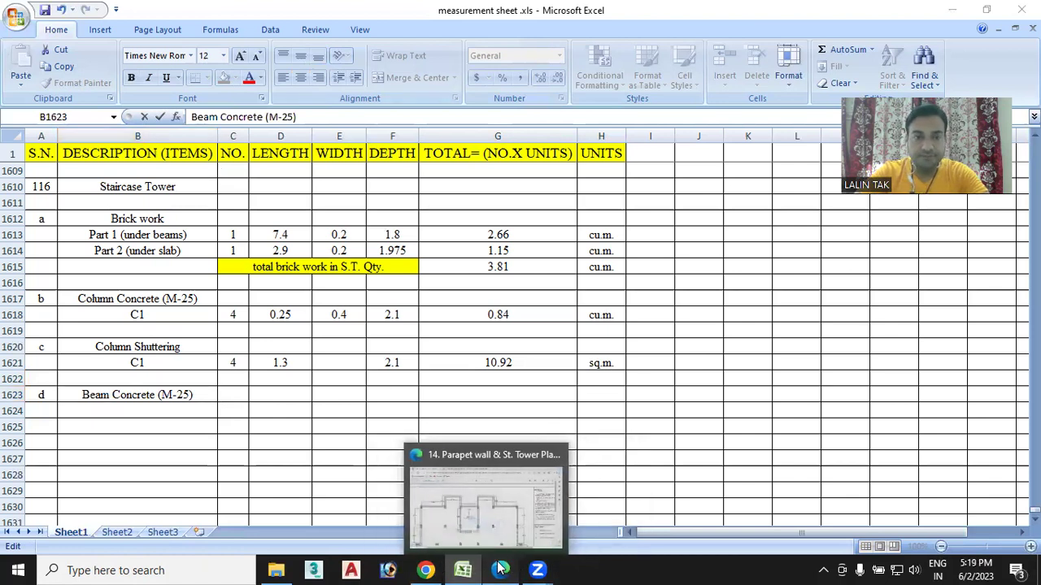
key(alt+Tab)
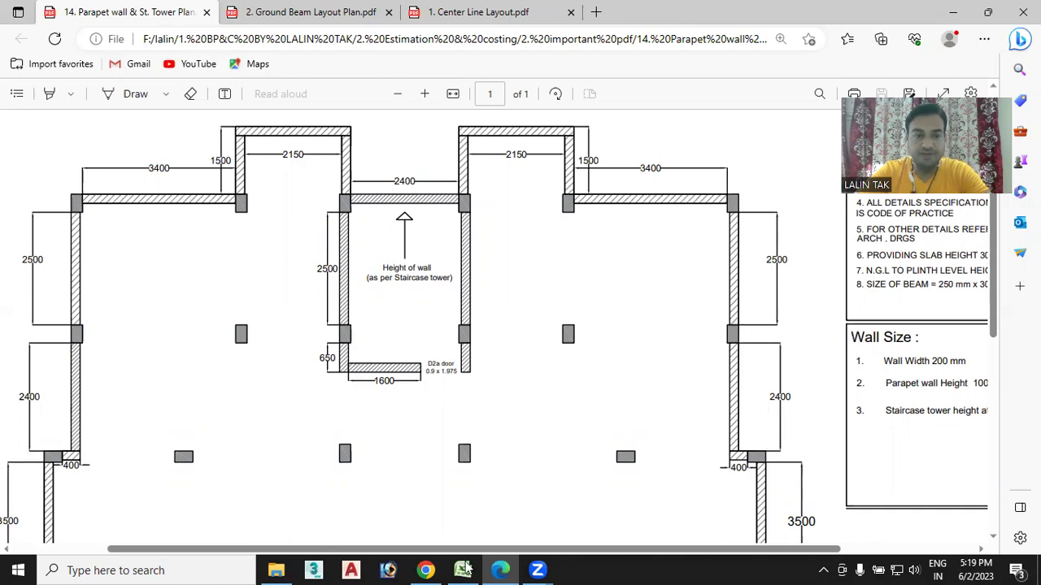
click(463, 569)
double_click(189, 420)
text(X direction)
Enter 'Y direction' in B1625 below the X direction row.
click(176, 426)
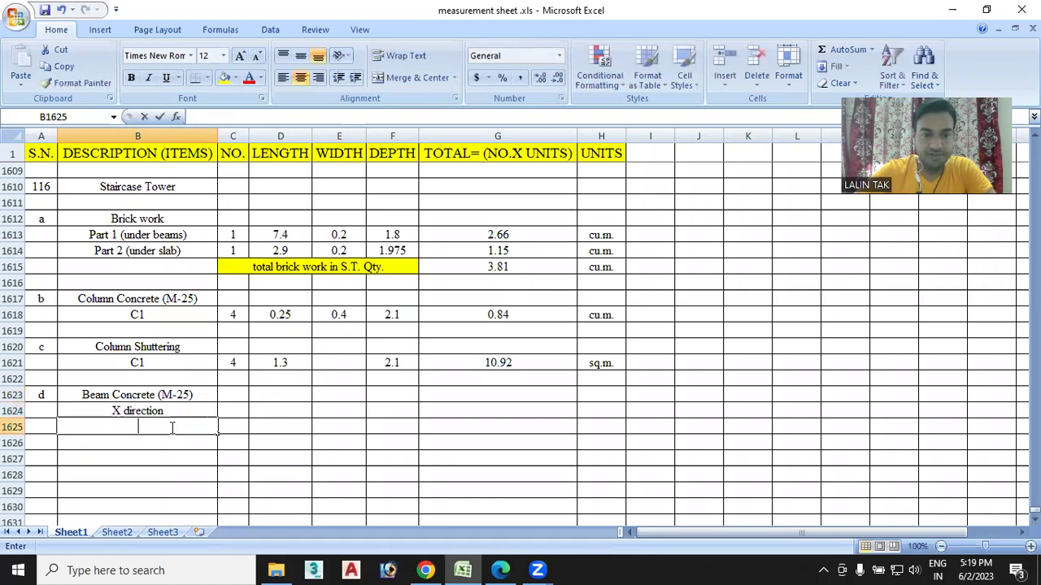
text(Y)
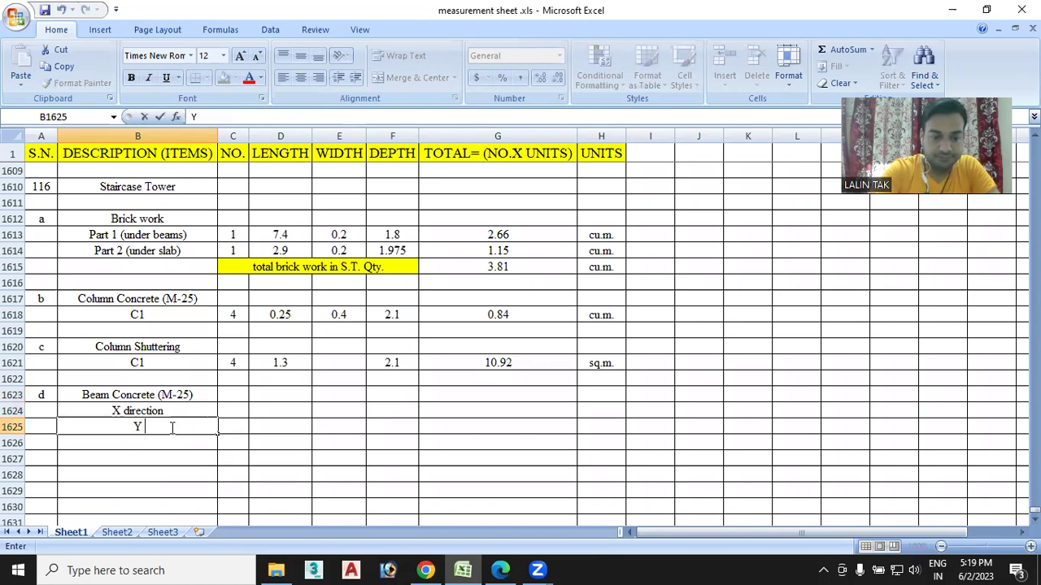
text( direction)
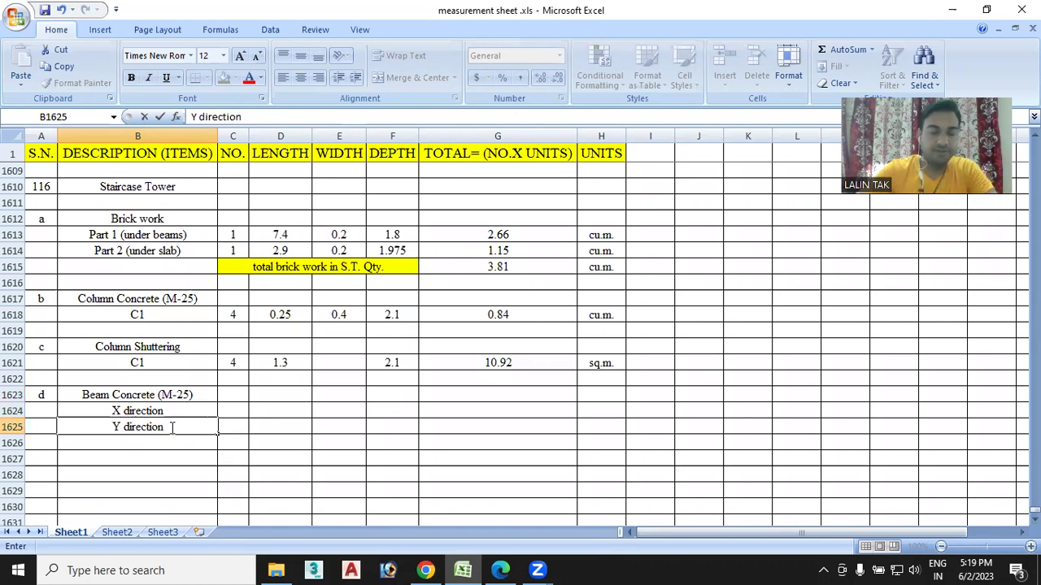
click(233, 408)
double_click(232, 409)
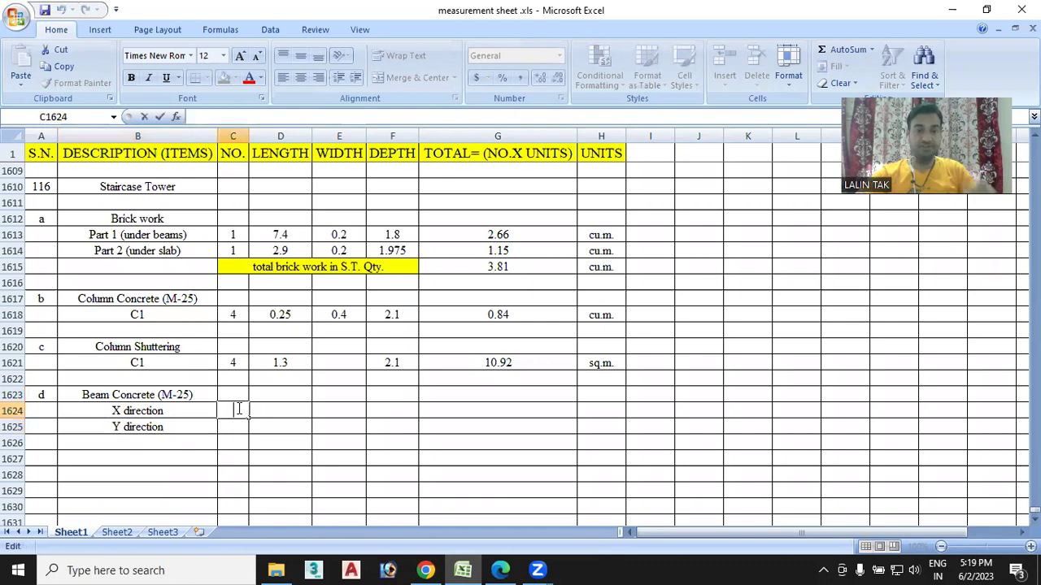
Check the Ground Beam Layout Plan drawing in Edge, then return to the measurement sheet.
click(499, 570)
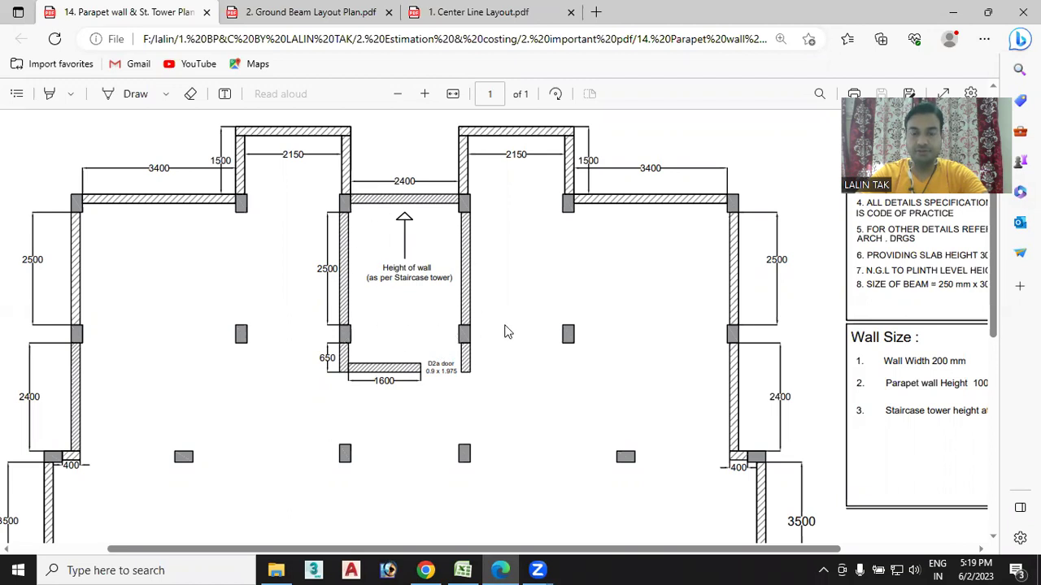
click(309, 16)
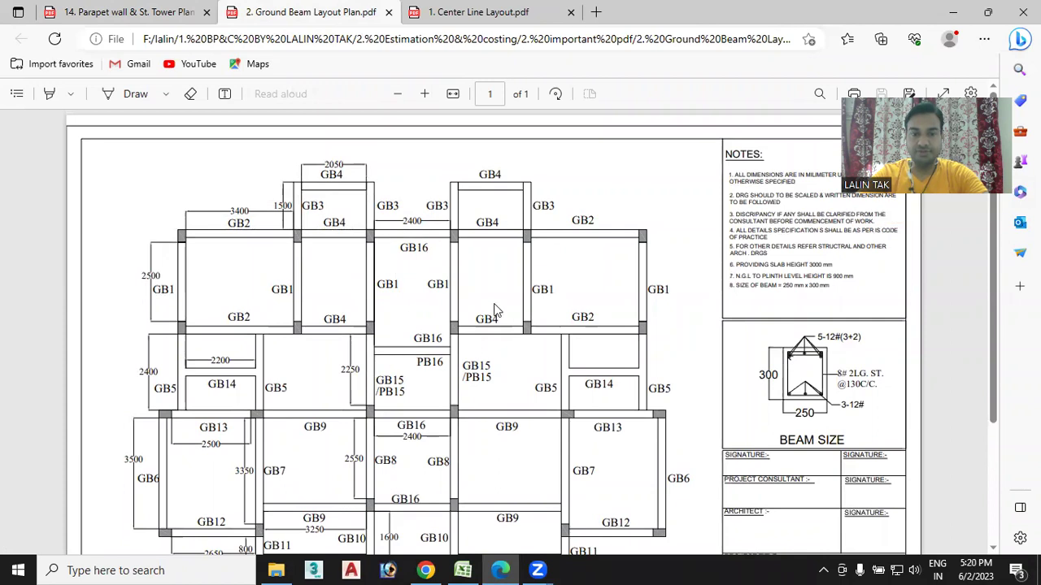
click(99, 9)
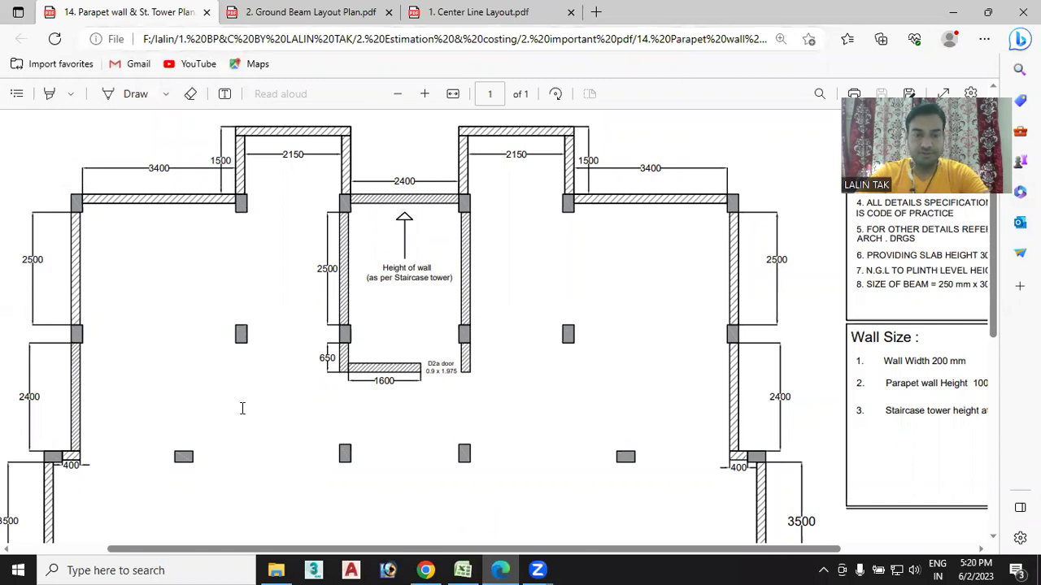
key(alt+Tab)
Enter X direction beam count 2, length 2.4, width 0.25 and depth 0.3, checking the beam plan.
text(2)
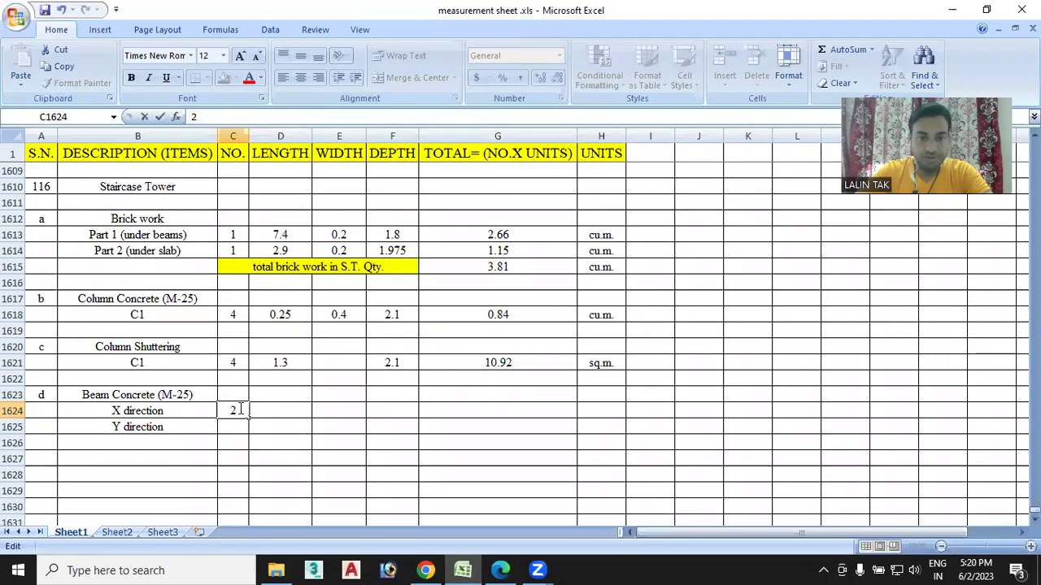
click(268, 404)
text(2.54)
key(BackSpace)
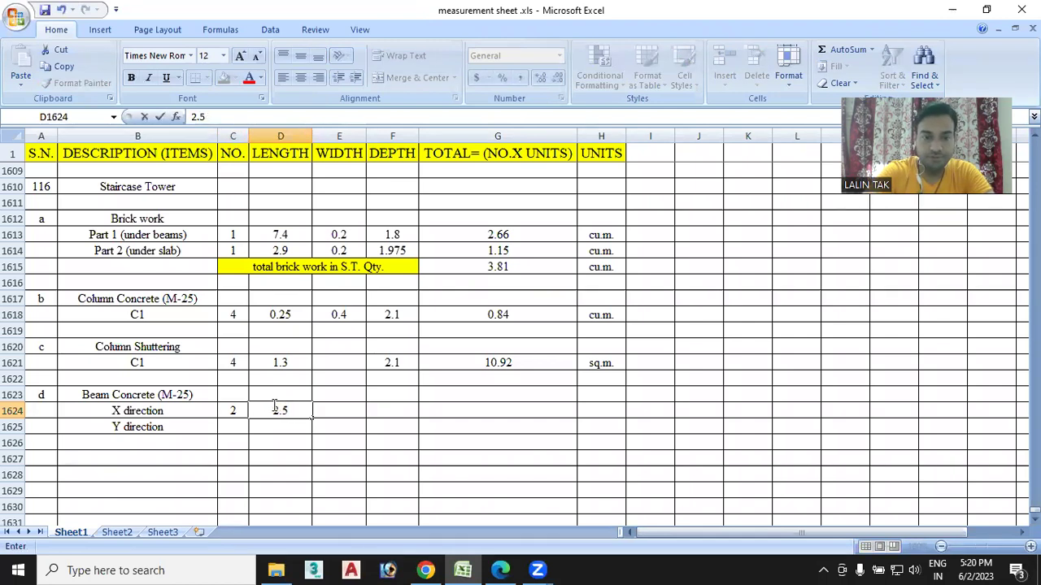
double_click(345, 410)
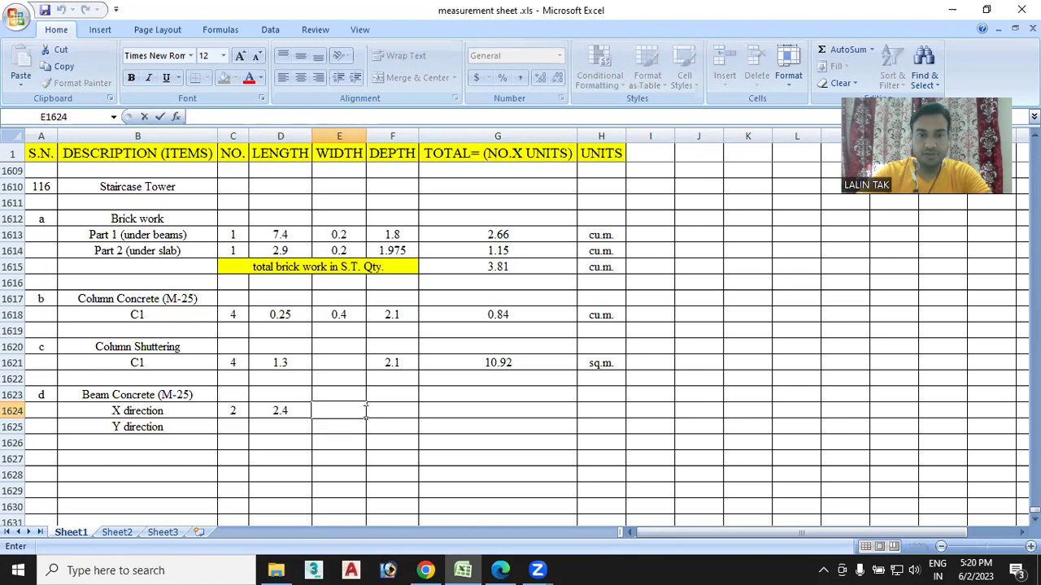
click(498, 569)
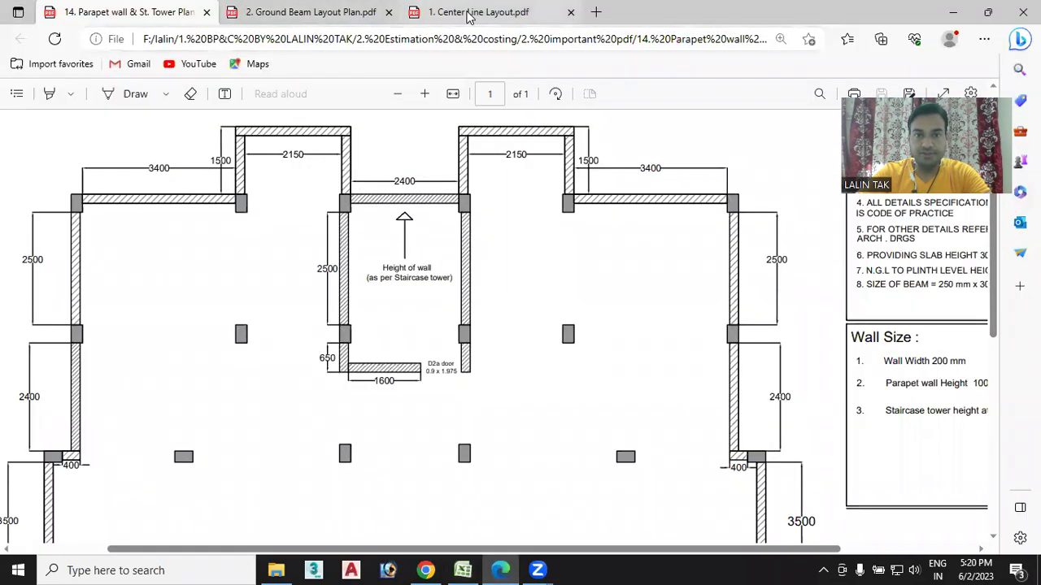
click(337, 12)
scroll(569, 268, down, 1)
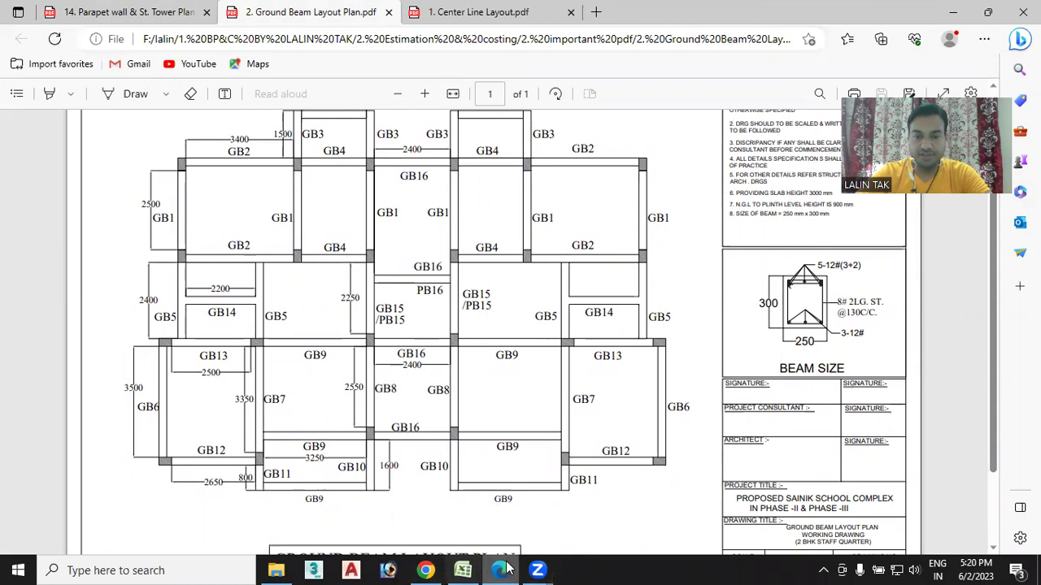
click(474, 566)
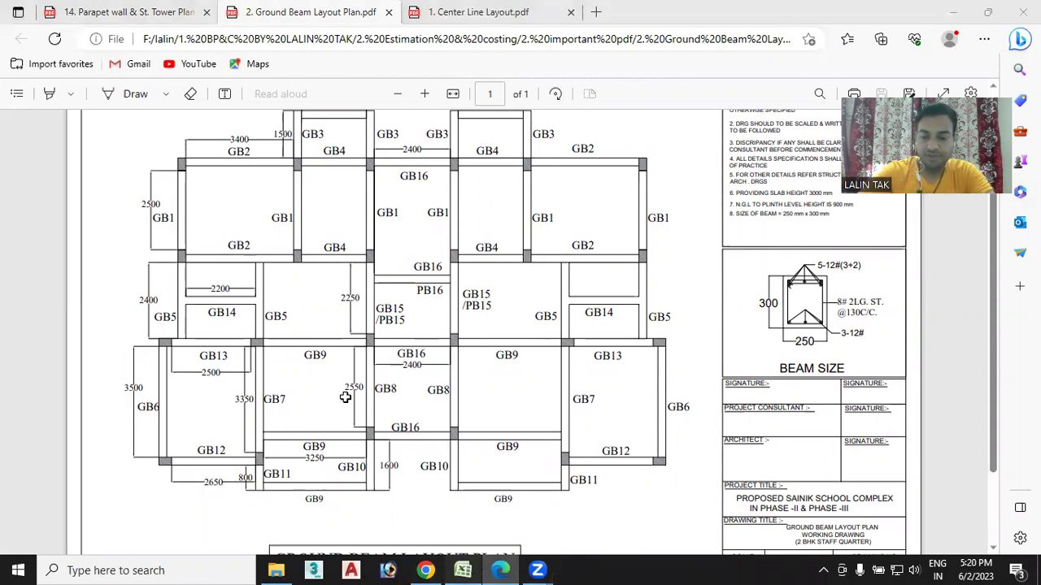
text(0.25)
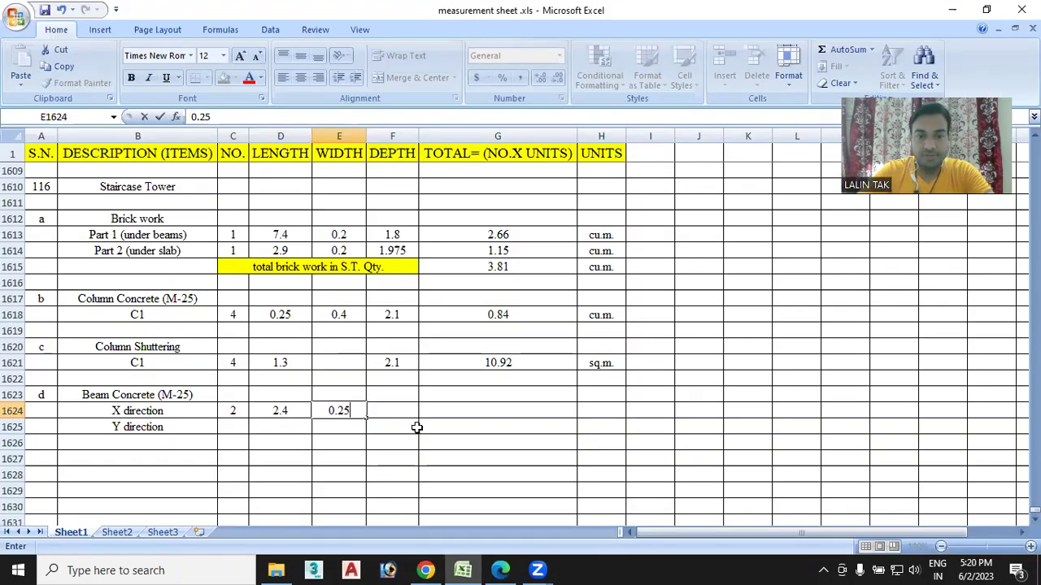
click(393, 411)
text(0.3)
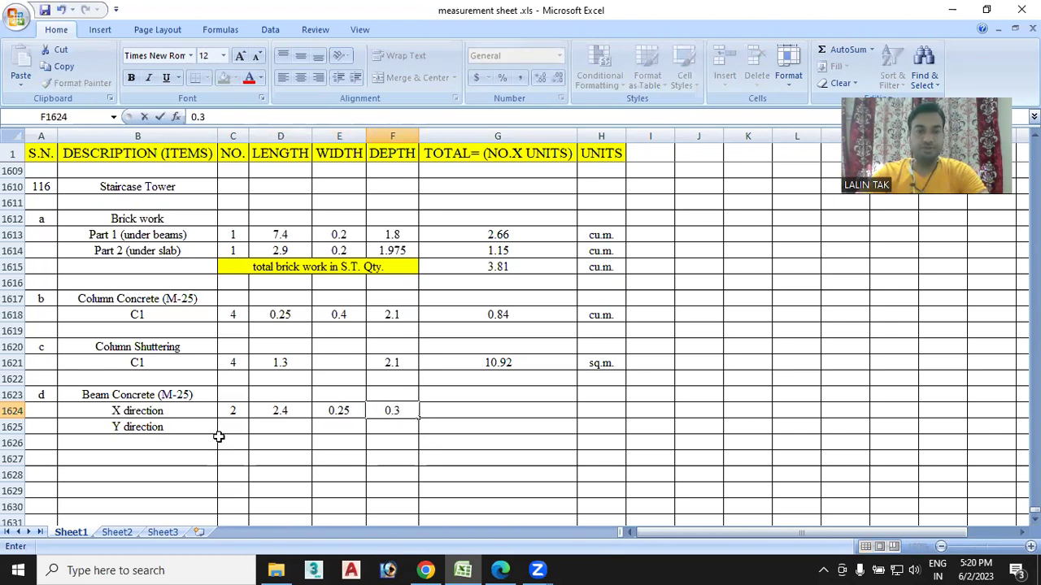
Enter the Y direction beam length of 2.5 after checking the staircase tower plan.
click(220, 430)
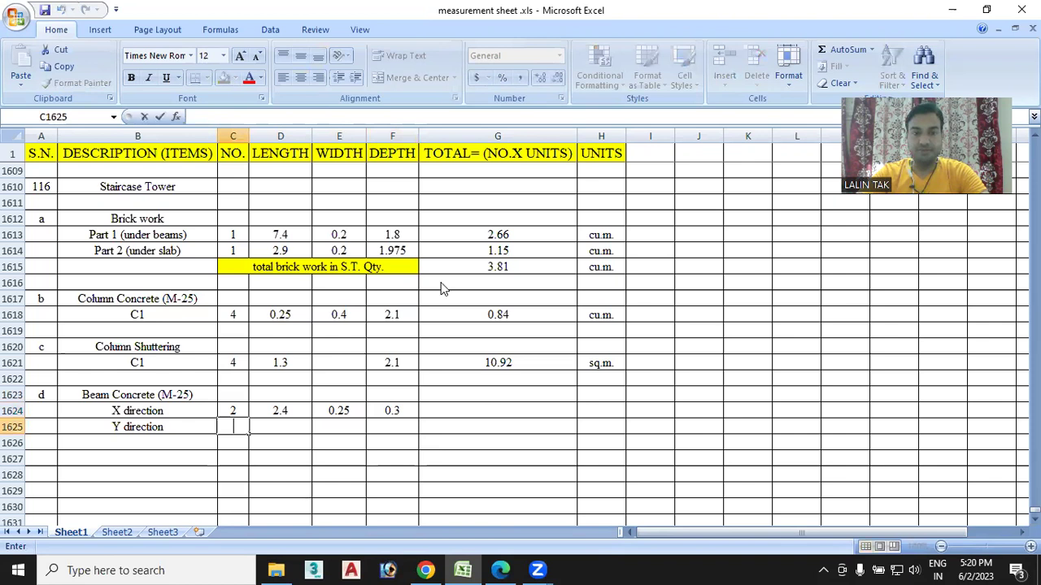
key(alt+Tab)
key(ctrl+shift+Tab)
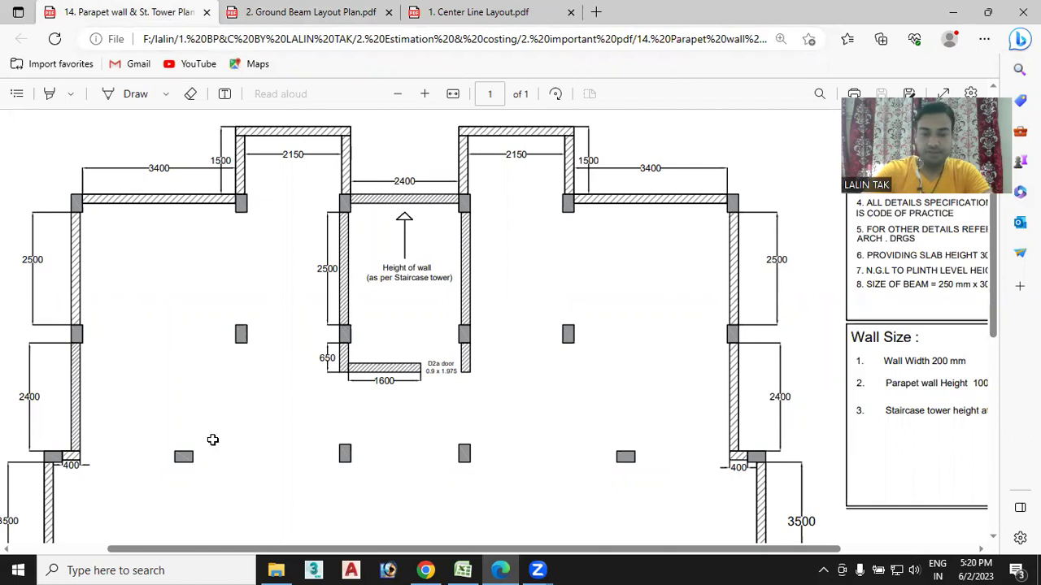
key(alt+Tab)
click(280, 427)
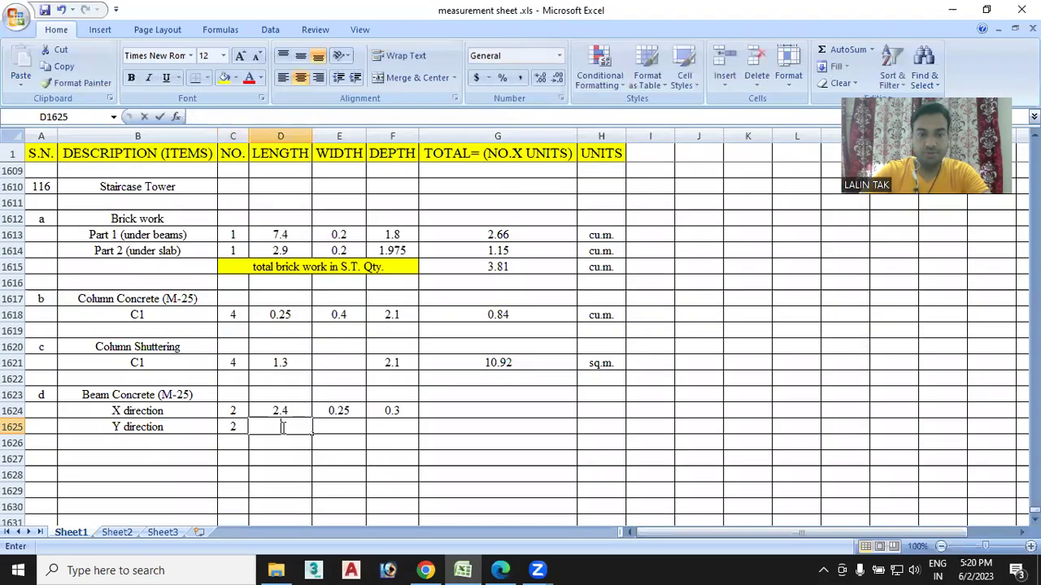
text(2.5)
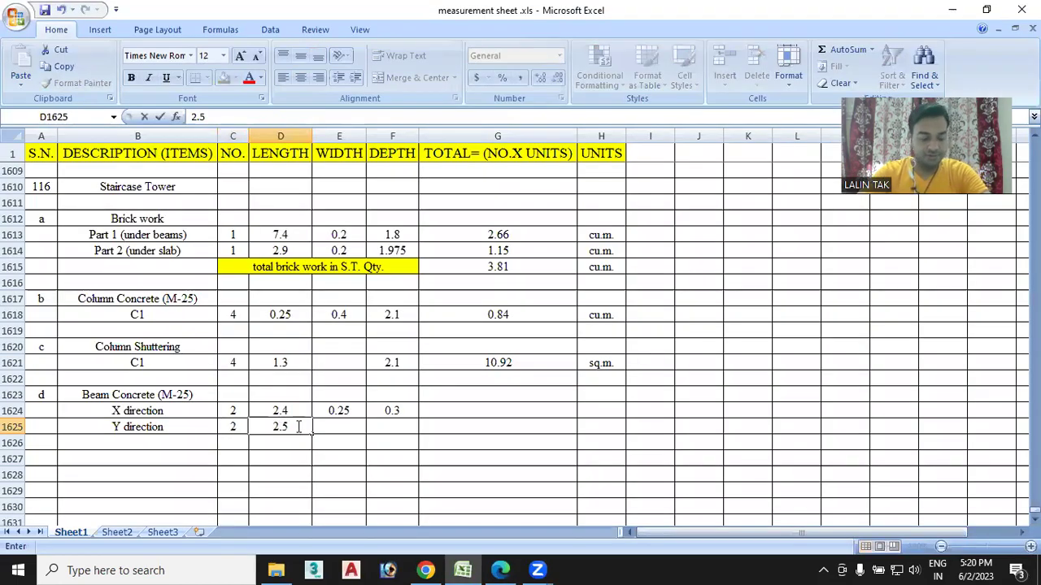
Copy width and depth 0.25 into the Y direction row and clear the stray total value.
drag(338, 410, 382, 410)
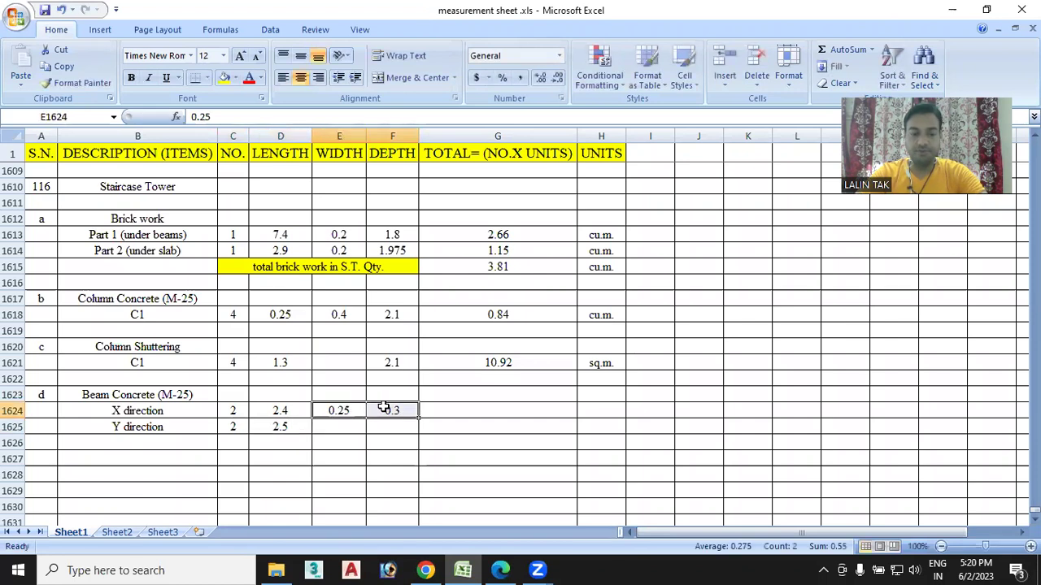
key(ctrl+c)
click(351, 427)
key(ctrl+v)
click(381, 426)
key(ctrl+v)
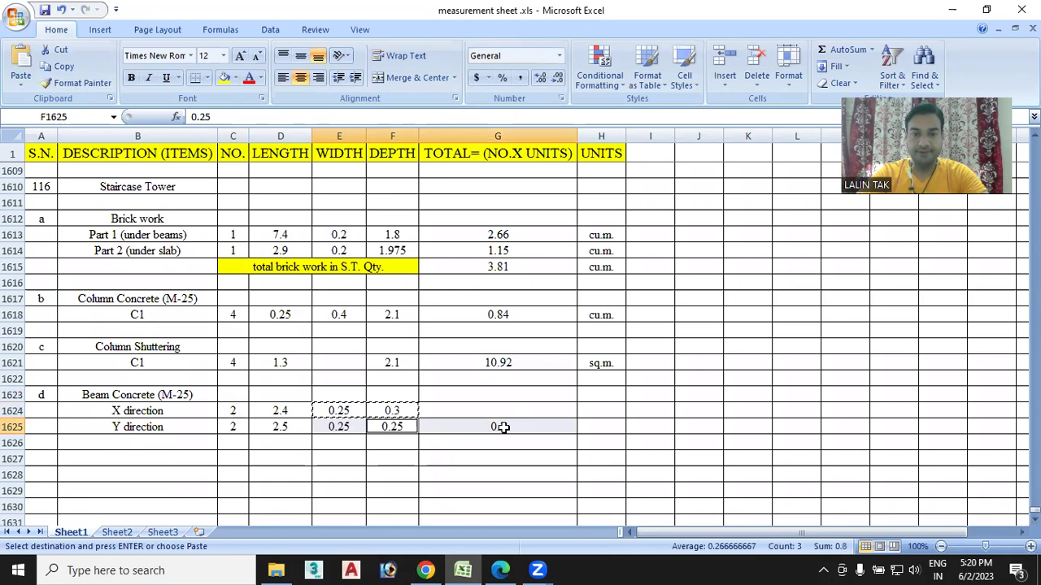
click(526, 431)
key(Escape)
key(Delete)
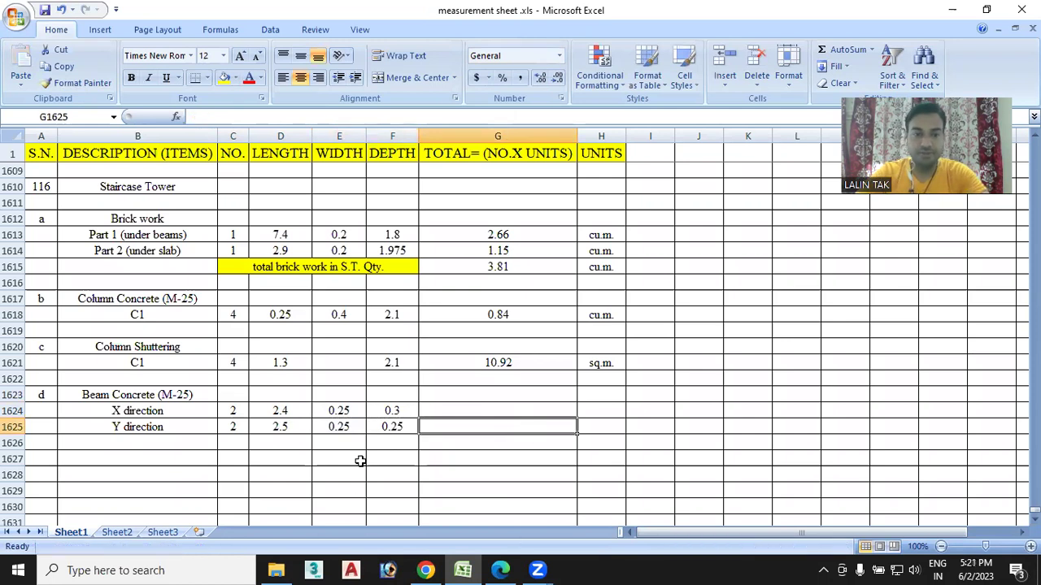
Enter the X direction volume formula count×length×width×depth and fill it down to Y direction.
click(450, 412)
text(=)
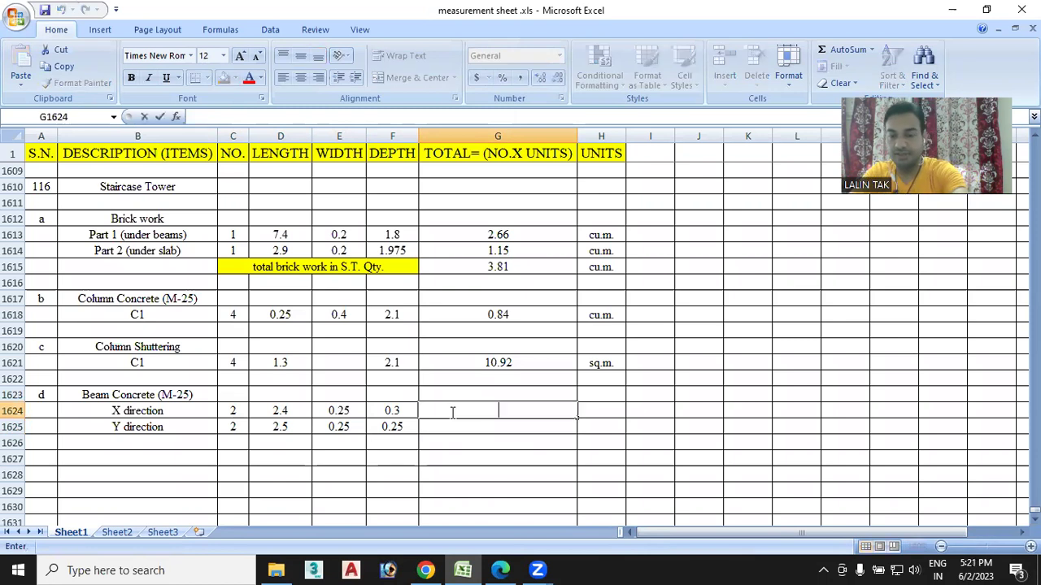
click(233, 411)
text(*)
click(273, 413)
text(*)
click(340, 412)
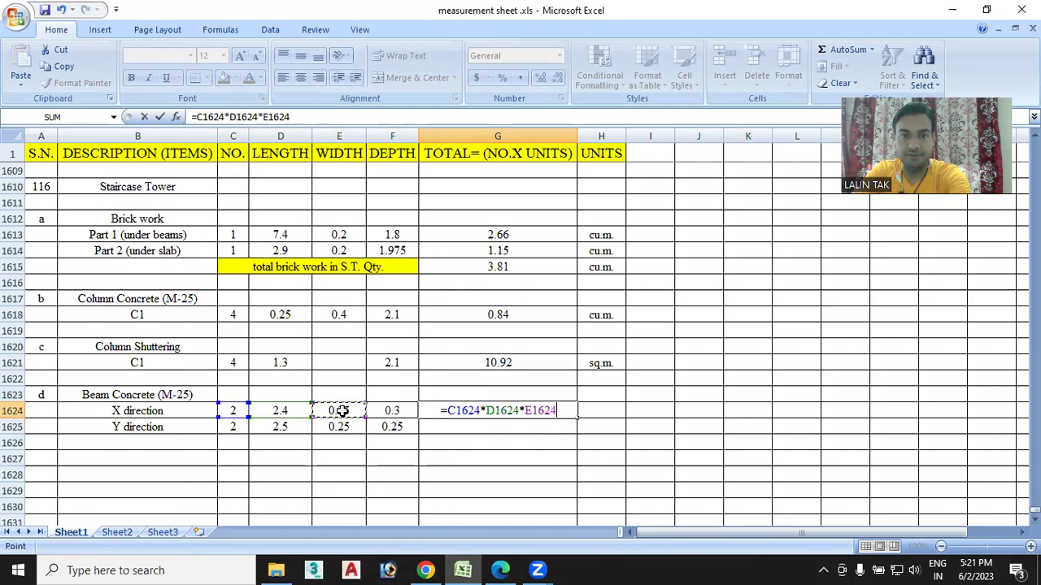
text(*)
click(391, 411)
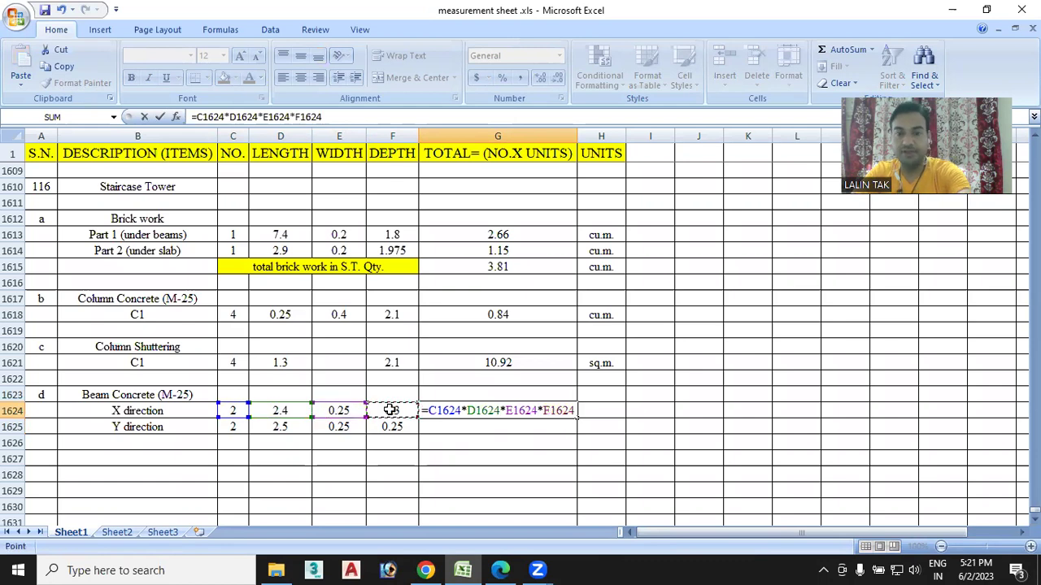
key(Return)
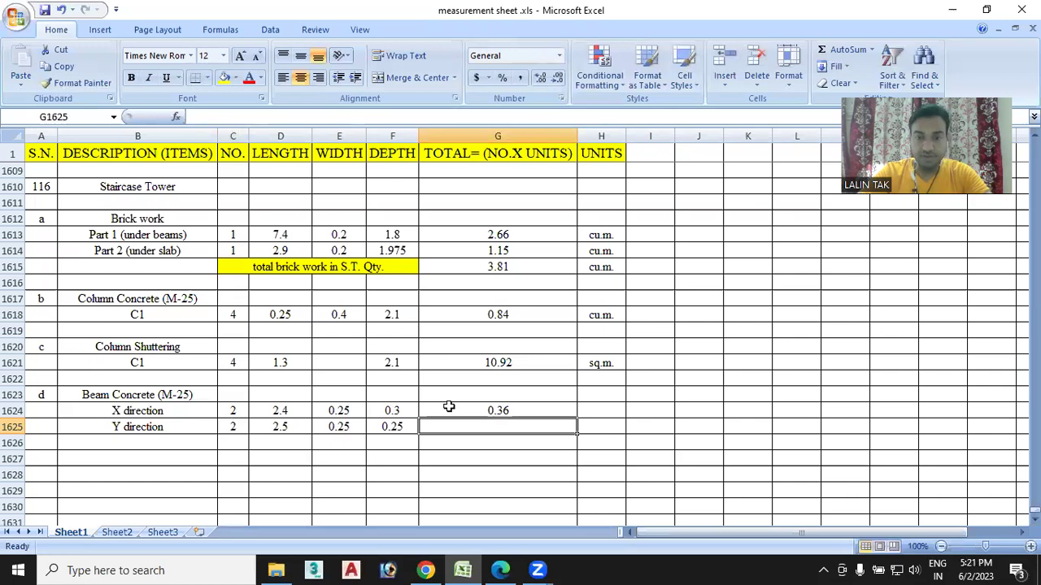
click(544, 411)
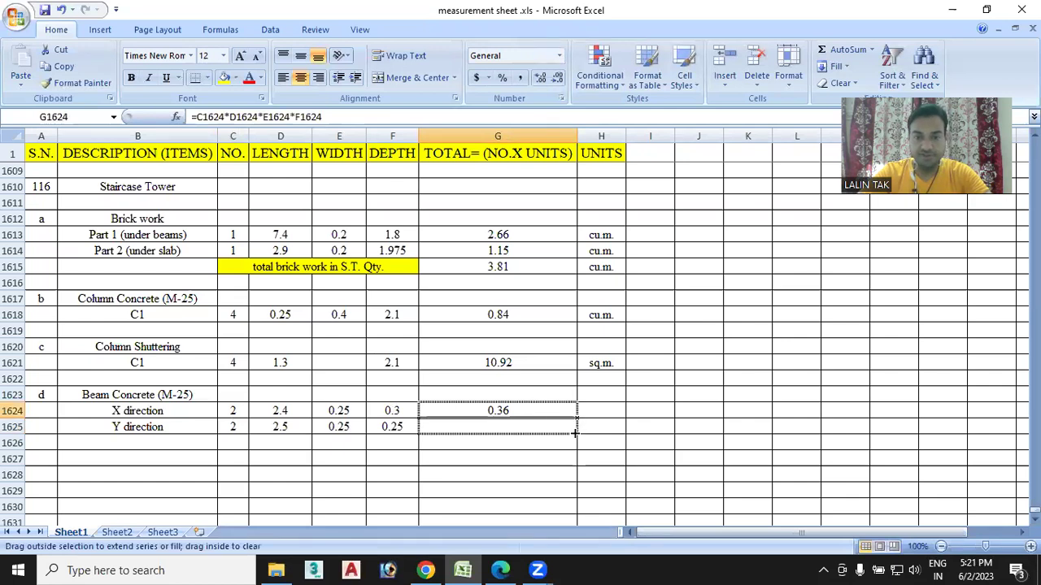
drag(574, 417, 542, 431)
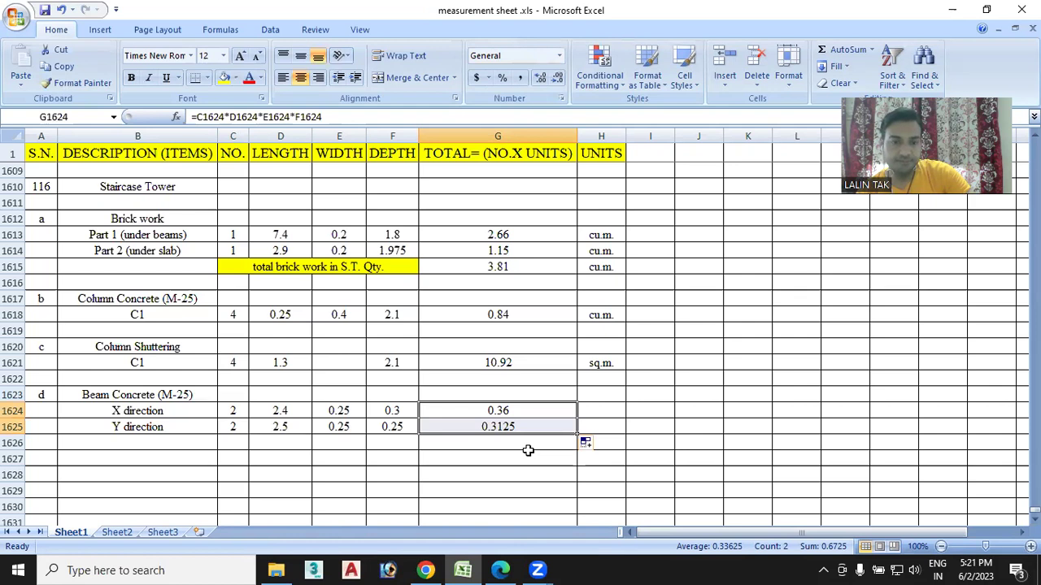
Correct the Y direction depth to 0.3 and add cu.m. units beside the beam rows.
click(399, 428)
text(0.)
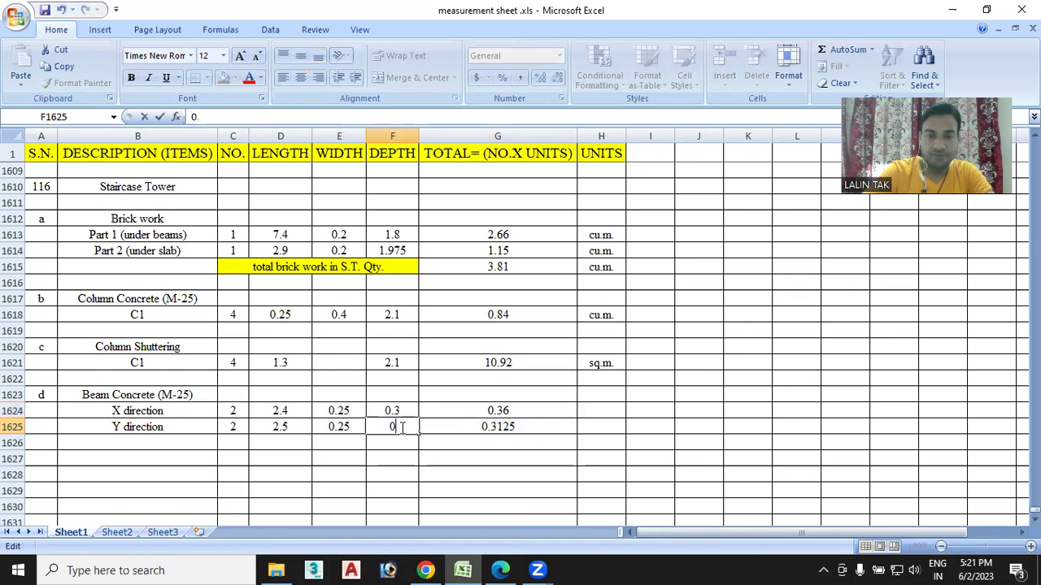
text(3)
key(Return)
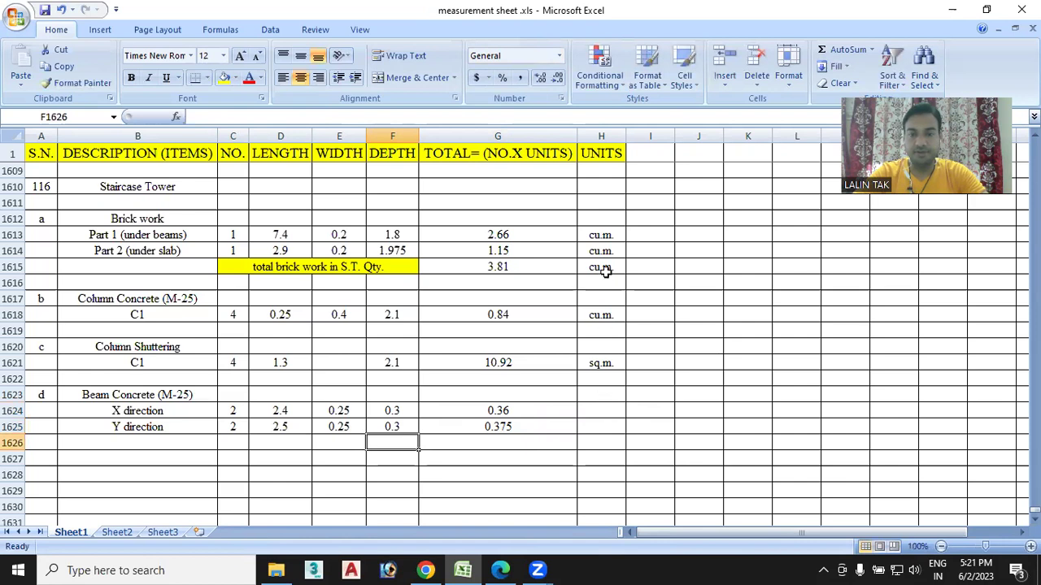
drag(604, 233, 609, 262)
key(ctrl+c)
drag(598, 411, 601, 443)
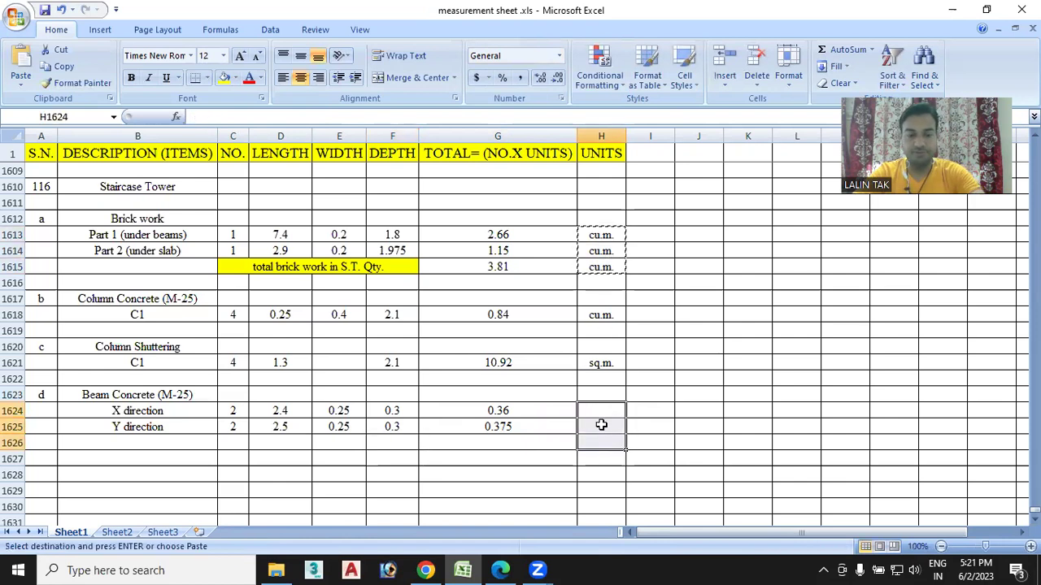
key(ctrl+v)
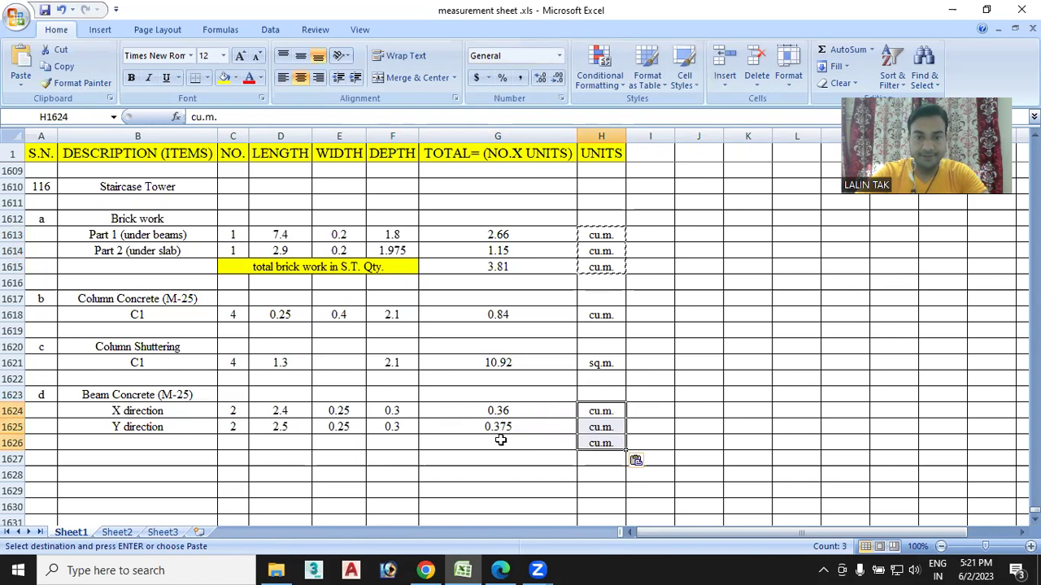
AutoSum the two beam quantities in G1626 for a beam concrete total of 0.735.
click(491, 440)
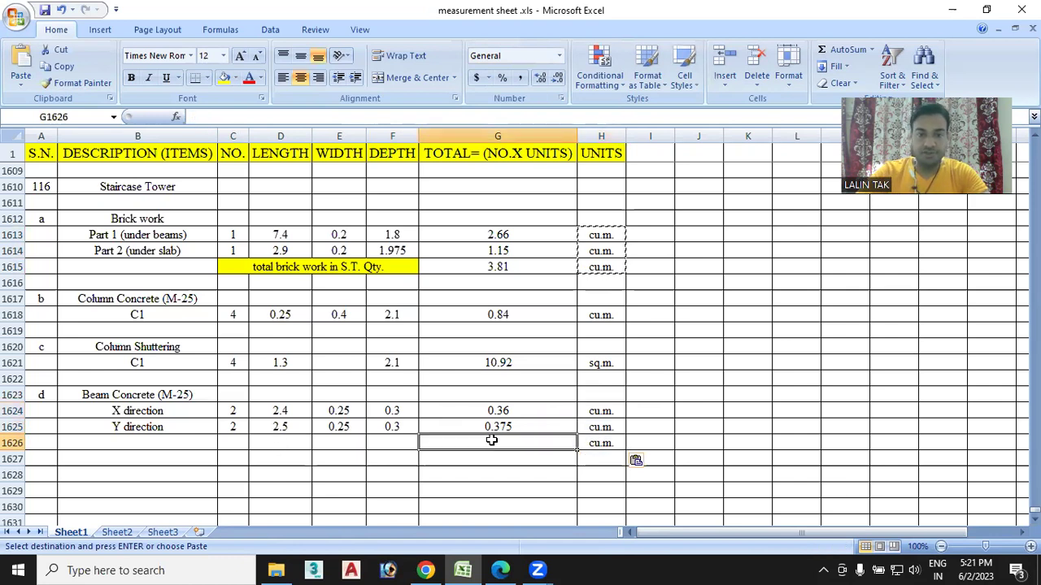
key(alt)
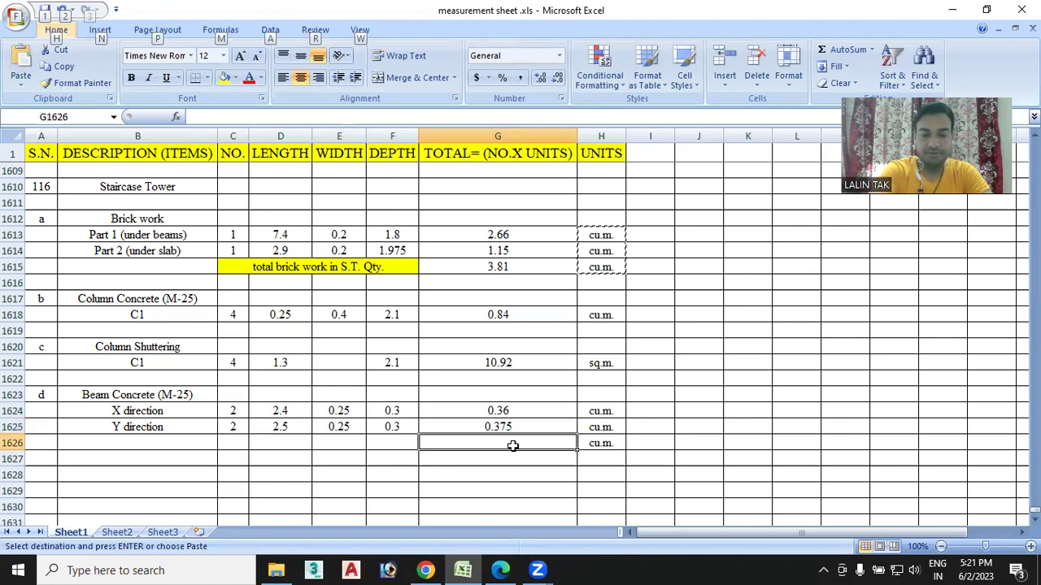
key(Escape)
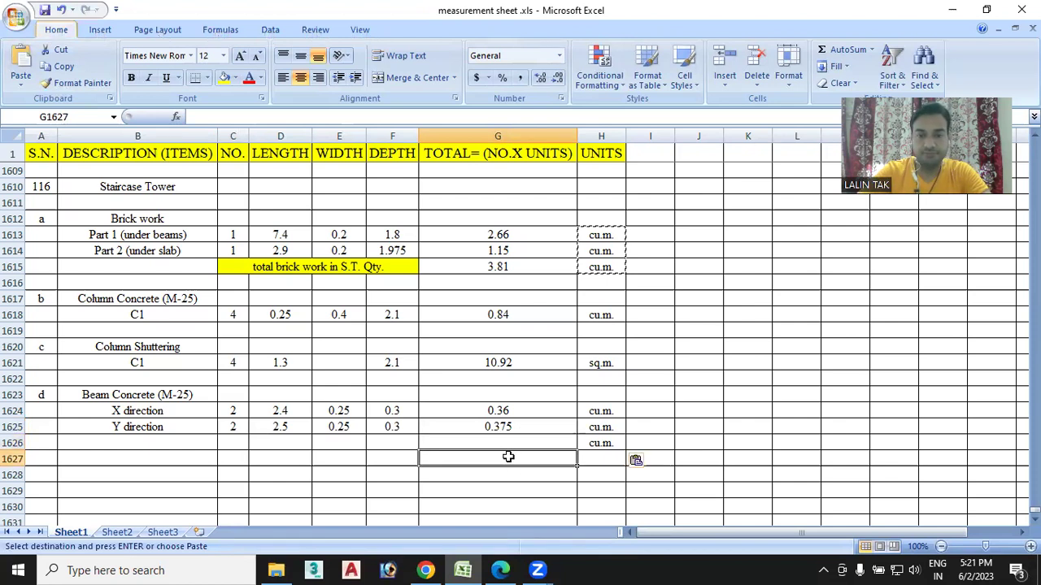
key(Escape)
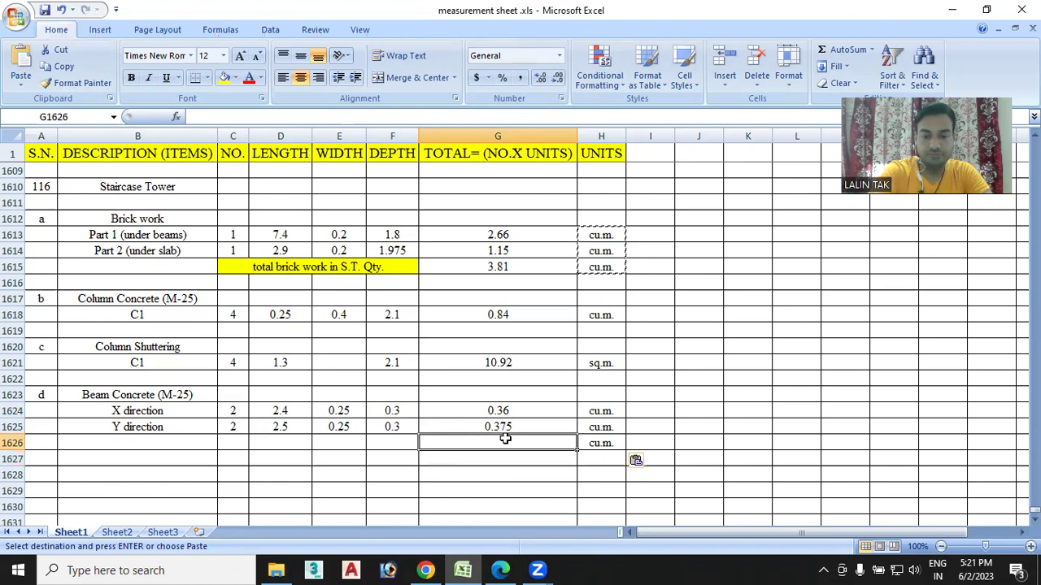
key(alt+equal)
key(Return)
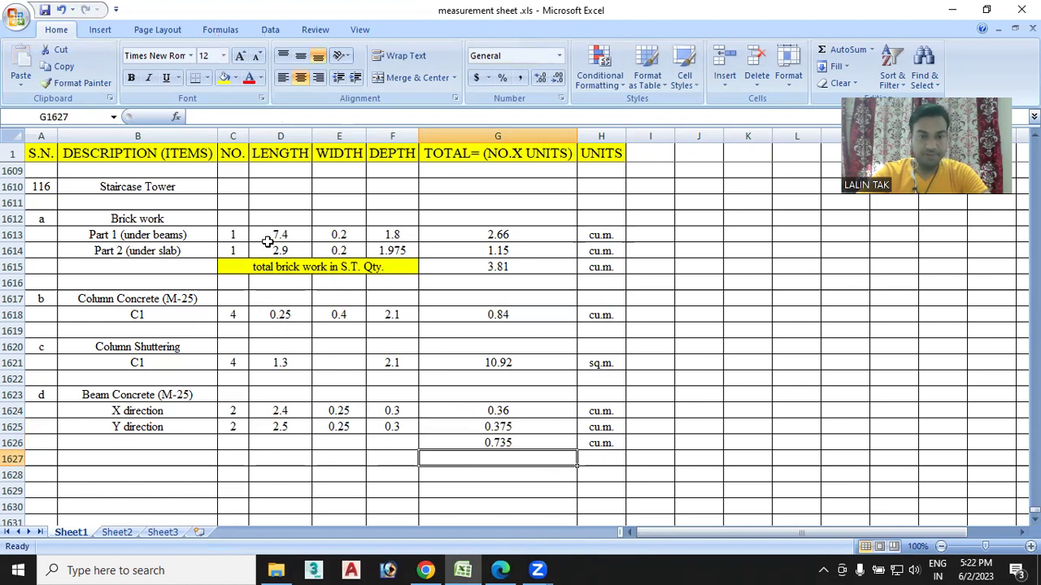
Copy the yellow total label into C1619:F1619 and reword it 'total concrete work in S.T. Qty.'.
click(281, 267)
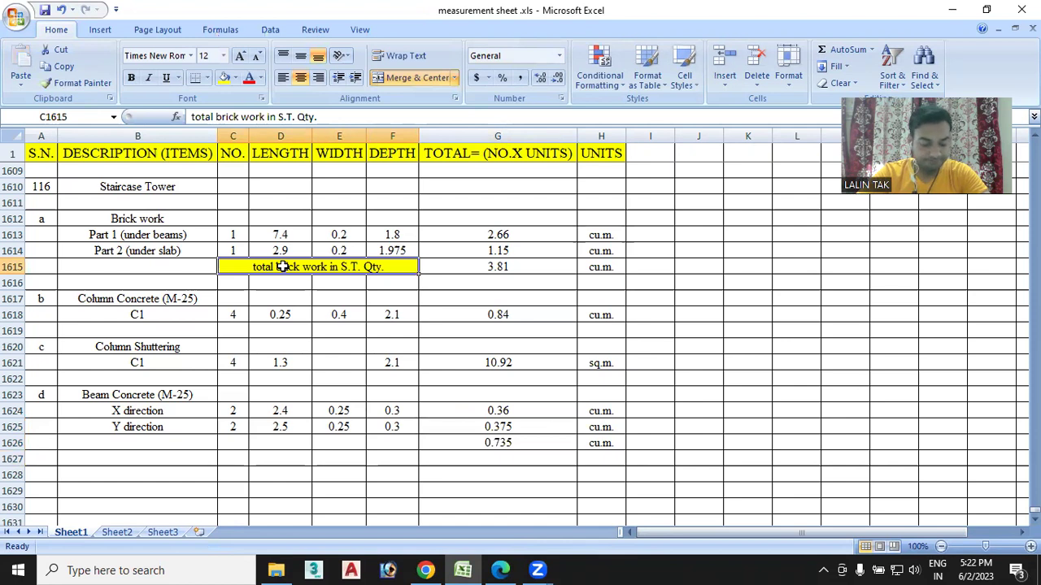
key(ctrl+c)
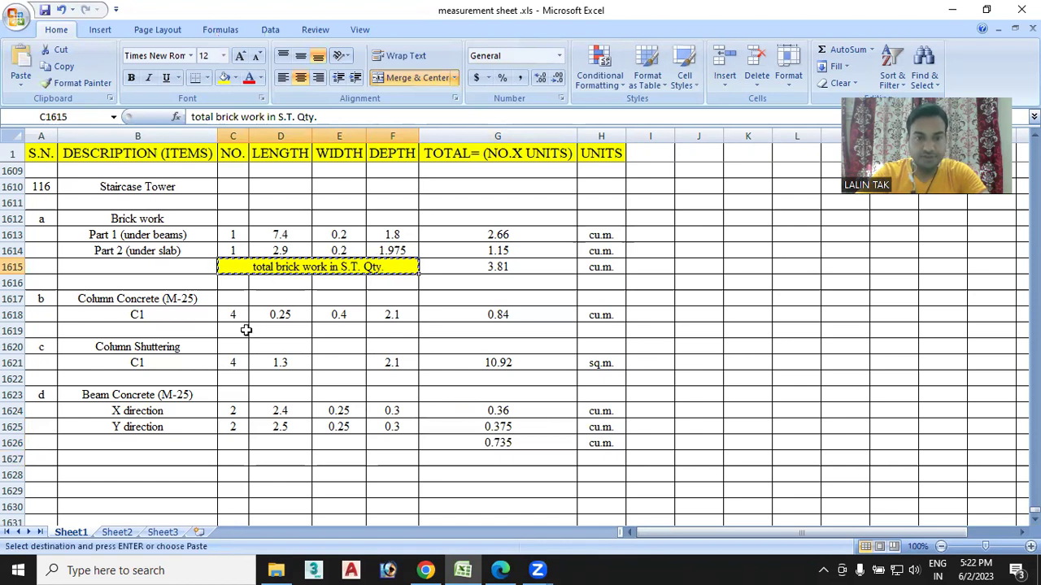
drag(241, 328, 374, 331)
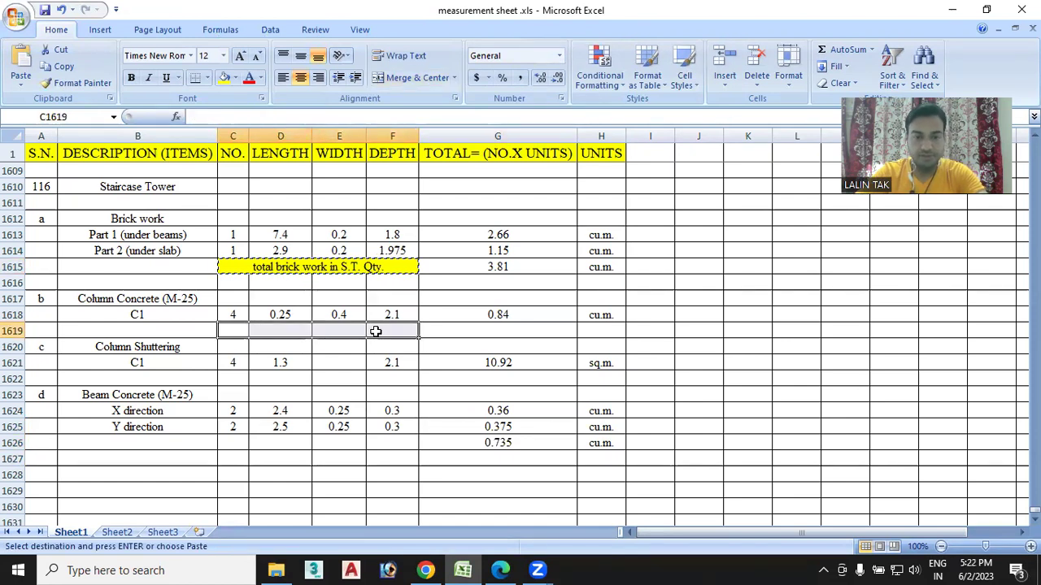
key(ctrl+v)
double_click(301, 332)
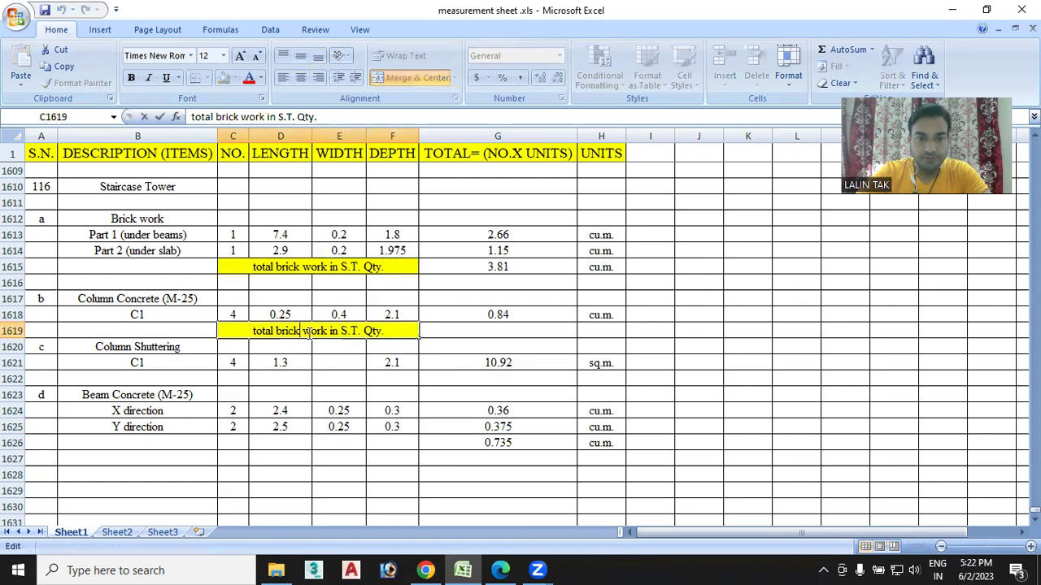
key(BackSpace)
key(BackSpace)
key(BackSpace)
key(BackSpace)
key(BackSpace)
text(concrete)
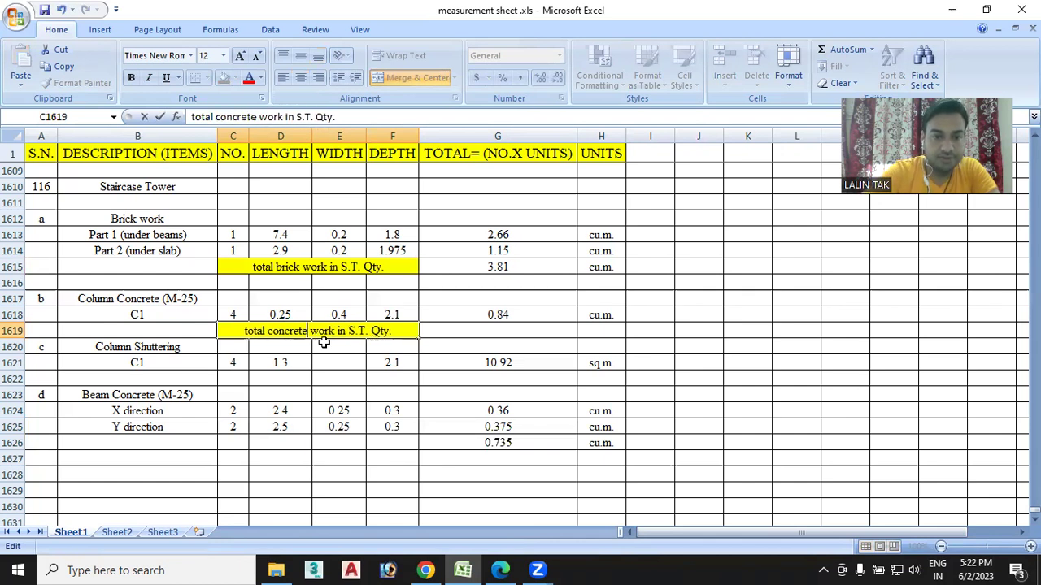
Try pasting the C1 total and unit into row 1619, then clear the #VALUE! result.
click(498, 315)
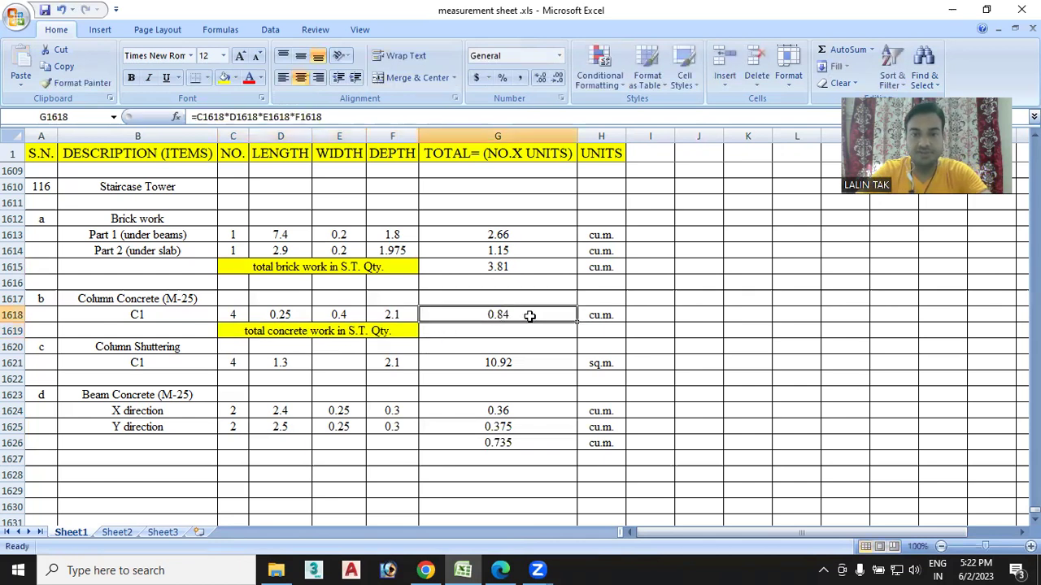
drag(508, 312, 593, 313)
key(ctrl+c)
drag(498, 334, 581, 329)
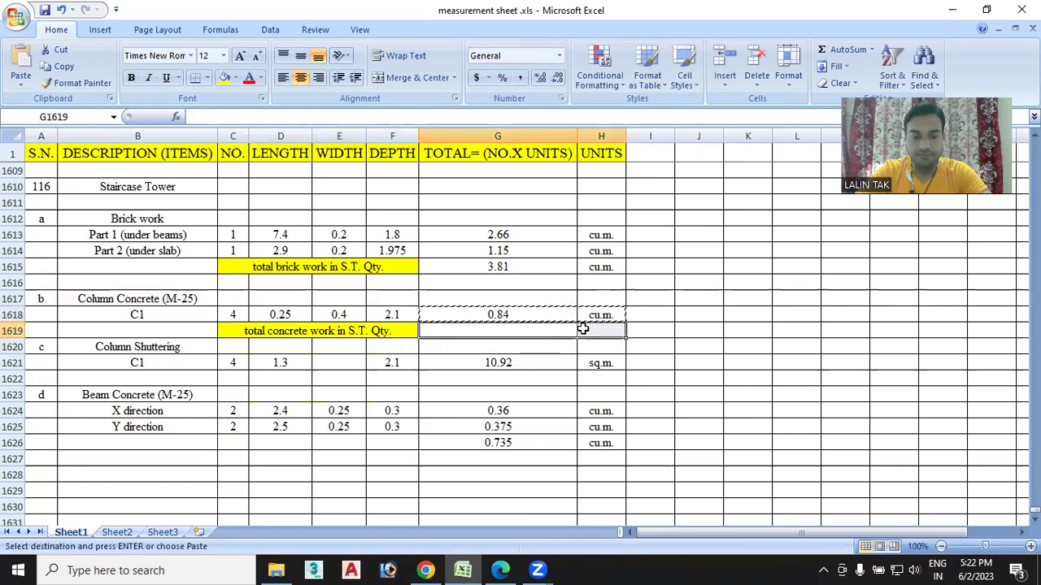
key(ctrl+v)
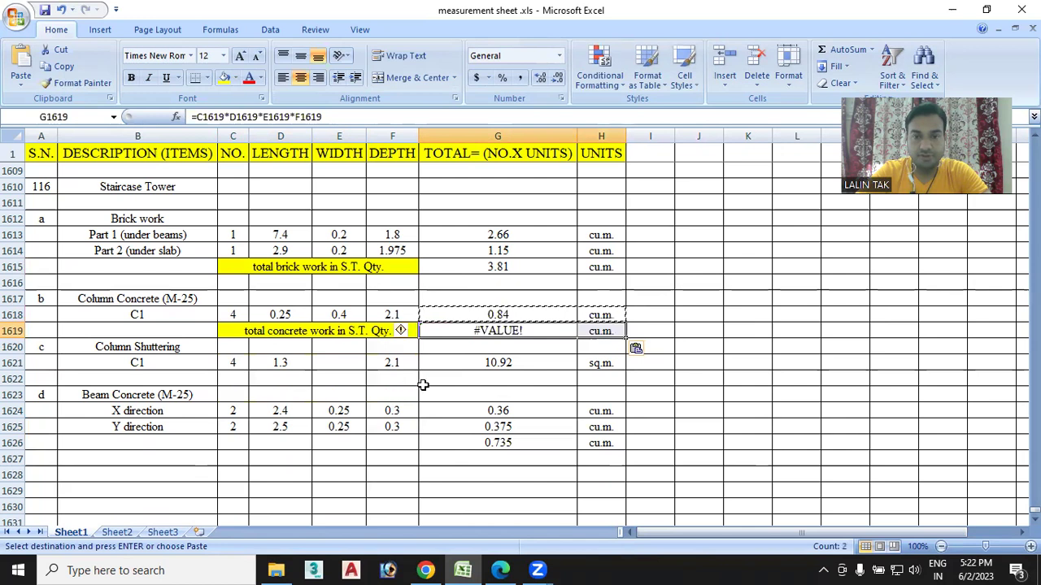
key(Delete)
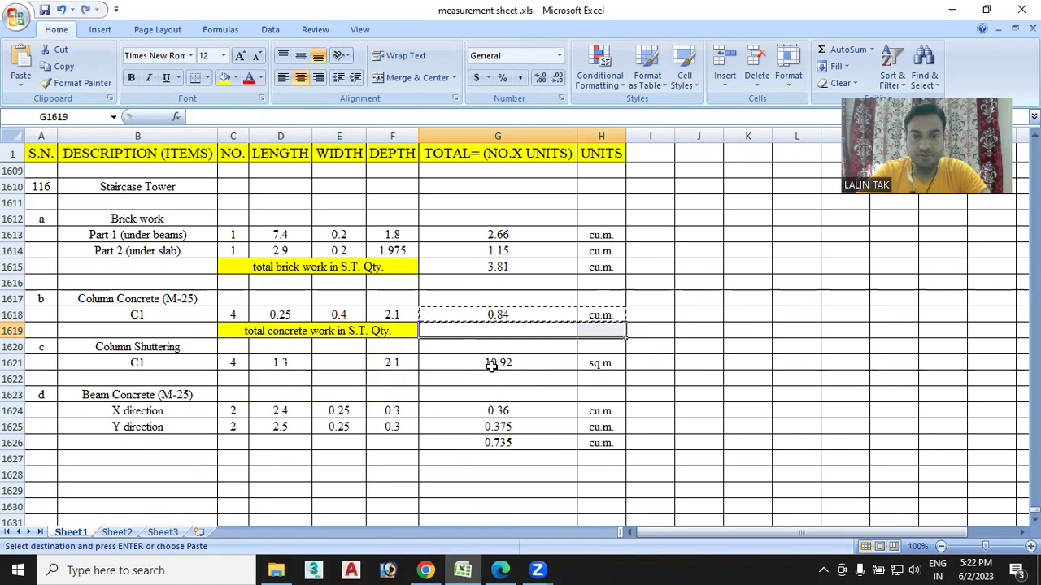
click(653, 332)
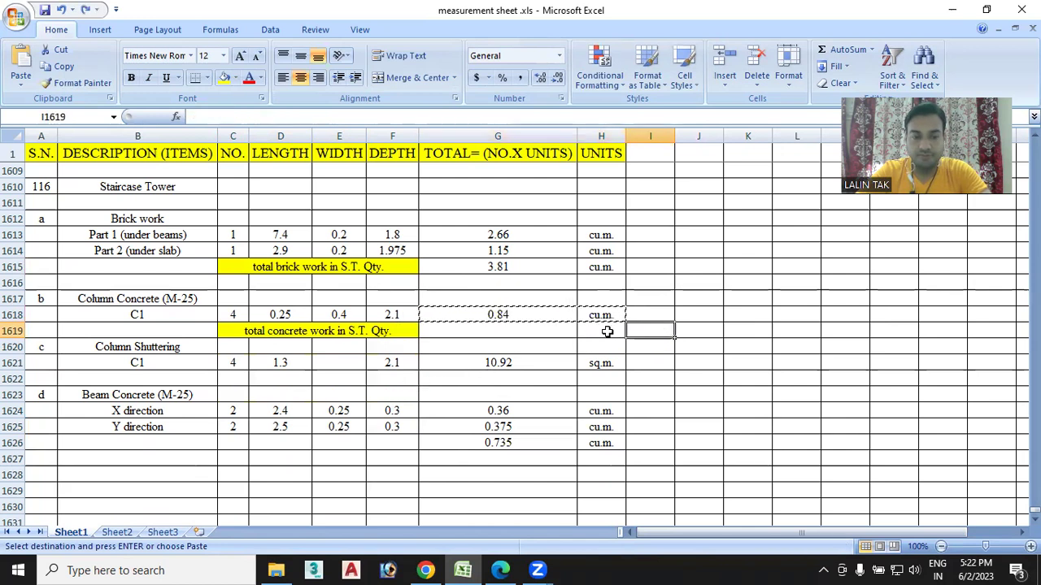
key(Escape)
click(530, 333)
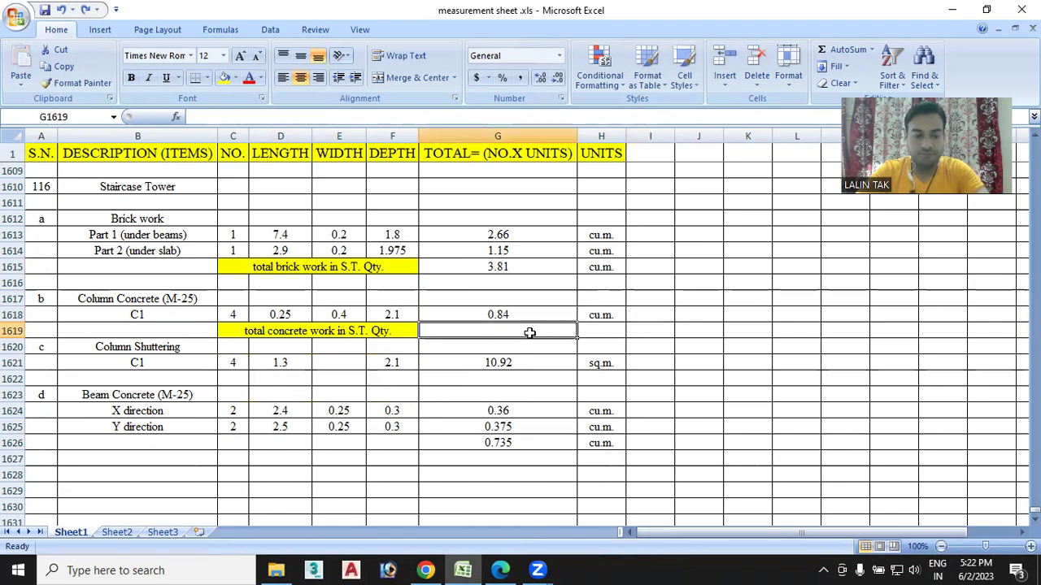
Attempt to copy the C1 concrete formula into G1619 and inspect the resulting formulas.
key(ctrl+d)
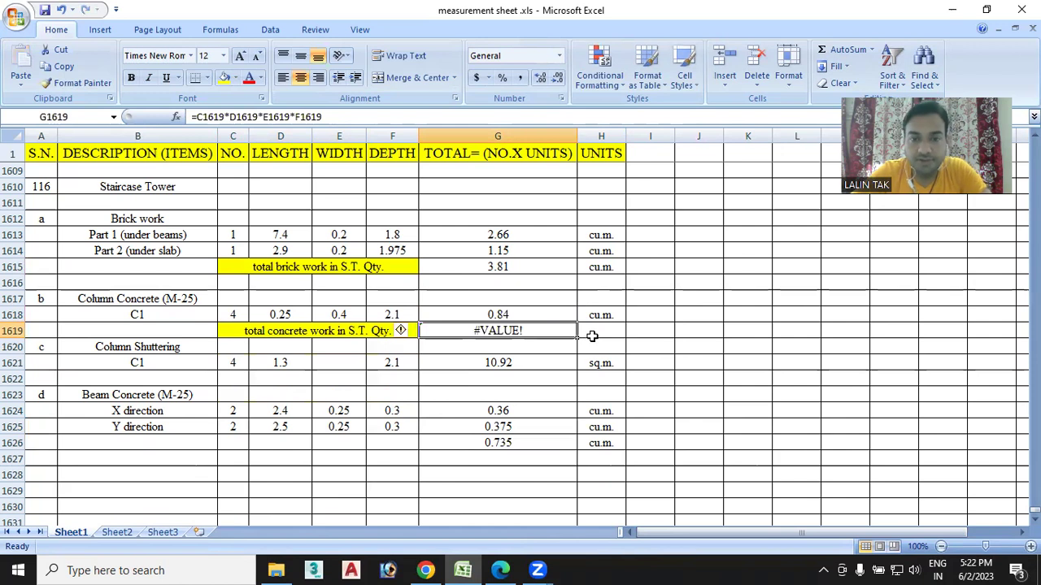
click(595, 331)
click(511, 334)
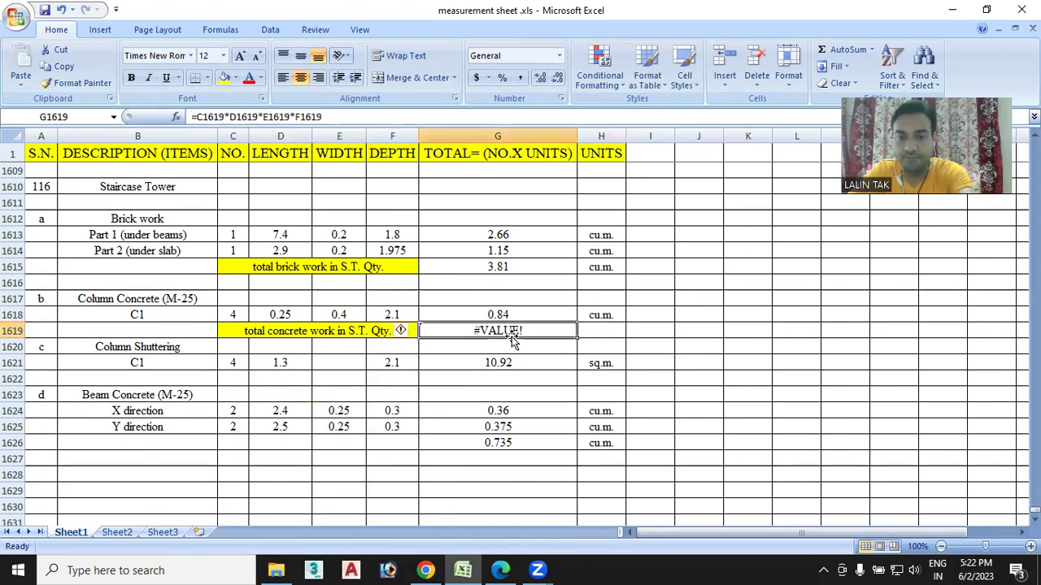
key(Delete)
click(511, 314)
key(ctrl+c)
click(511, 336)
key(ctrl+v)
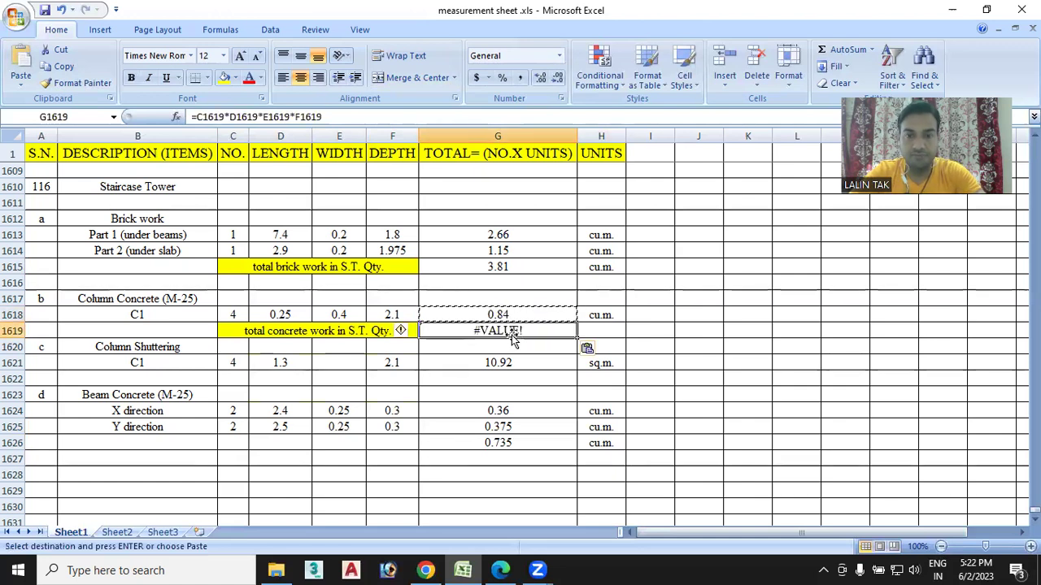
double_click(529, 330)
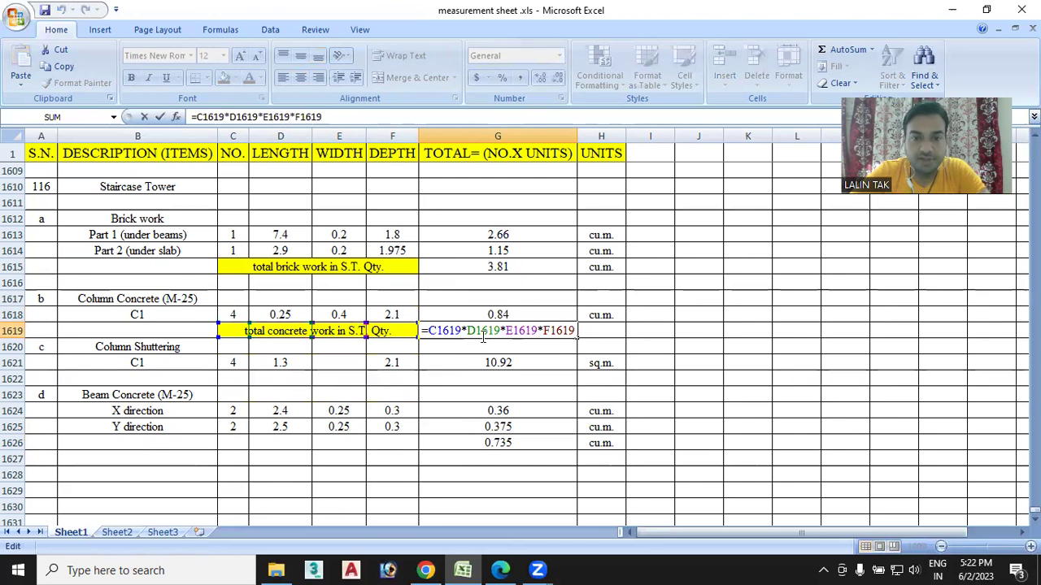
click(534, 318)
double_click(538, 323)
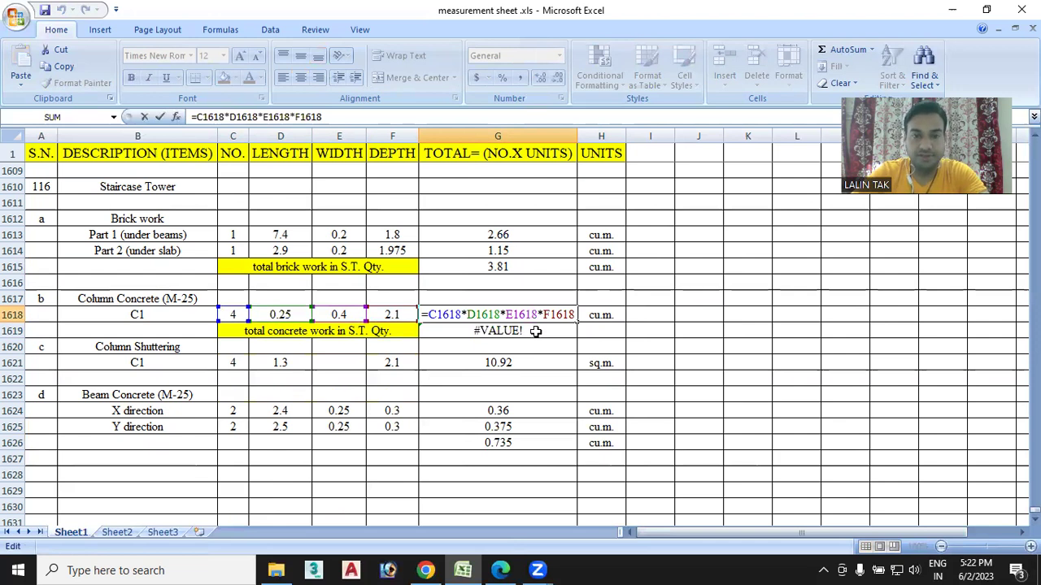
key(Return)
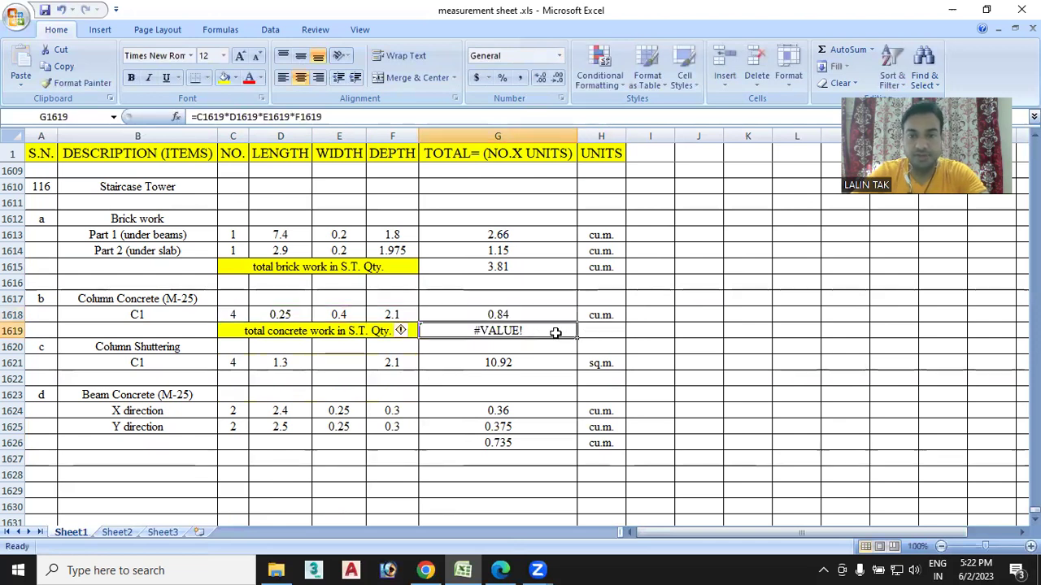
Set G1619 to =G1618 so the concrete total reads 0.84.
key(Delete)
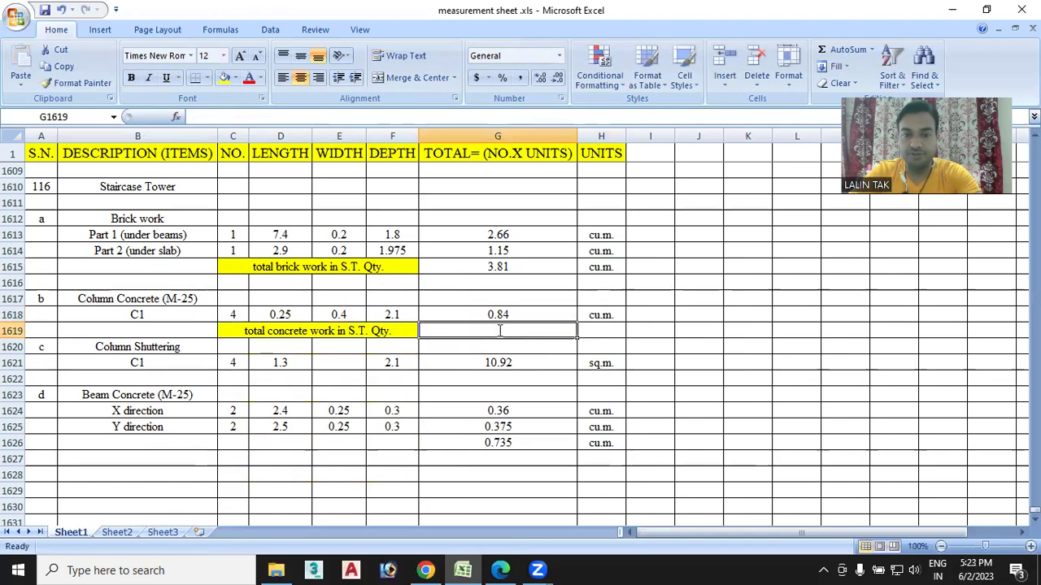
text(=)
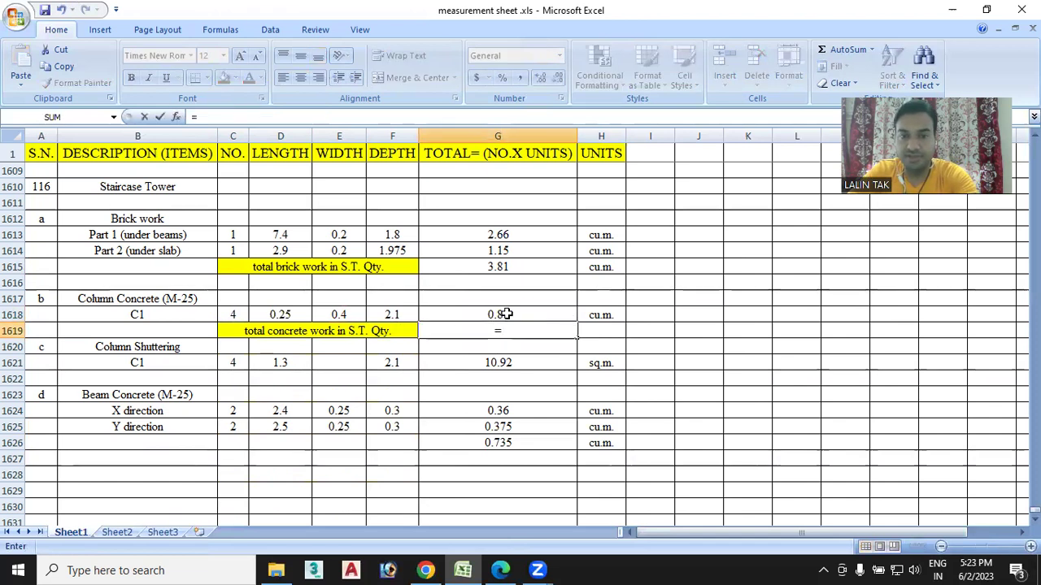
click(505, 313)
key(Return)
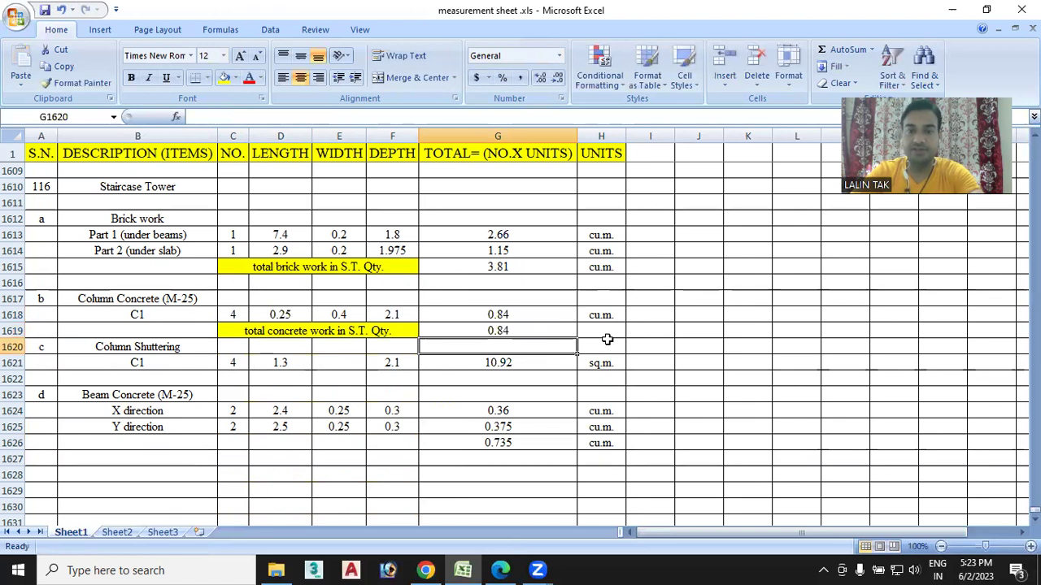
Copy the cu.m. unit into the concrete total row.
click(604, 319)
key(ctrl+c)
click(601, 330)
key(ctrl+v)
Copy the total label to row 1622 and change 'work' to 'shuttering'.
click(323, 335)
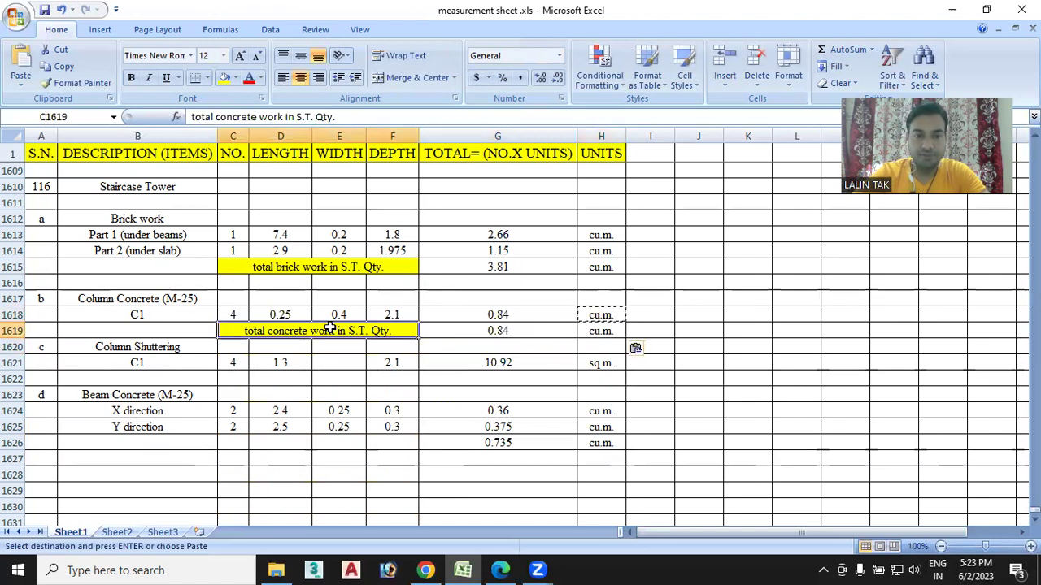
key(ctrl+c)
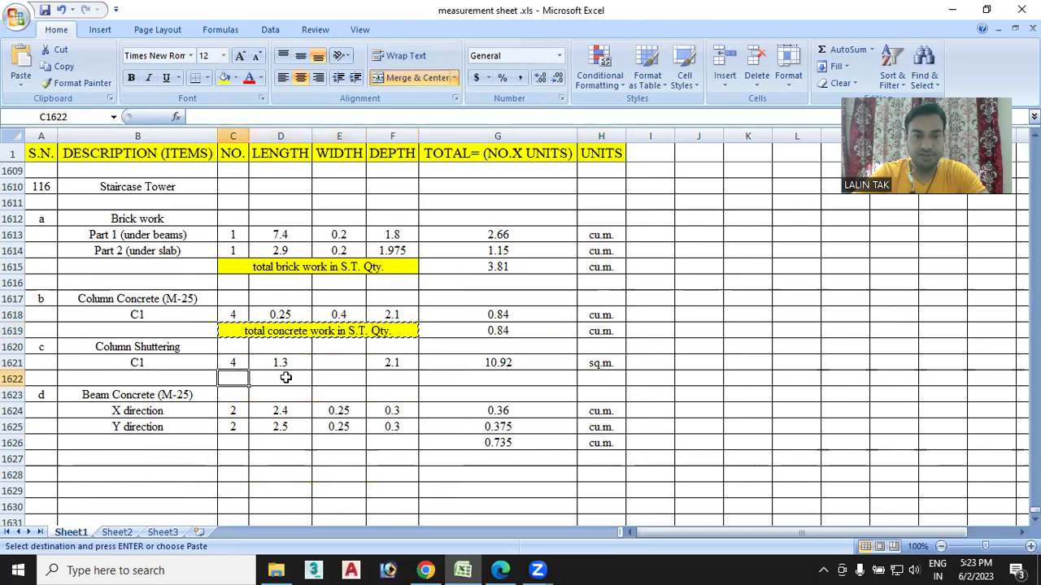
drag(242, 377, 379, 377)
key(ctrl+v)
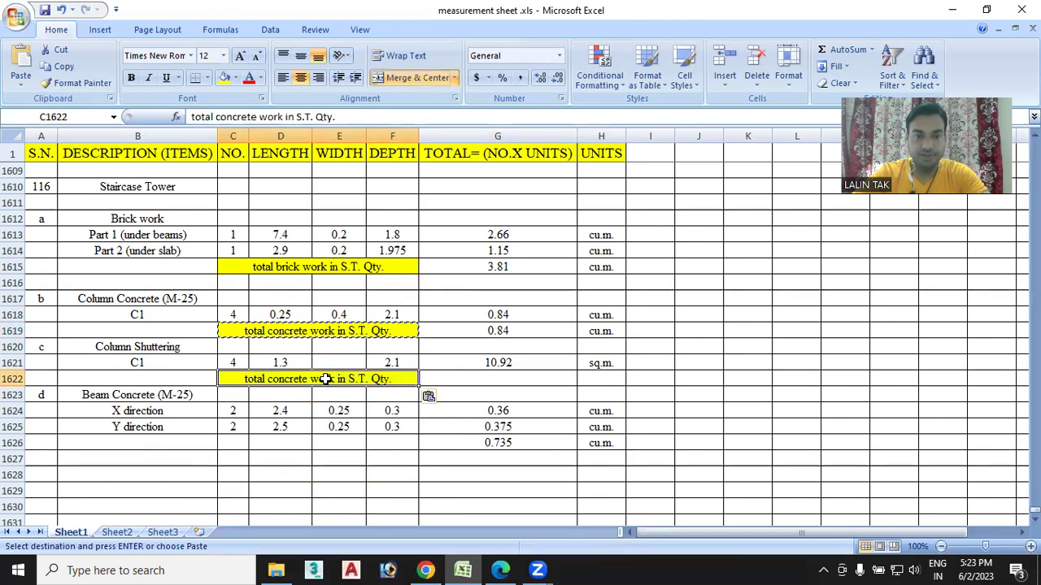
double_click(336, 380)
key(BackSpace)
key(BackSpace)
key(BackSpace)
key(BackSpace)
text(shuttering)
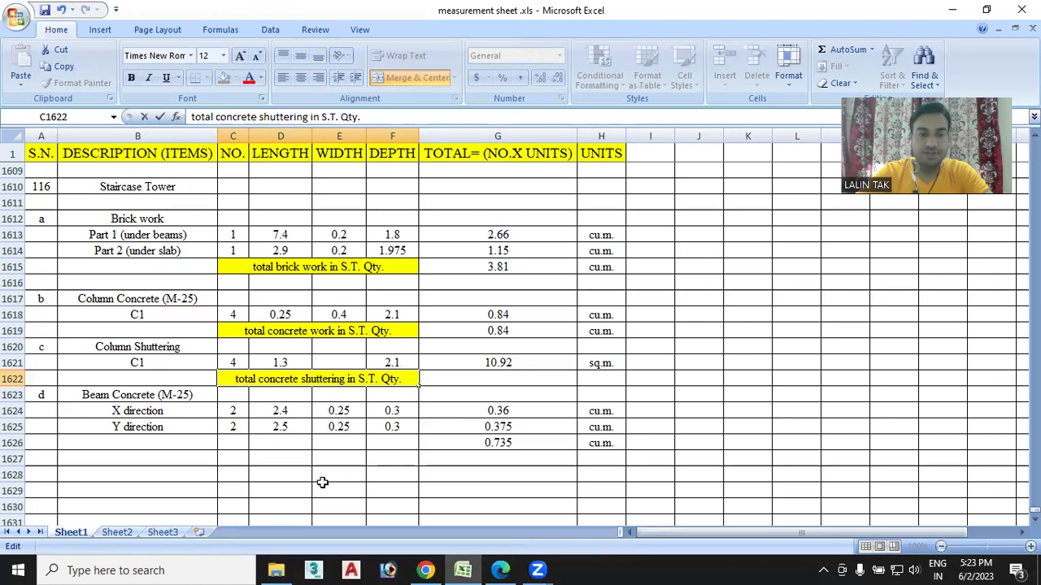
Paste the total label into row 1626 (C1626:F1626) under the beam concrete entries.
scroll(313, 455, down, 1)
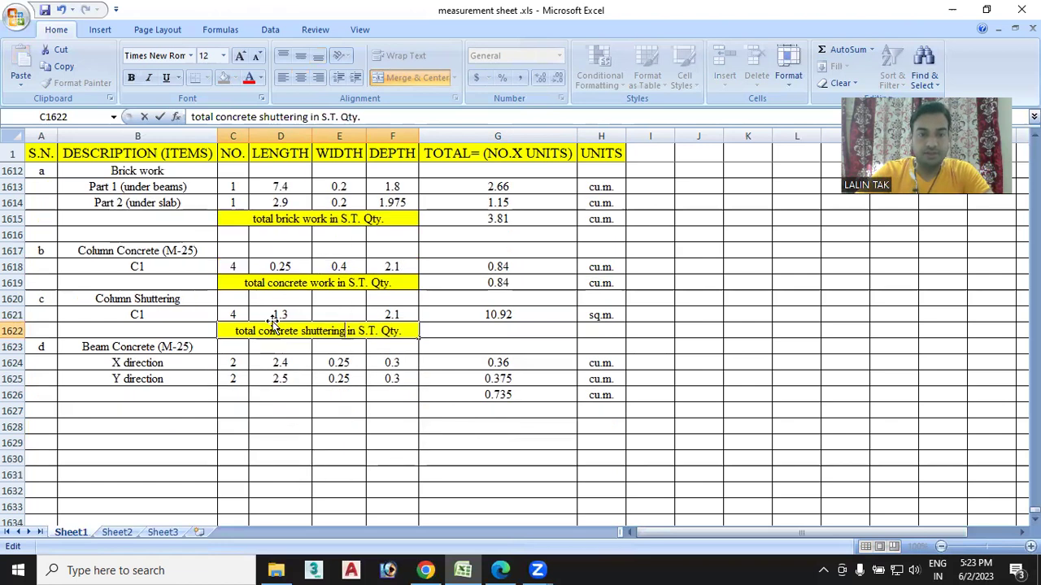
click(284, 285)
key(ctrl+c)
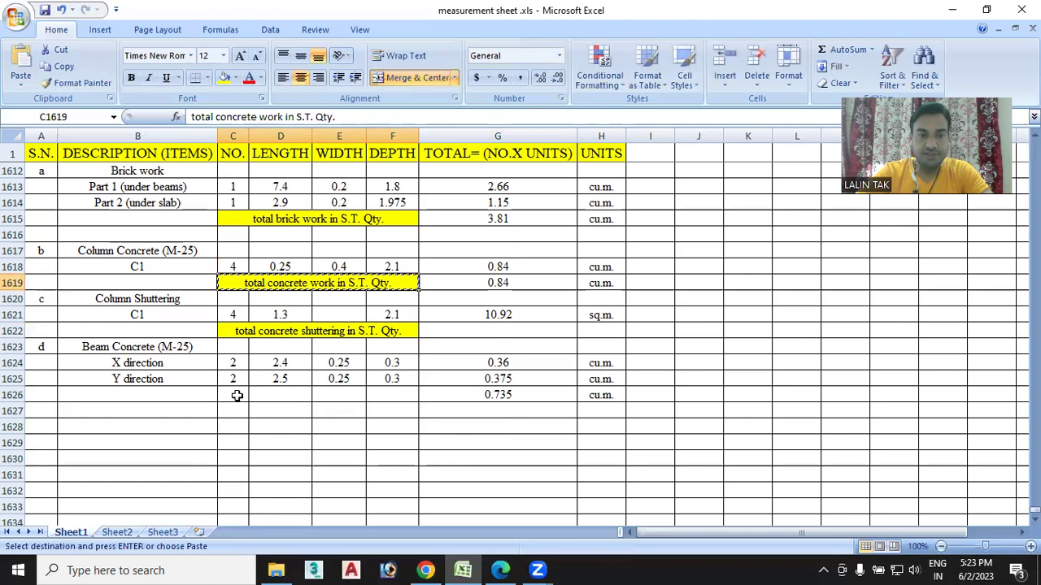
drag(236, 394, 384, 394)
key(ctrl+v)
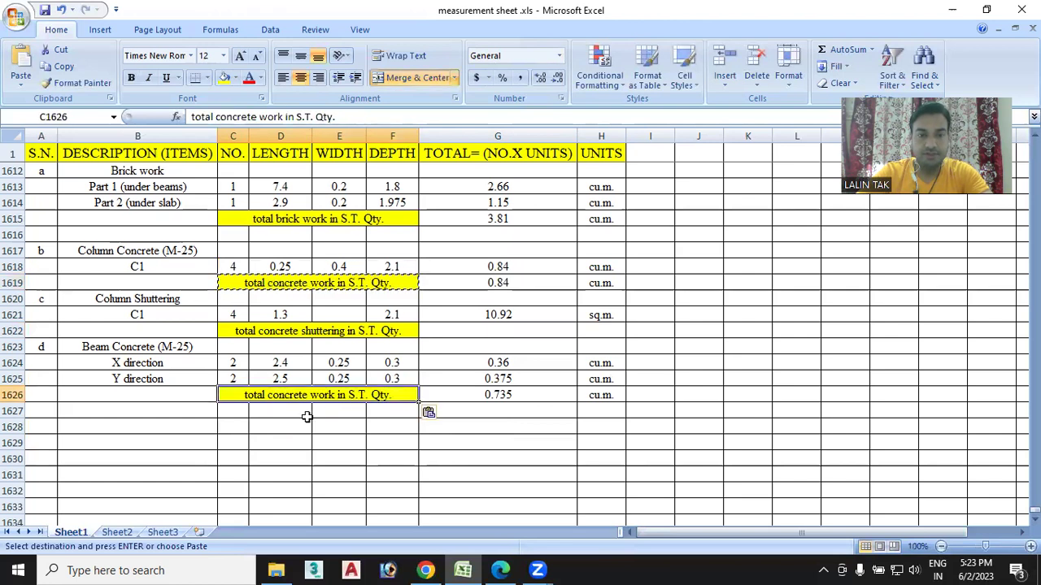
double_click(312, 397)
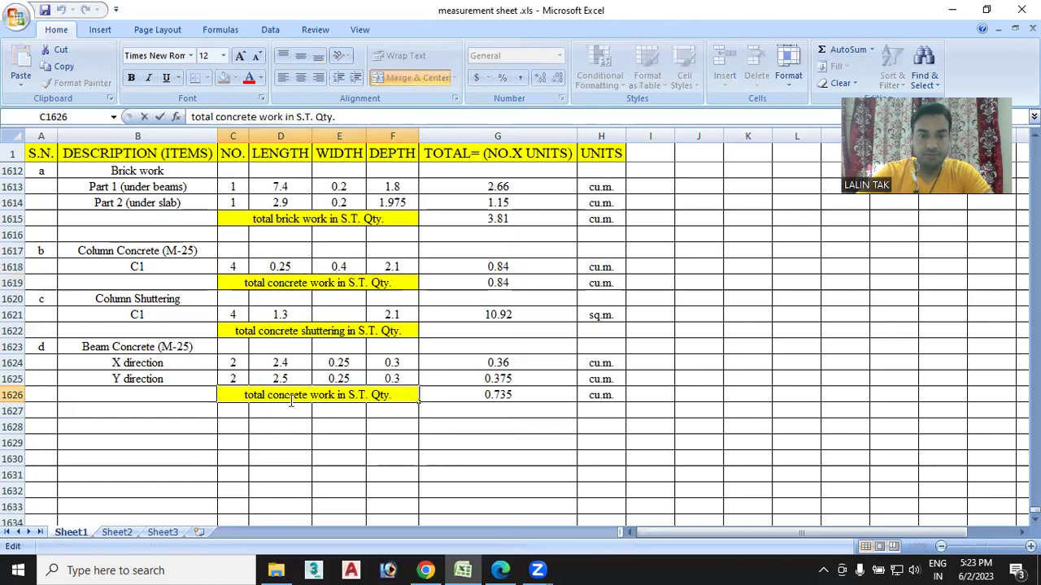
Insert 'column' before 'concrete' in the concrete work and shuttering total labels.
double_click(268, 283)
text(column)
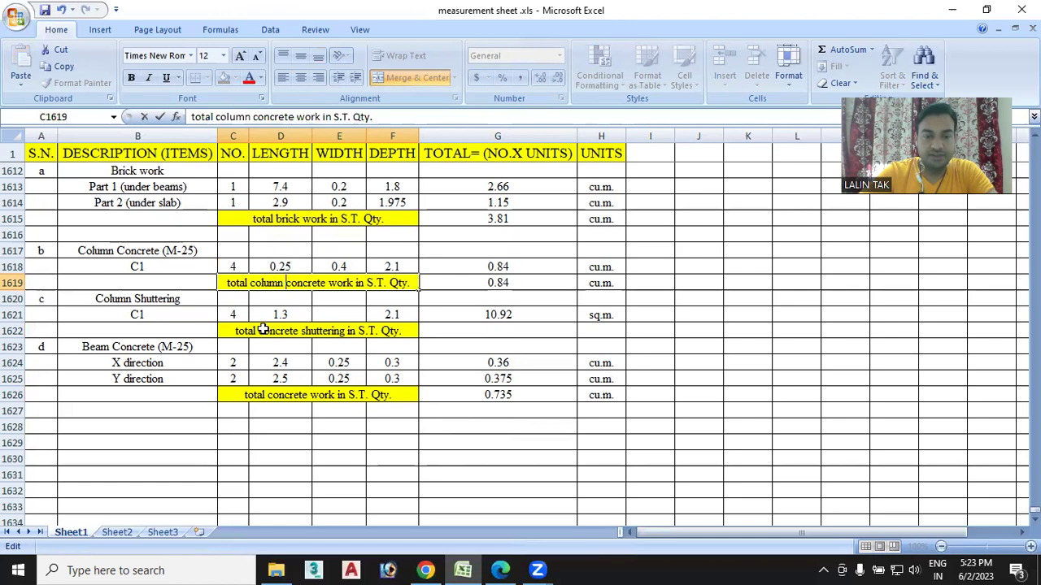
double_click(262, 329)
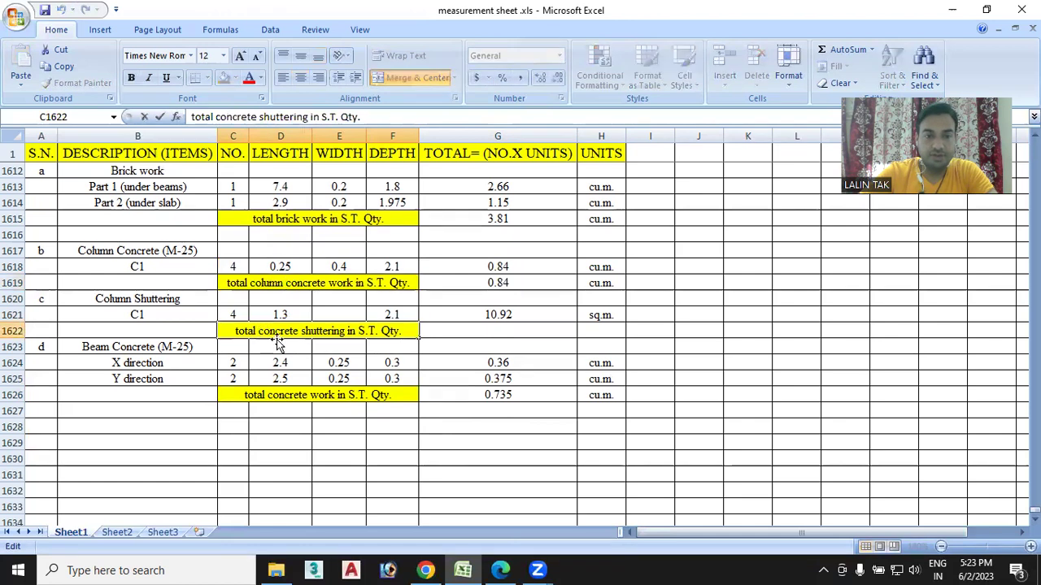
drag(257, 331, 262, 331)
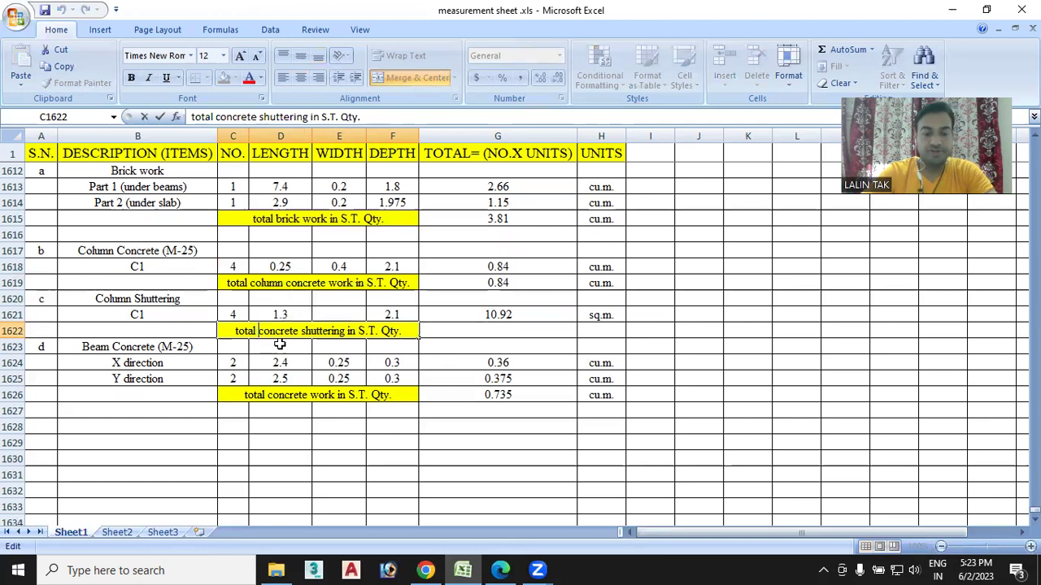
text(colum)
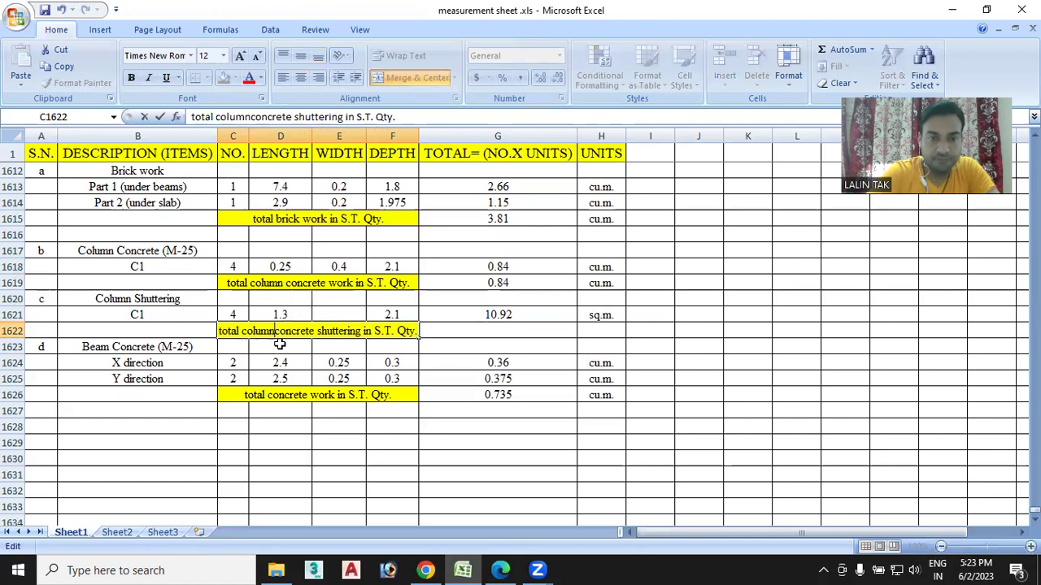
text(n)
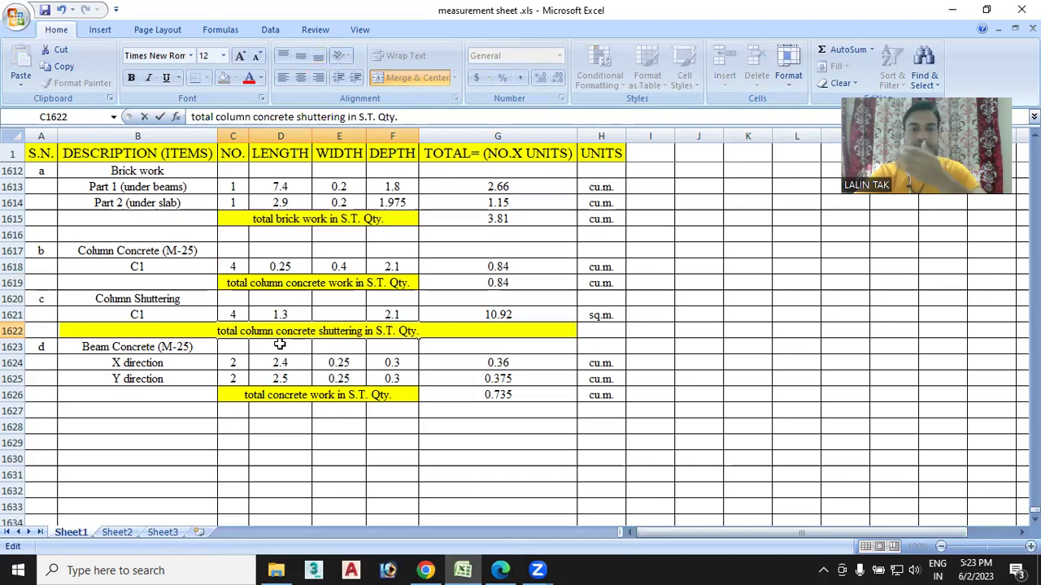
click(490, 443)
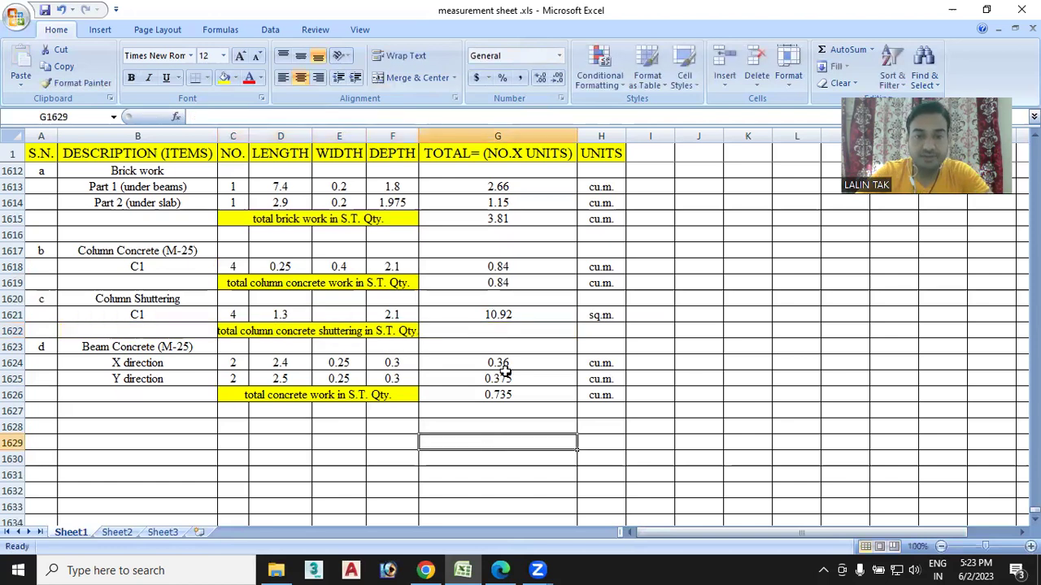
Set G1622 to =G1621 (10.92) and fill the sq.m. unit down to the total row.
click(520, 316)
double_click(498, 334)
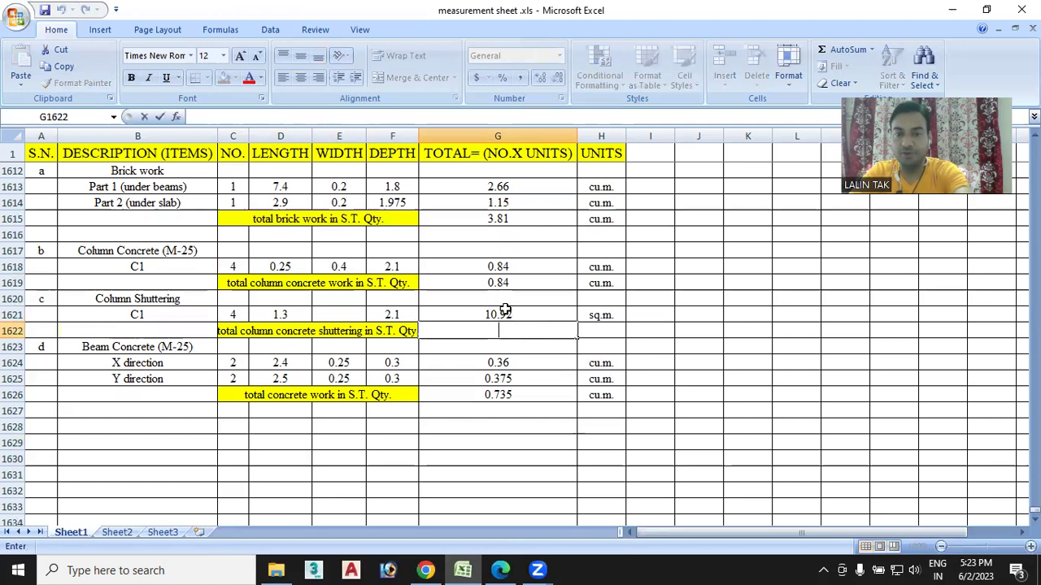
text(=)
click(518, 314)
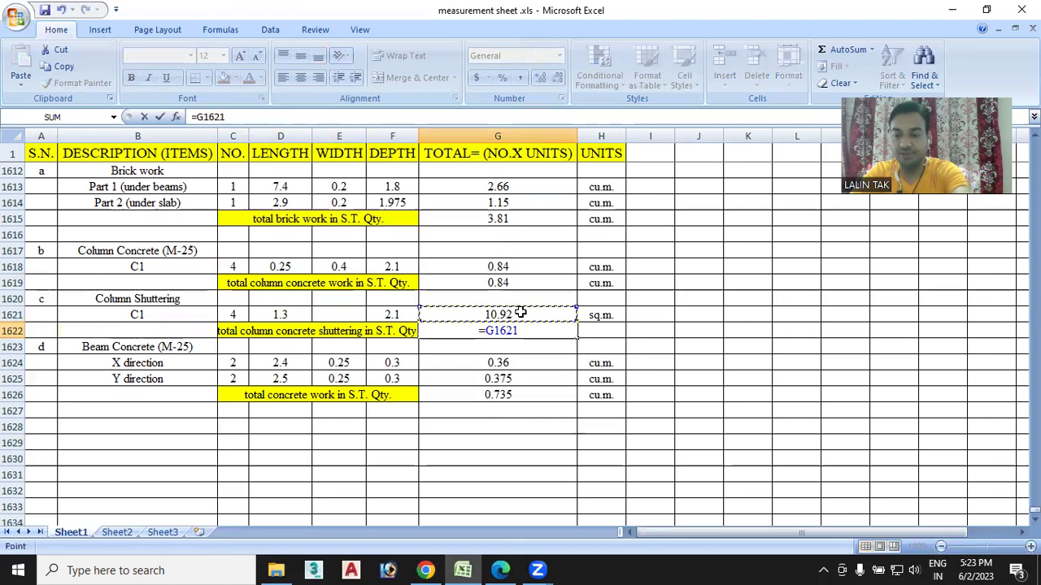
key(Return)
click(600, 315)
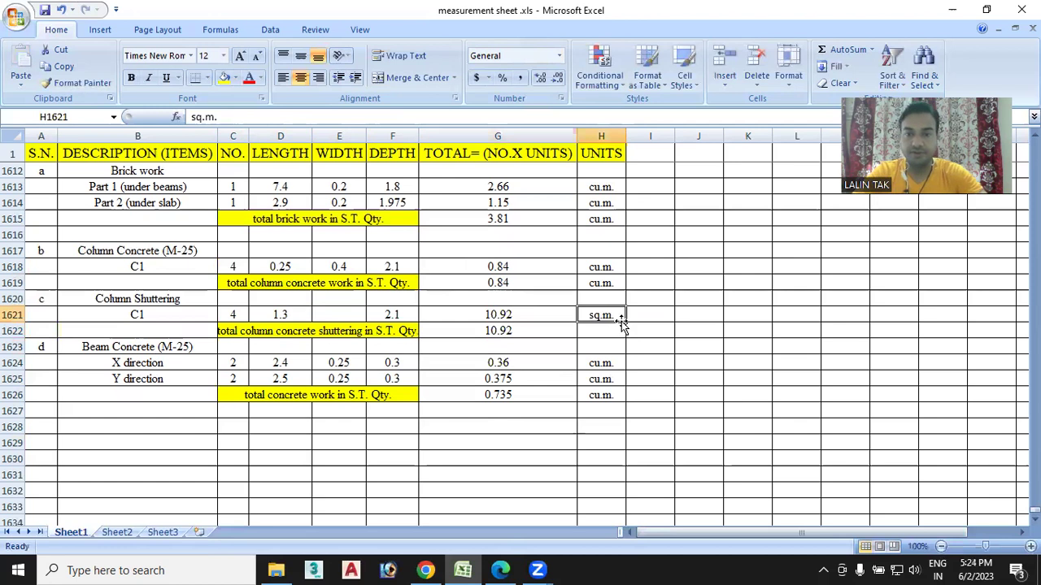
drag(624, 322, 623, 337)
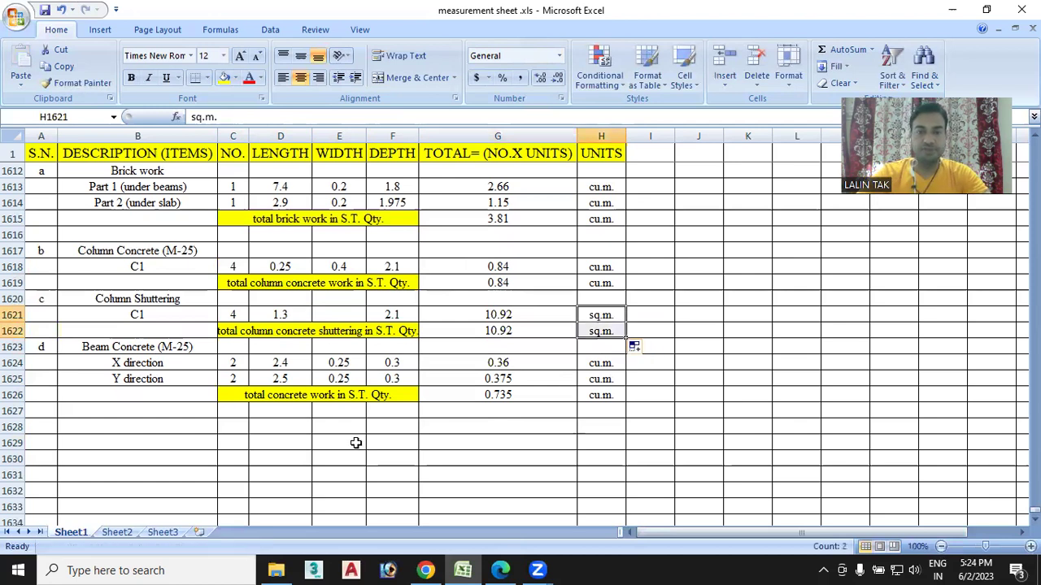
Add item e 'Beam shuttering' in row 1628 and add 'beam' to the beam concrete total label.
scroll(355, 443, down, 1)
click(34, 379)
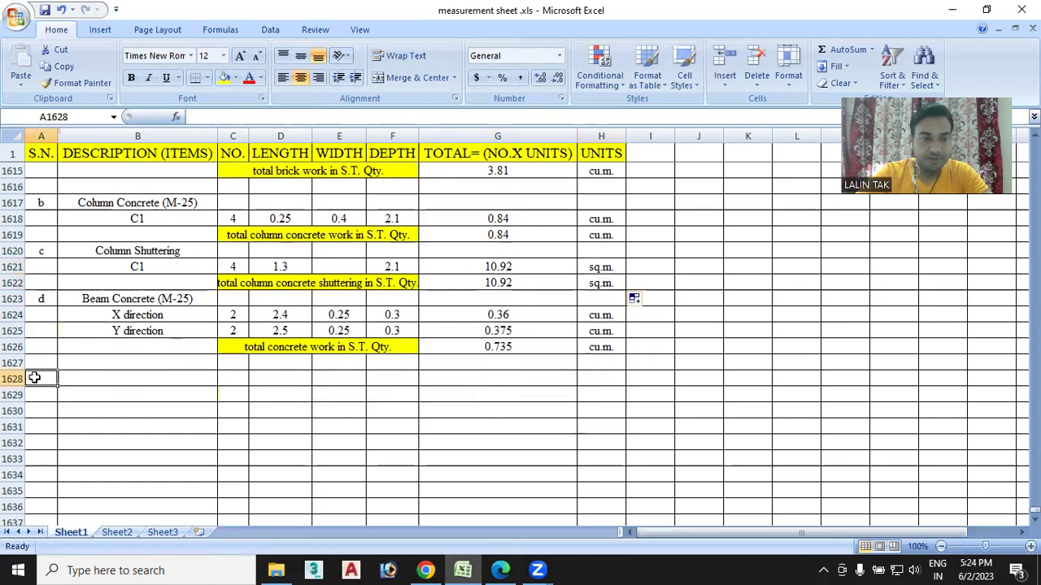
text(e)
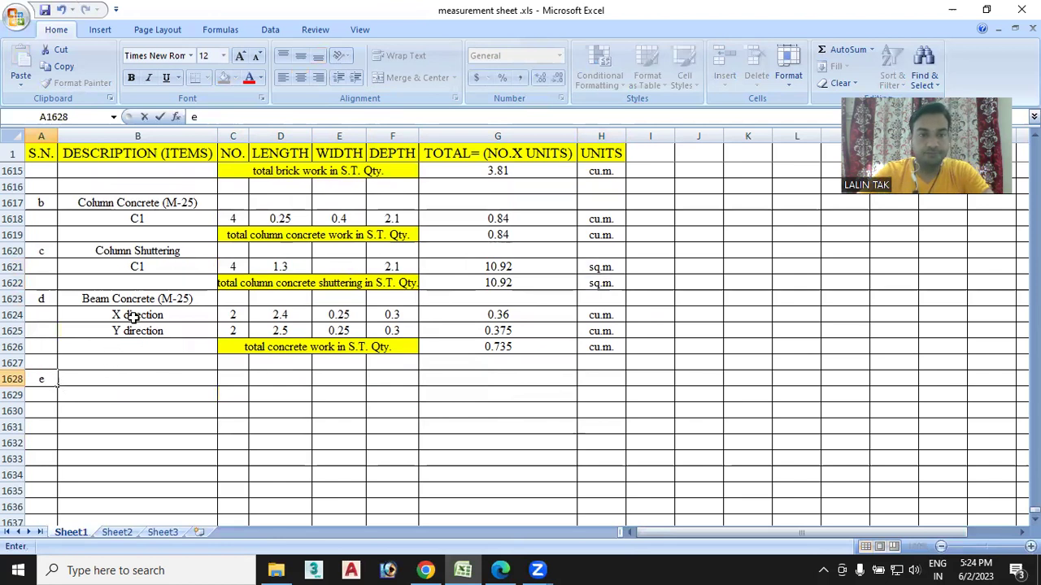
click(138, 299)
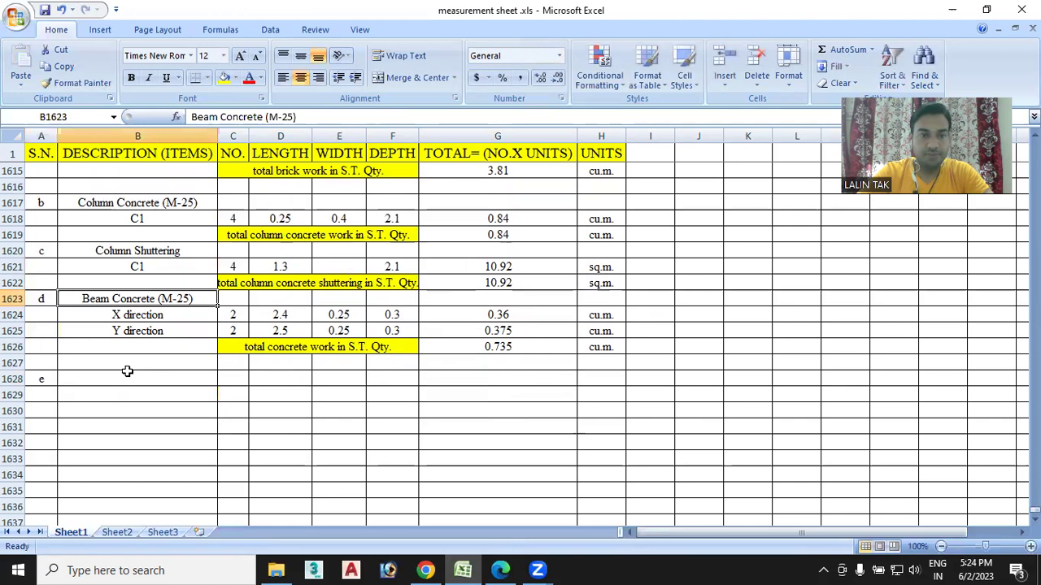
click(88, 381)
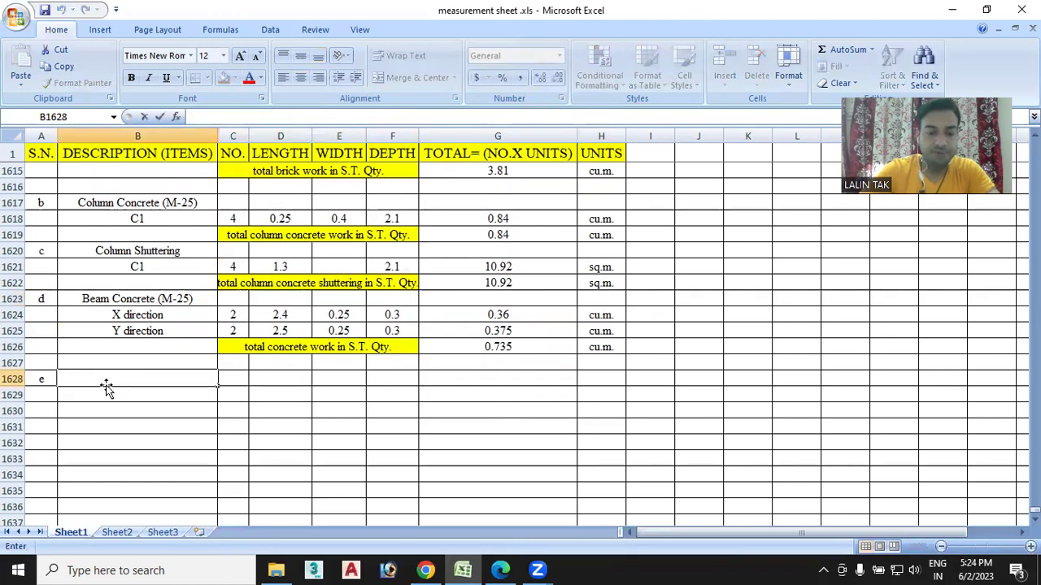
text(Beam shu)
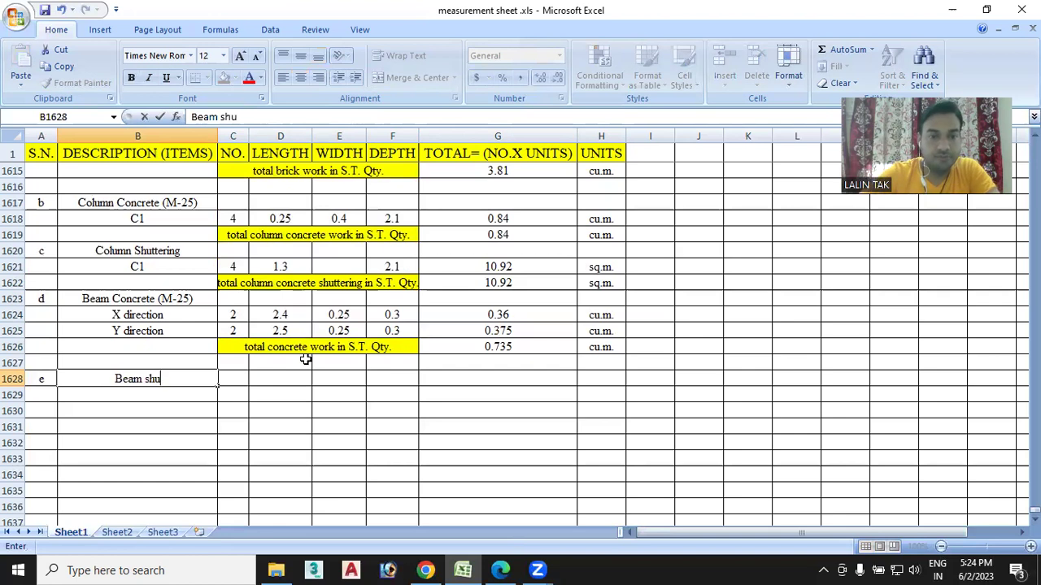
double_click(267, 347)
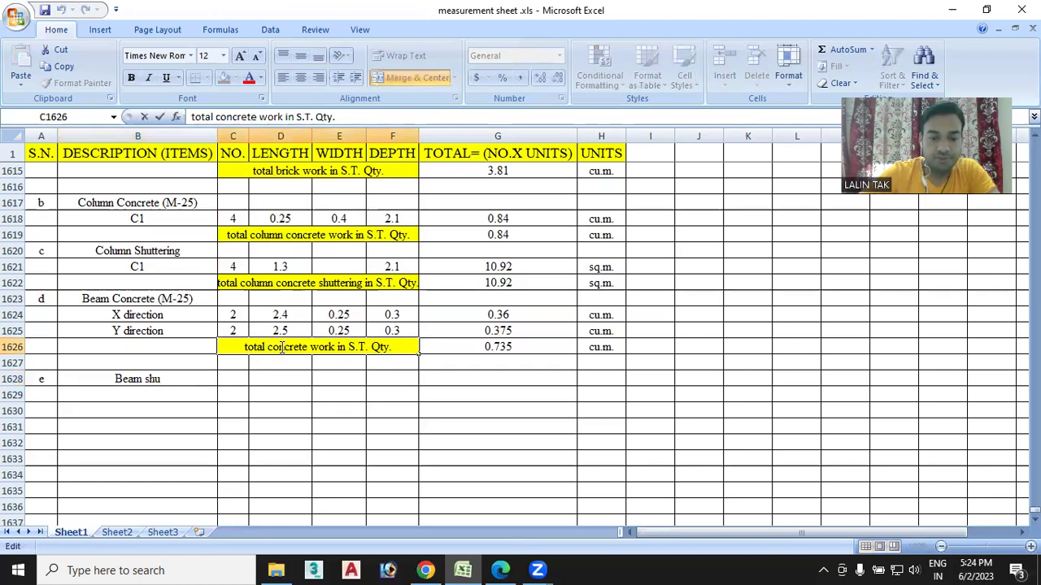
text(beam)
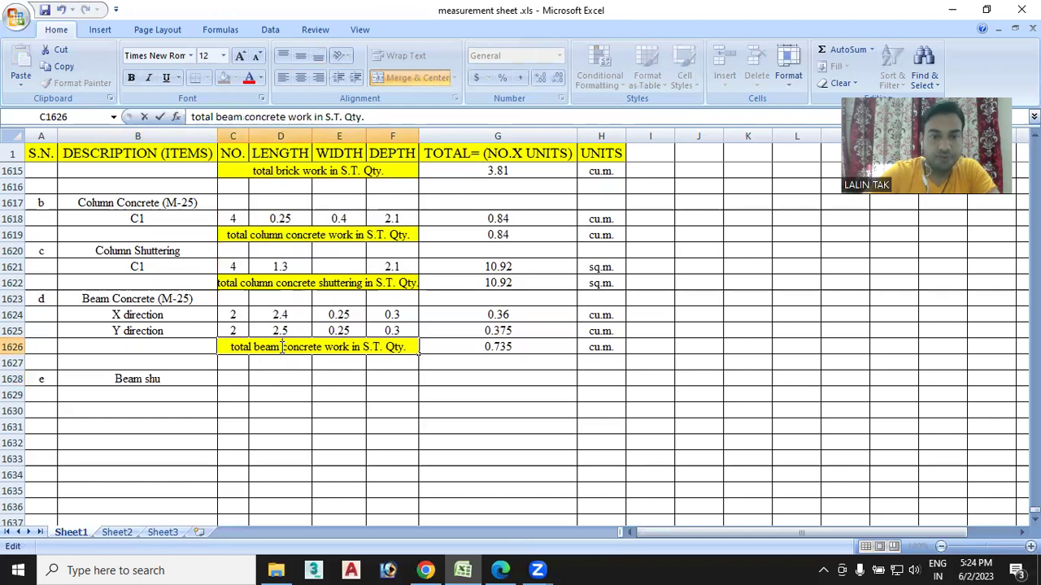
double_click(176, 379)
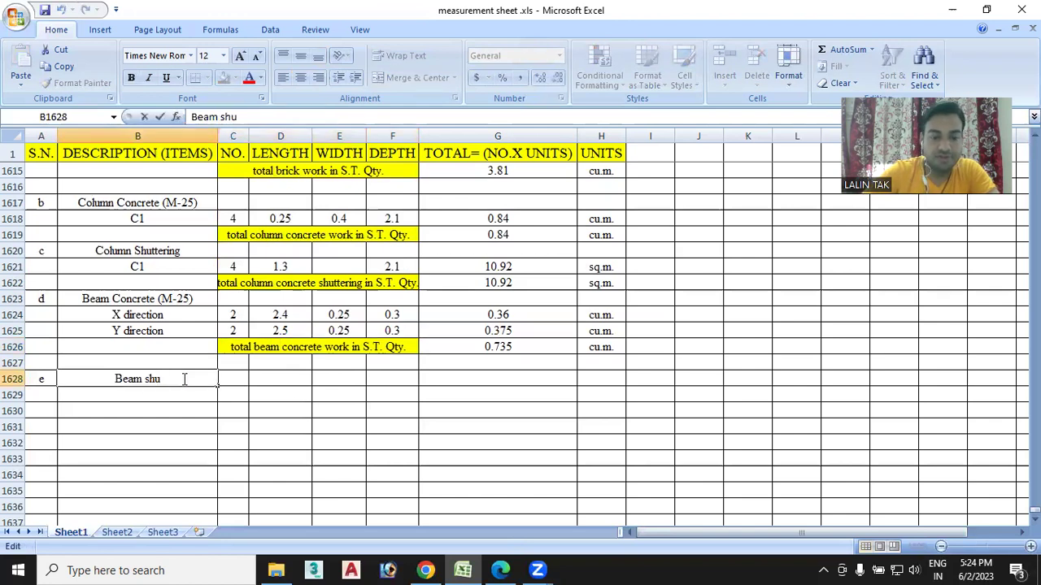
text(ttering)
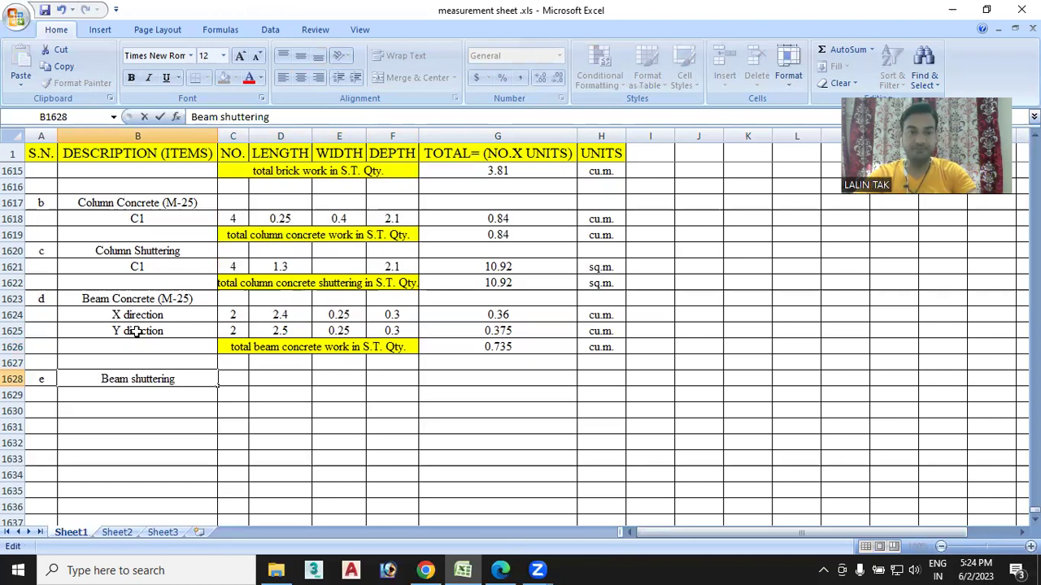
Copy the X and Y direction labels under Beam shuttering, then switch to the plan PDF.
drag(146, 315, 153, 332)
key(ctrl+c)
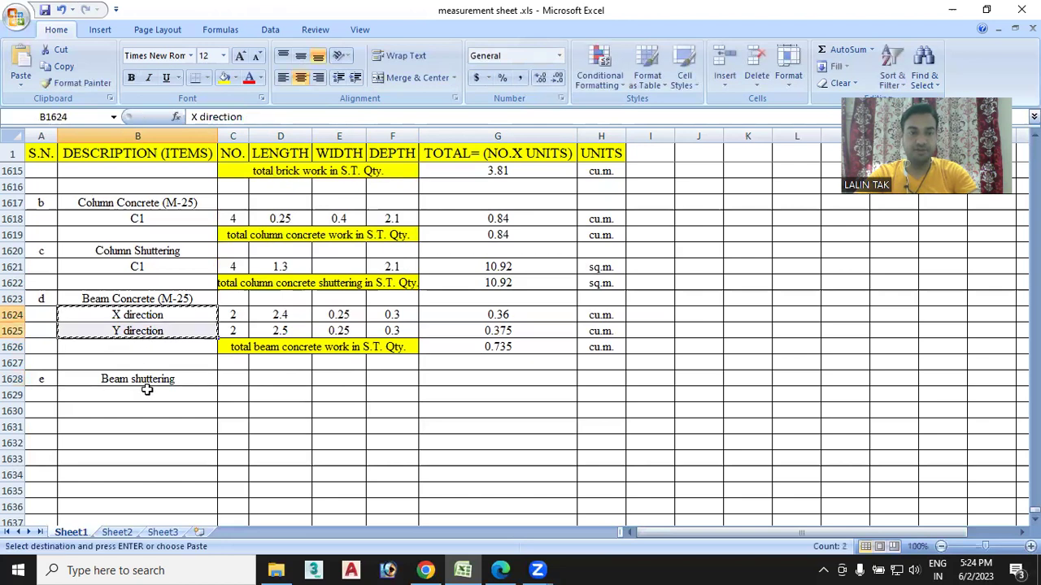
click(147, 390)
key(ctrl+v)
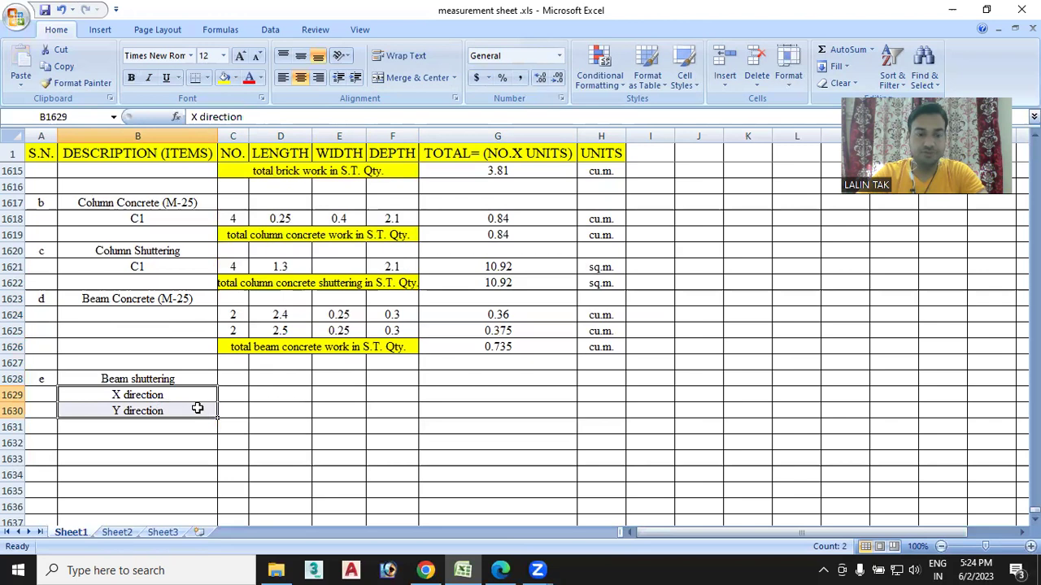
key(ctrl+c)
drag(168, 317, 173, 329)
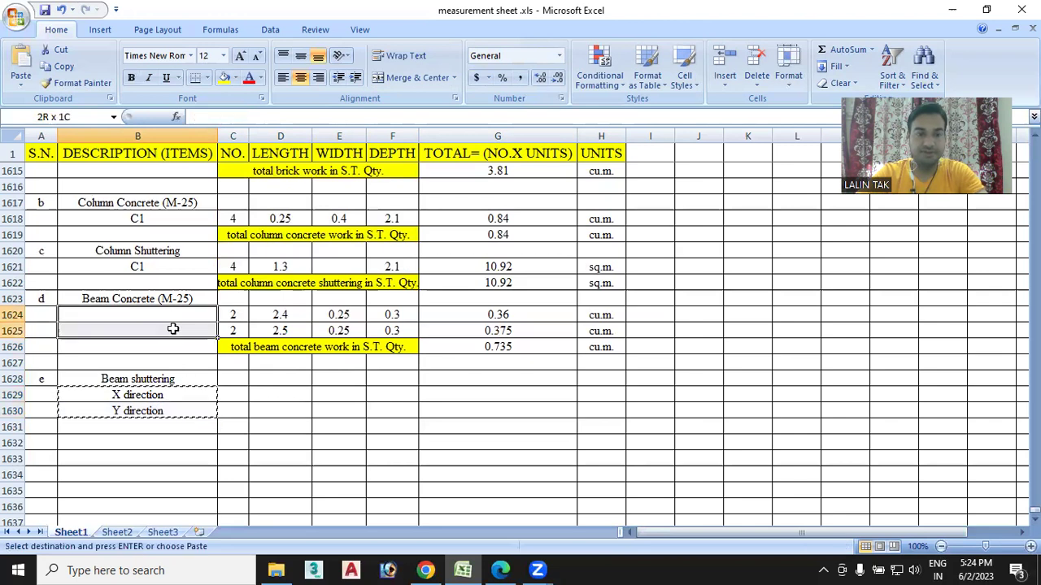
key(ctrl+v)
click(230, 394)
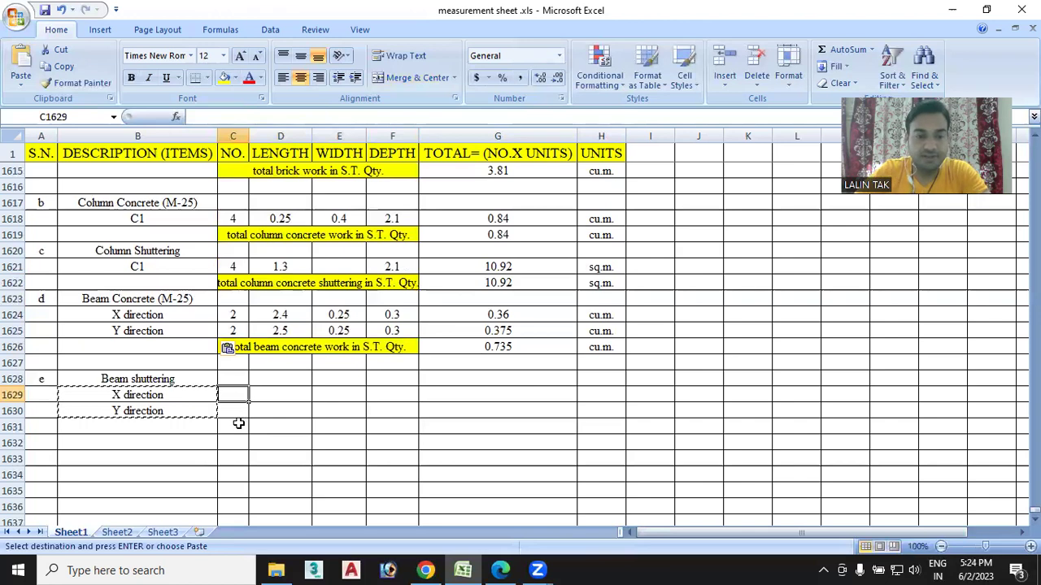
click(238, 413)
key(Escape)
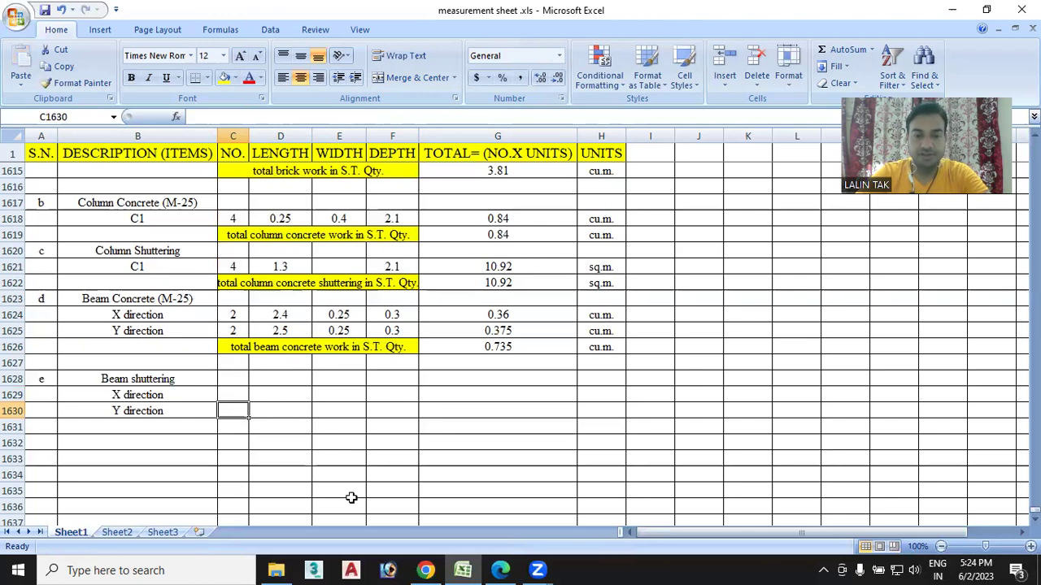
click(499, 569)
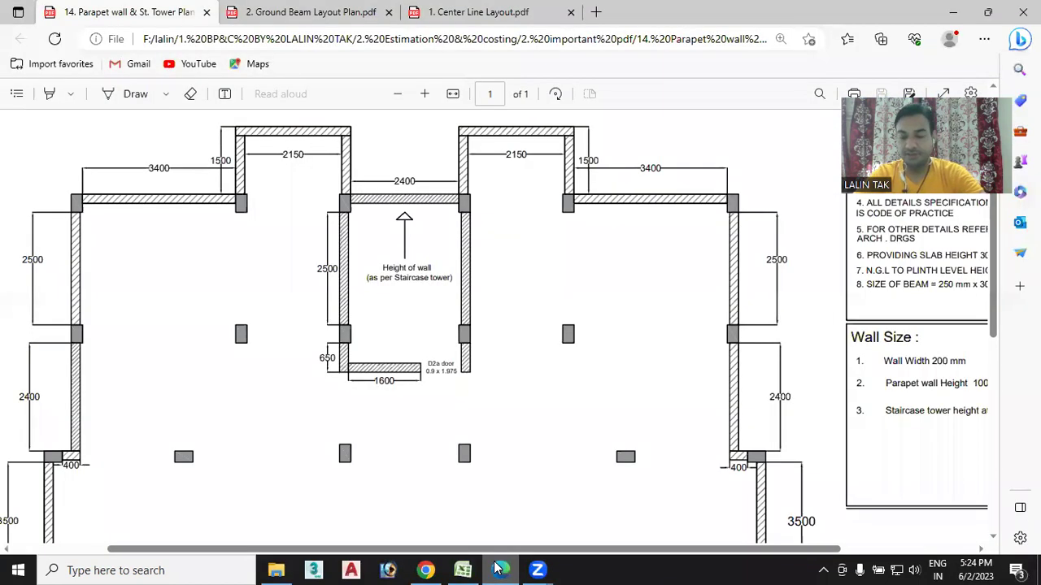
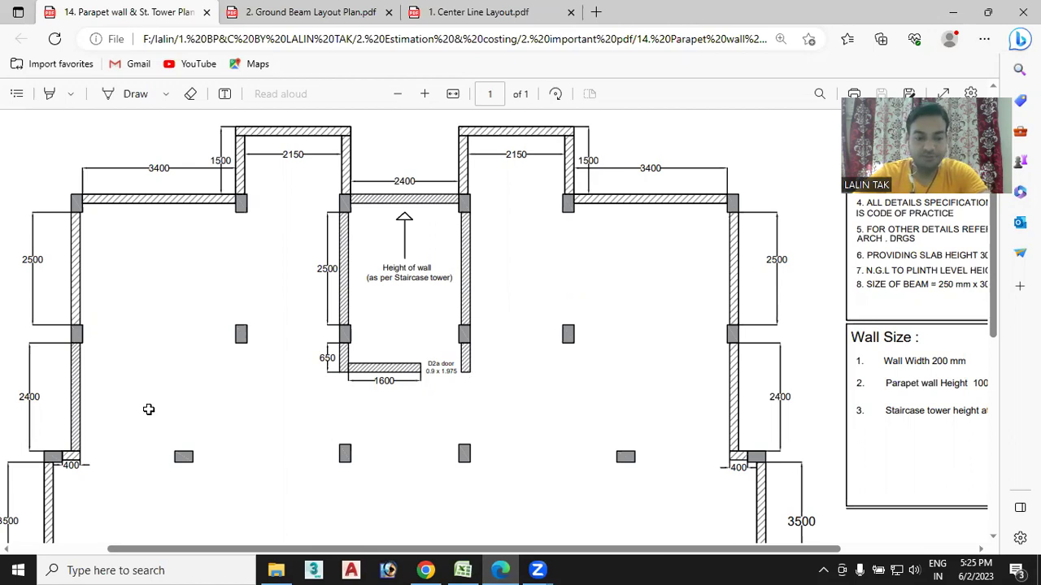
Move the Y direction label down one row.
key(alt+Tab)
key(ctrl+c)
click(150, 430)
key(ctrl+v)
Label B1629 'X direction (outer)' and B1630 'X direction (inner)'.
double_click(187, 396)
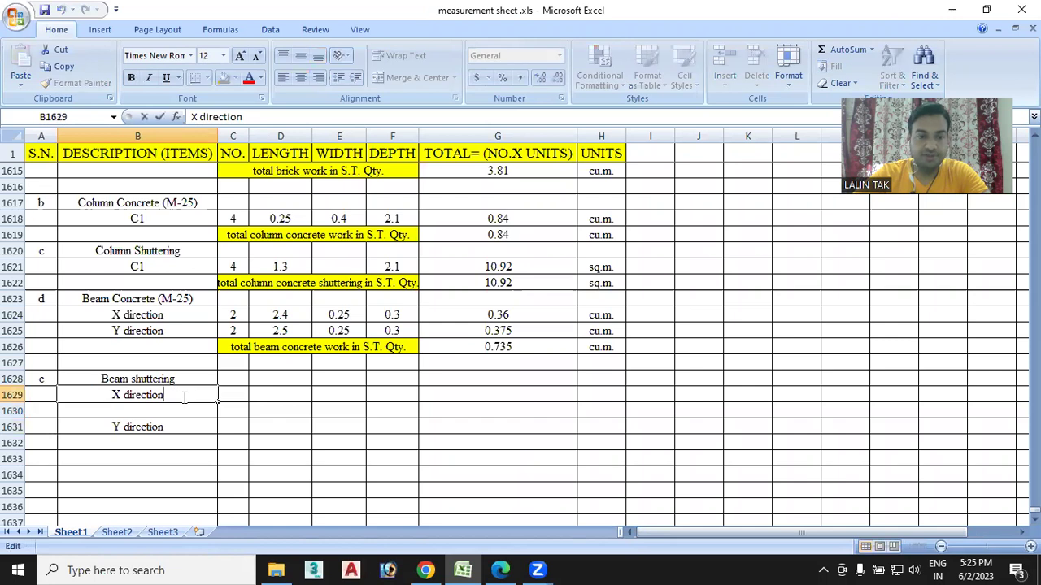
text(()
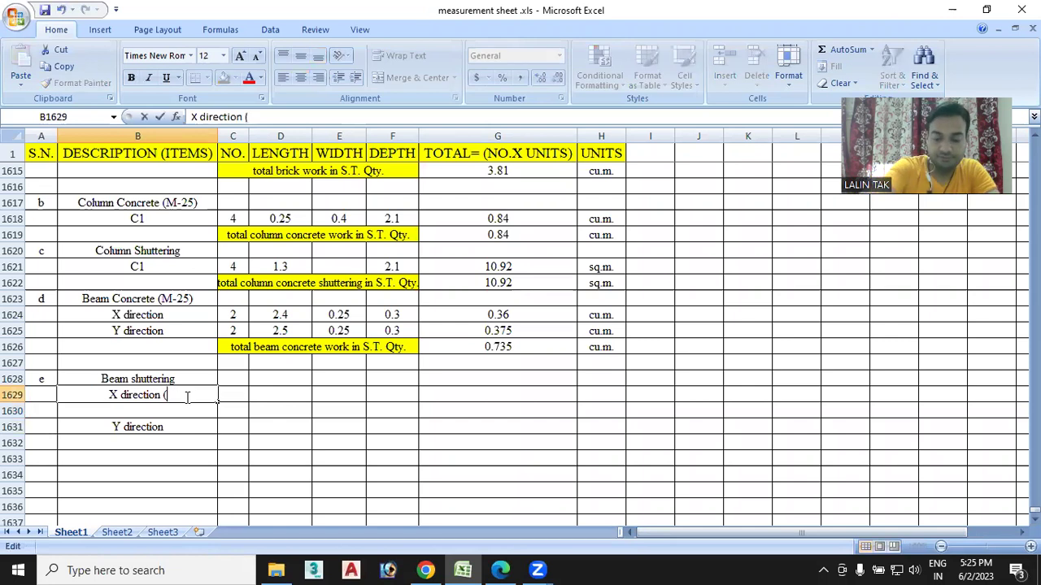
text(outer)
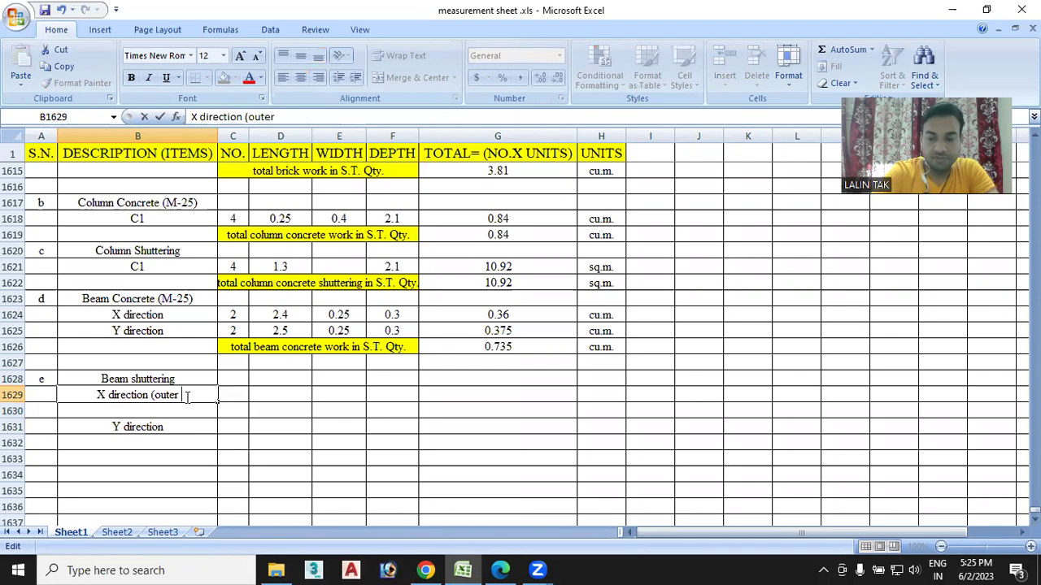
text())
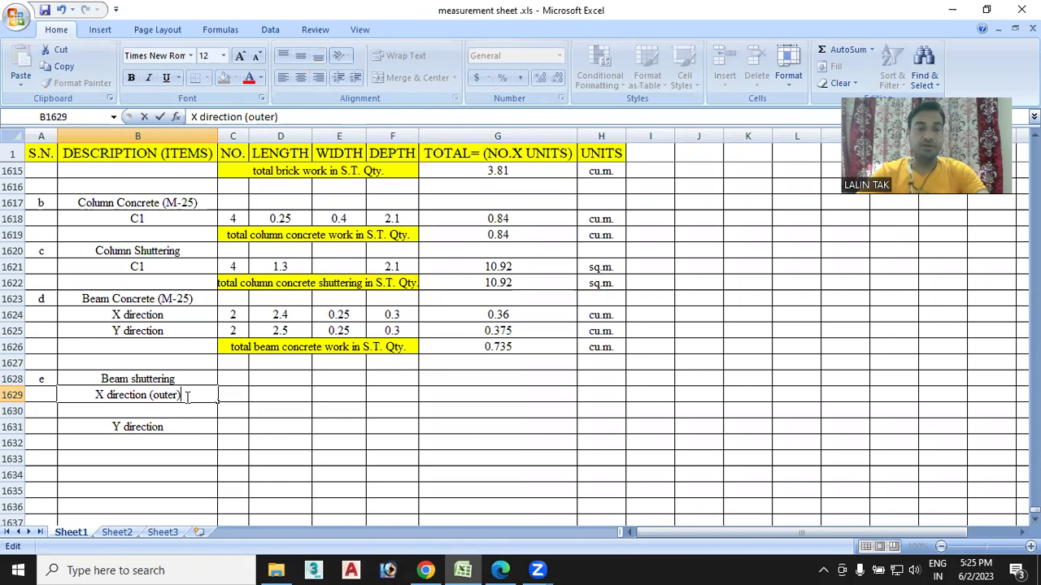
key(Return)
click(189, 396)
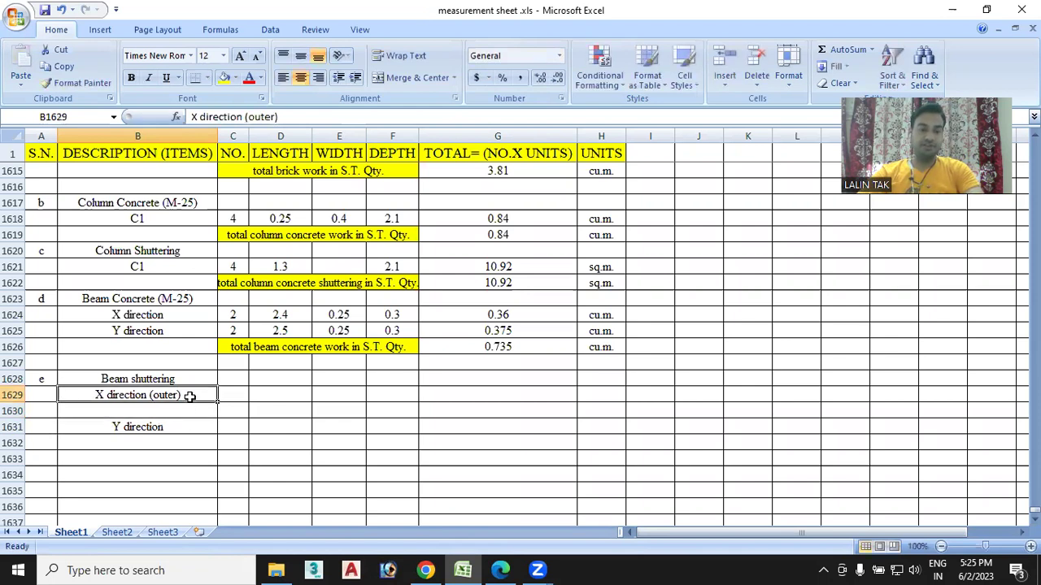
key(ctrl+c)
click(171, 412)
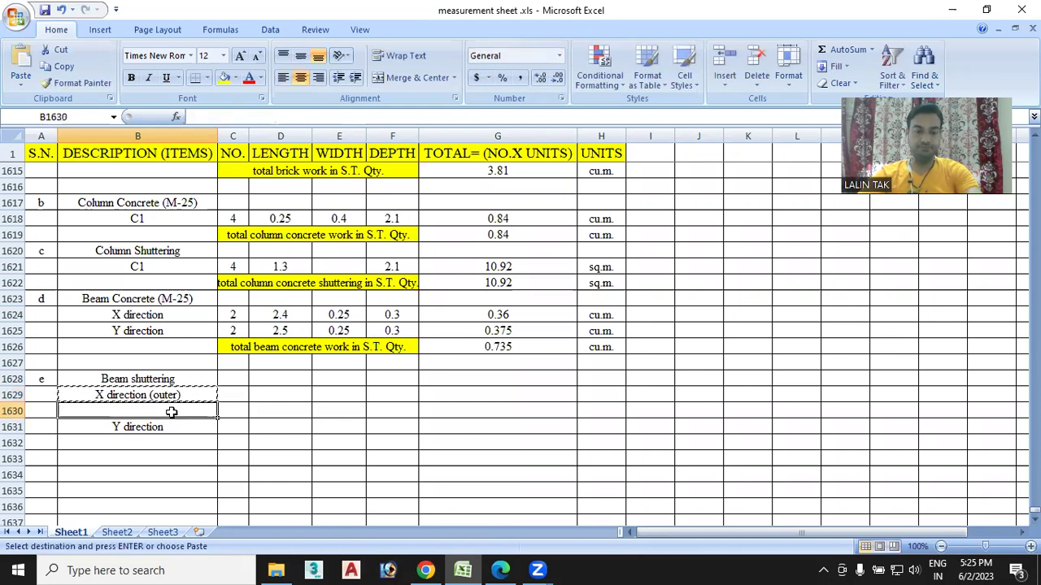
key(ctrl+v)
double_click(177, 411)
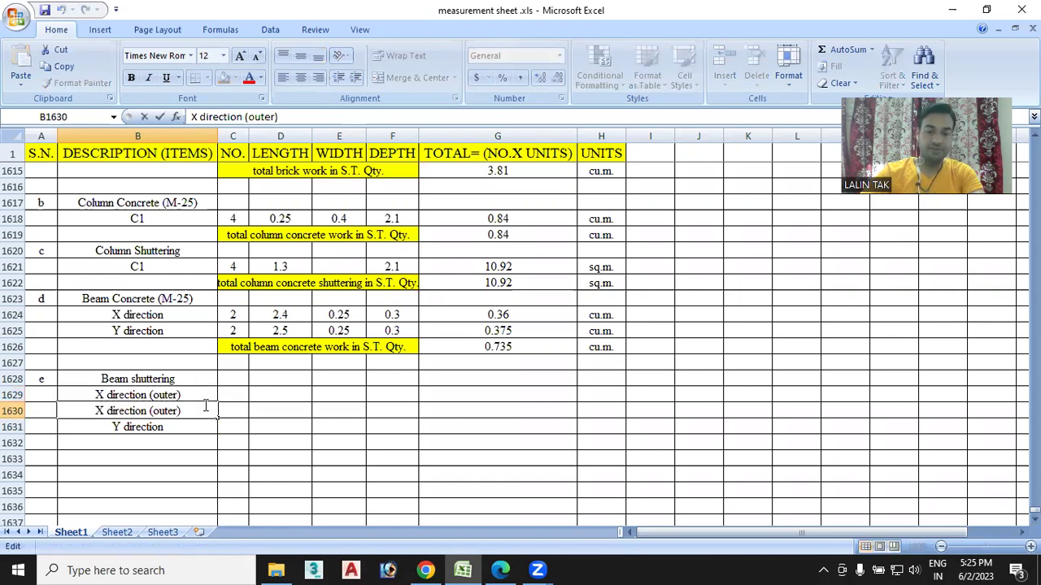
key(BackSpace)
key(BackSpace)
key(BackSpace)
key(BackSpace)
key(BackSpace)
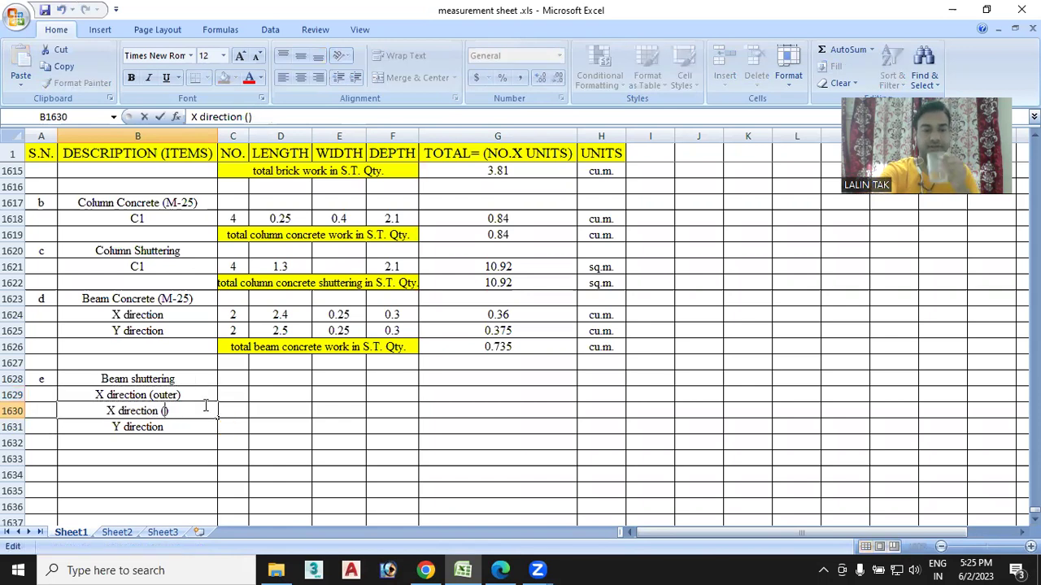
text(inner)
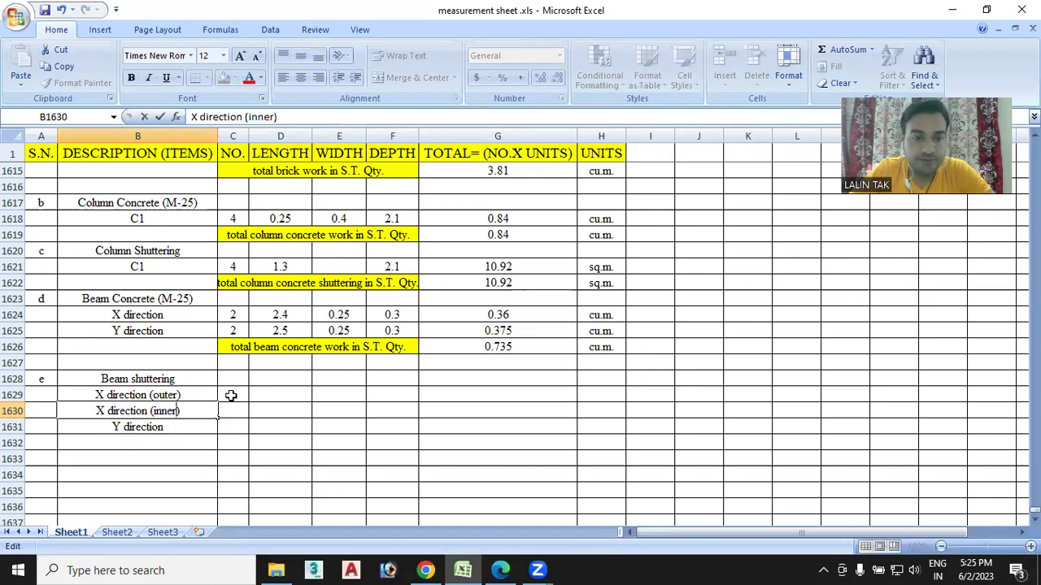
Enter a count of 1 for the outer X direction row in C1629.
click(231, 395)
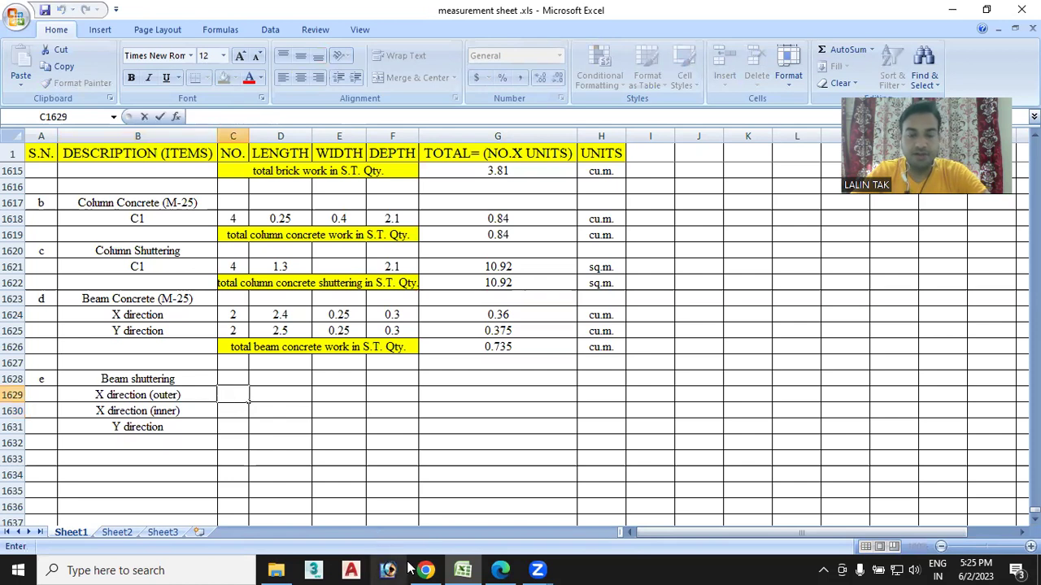
mouse_move(462, 570)
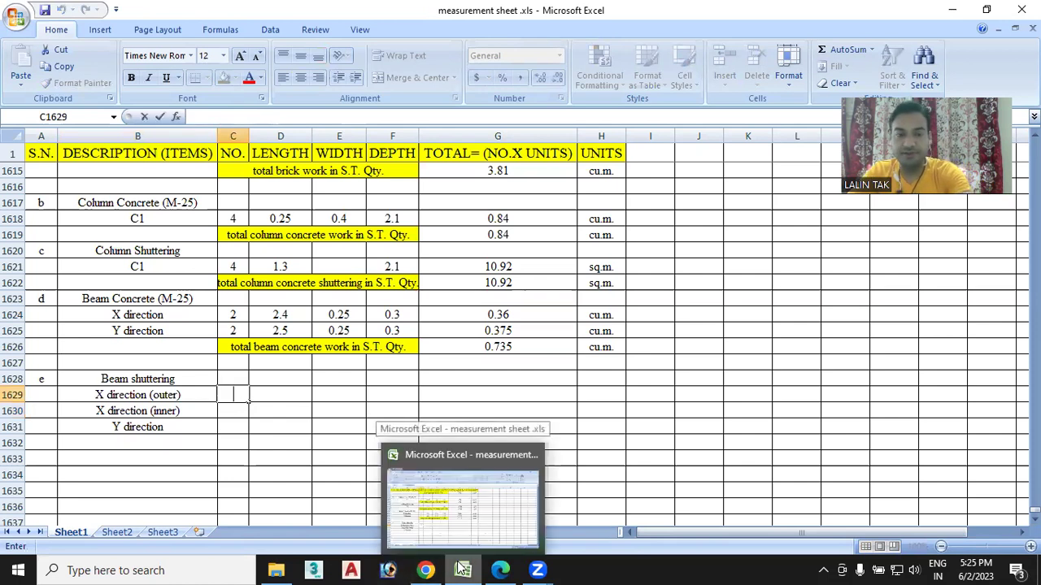
text(1)
key(Return)
Enter count 1 for the inner row, checking the parapet wall drawing.
text(1)
key(Return)
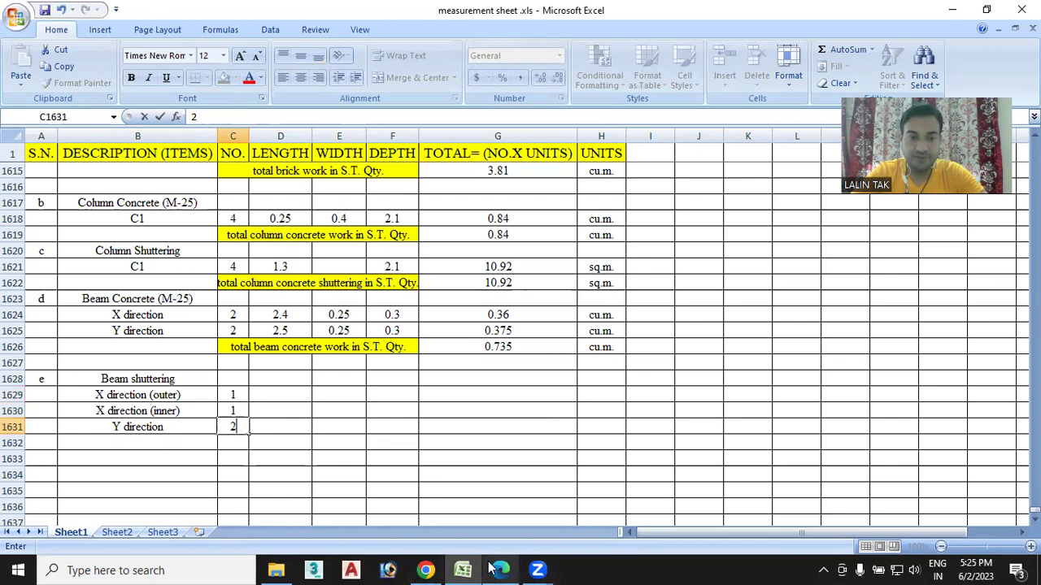
mouse_move(500, 570)
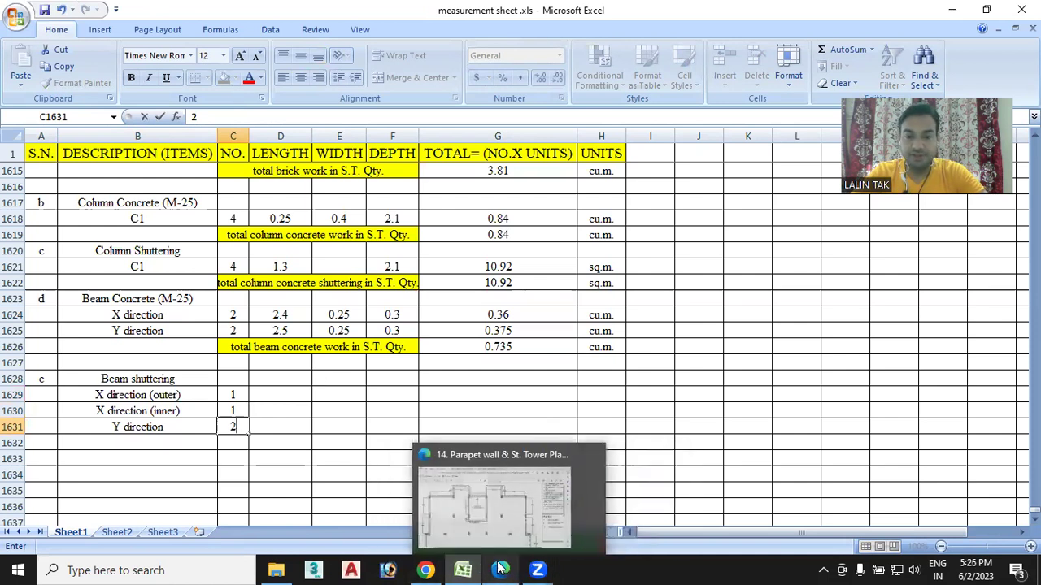
click(488, 513)
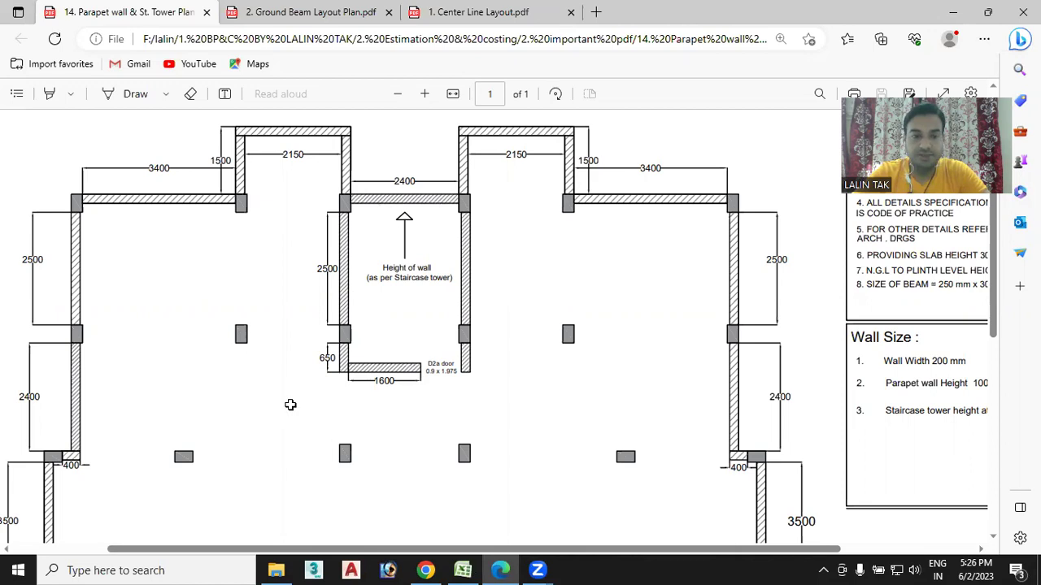
key(alt+Tab)
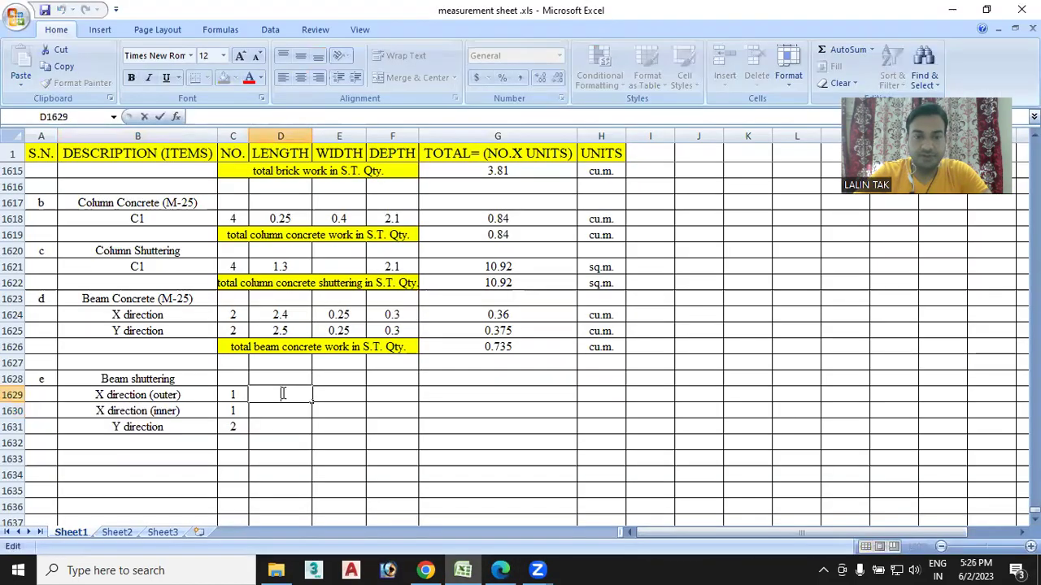
Enter length 2.4 for the X direction rows and begin the F1629 depth formula.
text(2.4)
key(Return)
text(2.4)
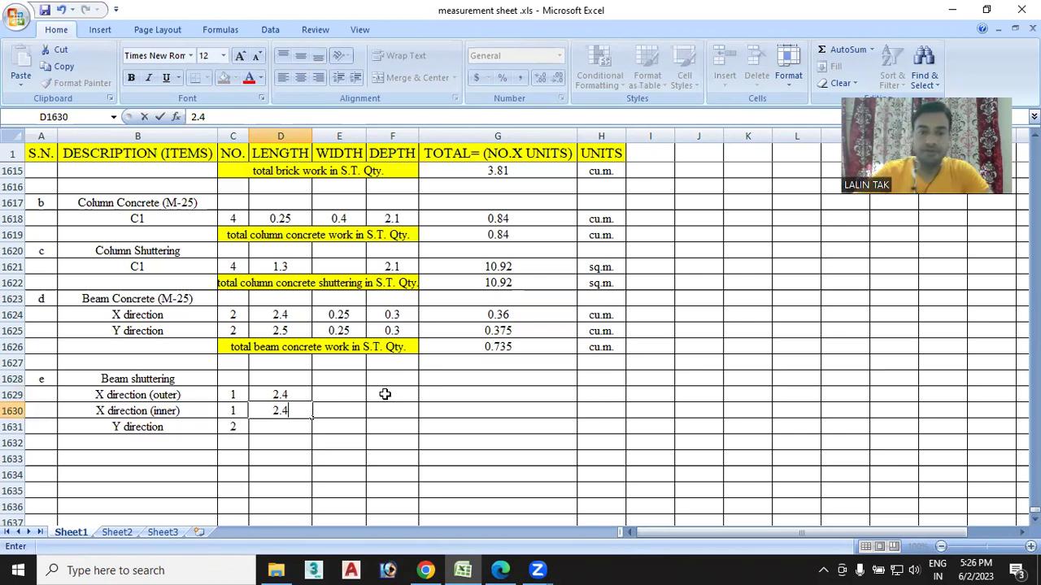
click(384, 394)
text(=)
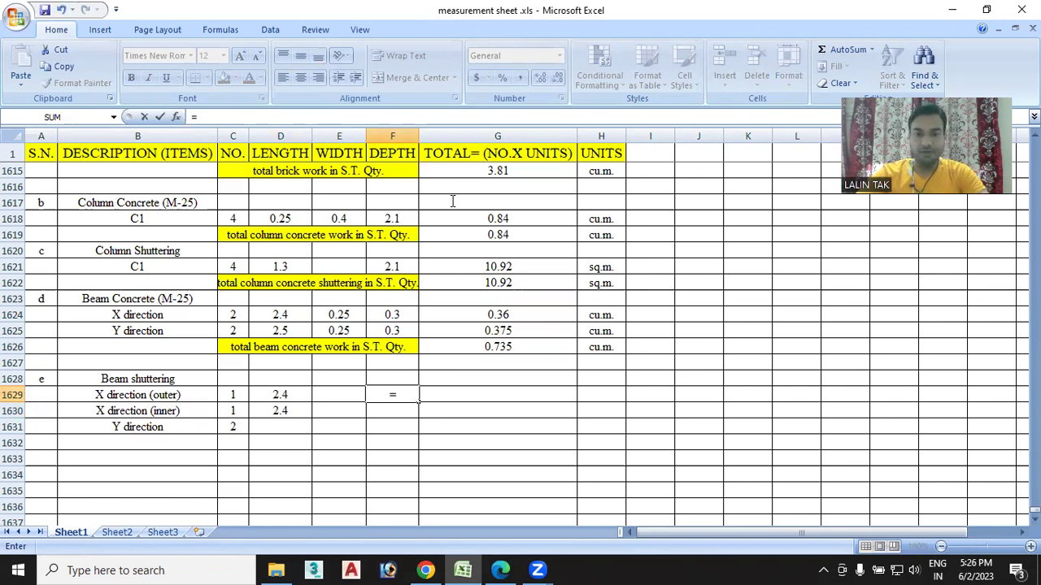
Enter =0.3+0.25+0.175 as the outer-row depth in F1629, using the Ground Beam Layout Plan.
key(alt+Tab)
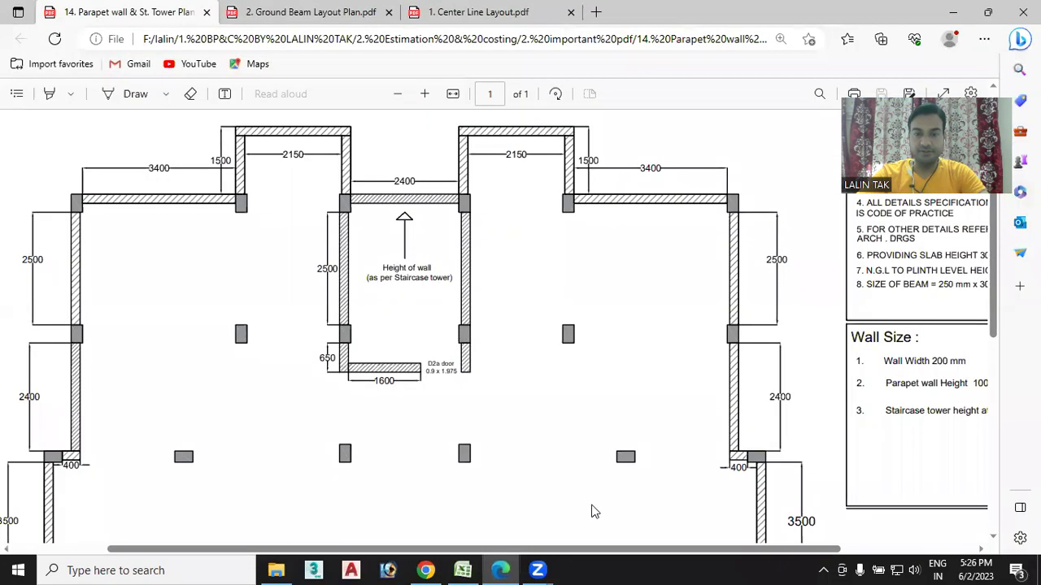
click(325, 12)
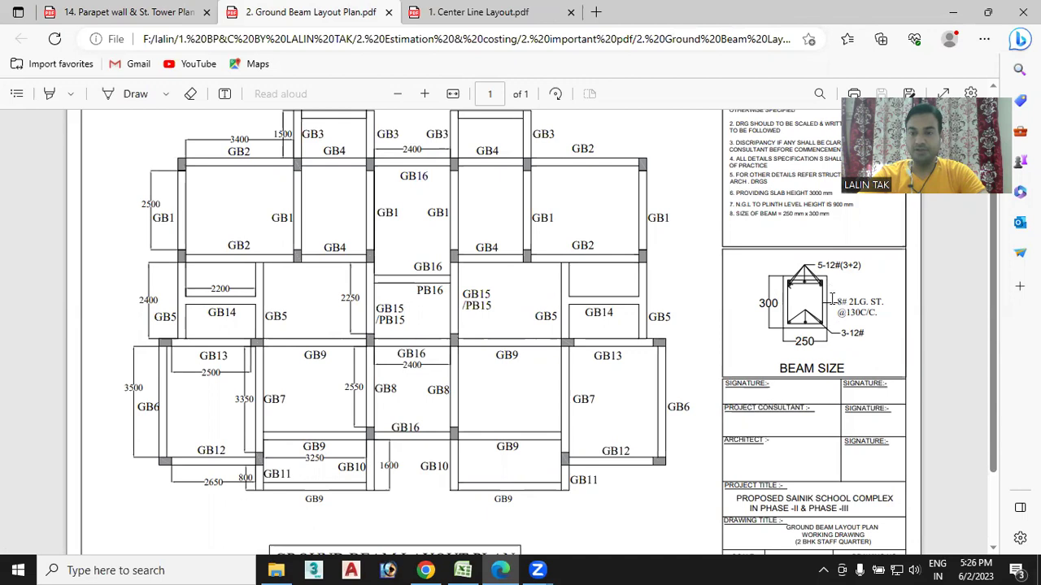
click(462, 570)
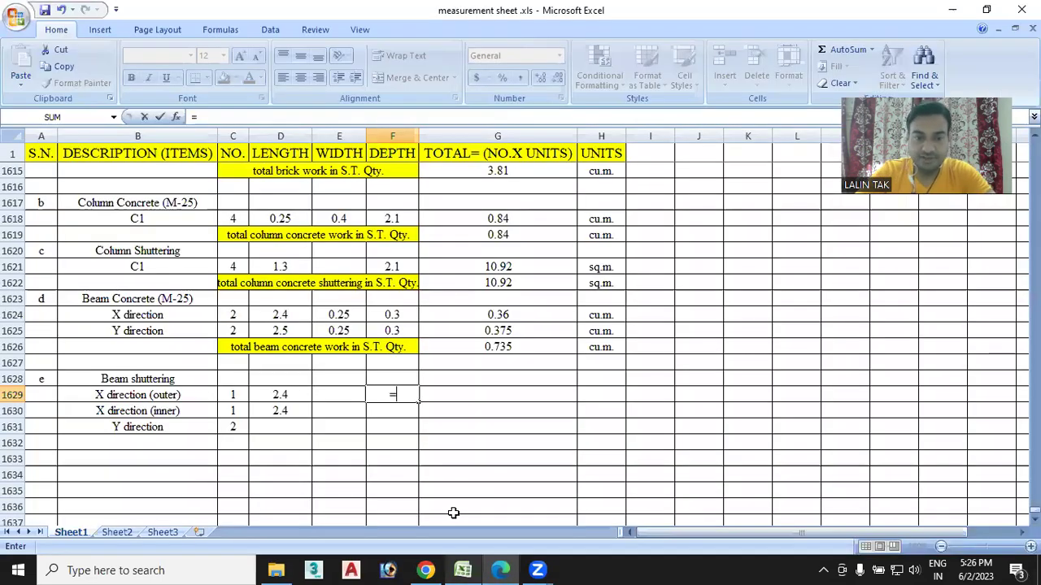
text(0.3-)
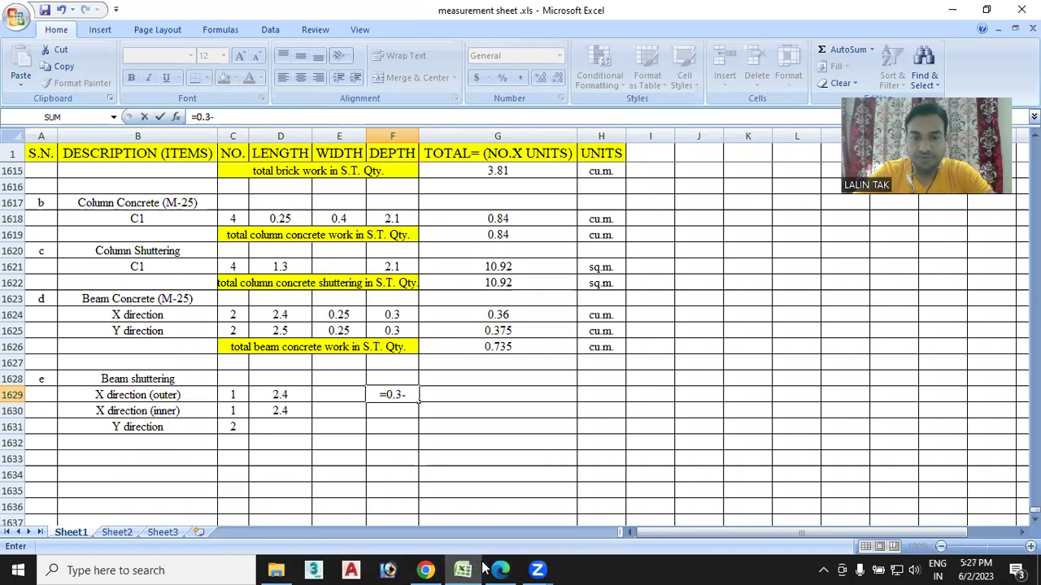
mouse_move(462, 570)
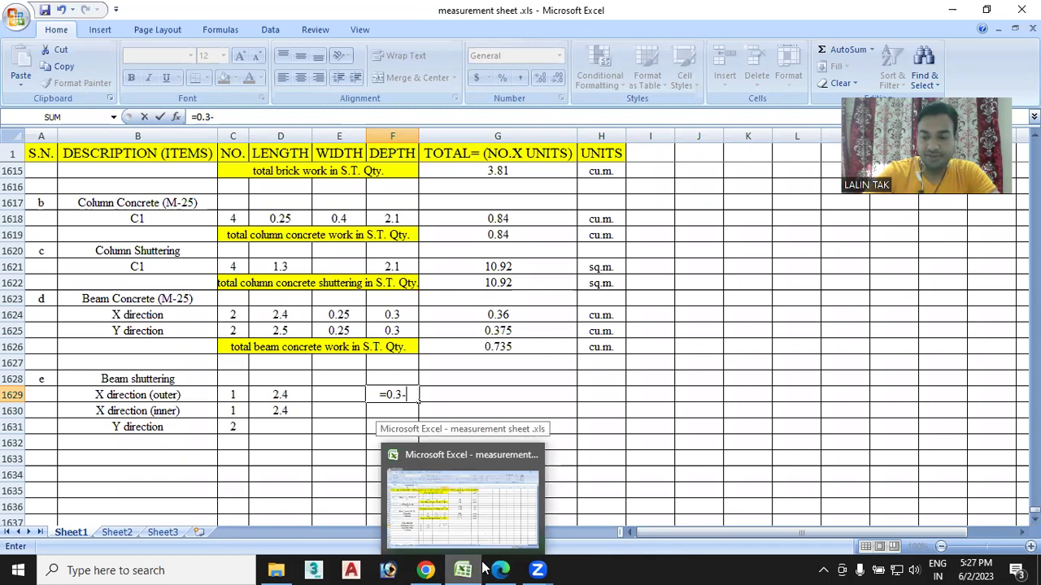
text(0.25)
key(BackSpace)
key(BackSpace)
key(BackSpace)
key(BackSpace)
key(BackSpace)
text(+)
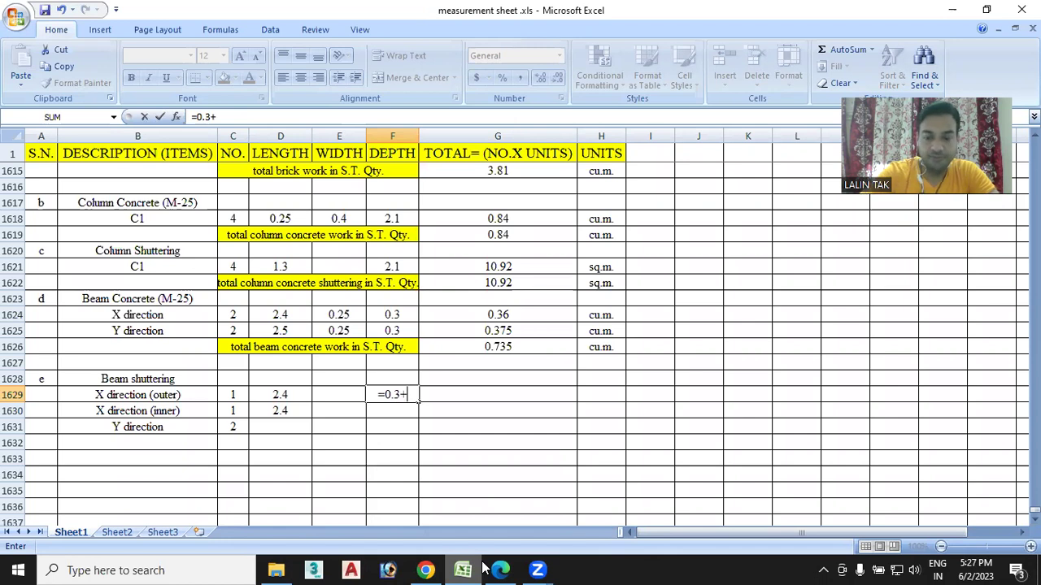
text(0.25)
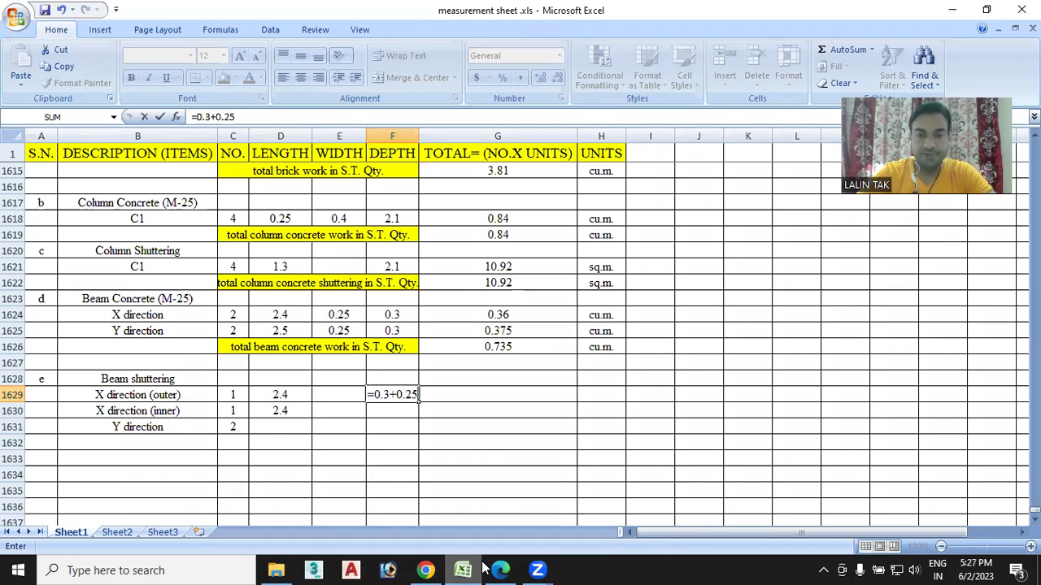
text(+)
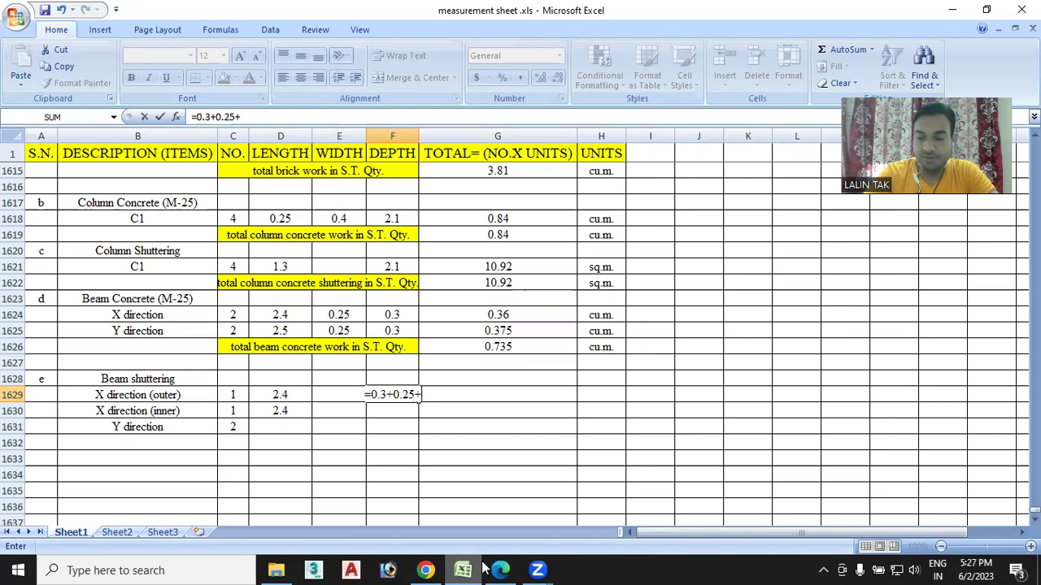
click(501, 569)
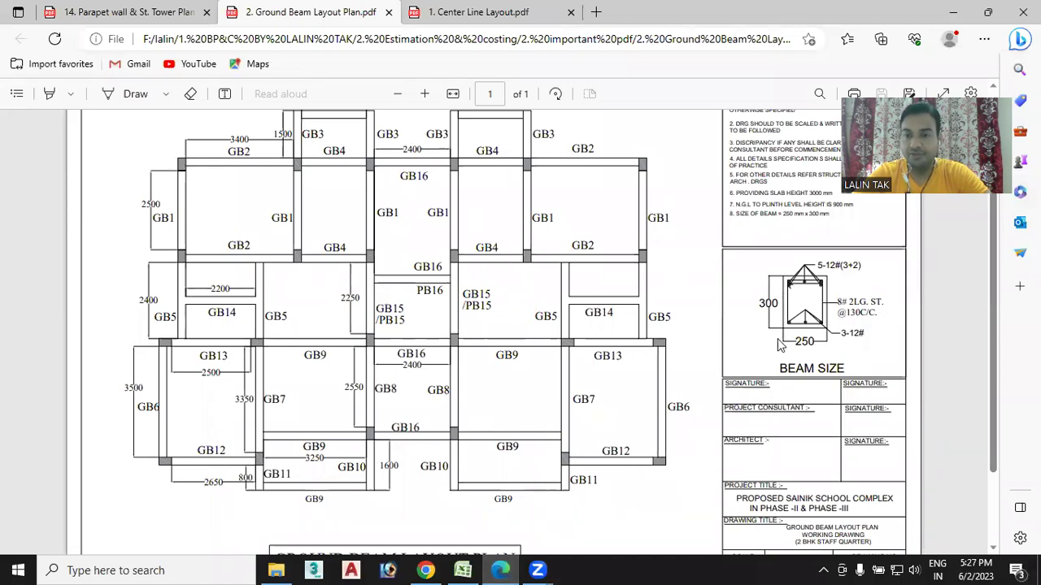
click(463, 570)
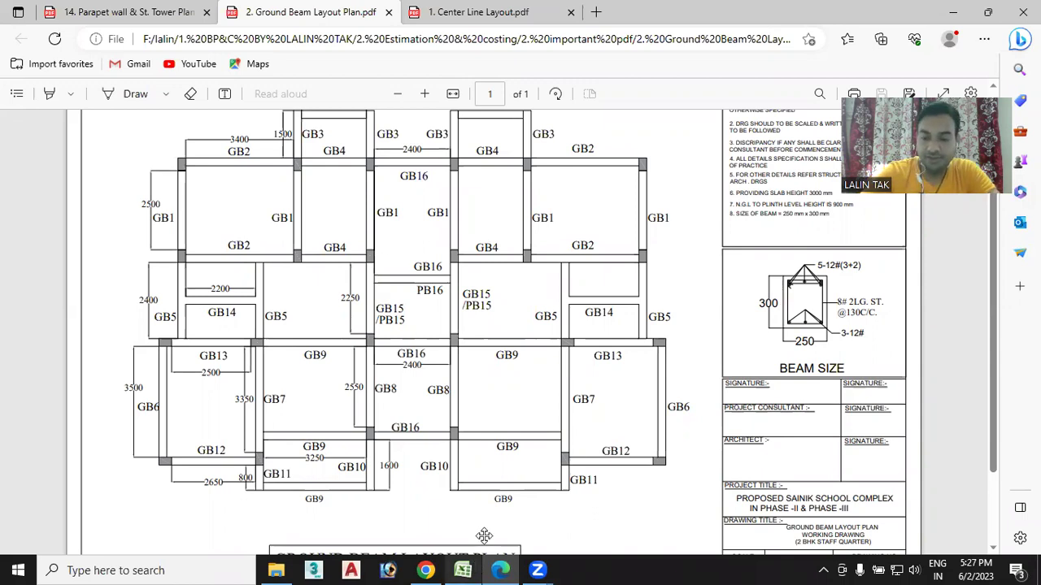
text(175)
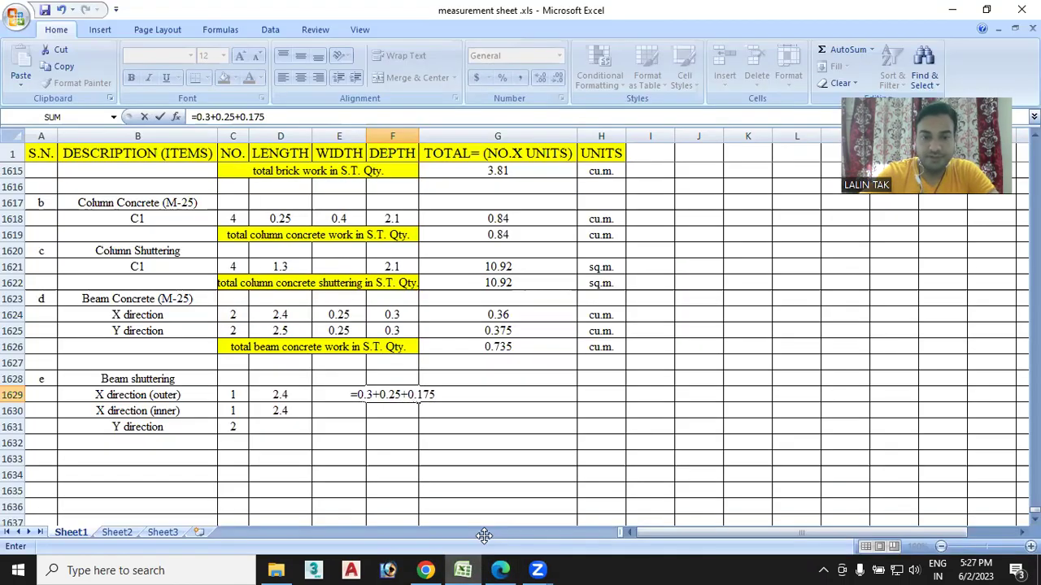
key(Return)
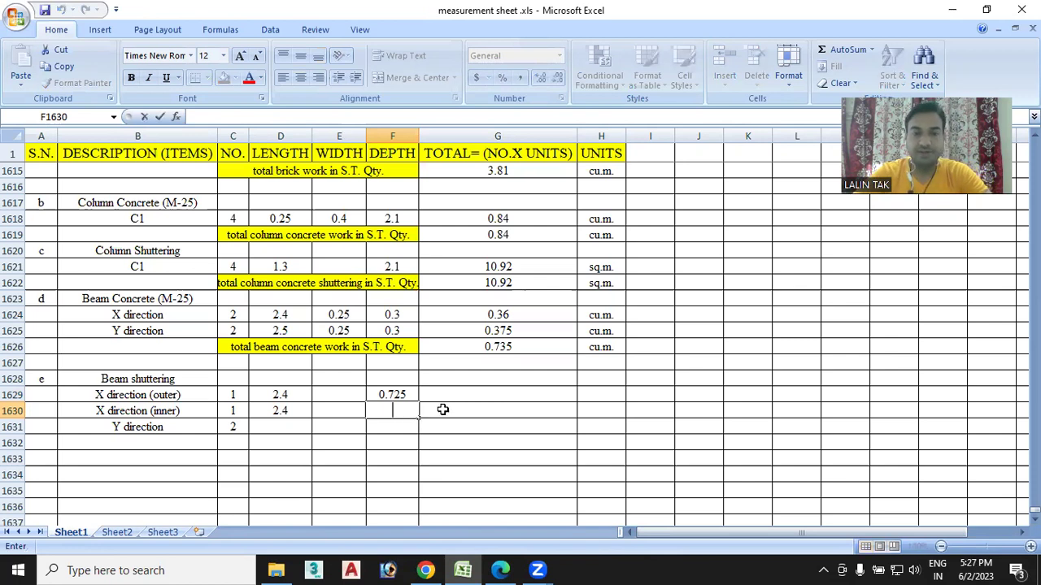
Copy the outer depth formula from F1629 into F1630.
click(415, 401)
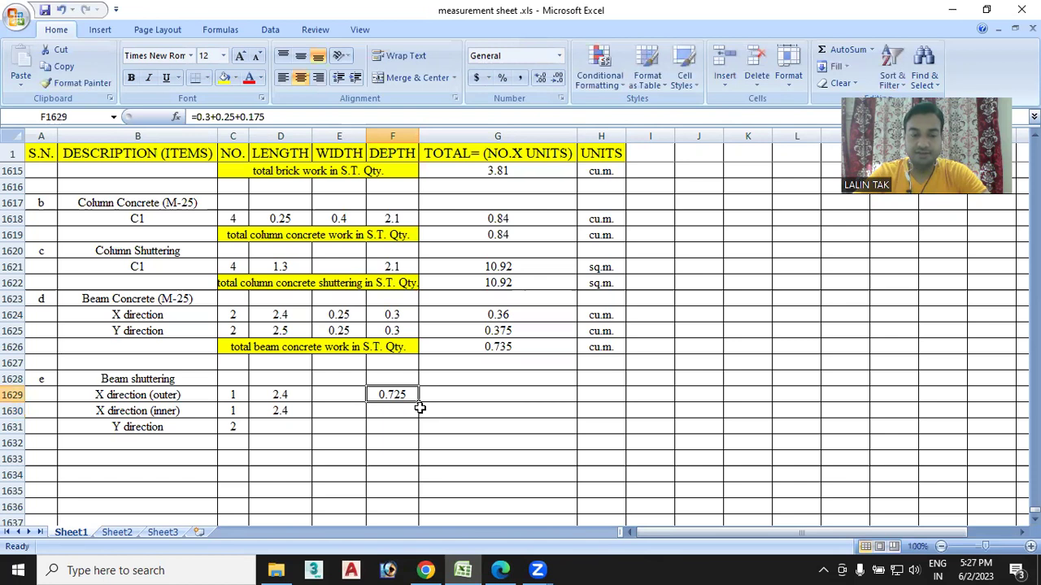
key(ctrl+c)
click(388, 410)
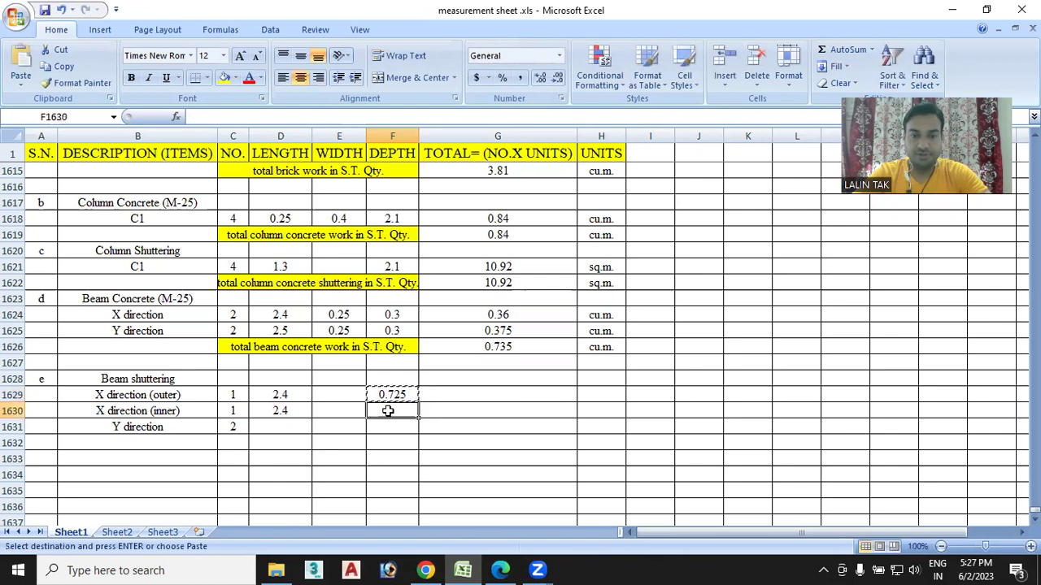
key(ctrl+v)
Change F1630 to =0.175+0.25+0.175 (0.6), then bring up the Parapet wall plan.
double_click(390, 410)
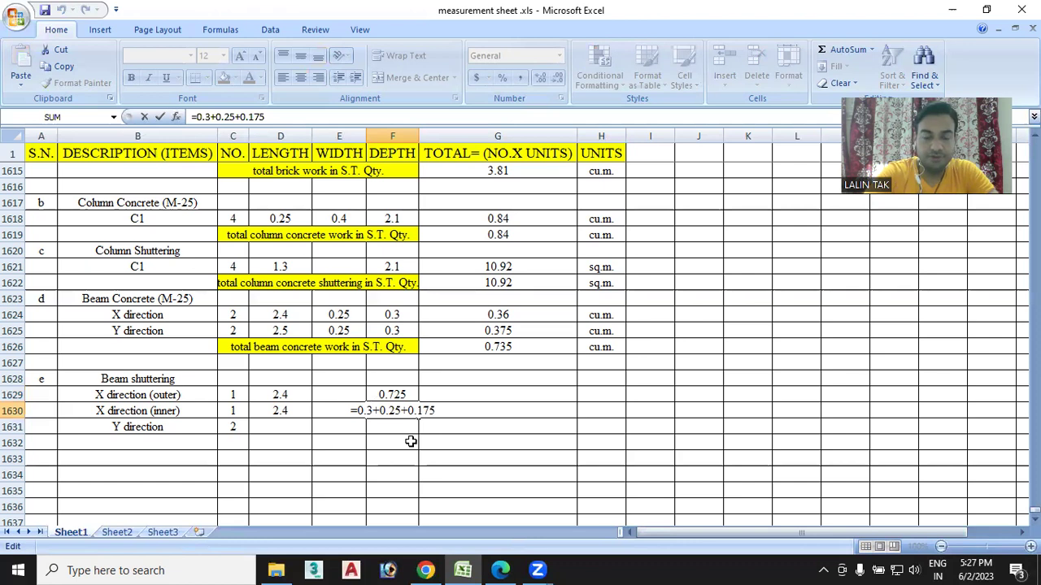
key(BackSpace)
text(175)
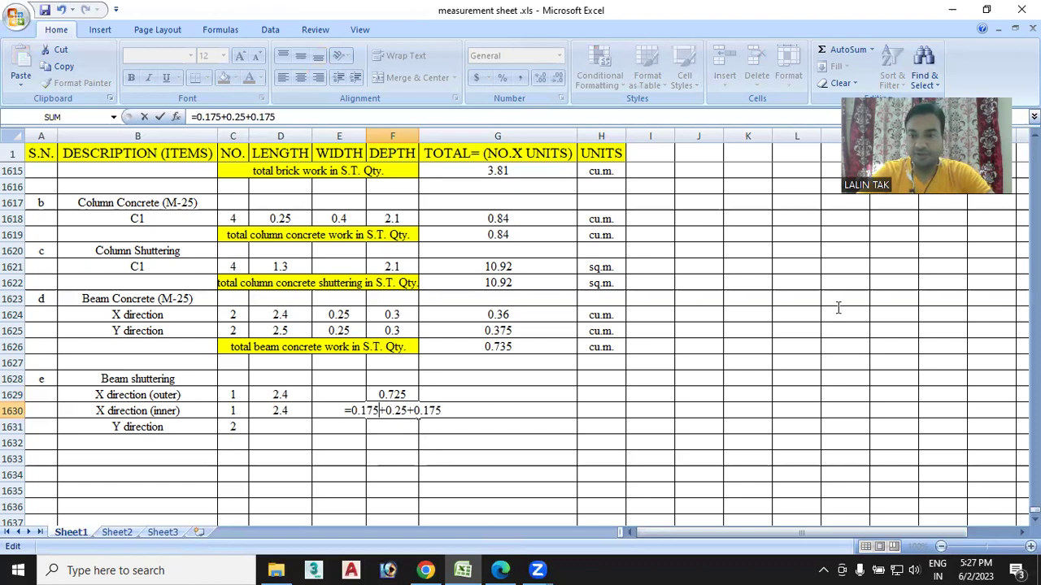
key(alt+Tab)
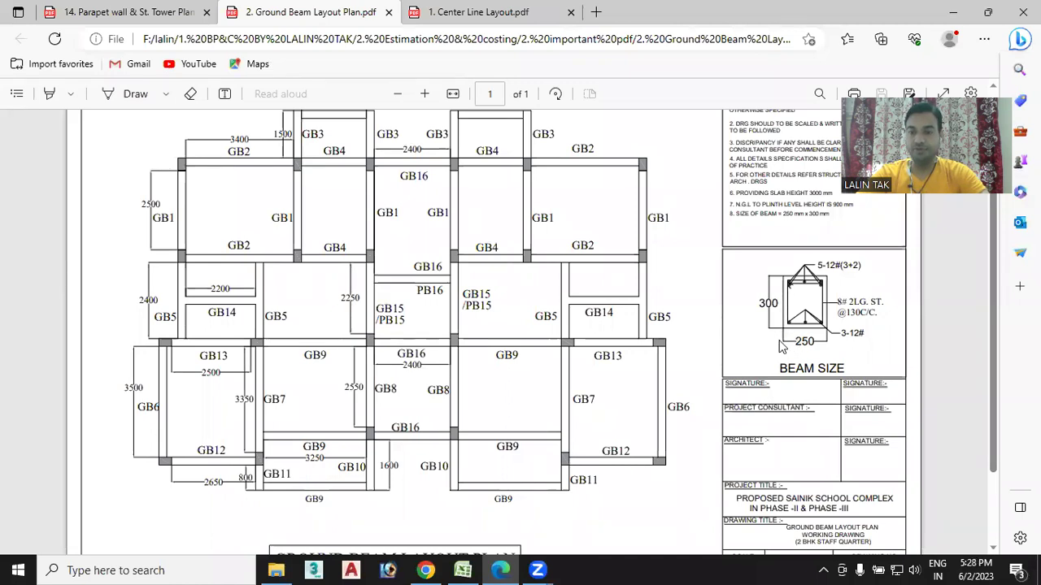
click(476, 569)
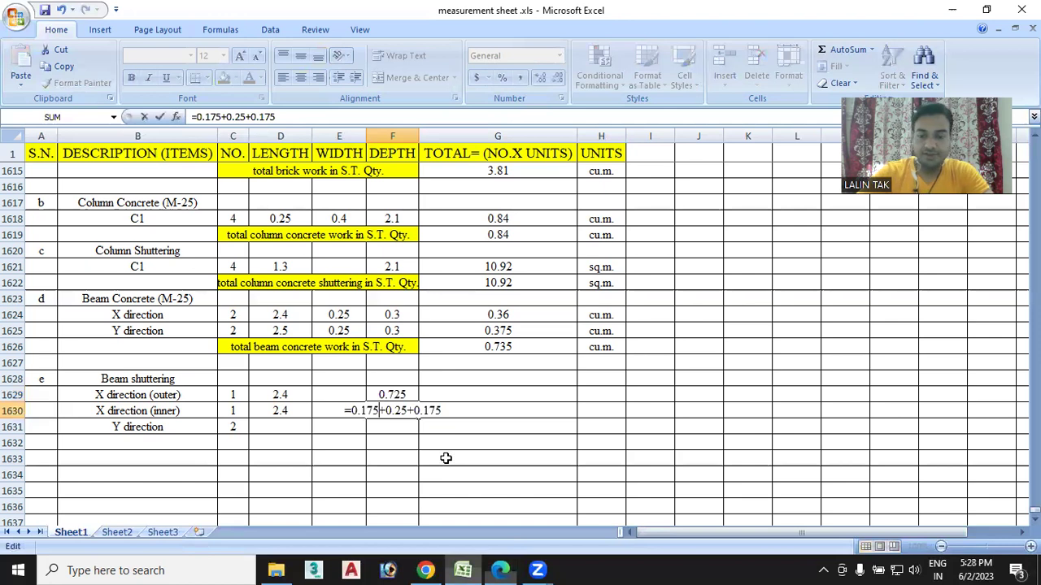
key(Return)
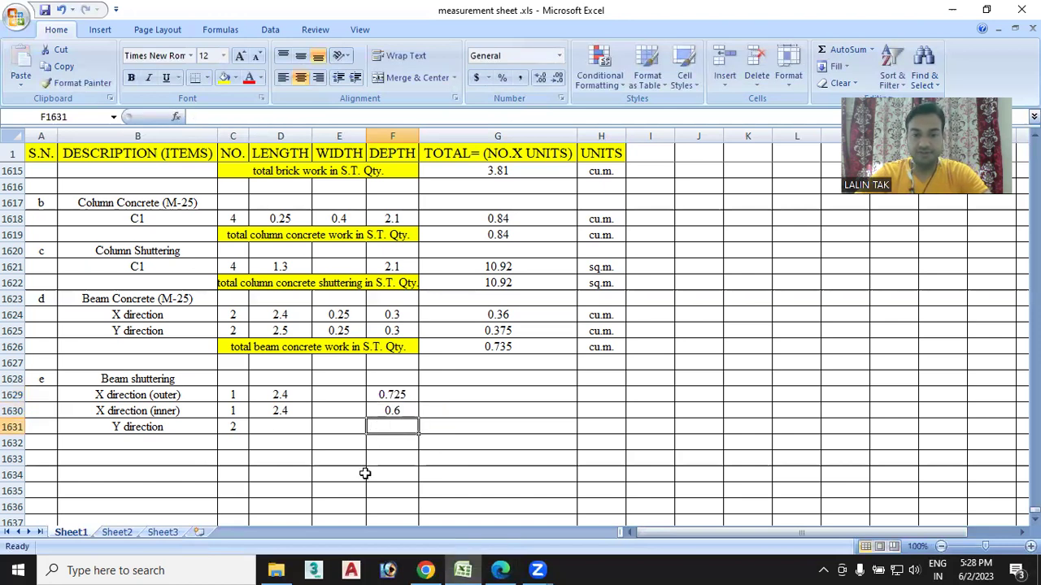
key(alt+Tab)
click(175, 10)
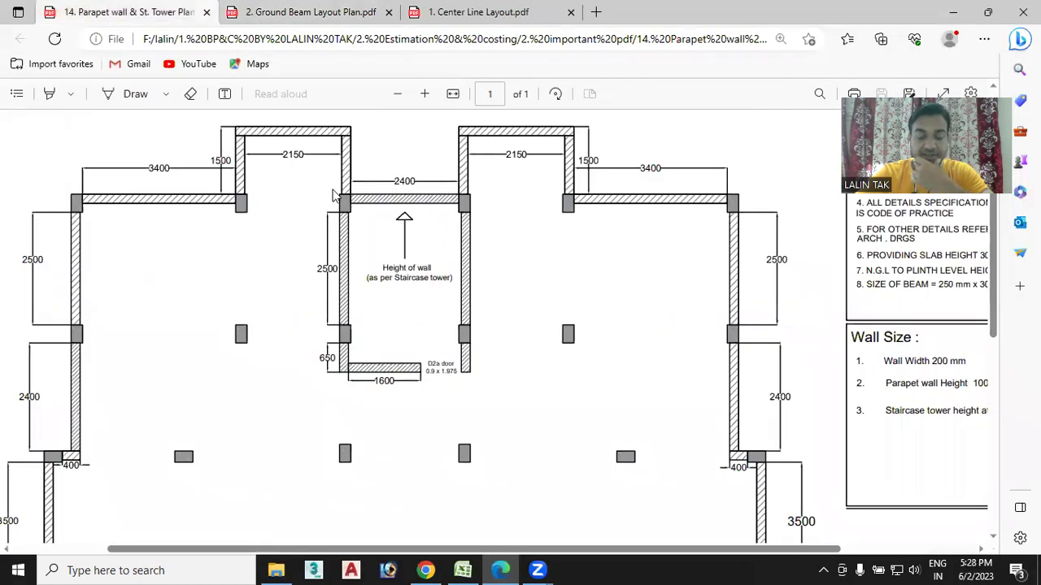
Give the Y direction row length 2.5 and depth 0.725.
click(462, 570)
double_click(305, 426)
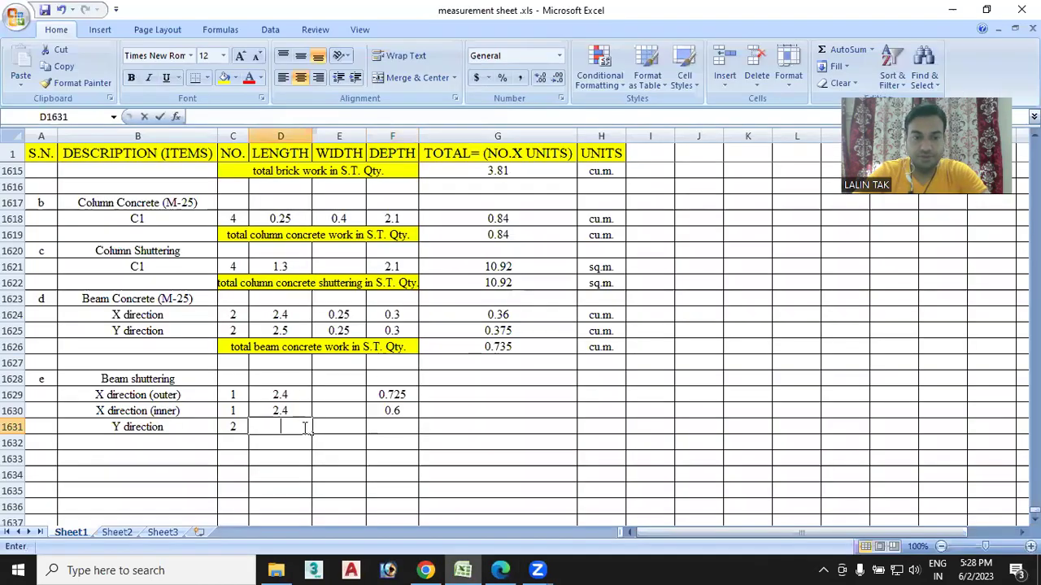
text(2.5)
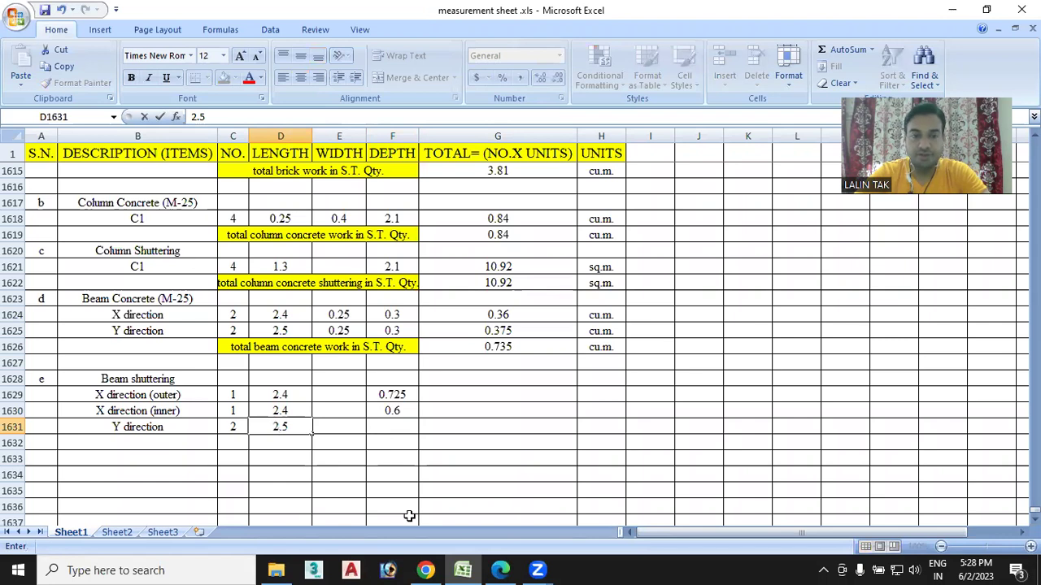
click(502, 569)
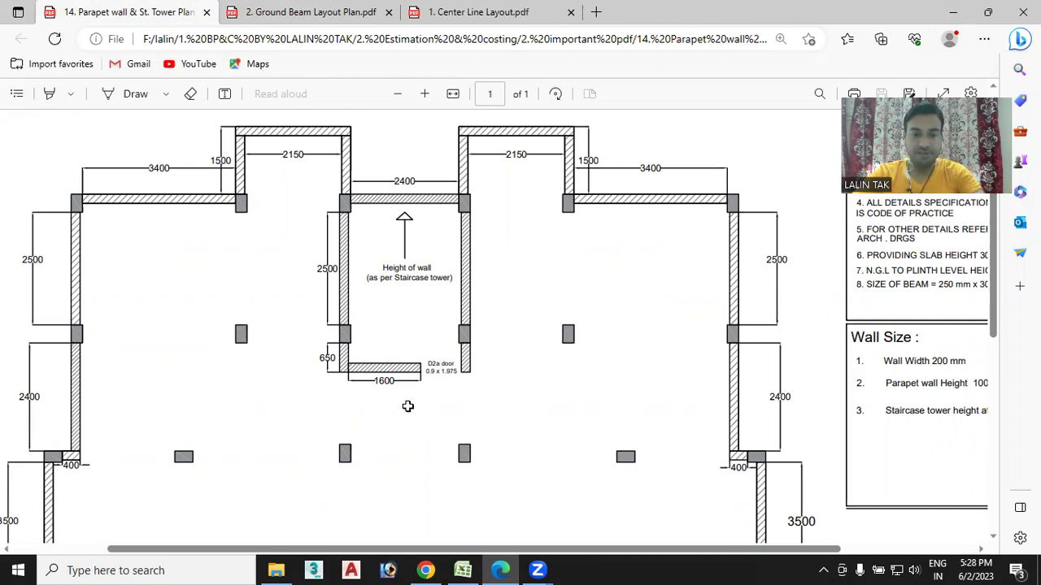
key(alt+Tab)
click(400, 425)
key(ctrl+v)
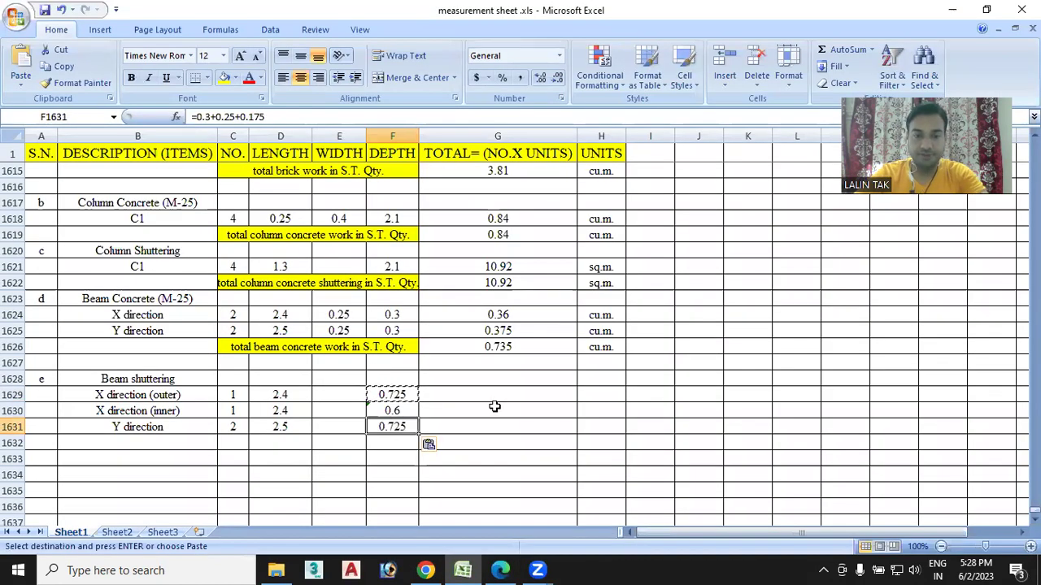
Compute row totals with =C1629*D1629*F1629, filled down to row 1631.
click(470, 398)
text(=)
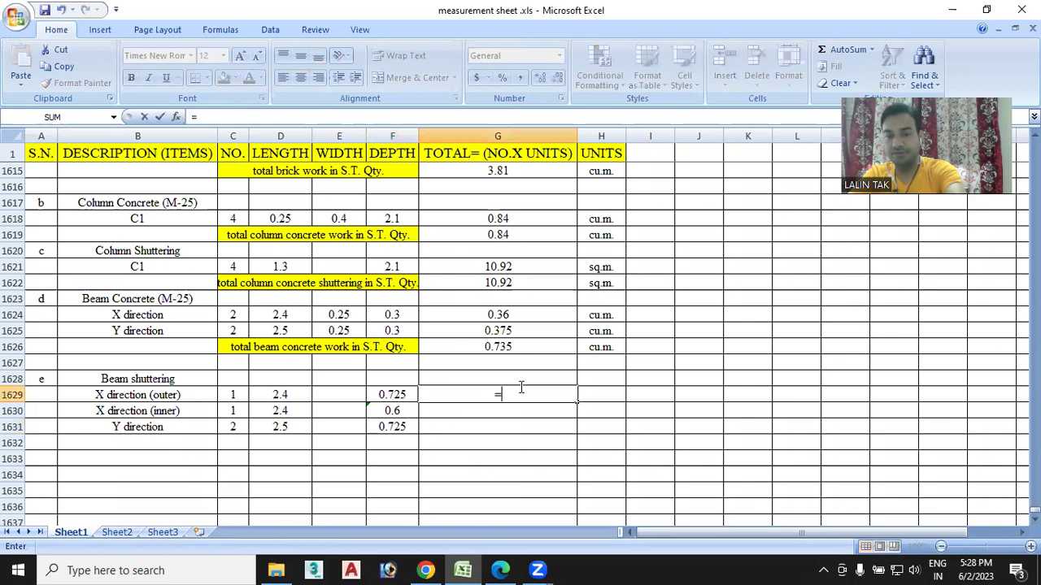
click(239, 393)
text(*)
click(280, 395)
text(*)
click(386, 392)
key(Return)
click(537, 395)
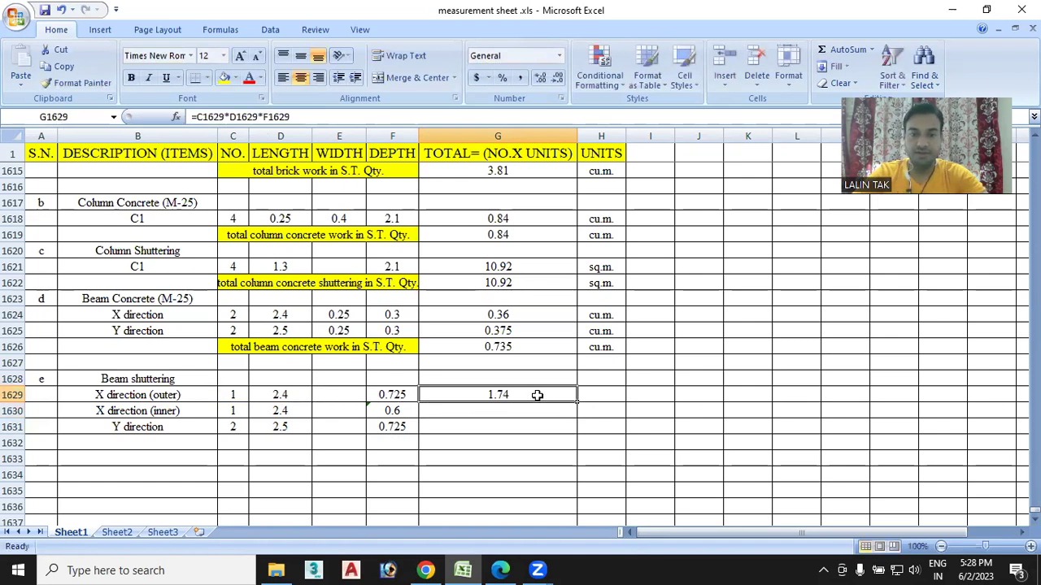
drag(574, 401, 572, 434)
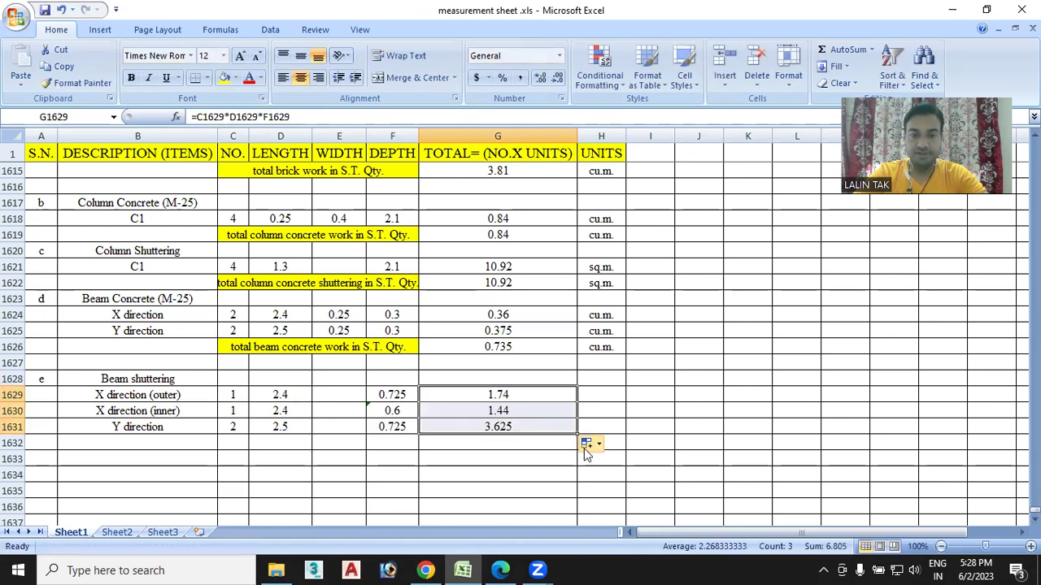
Sum the three totals in G1632 (6.81) and show all totals to two decimals.
click(460, 444)
key(alt+equal)
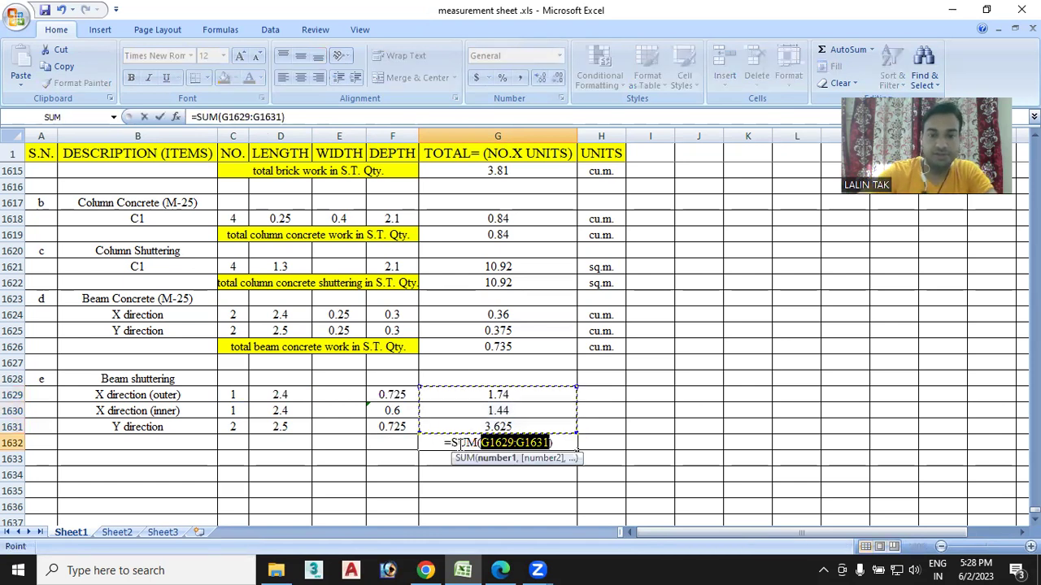
key(Return)
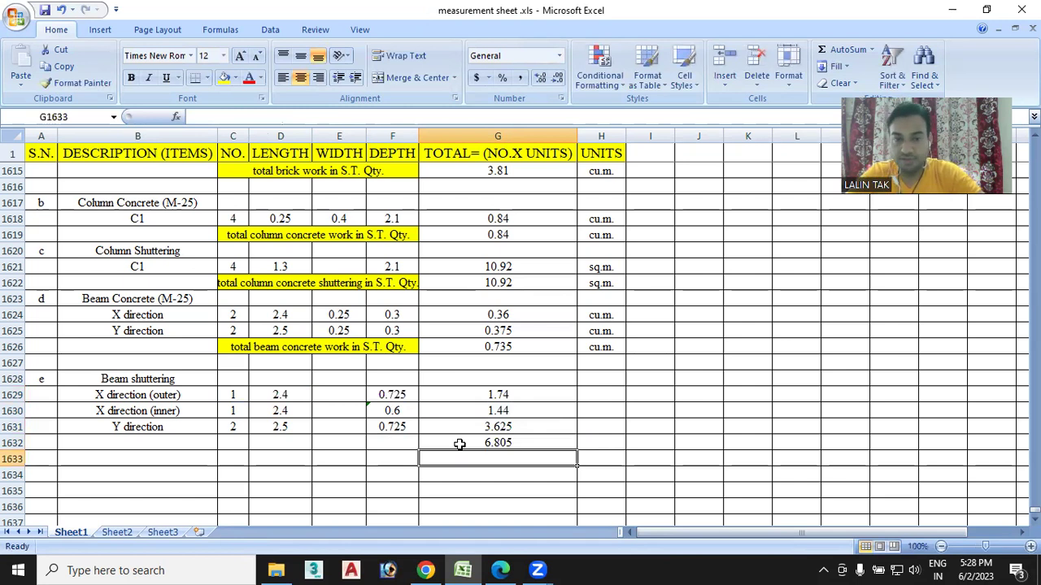
drag(515, 394, 508, 442)
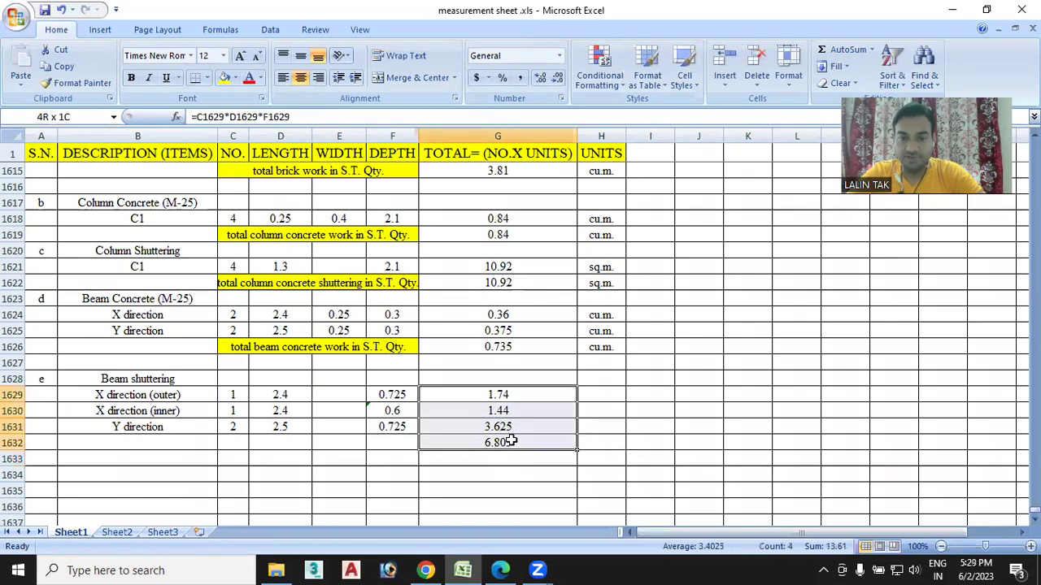
click(543, 83)
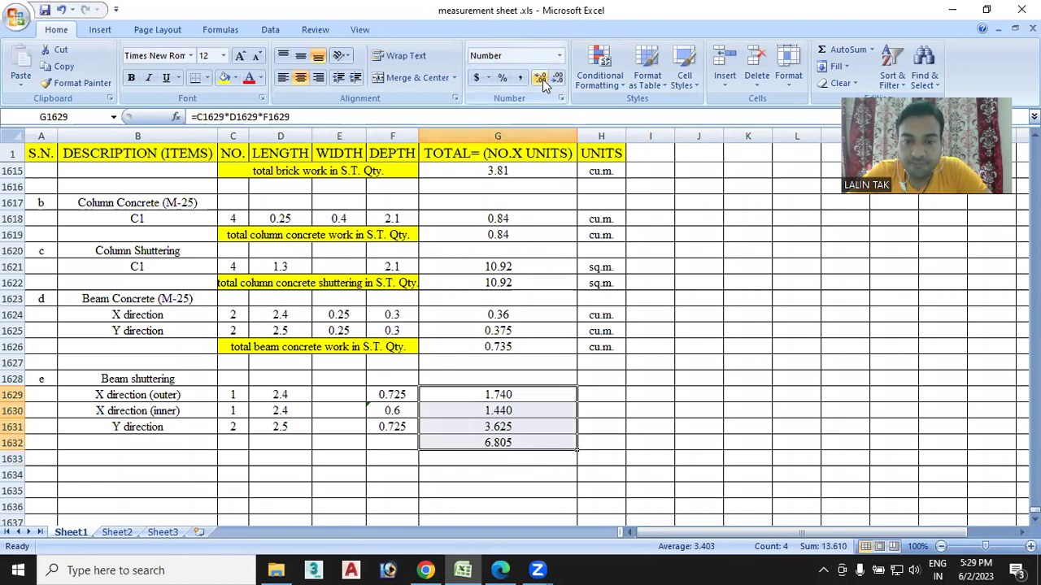
click(541, 80)
double_click(558, 79)
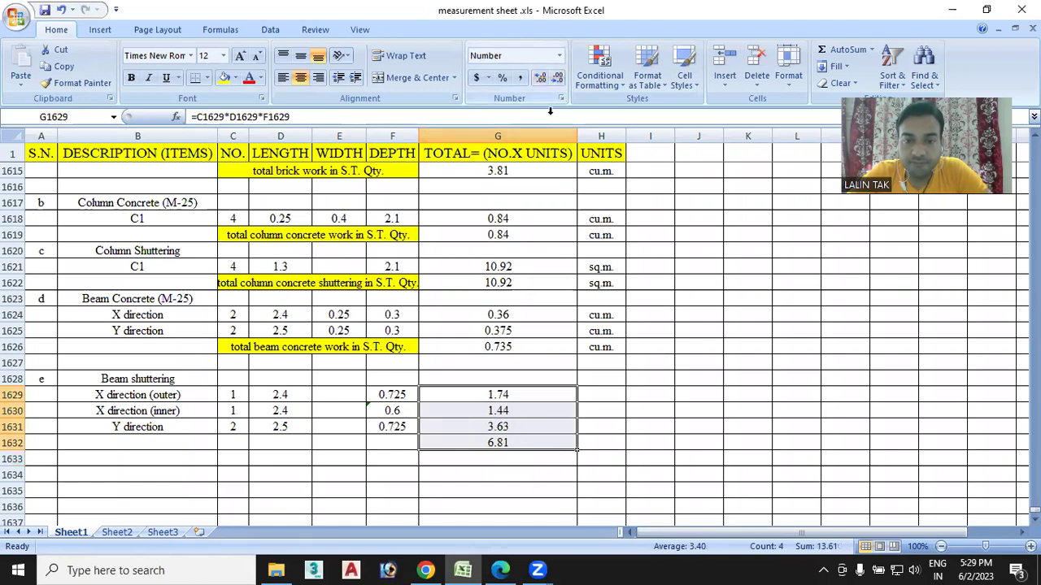
Enter the unit sq.m. in H1629 and fill it down through H1632.
click(596, 396)
text(s)
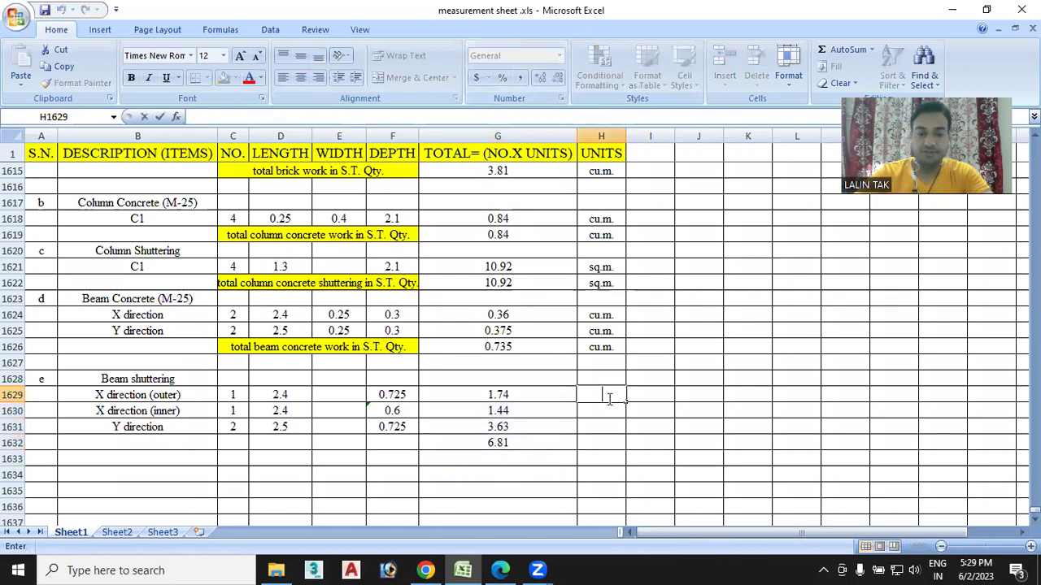
text(q.)
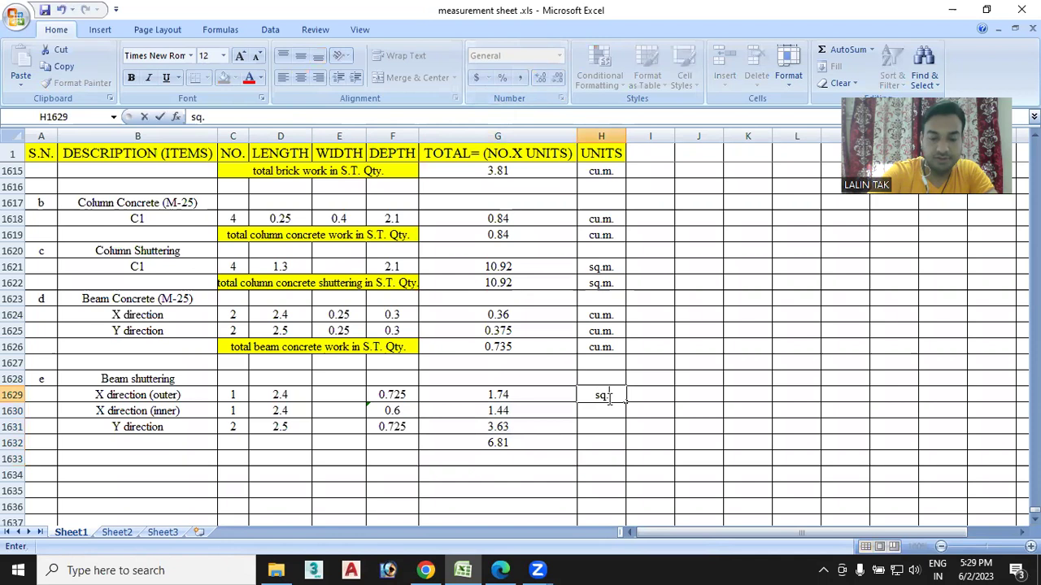
text(m.)
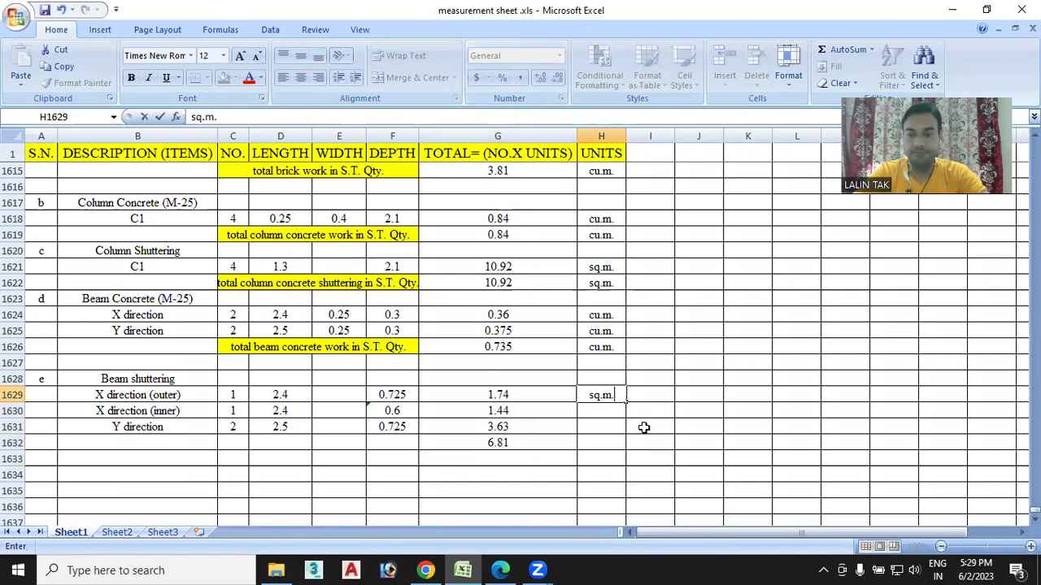
click(636, 396)
click(621, 397)
click(629, 396)
click(621, 398)
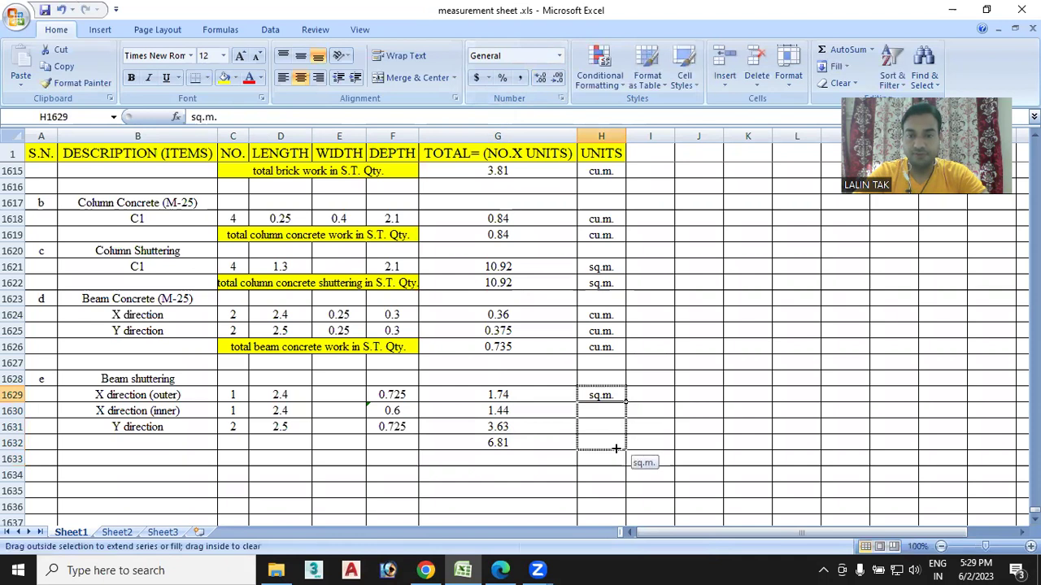
drag(625, 401, 625, 449)
Copy the yellow total label into C1632:F1632 and reword it to 'total beam shuttering in S.T. Qty.'.
click(312, 347)
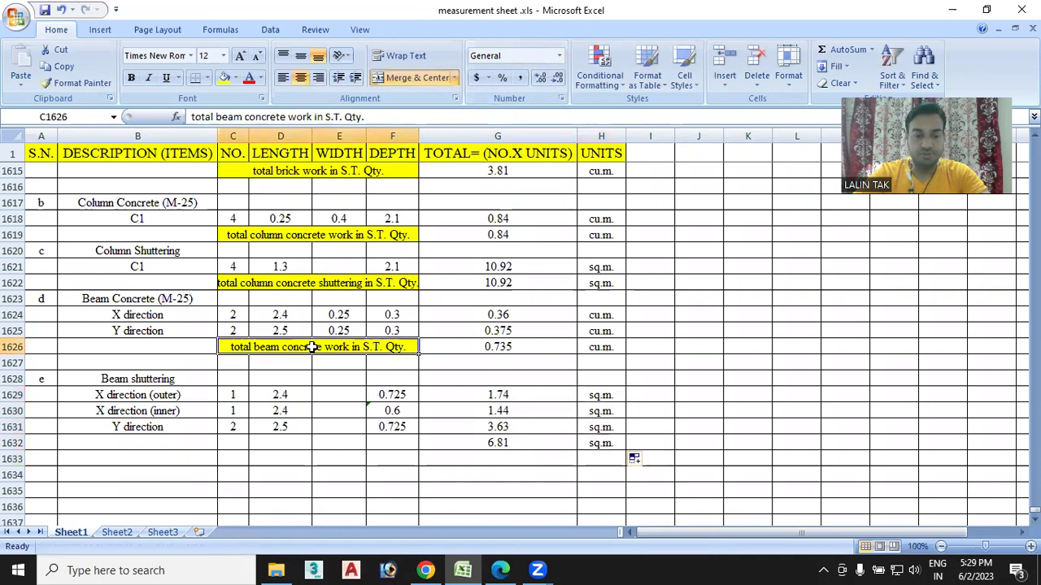
key(ctrl+c)
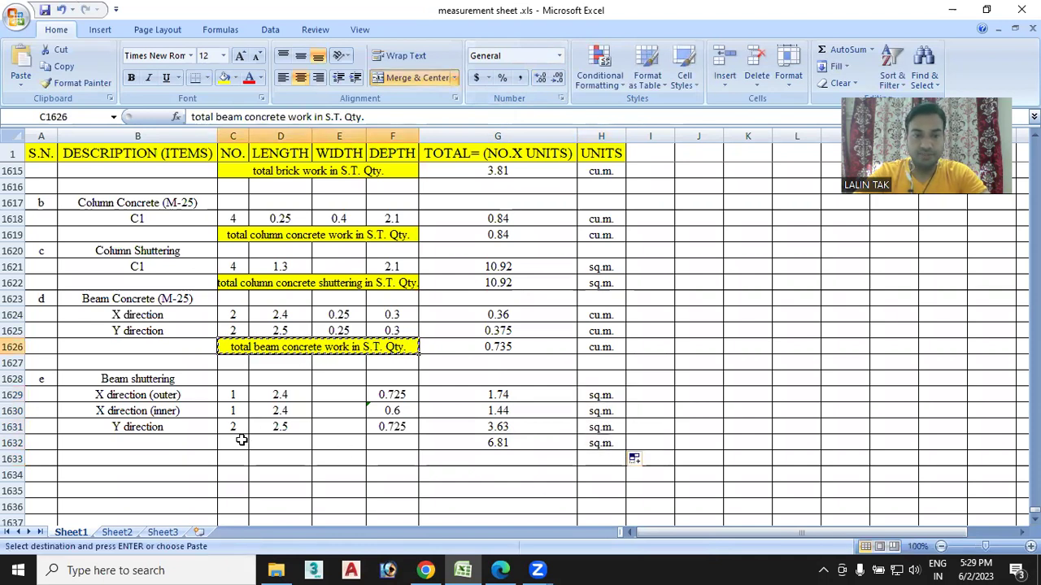
drag(240, 443, 369, 445)
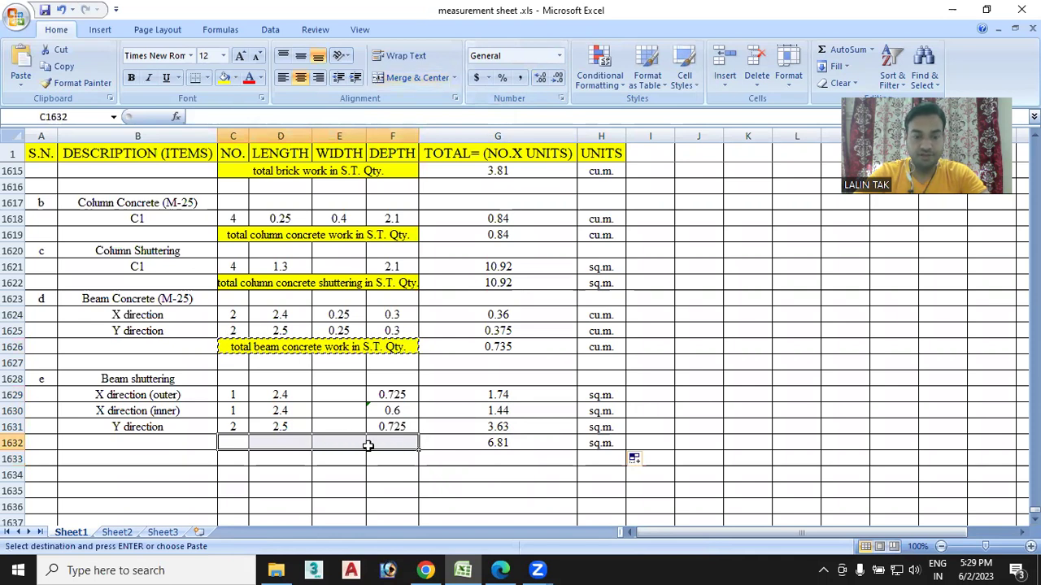
key(ctrl+v)
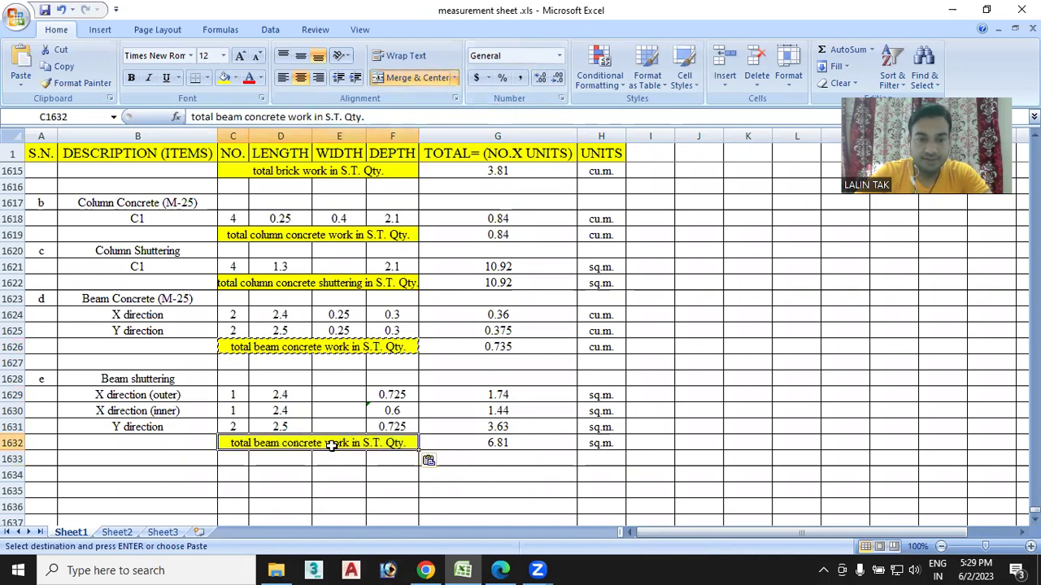
double_click(347, 441)
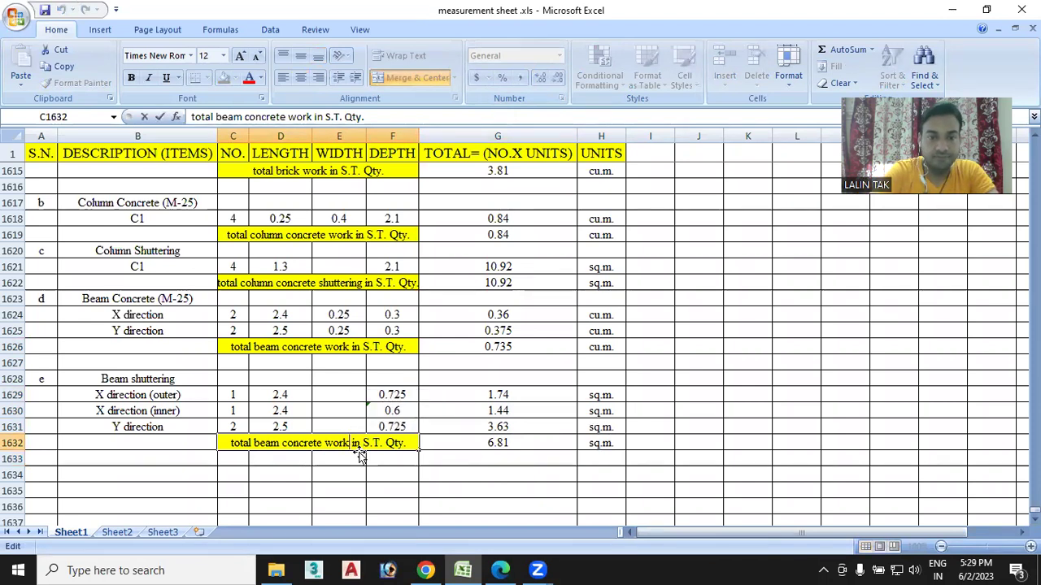
key(BackSpace)
key(BackSpace)
key(BackSpace)
key(BackSpace)
key(BackSpace)
key(BackSpace)
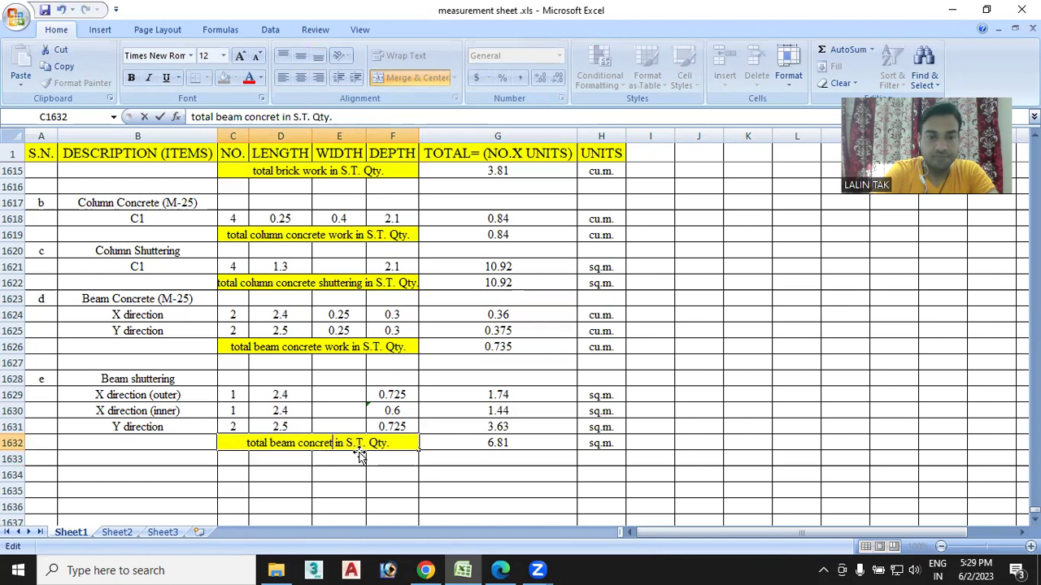
key(BackSpace)
key(BackSpace)
key(BackSpace)
key(BackSpace)
key(BackSpace)
key(BackSpace)
key(BackSpace)
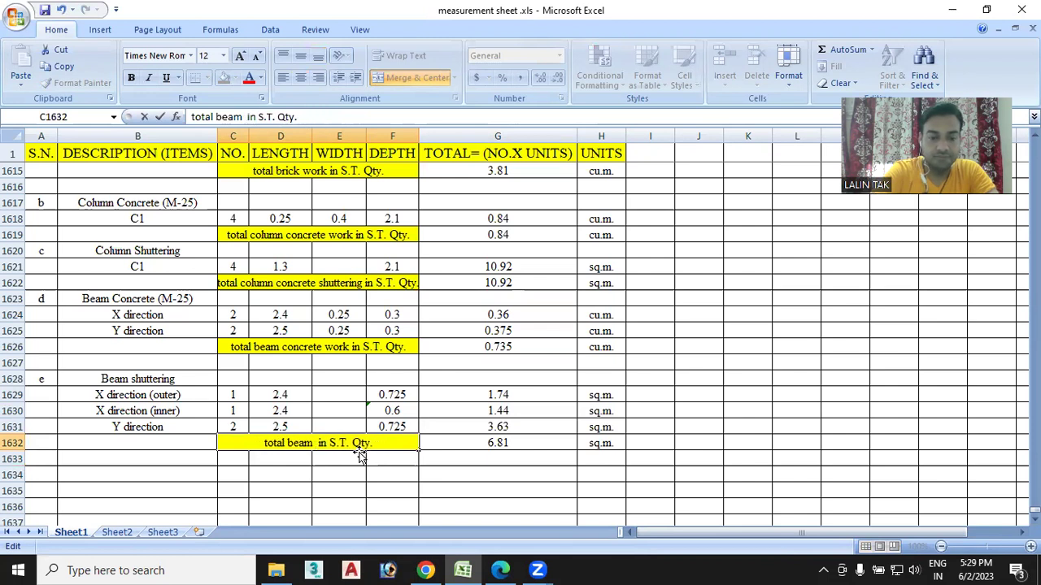
text(shuttering)
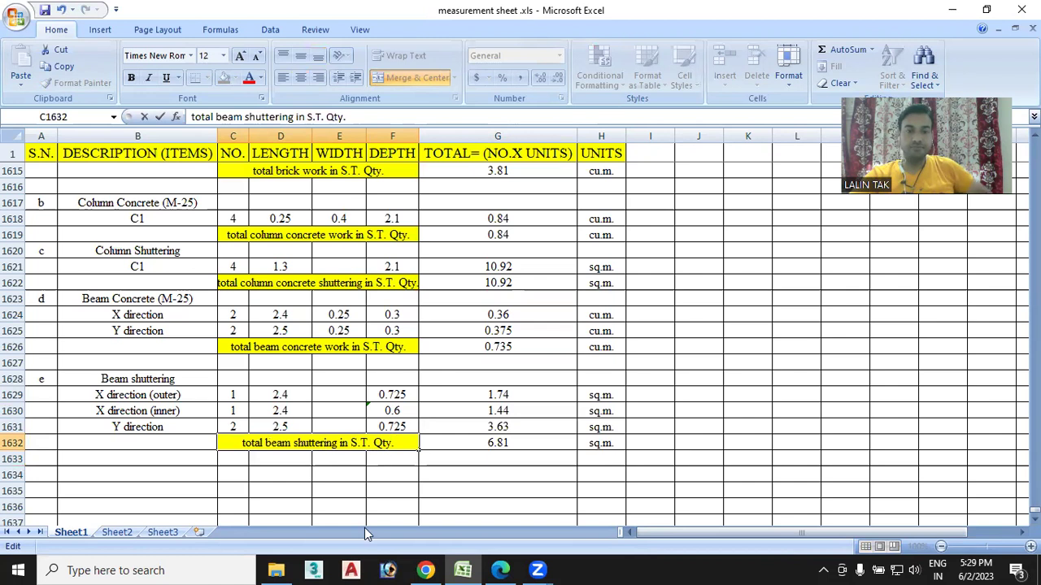
Enter item letter f in A1634.
scroll(320, 474, down, 1)
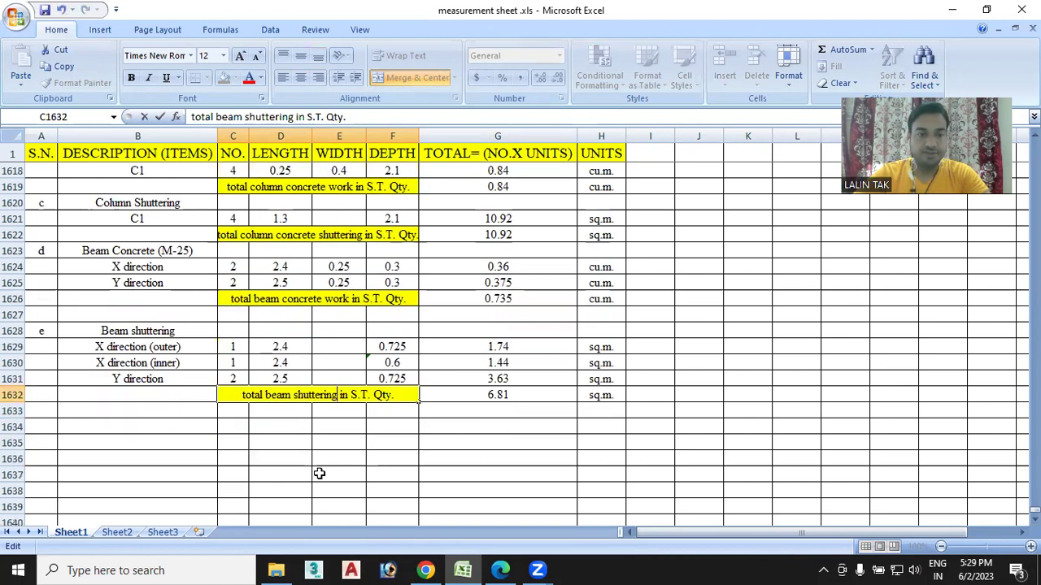
click(47, 427)
text(f)
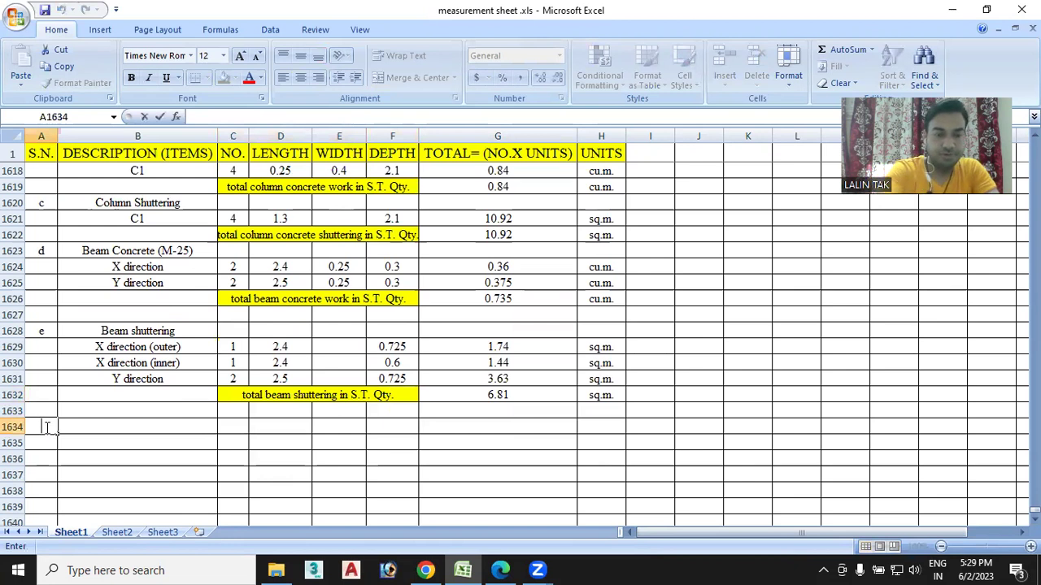
double_click(138, 426)
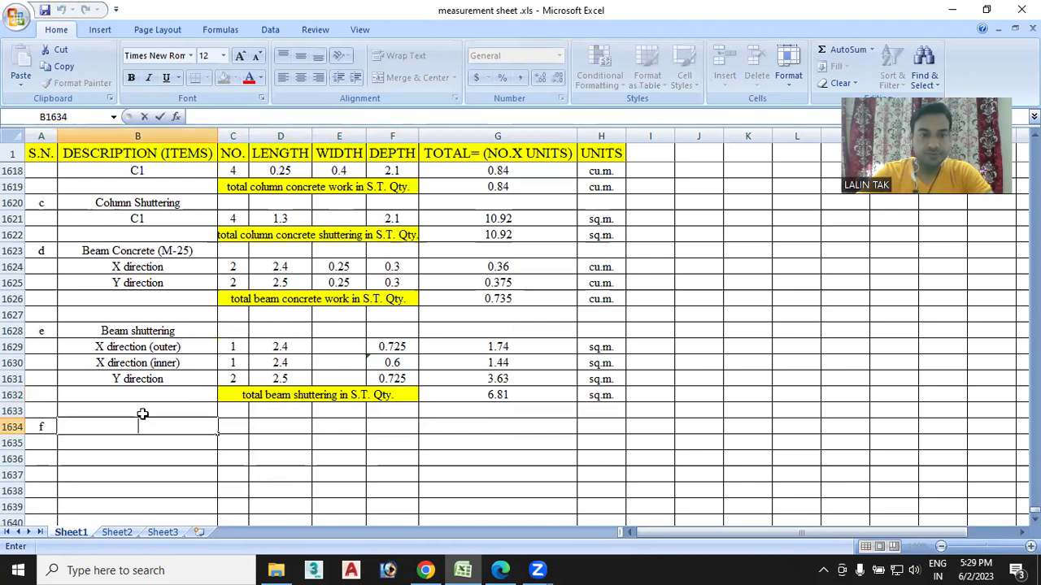
Copy the Beam Concrete (M-25) heading into B1634.
scroll(140, 423, up, 1)
click(148, 298)
key(ctrl+c)
click(118, 475)
key(ctrl+v)
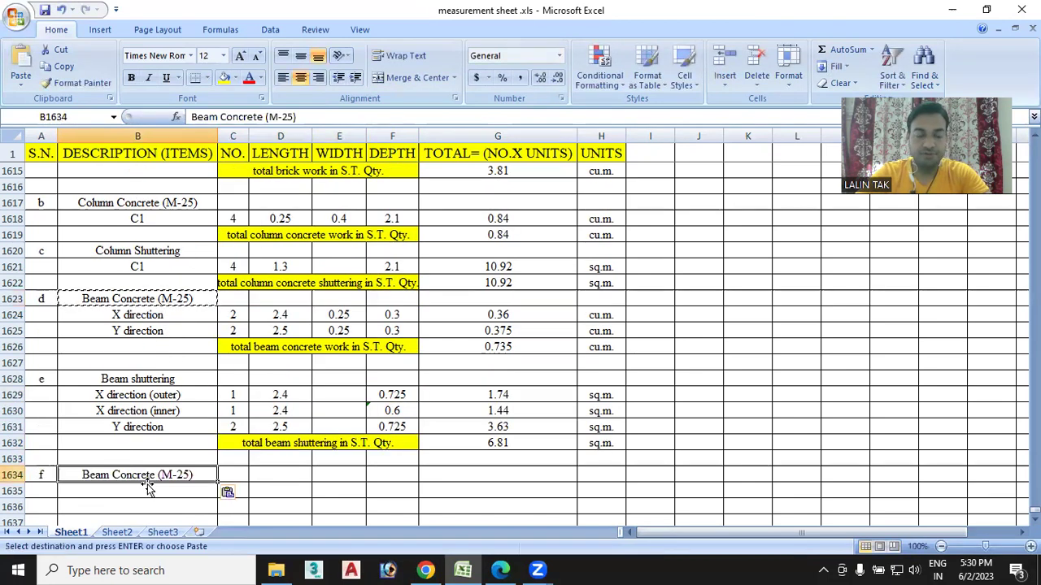
Edit the B1634 heading to read 'Slab Concrete (M-25)'.
scroll(147, 486, down, 1)
double_click(125, 433)
key(BackSpace)
key(BackSpace)
key(BackSpace)
key(BackSpace)
text(slan)
key(BackSpace)
key(BackSpace)
text(ab)
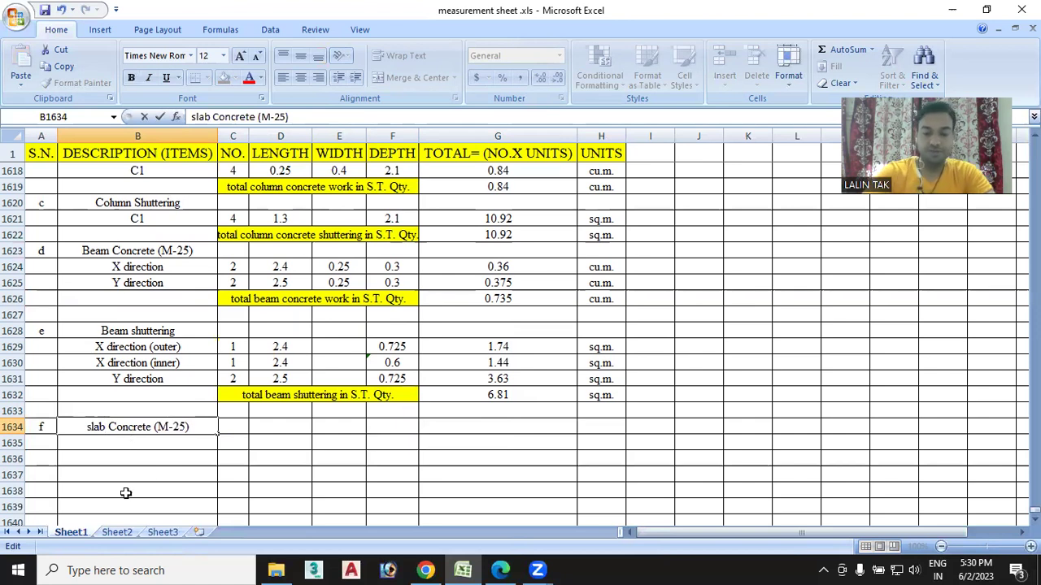
key(BackSpace)
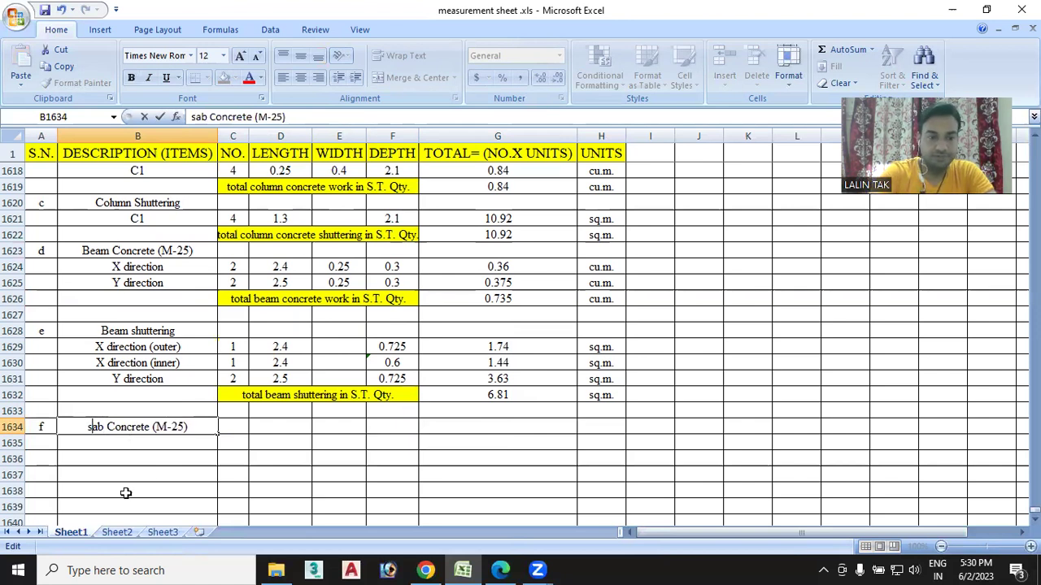
key(BackSpace)
text(S)
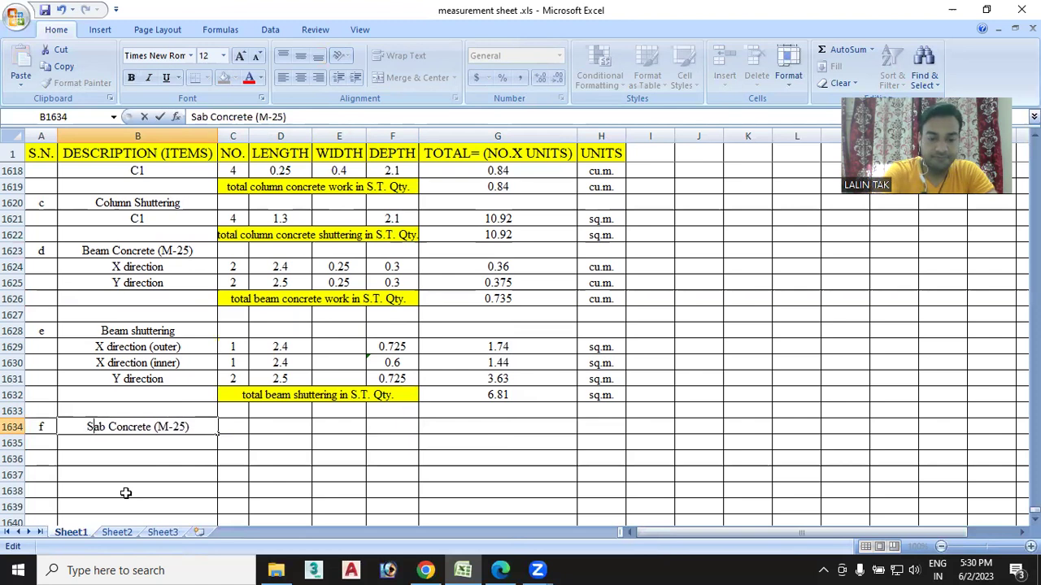
text(l)
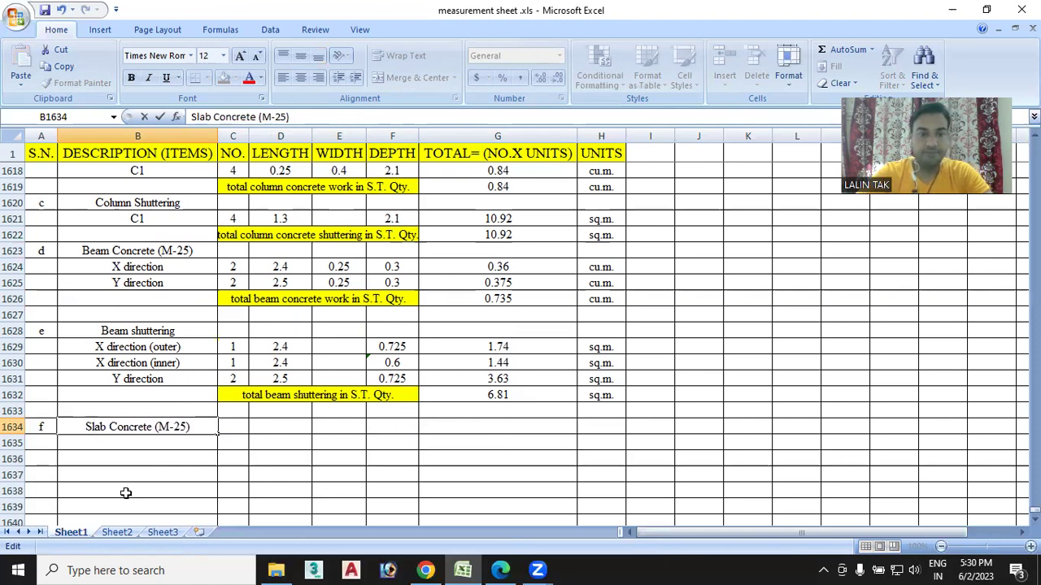
key(Return)
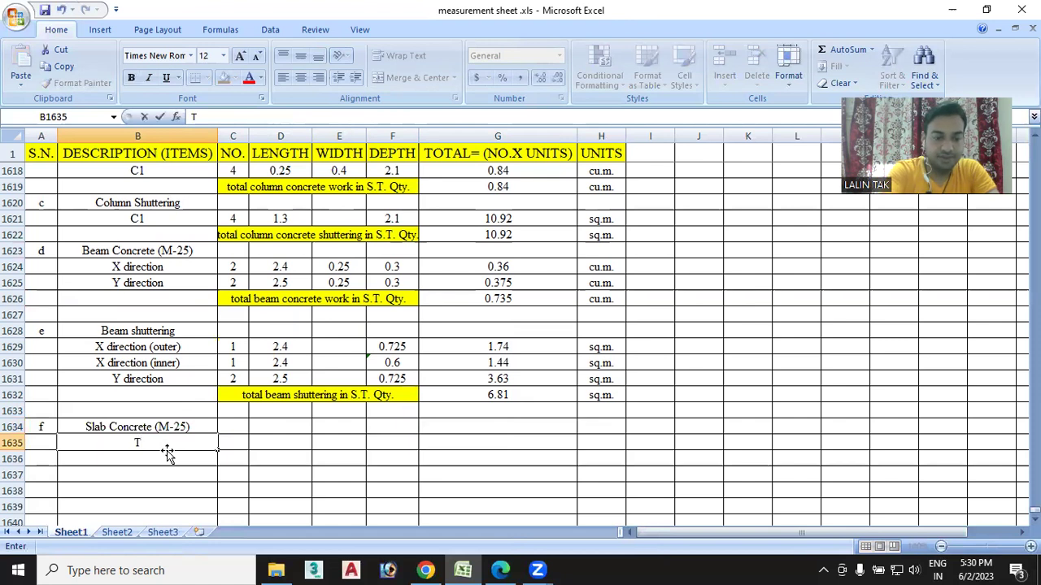
Enter the TS 1 and TS 2 sub-row labels beneath the heading.
text(S 1)
click(143, 461)
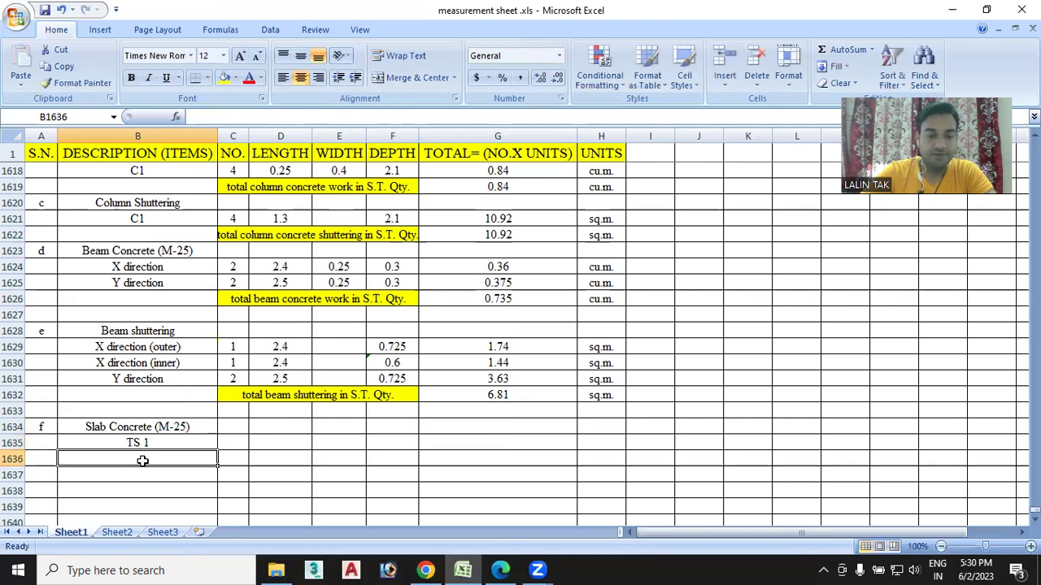
text(TS 2)
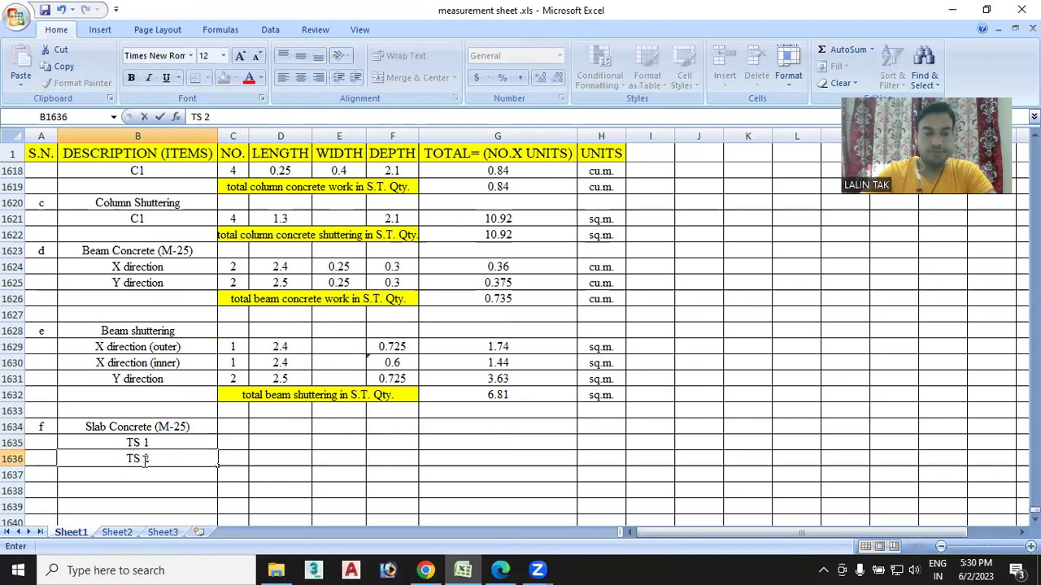
Scroll the Parapet wall & St. Tower Plan to read the staircase tower dimensions 2400 and 2500.
click(503, 570)
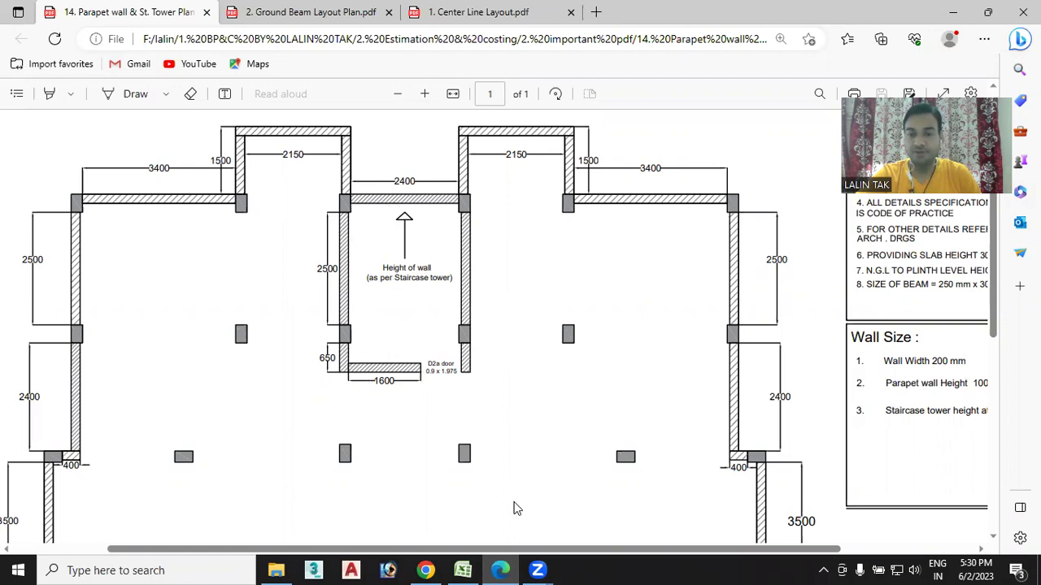
scroll(521, 411, down, 5)
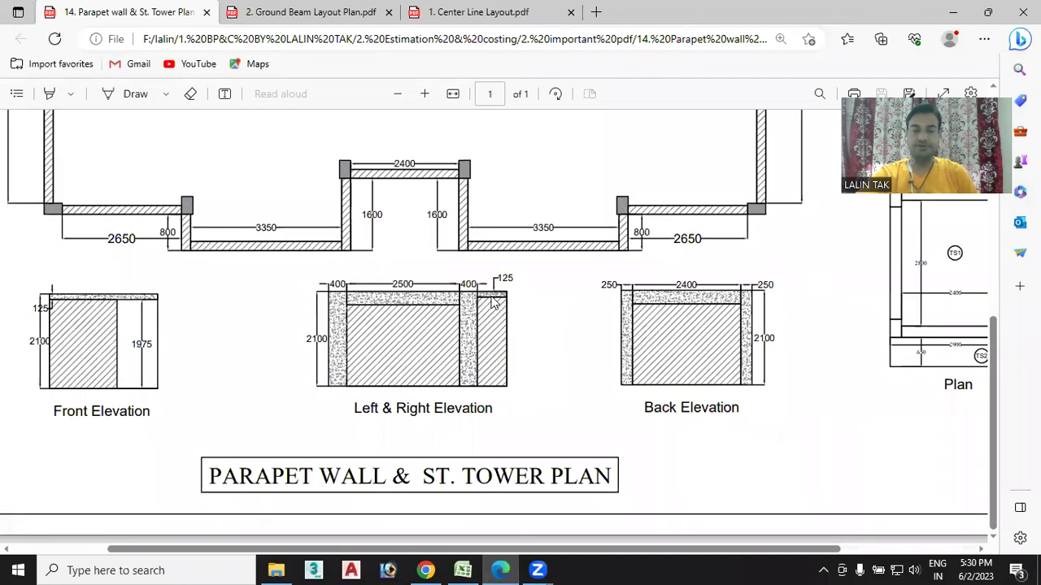
scroll(466, 346, up, 1)
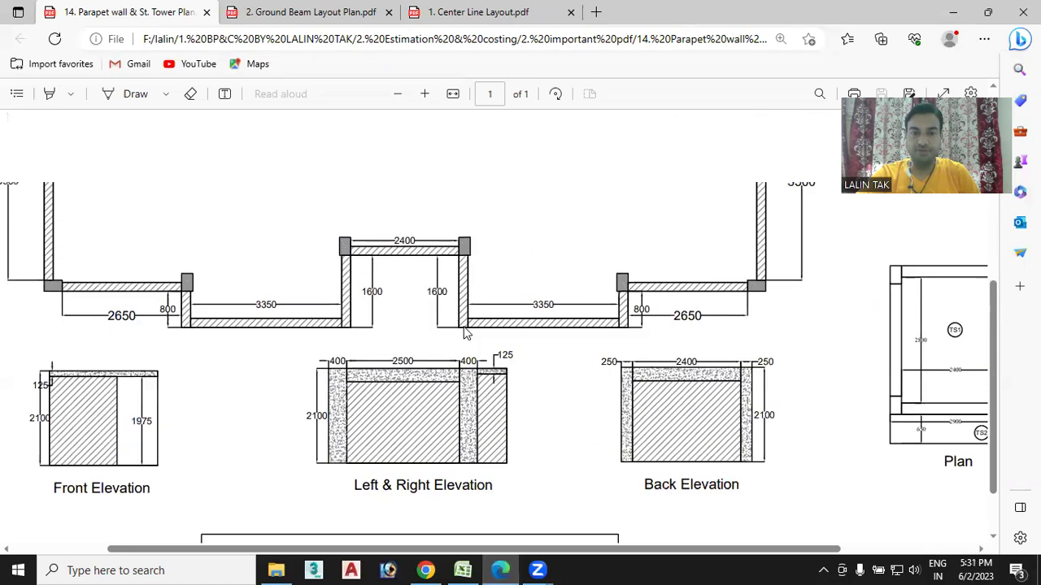
scroll(341, 360, up, 4)
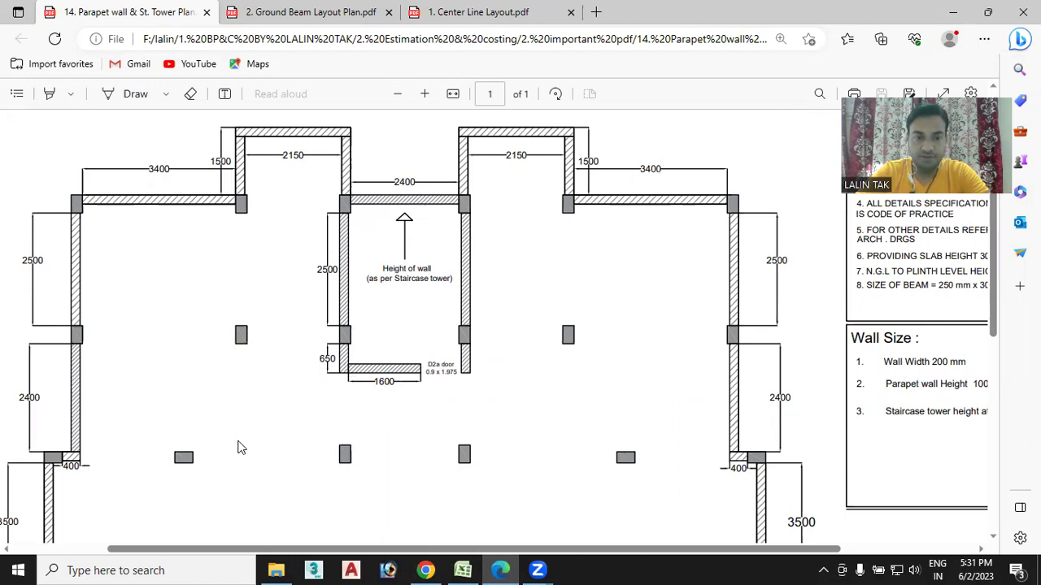
Give the TS 1 slab row a count of 1 and a length of 2.4.
key(alt+Tab)
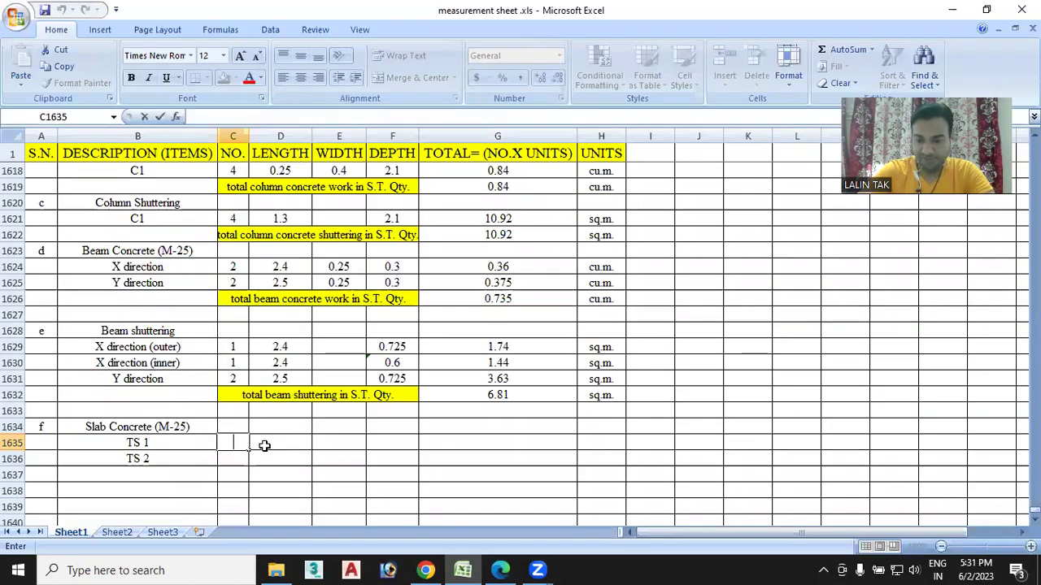
text(1)
click(266, 444)
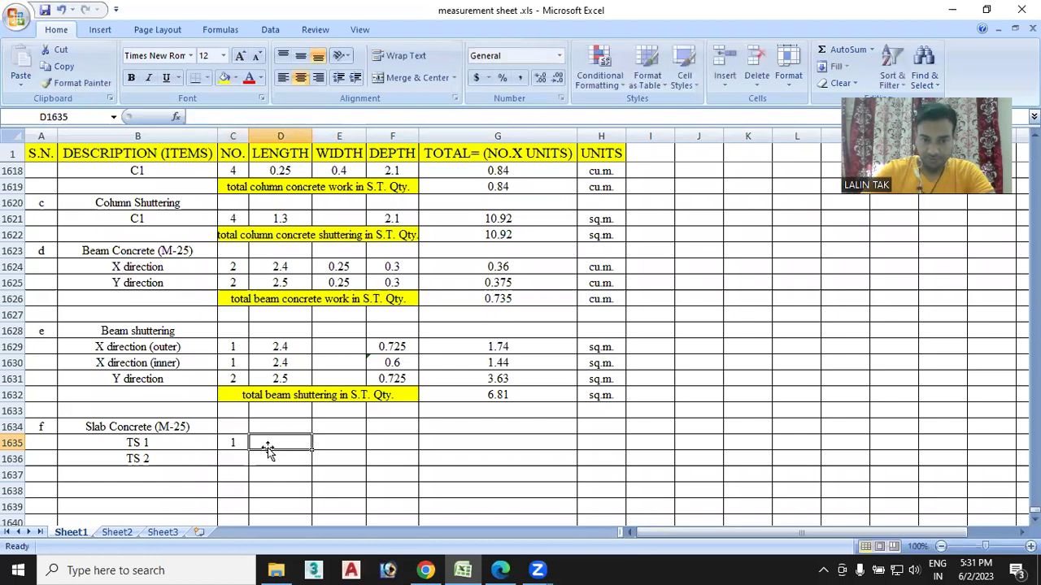
text(2.)
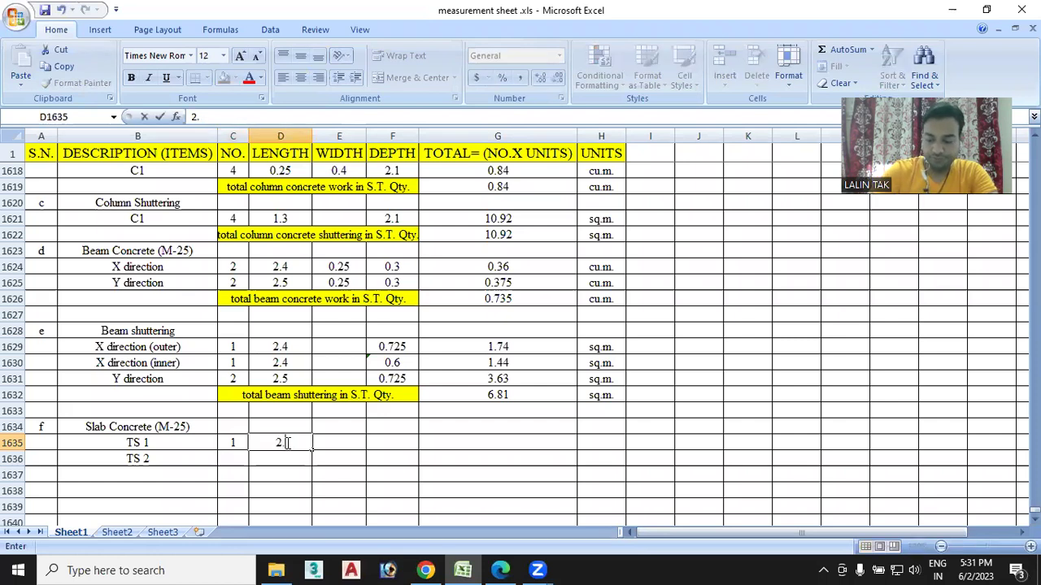
text(4)
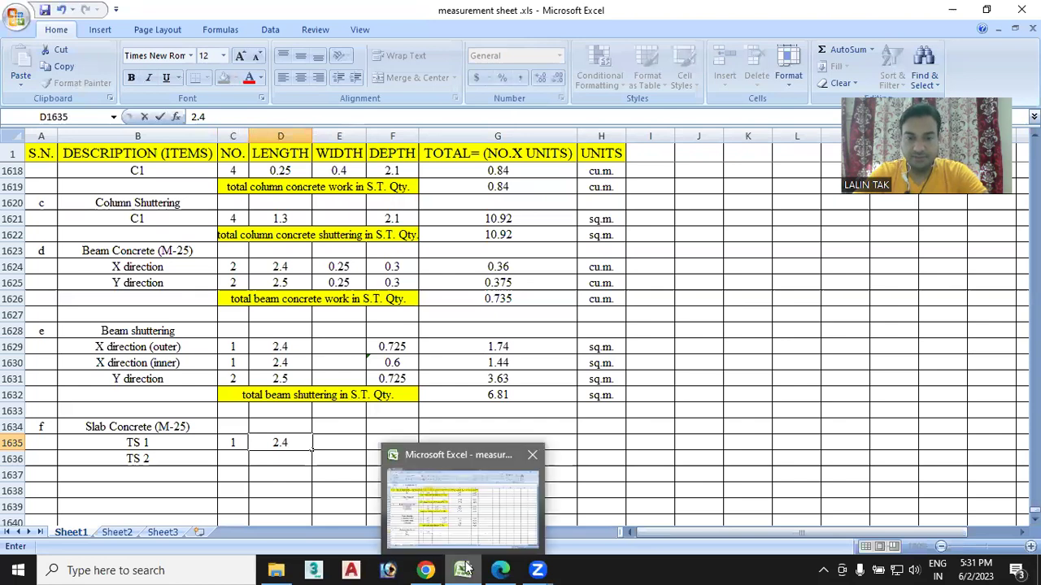
mouse_move(462, 570)
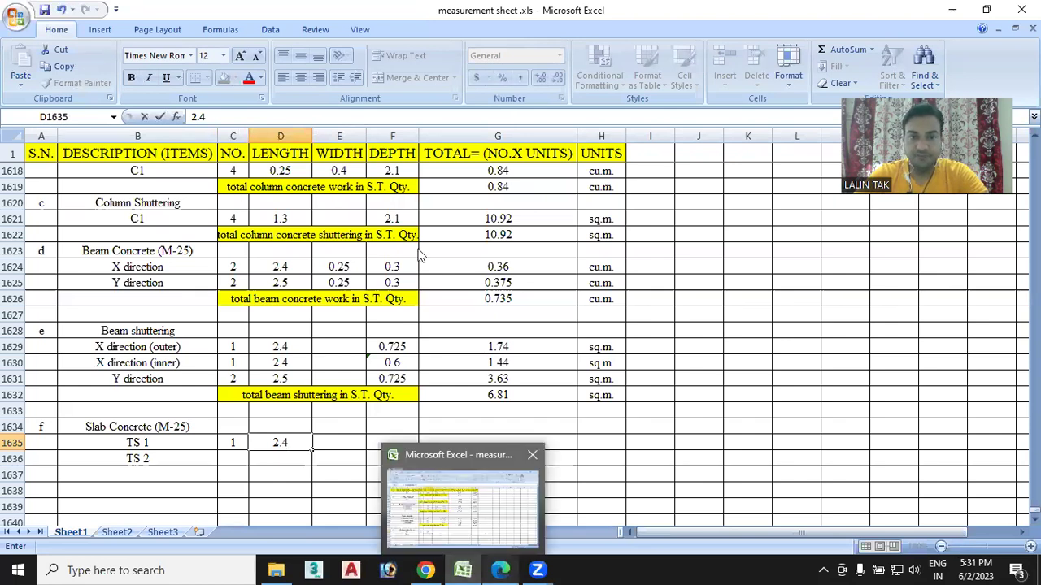
Return to the Parapet wall & St. Tower Plan drawing to read its dimensions.
key(alt+Tab)
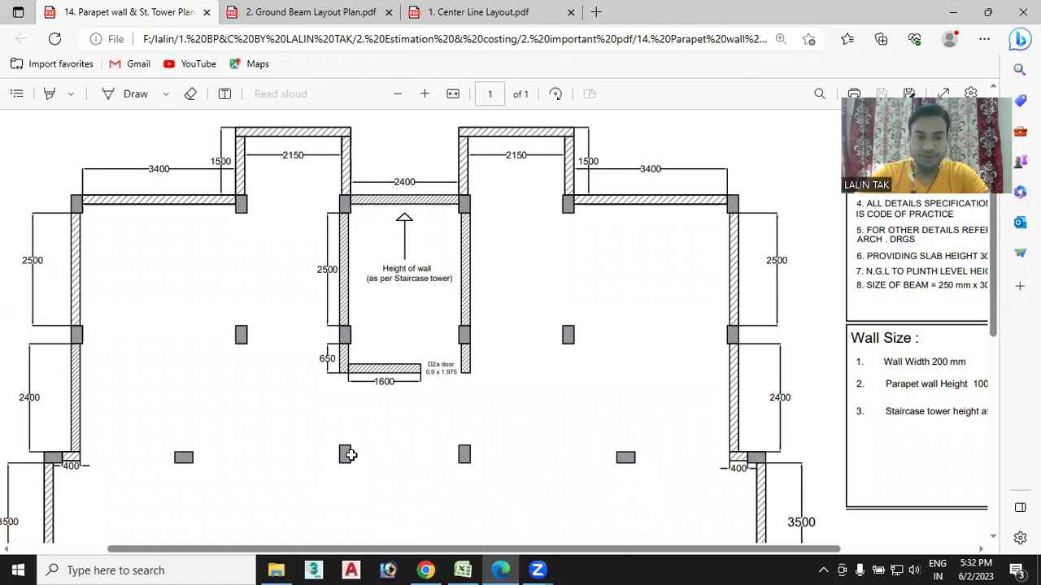
Start the TS 1 width formula in E1635 as =0.25+, trying and removing extra terms.
key(alt+Tab)
text(=0.25)
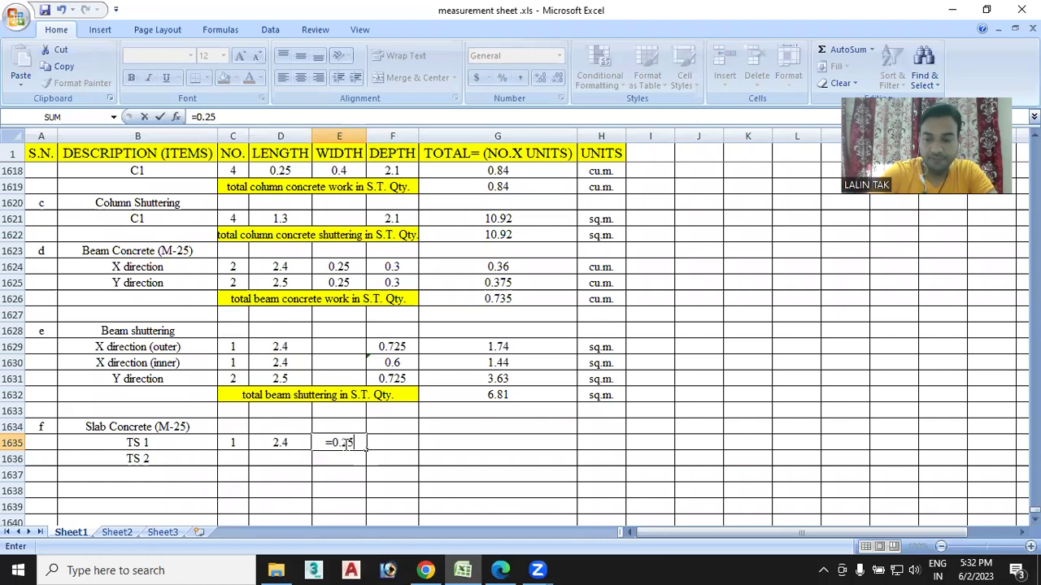
text(+0.1)
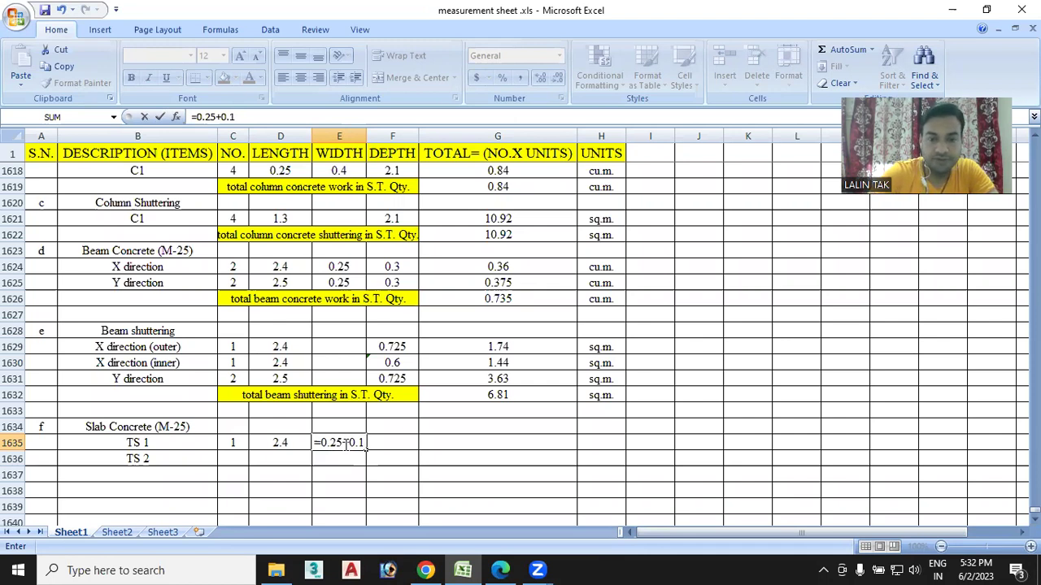
key(BackSpace)
key(BackSpace)
key(BackSpace)
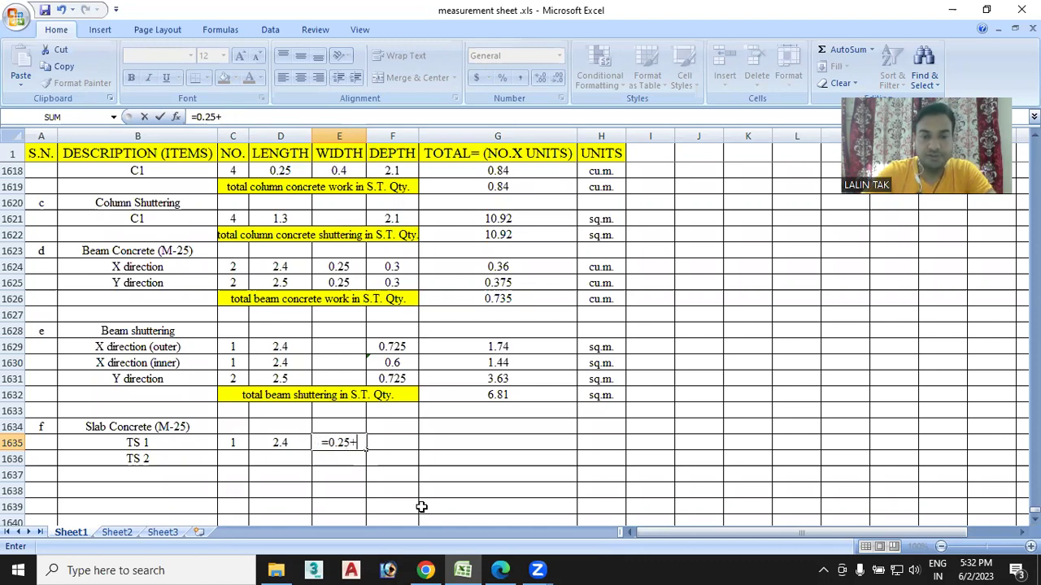
text(0.015)
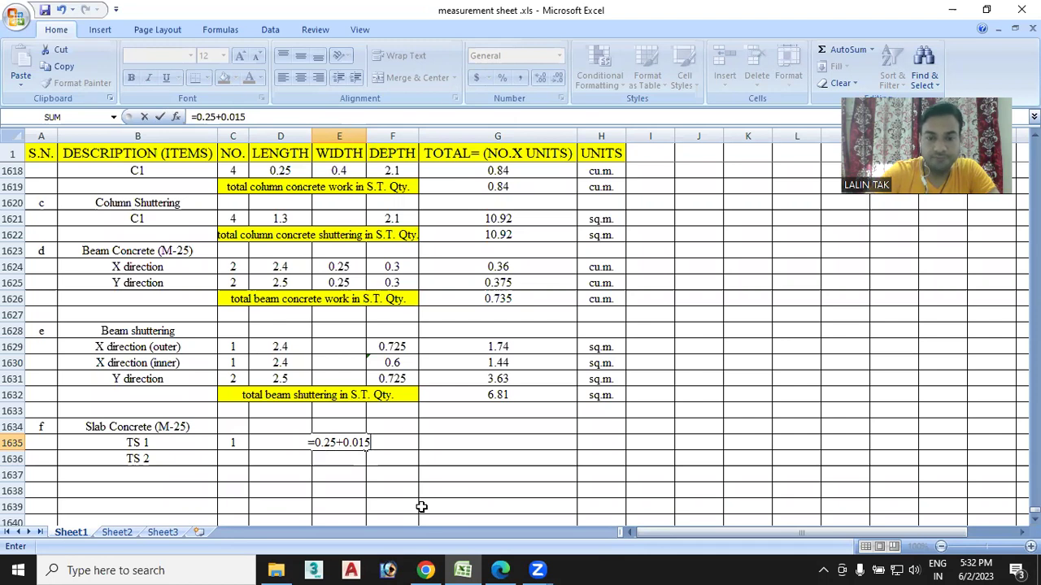
key(BackSpace)
key(BackSpace)
key(BackSpace)
key(BackSpace)
key(BackSpace)
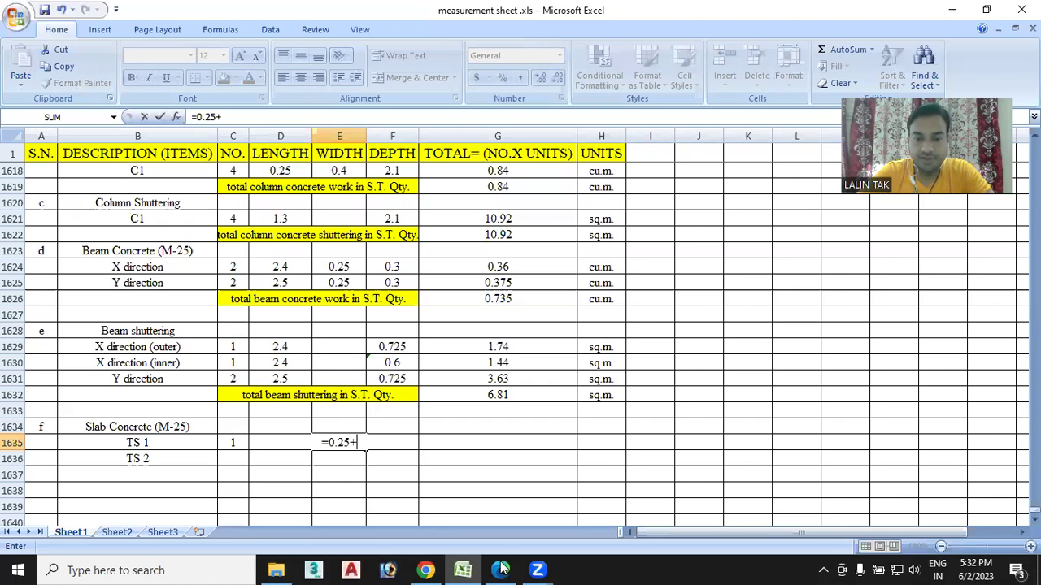
mouse_move(500, 570)
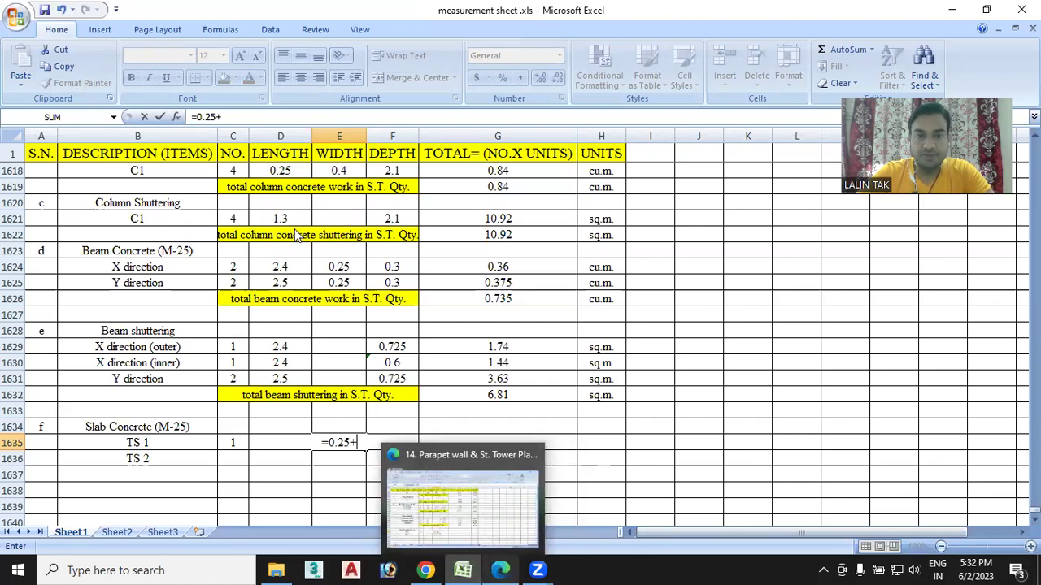
key(alt+Tab)
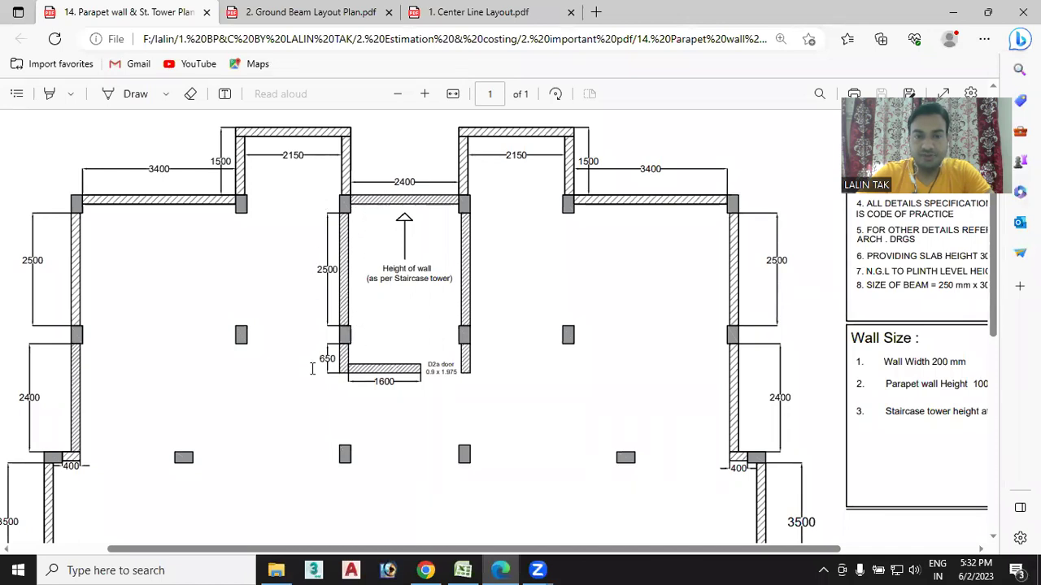
Scroll the parapet wall plan to read the staircase tower dimensions 2400 and 2500, then return to Excel.
scroll(441, 276, down, 3)
scroll(441, 285, down, 2)
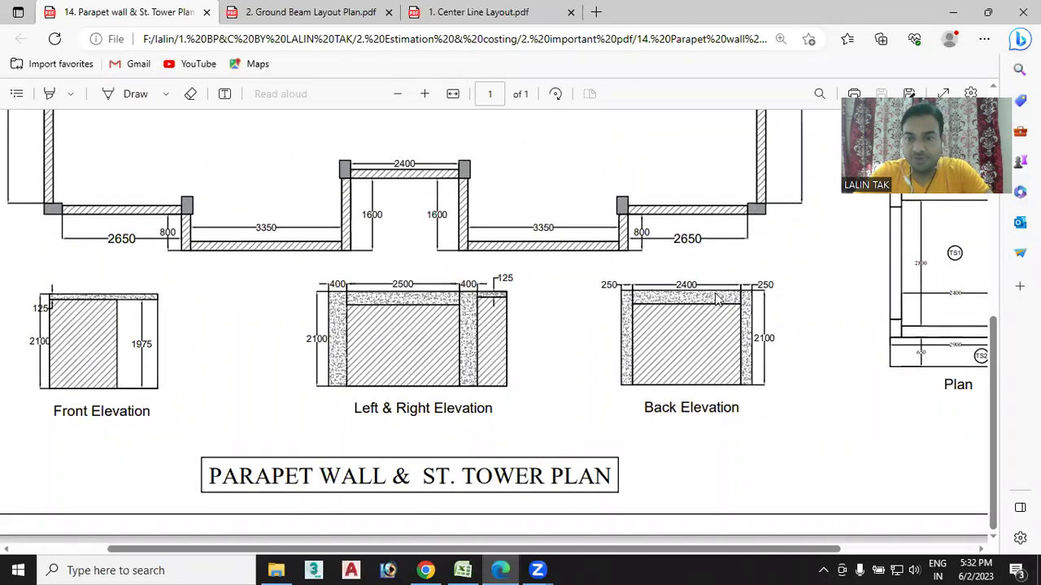
scroll(669, 316, up, 1)
scroll(663, 324, up, 2)
scroll(499, 371, up, 3)
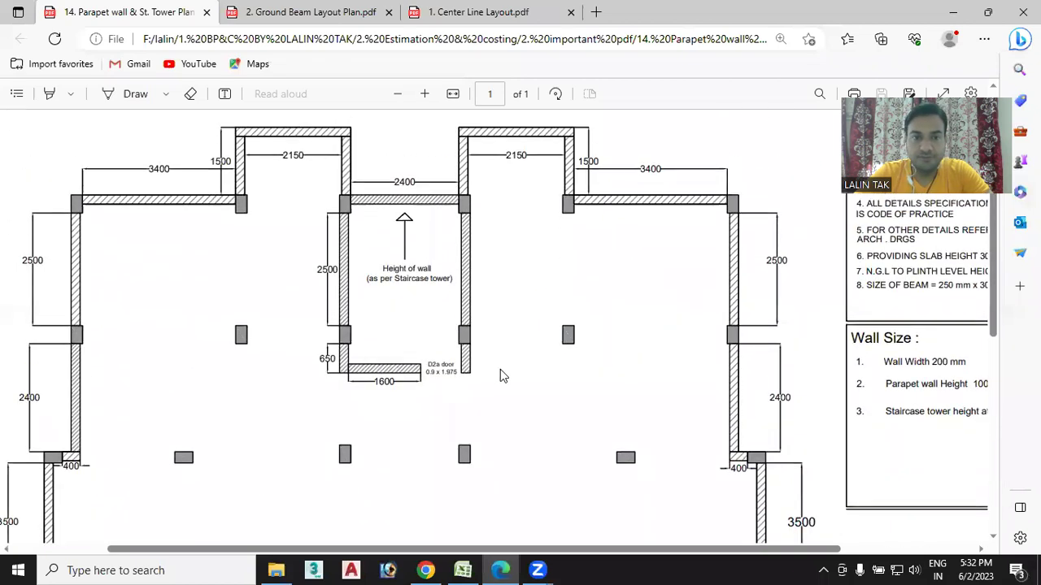
scroll(374, 325, down, 4)
scroll(377, 331, down, 3)
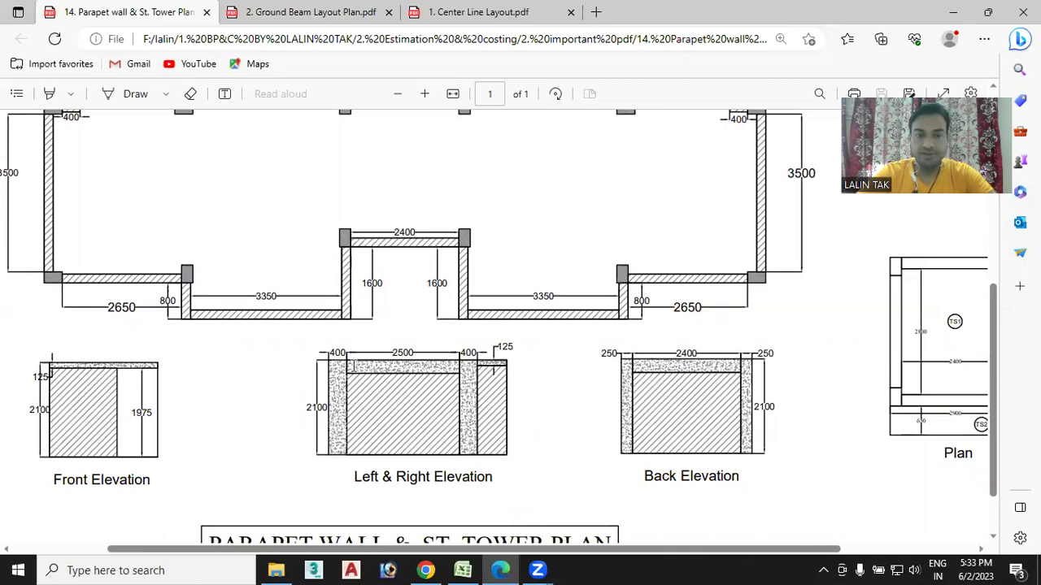
scroll(461, 363, up, 5)
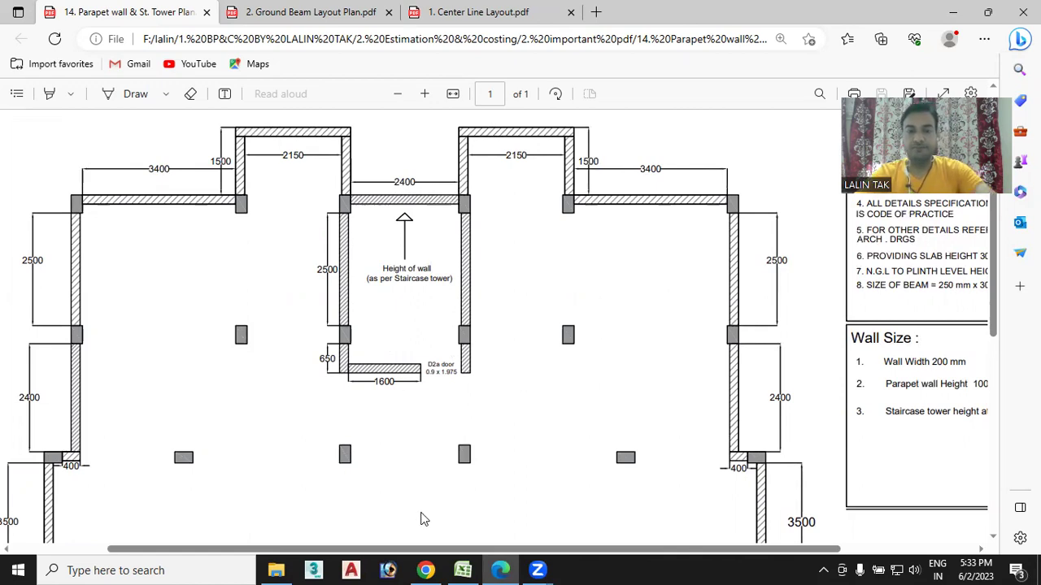
click(464, 569)
Set TS 1 width to =2.5+0.15+0.15 (2.8) and depth to 0.125 in F1635.
key(BackSpace)
key(BackSpace)
key(BackSpace)
key(BackSpace)
text(5)
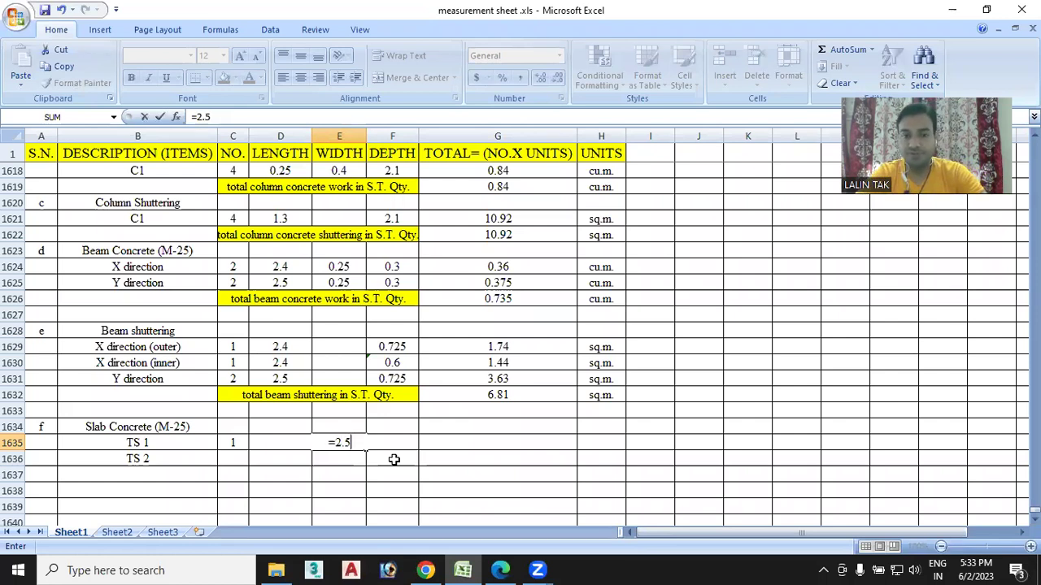
text(+)
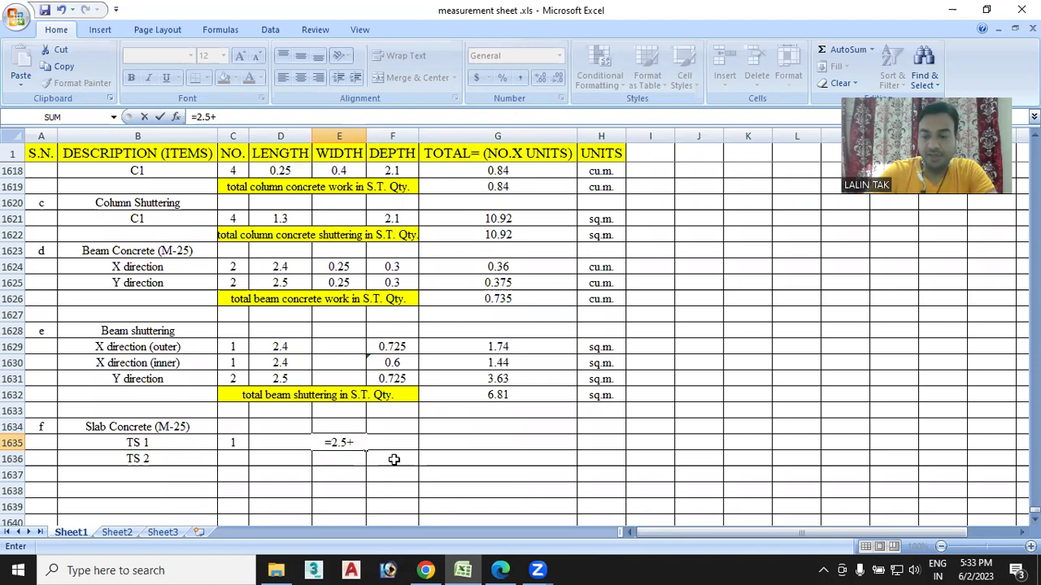
text(0.15+0.15)
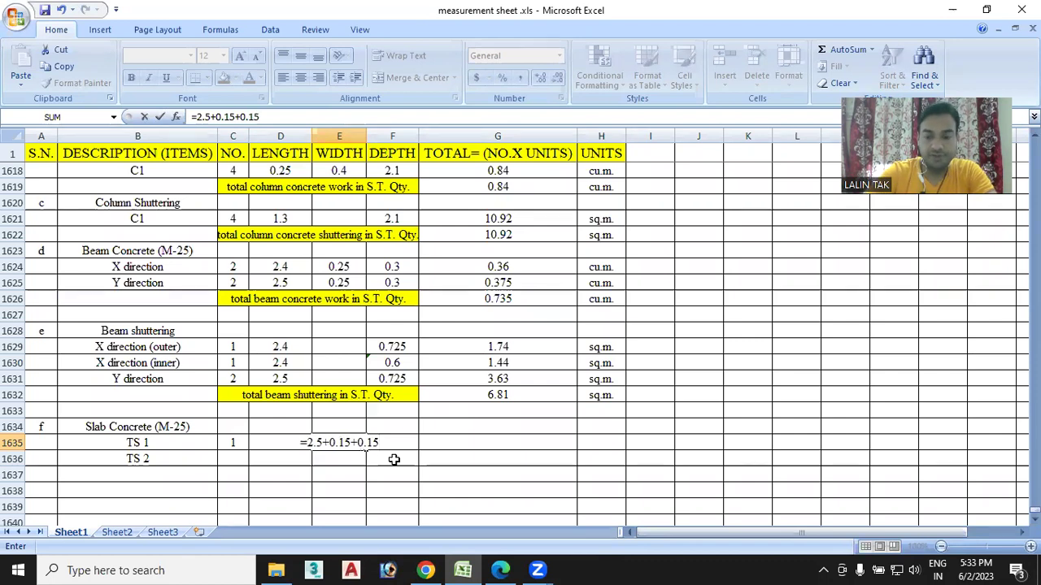
key(Return)
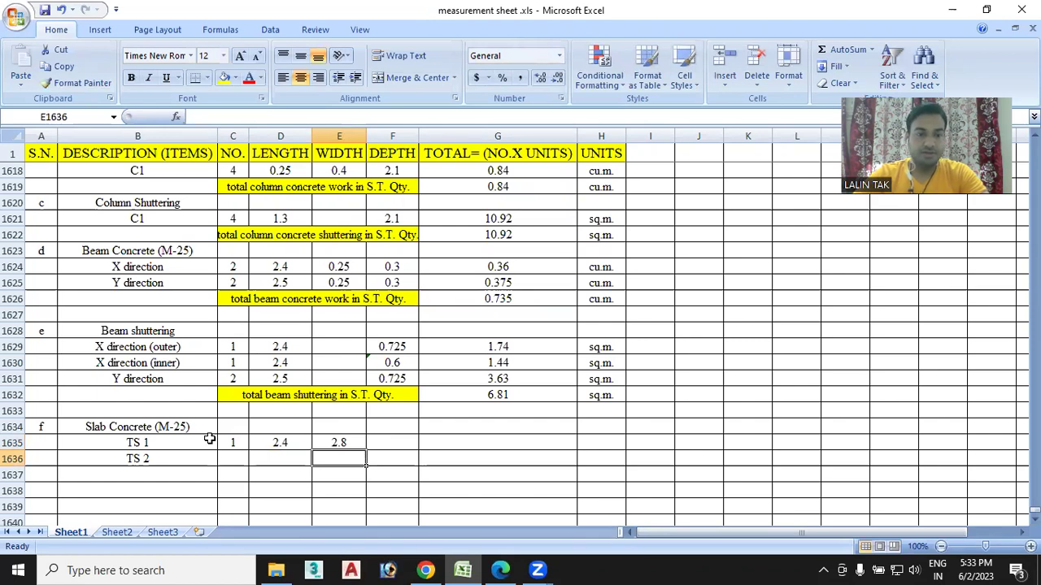
double_click(390, 446)
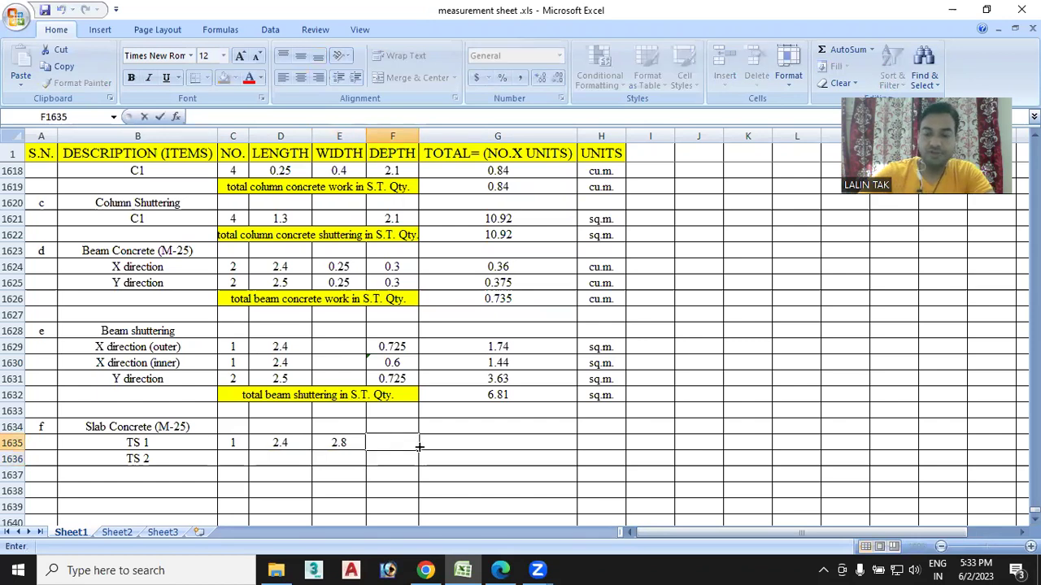
text(0.125)
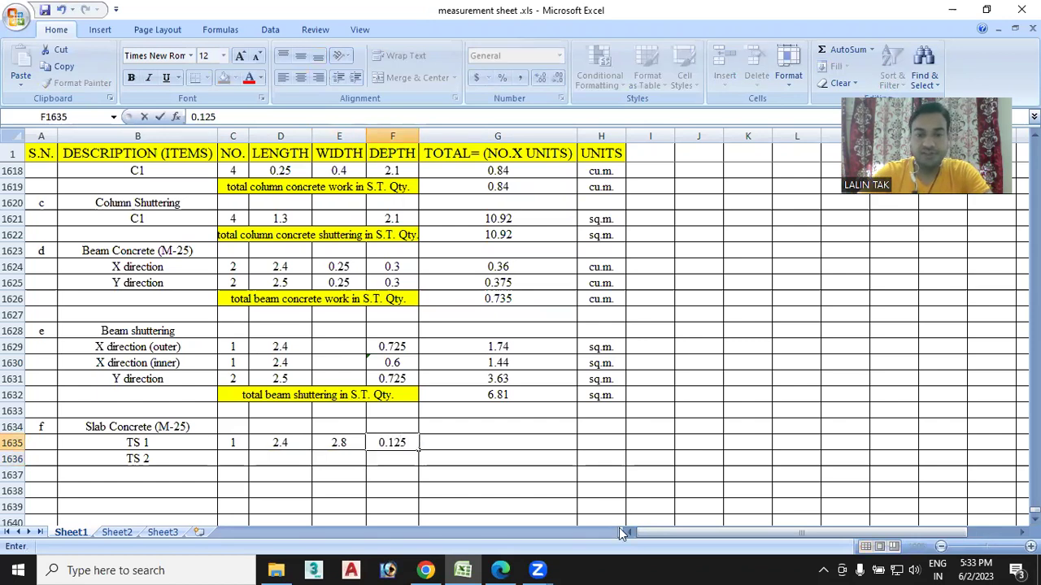
click(502, 570)
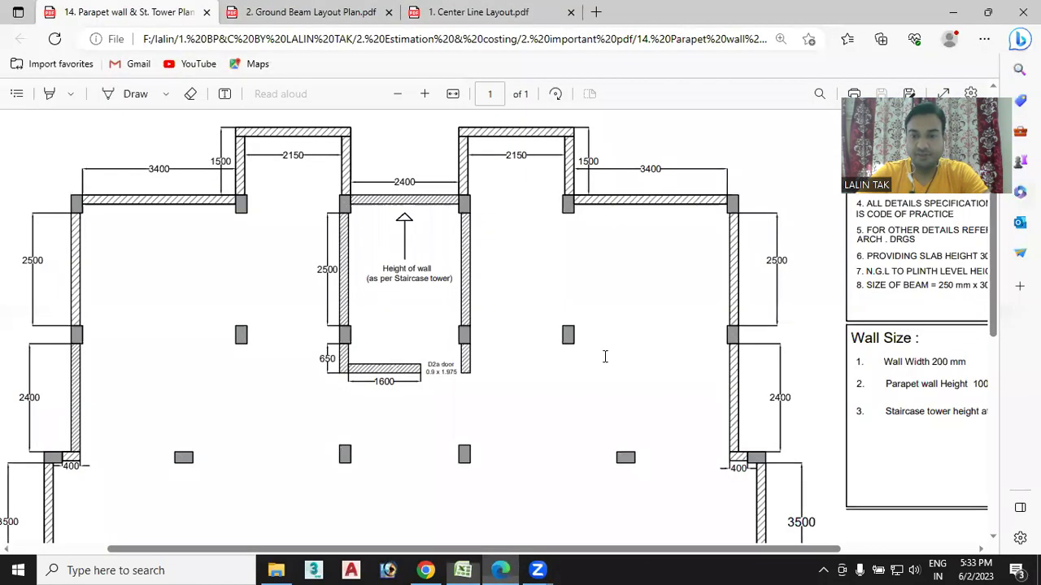
Enter 1 as the TS 2 count in C1636 after checking the tower drawing.
scroll(822, 314, down, 5)
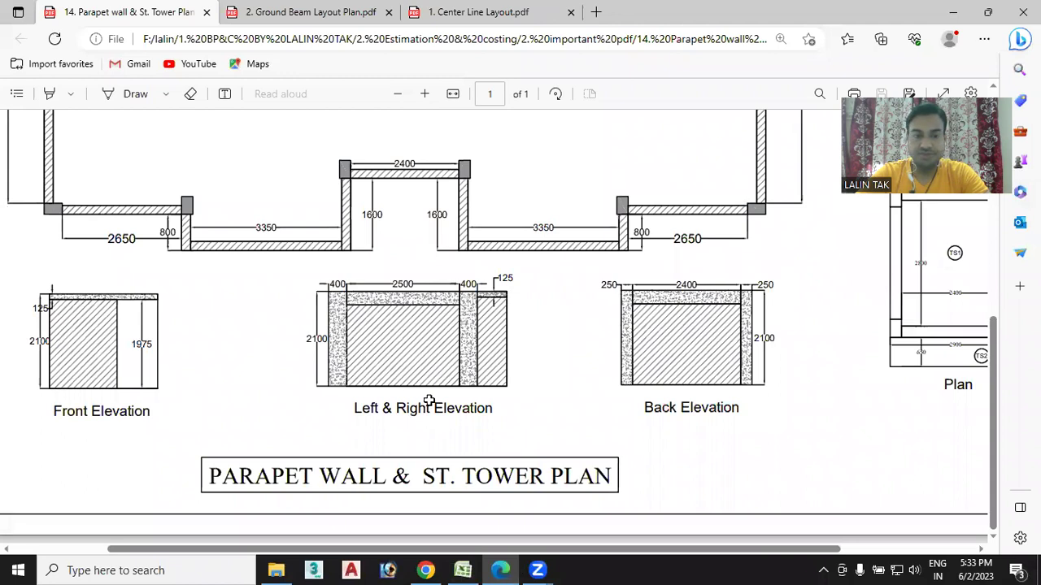
key(alt+Tab)
double_click(243, 362)
text(1)
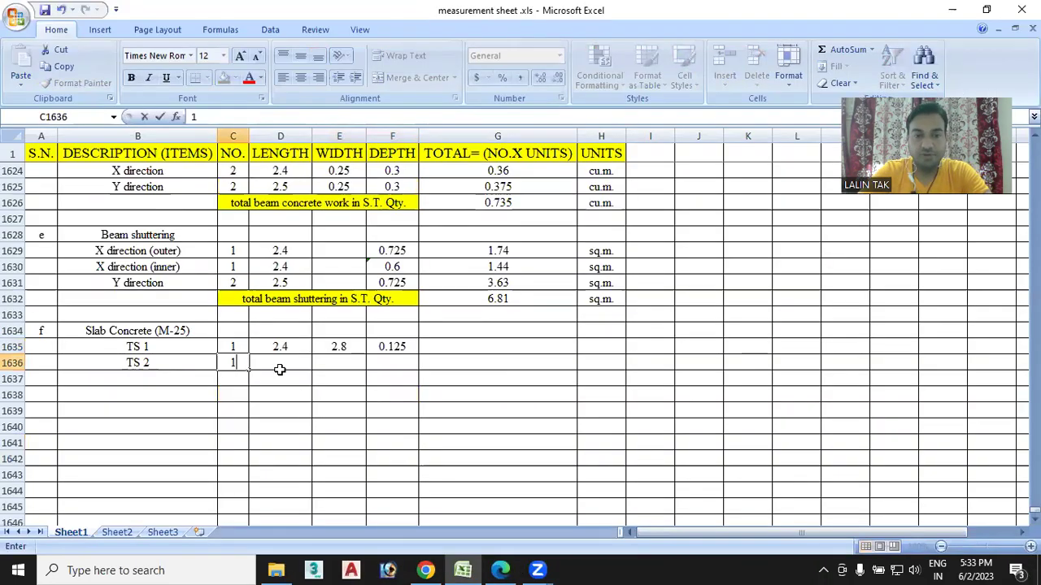
click(492, 569)
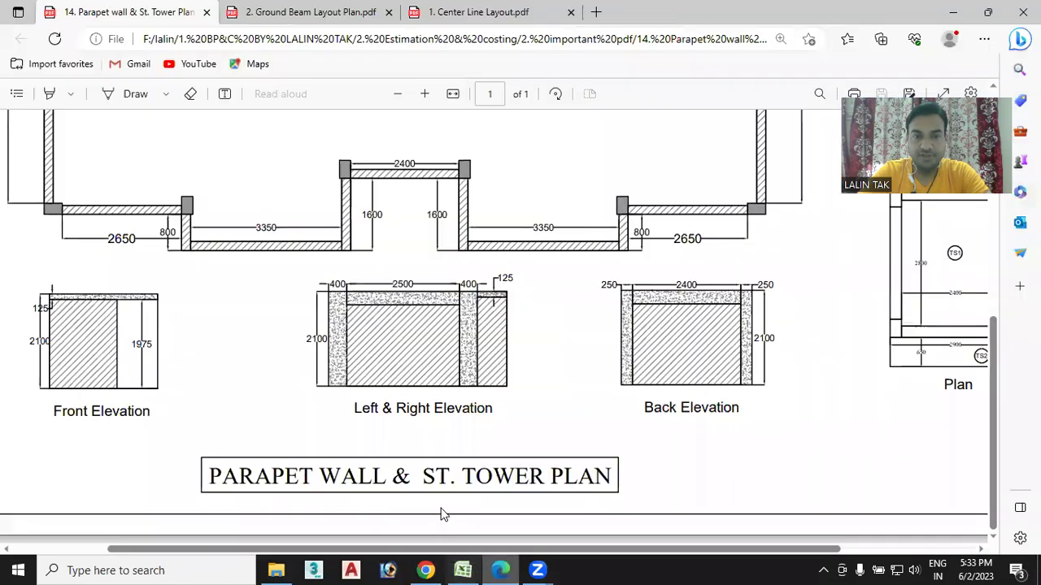
Select the TS 2 length cell D1636, review the tower drawing, and open the Ground Beam Layout Plan.
scroll(341, 284, up, 5)
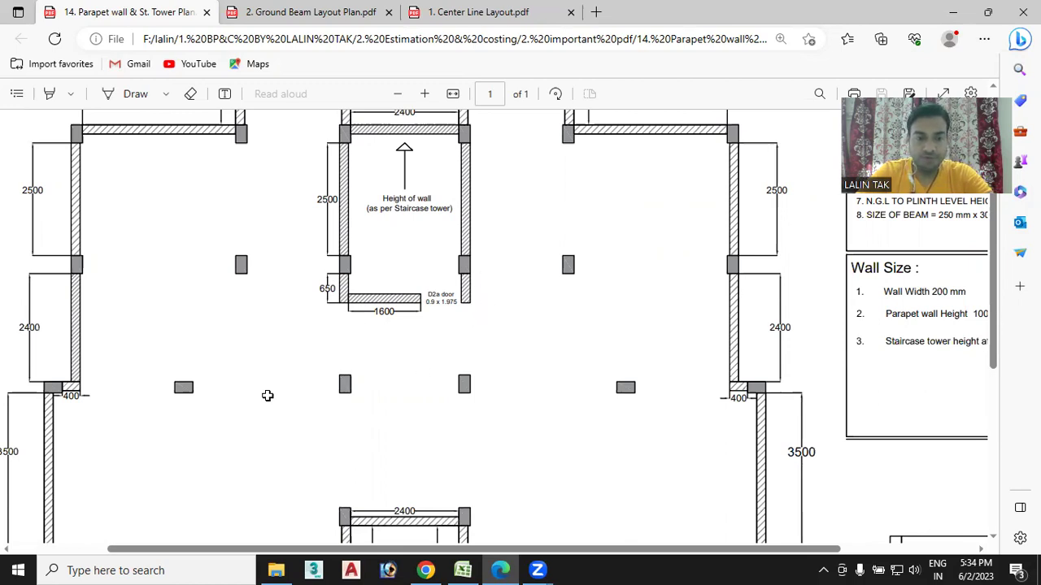
key(alt+Tab)
click(280, 366)
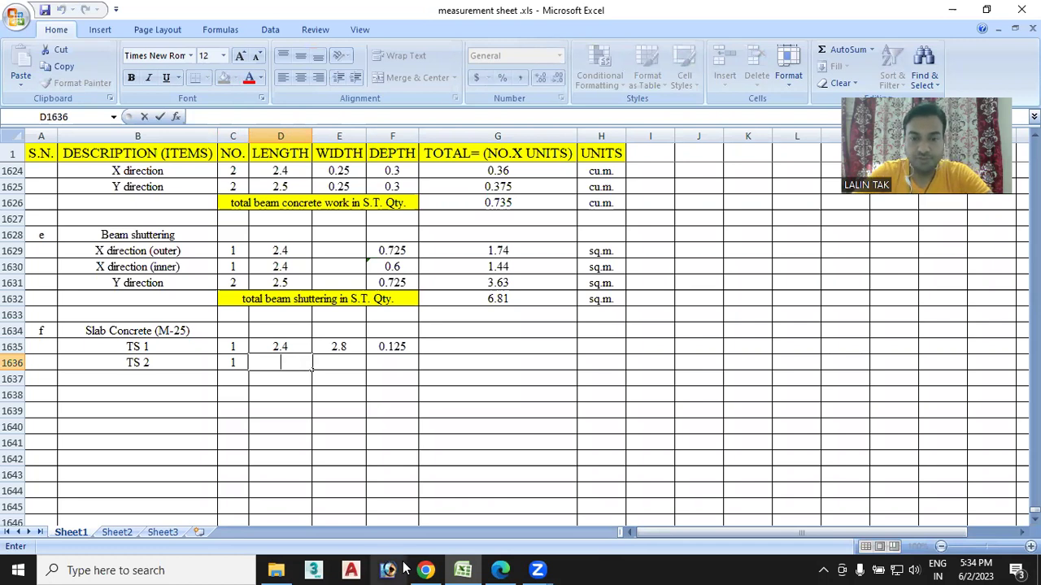
click(500, 570)
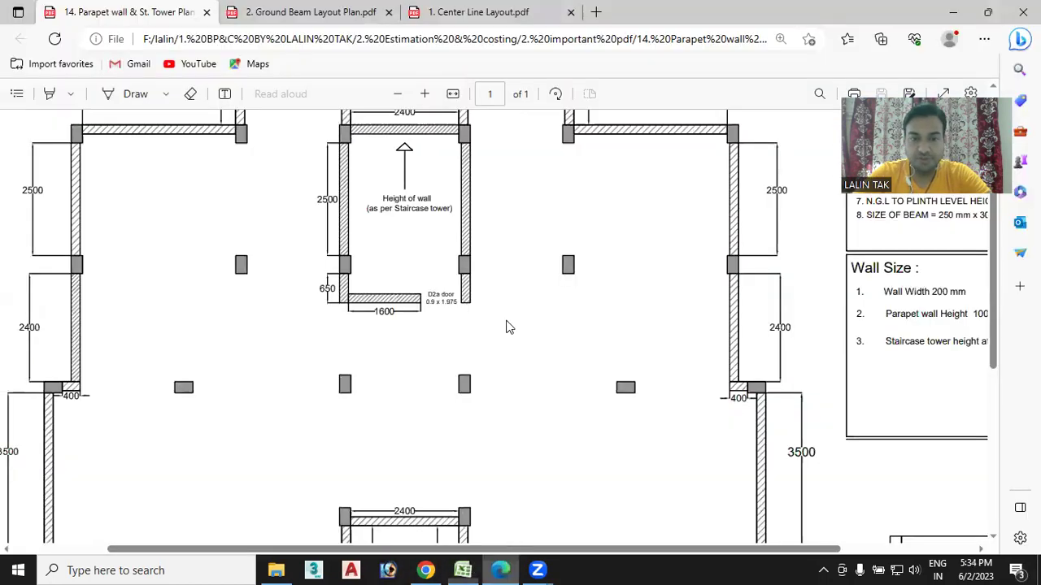
scroll(506, 327, down, 5)
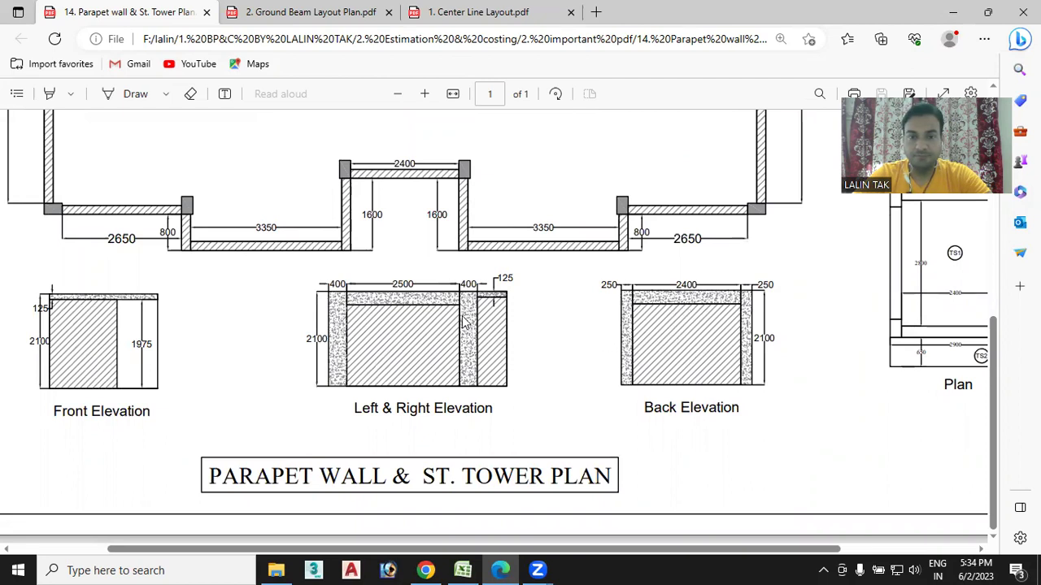
scroll(436, 317, up, 2)
scroll(437, 317, up, 3)
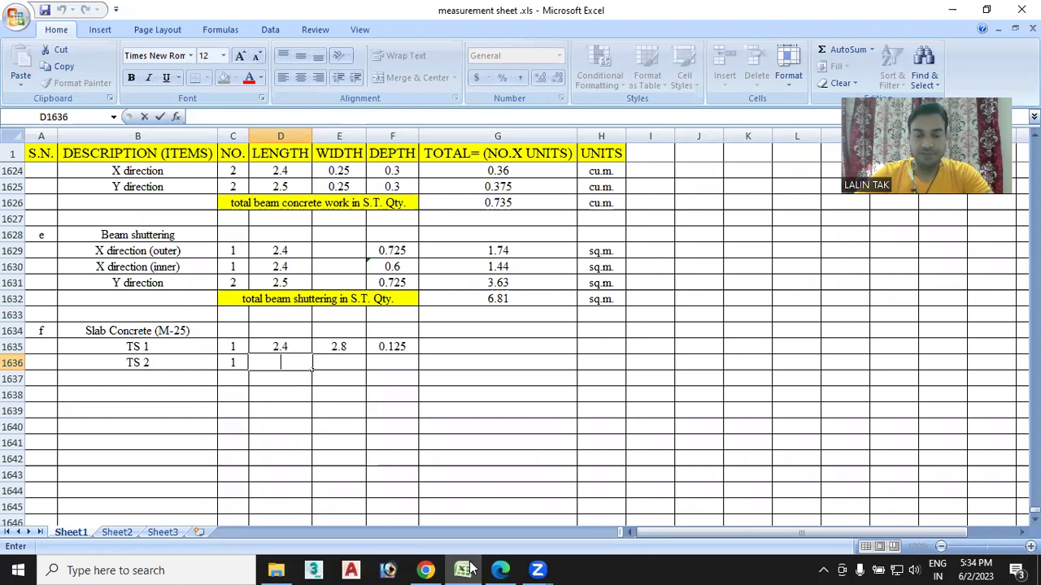
mouse_move(462, 570)
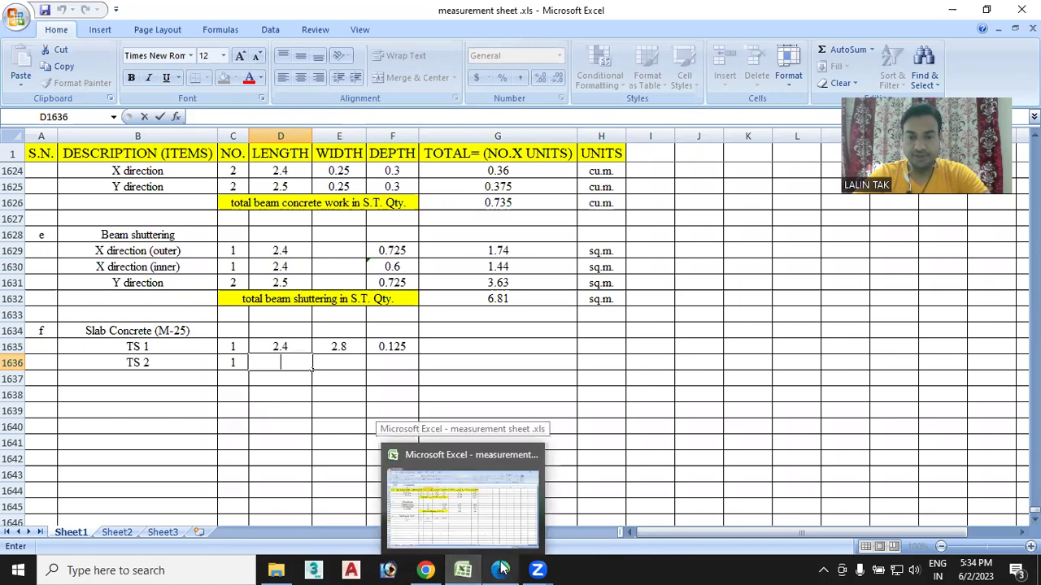
click(501, 570)
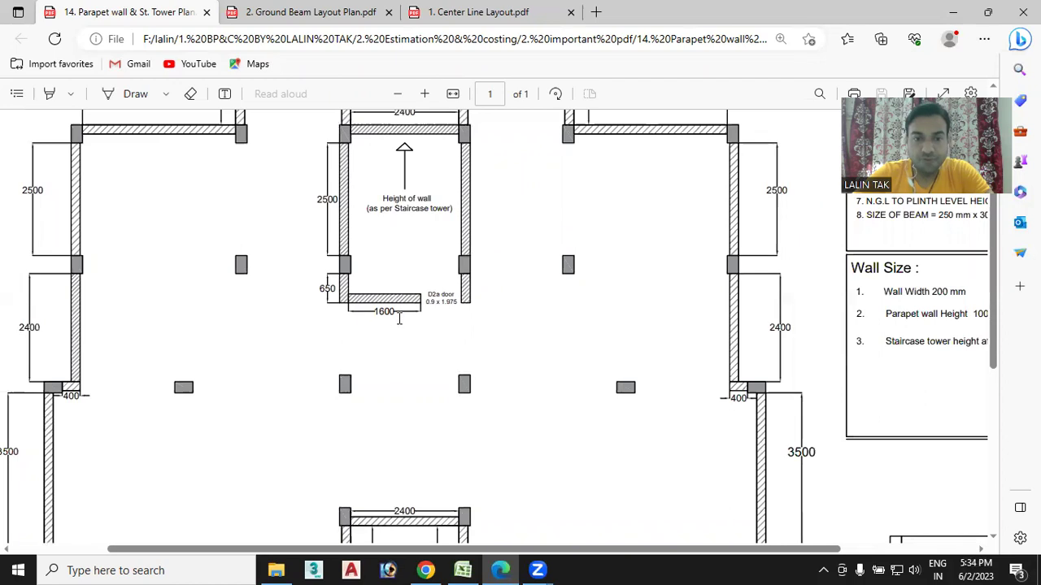
scroll(416, 285, up, 1)
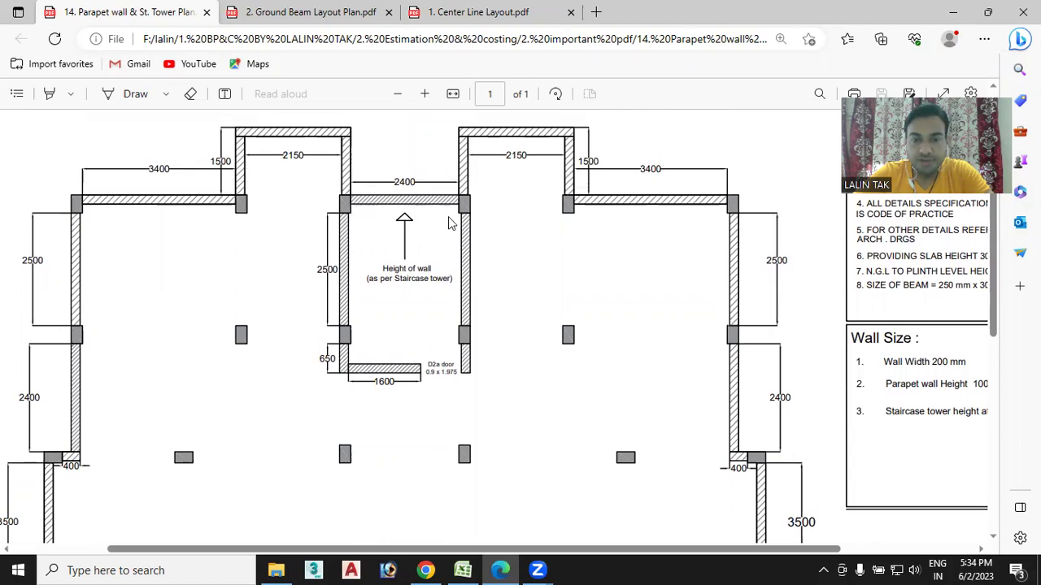
scroll(450, 221, down, 5)
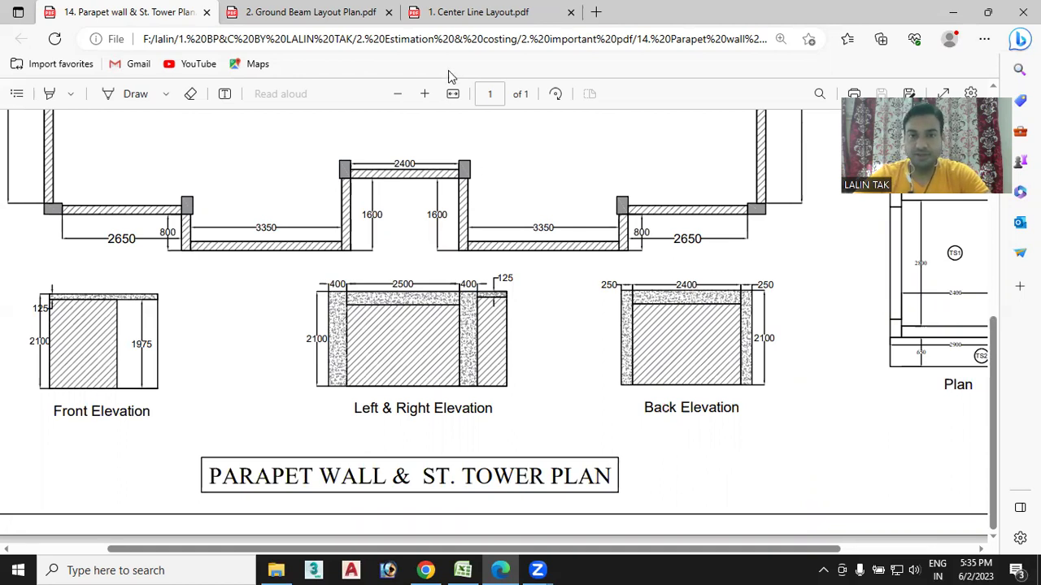
click(306, 13)
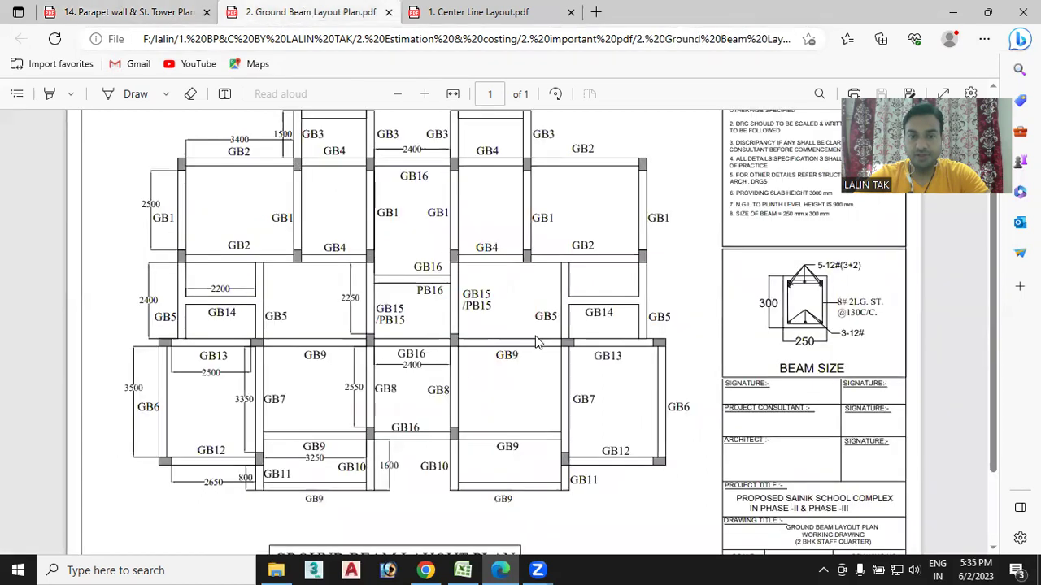
Enter 2.9 as the TS 2 slab length in D1636.
click(464, 570)
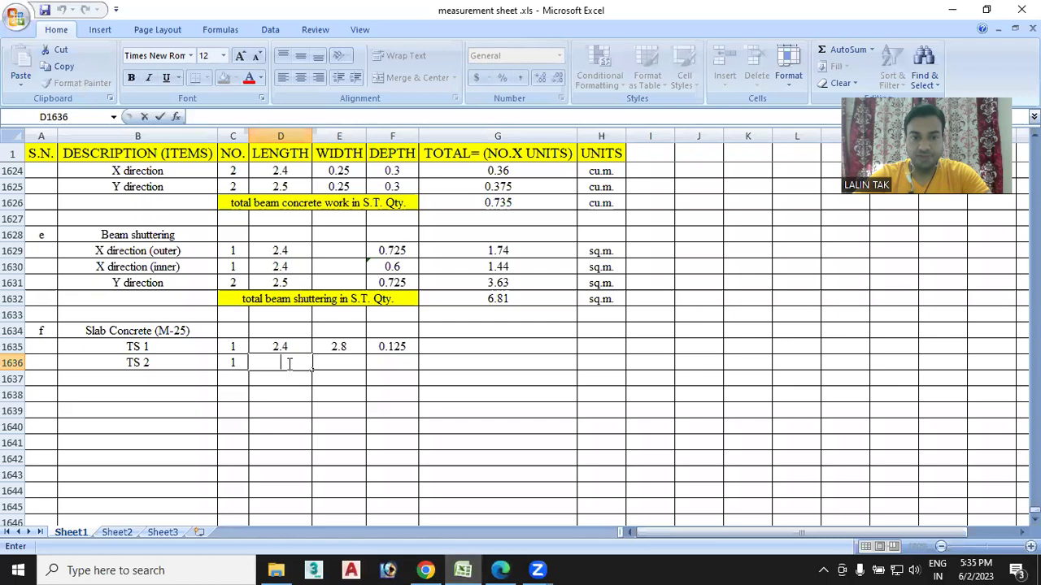
text(2.9)
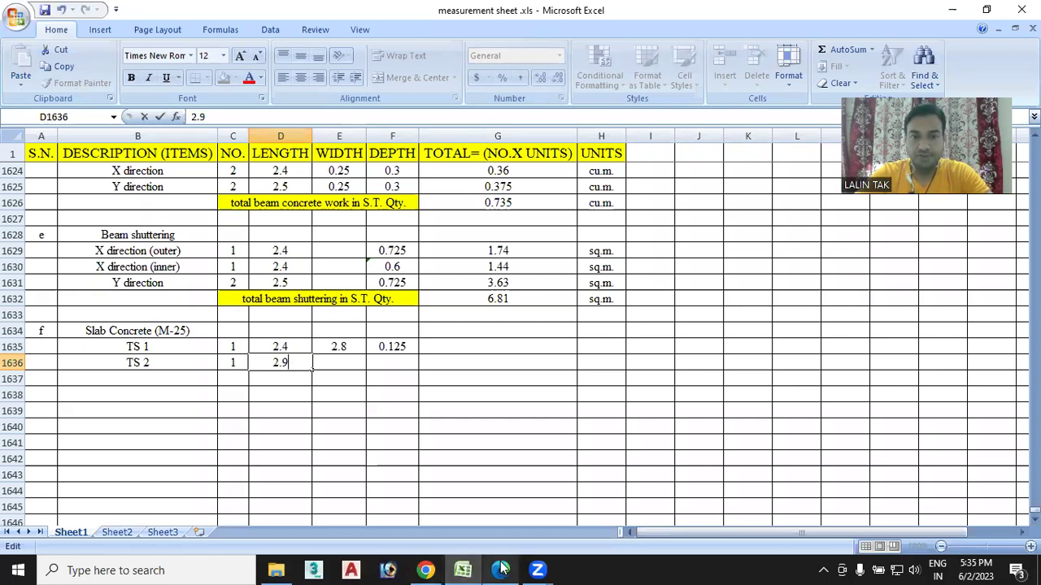
key(alt+Tab)
scroll(420, 263, up, 5)
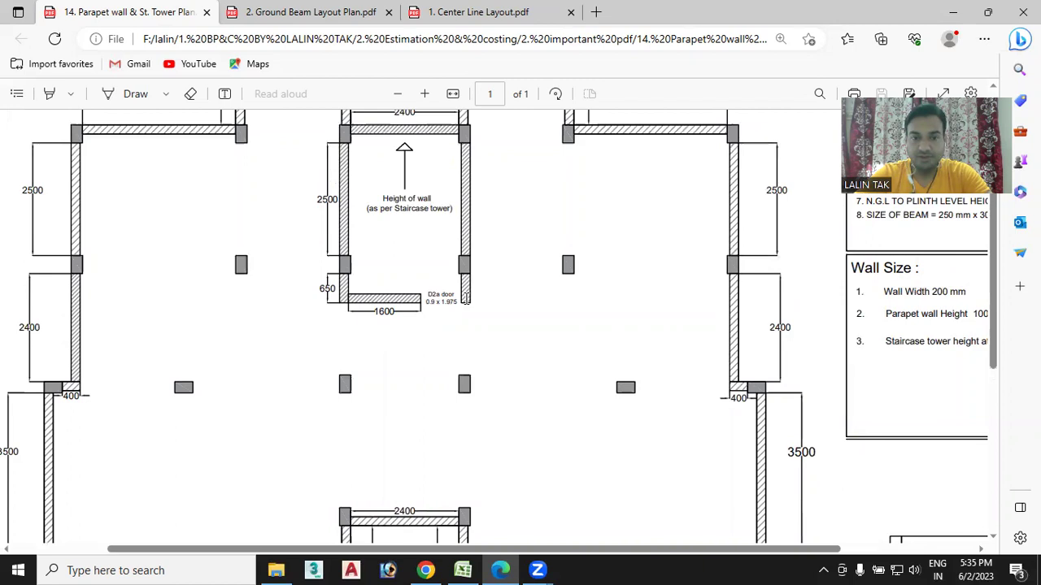
Check the staircase tower dimensions and Wall Size notes on the plan, then return to Excel.
scroll(456, 257, up, 1)
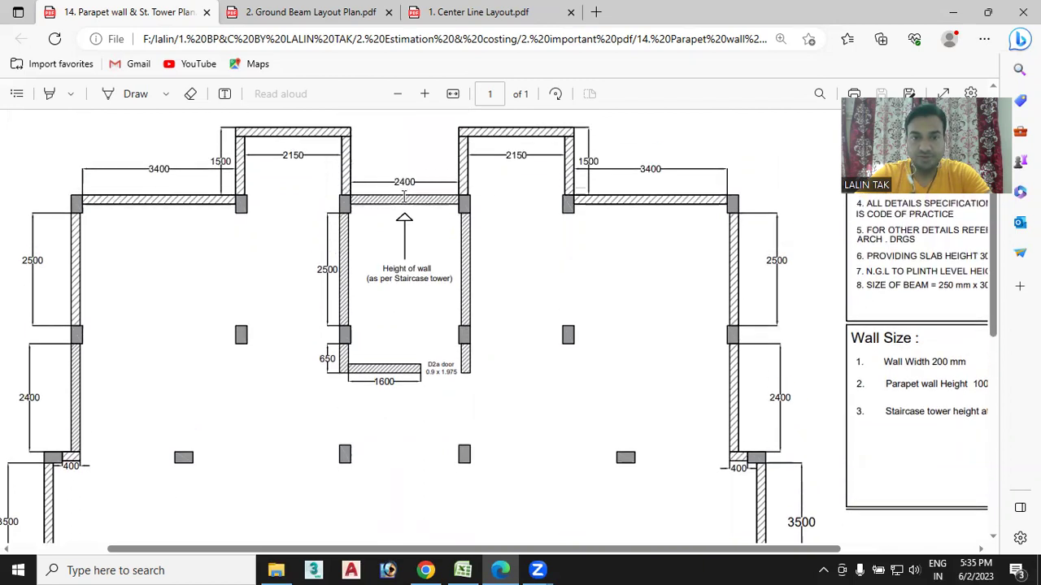
scroll(478, 398, down, 5)
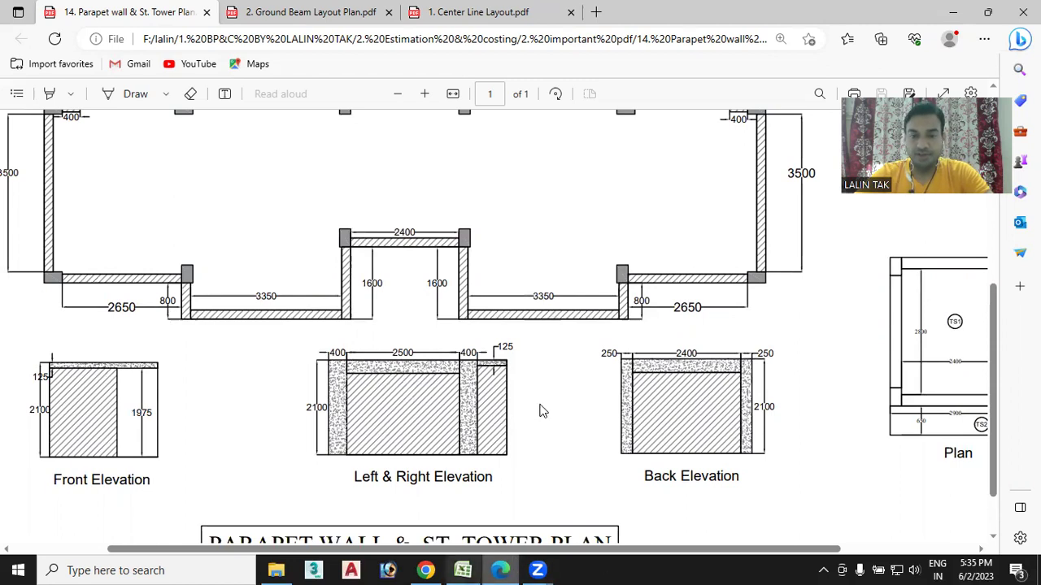
scroll(327, 294, up, 3)
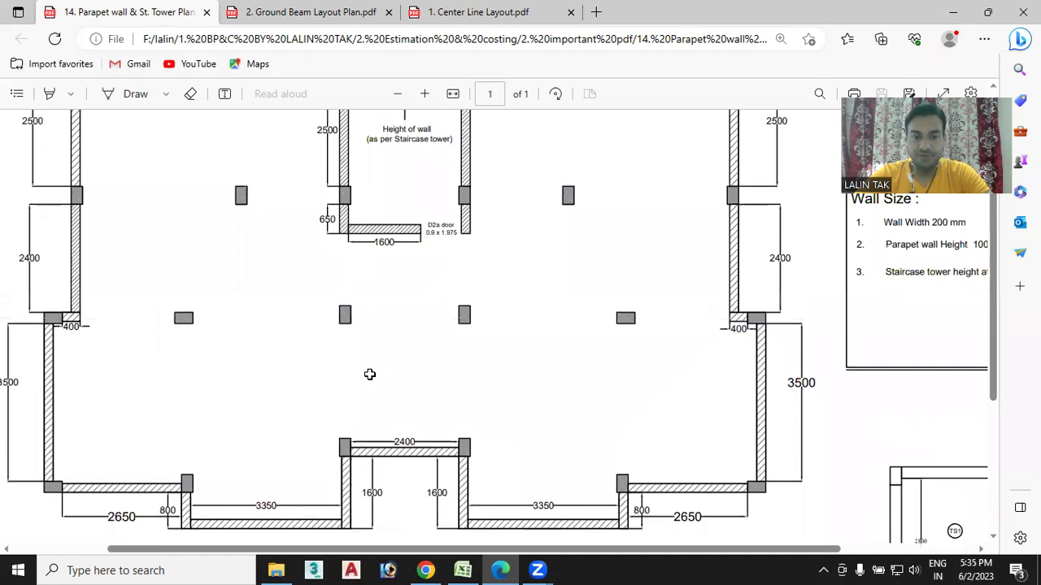
key(alt+Tab)
Finish the TS 2 width as 0.65 and copy the 0.125 depth into F1636.
text(5)
click(405, 363)
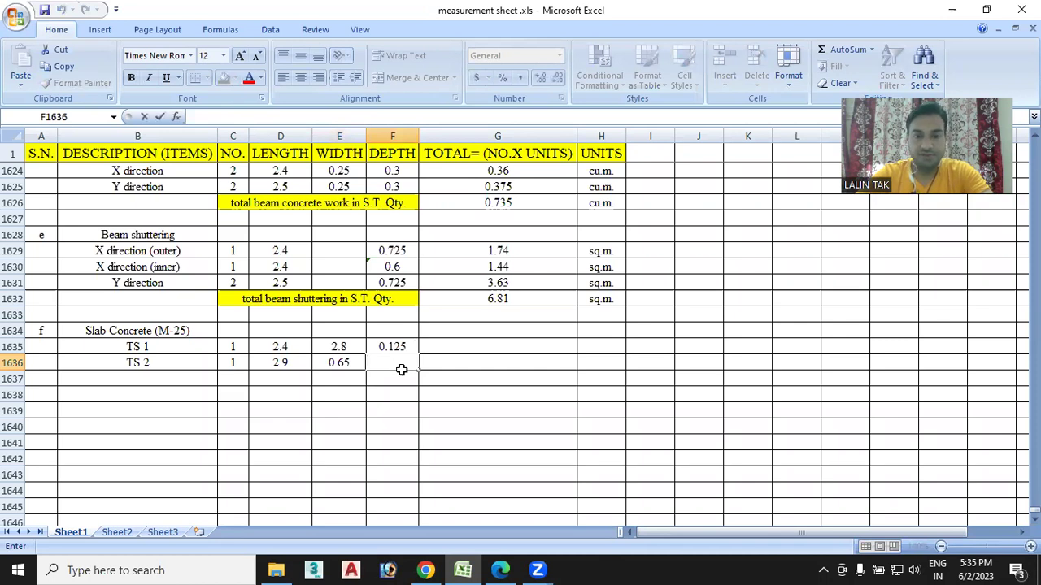
key(Up)
key(ctrl+c)
click(401, 366)
key(ctrl+v)
Compute the TS 1 slab volume in G1635 as =C1635*D1635*E1635*F1635.
click(462, 350)
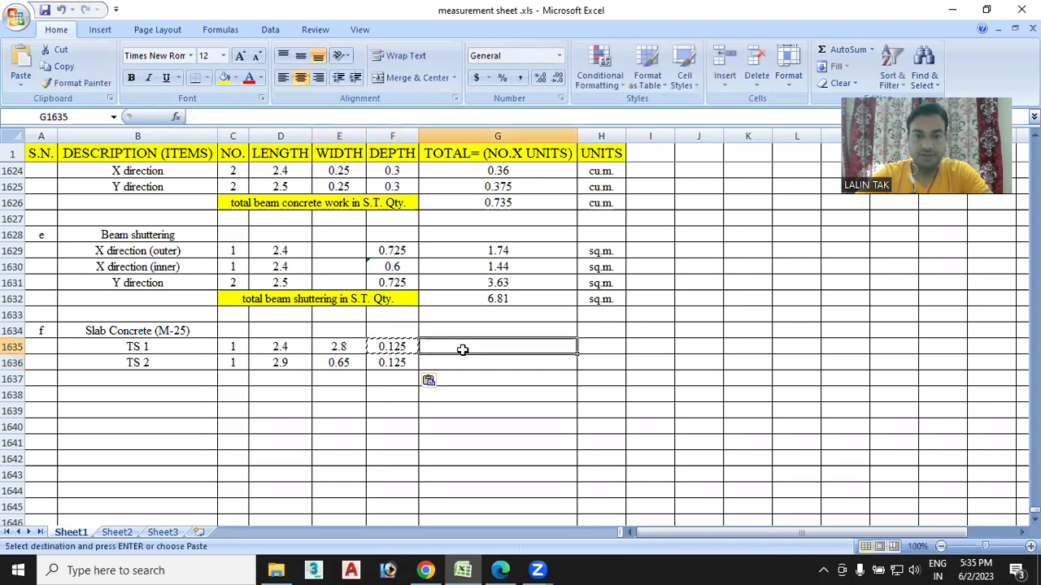
text(=)
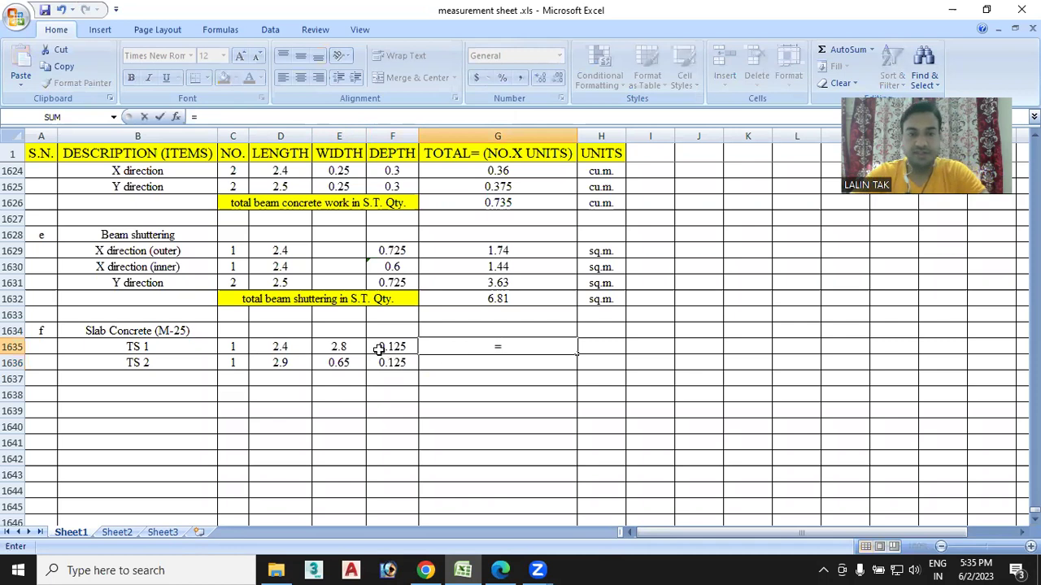
click(246, 345)
text(*)
click(280, 346)
text(*)
click(336, 348)
text(*)
click(390, 348)
key(Return)
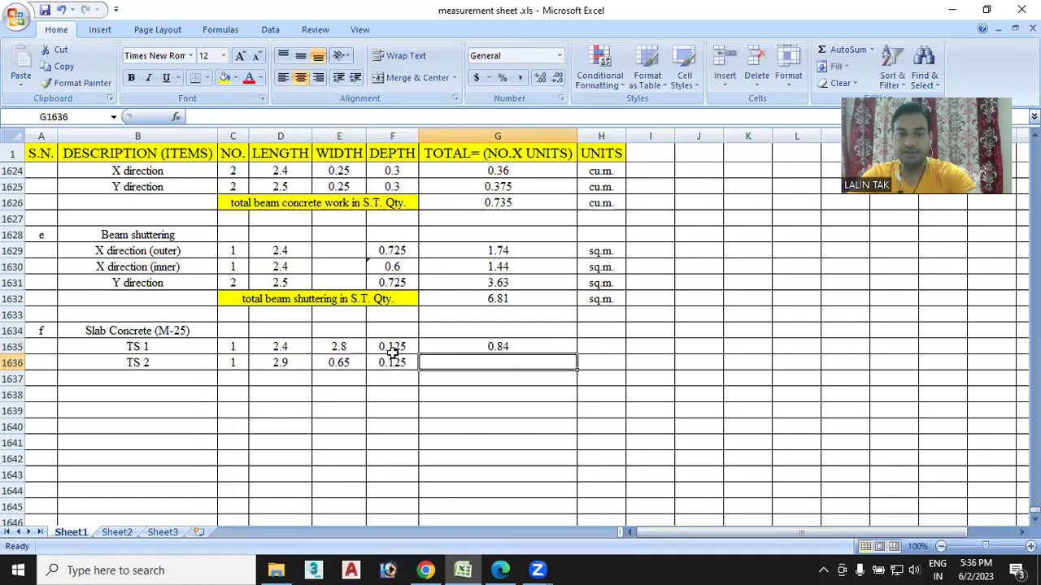
Fill the volume formula down to TS 2 and AutoSum the slab concrete total of 1.08.
click(537, 348)
drag(576, 355, 572, 374)
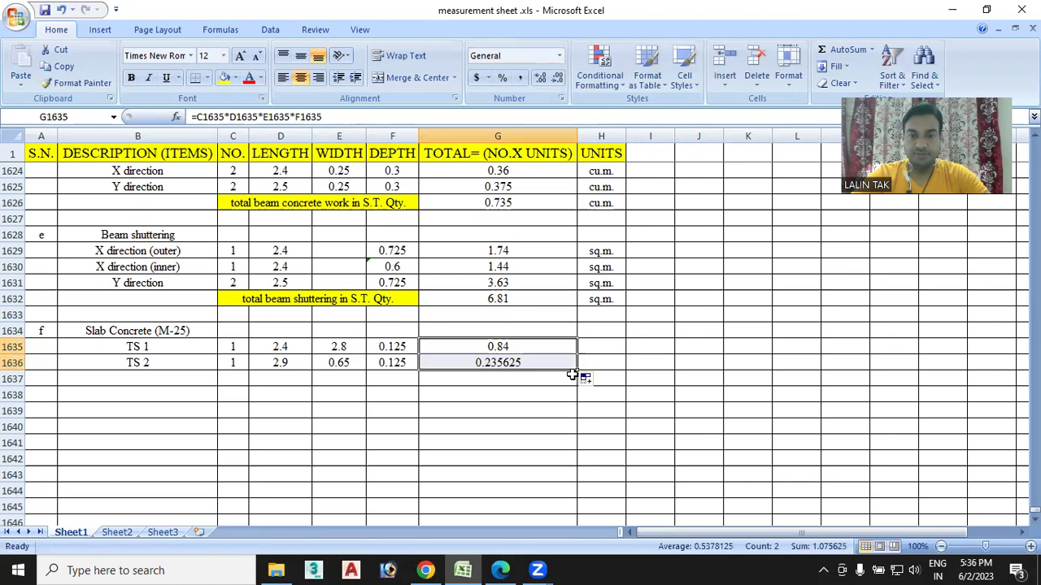
click(493, 379)
key(alt+equal)
key(Return)
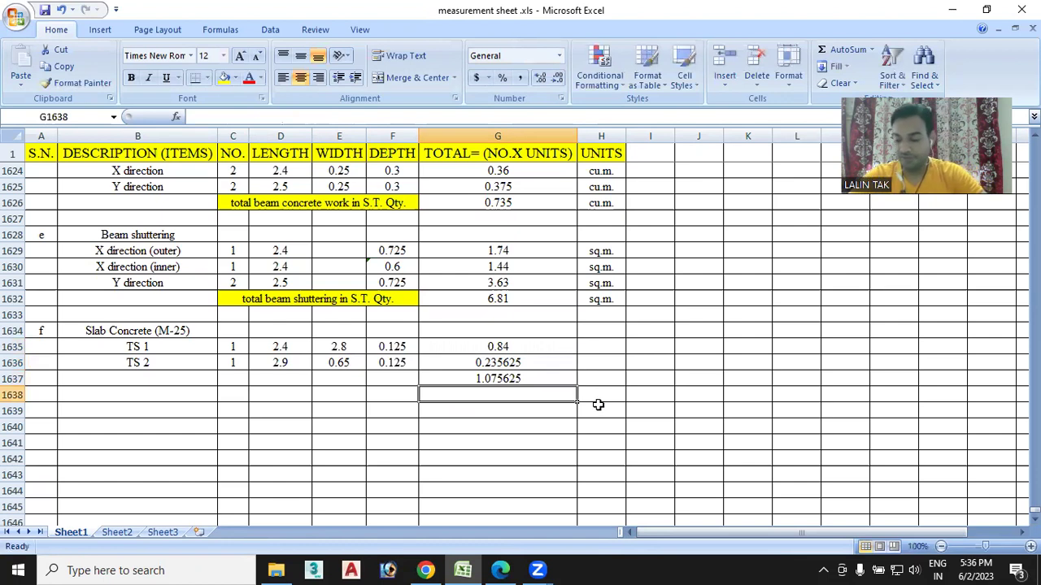
Show the slab volumes and total at two decimals, then select the existing cu.m. units.
drag(555, 340, 554, 378)
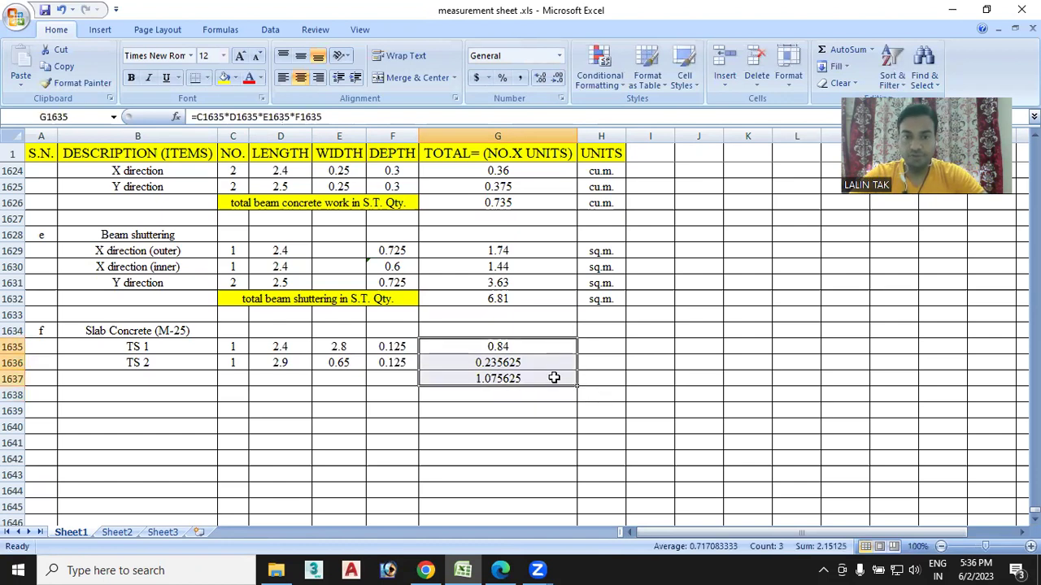
click(558, 78)
click(558, 78)
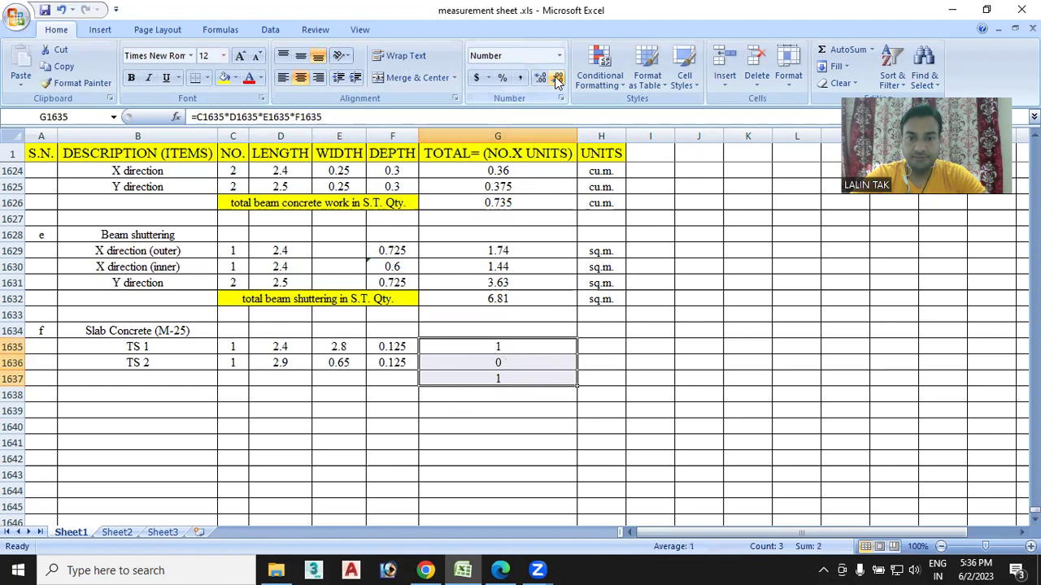
click(541, 78)
click(541, 78)
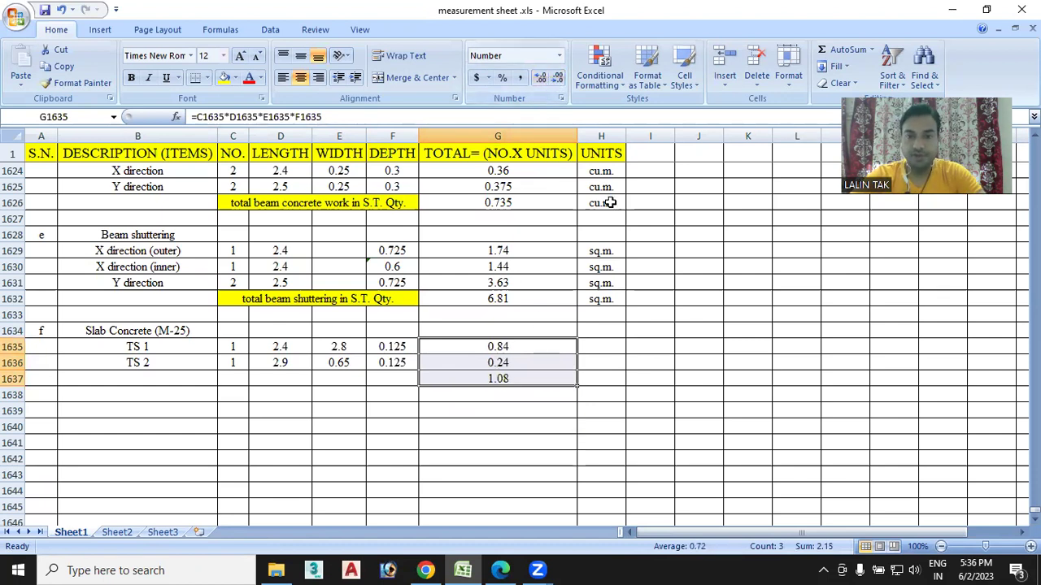
click(609, 171)
drag(609, 186, 611, 203)
Paste the cu.m. units beside the slab concrete rows and total in H1635:H1637.
key(ctrl+c)
drag(606, 347, 599, 381)
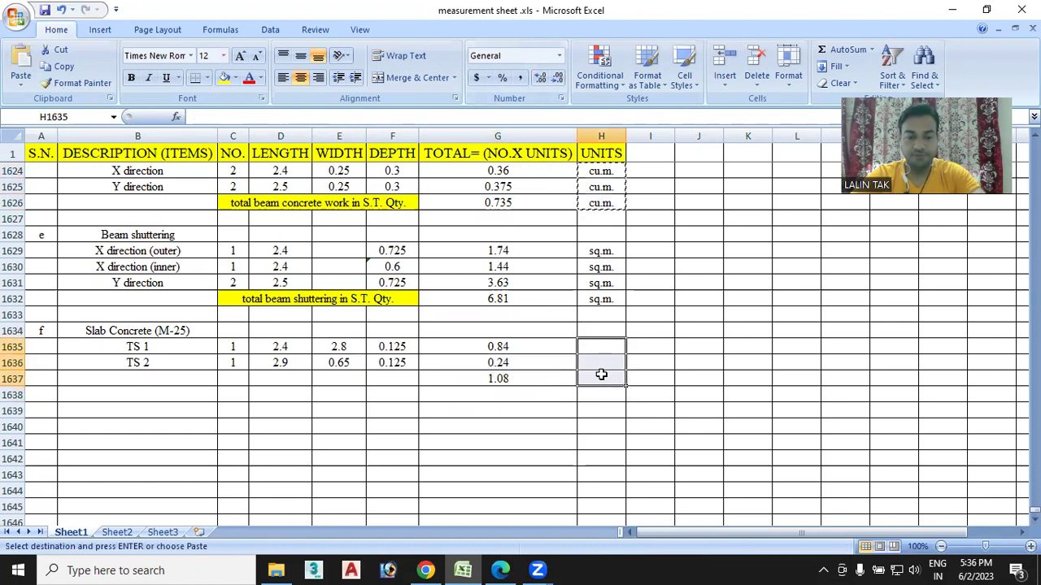
key(ctrl+v)
Copy the yellow total label into row 1637 and reword it to 'total slab concrete work in S.T. Qty.'.
click(368, 299)
key(ctrl+c)
drag(253, 383, 382, 379)
key(ctrl+v)
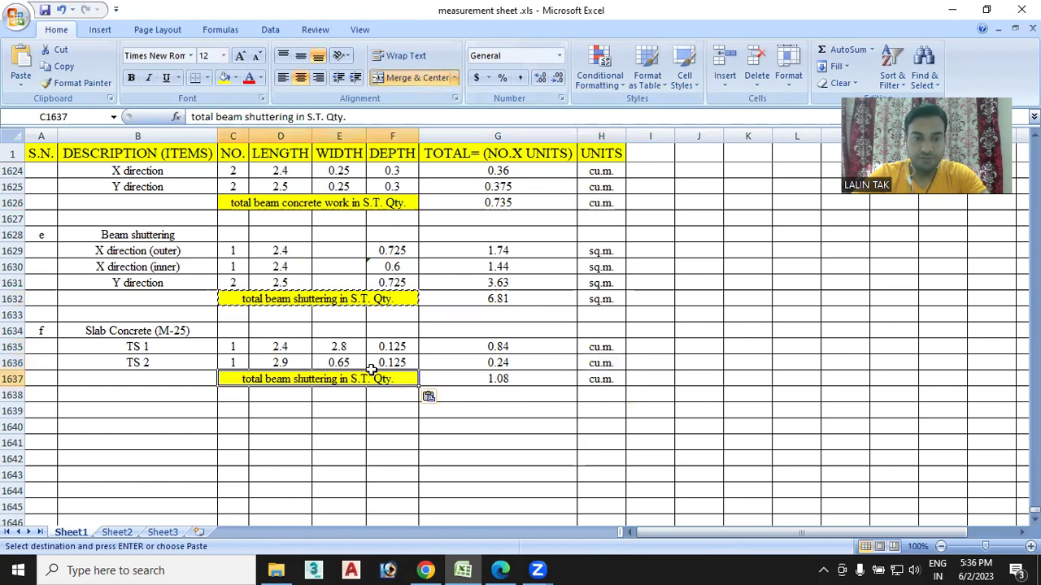
double_click(291, 381)
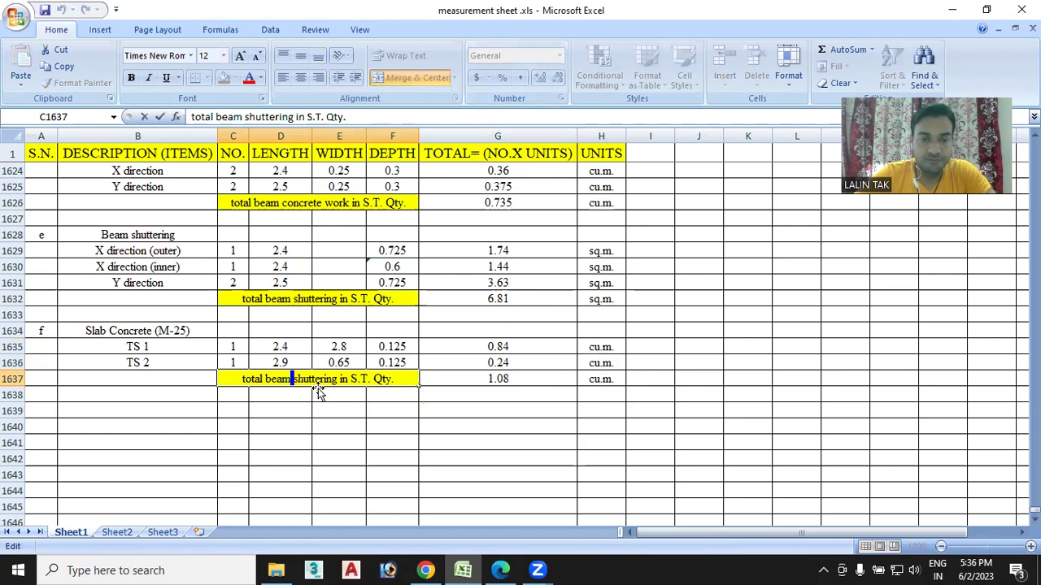
click(338, 380)
key(BackSpace)
key(BackSpace)
key(BackSpace)
key(BackSpace)
key(BackSpace)
key(BackSpace)
key(BackSpace)
key(BackSpace)
key(BackSpace)
key(BackSpace)
key(BackSpace)
key(BackSpace)
key(BackSpace)
key(BackSpace)
text(slab)
text(concrete work)
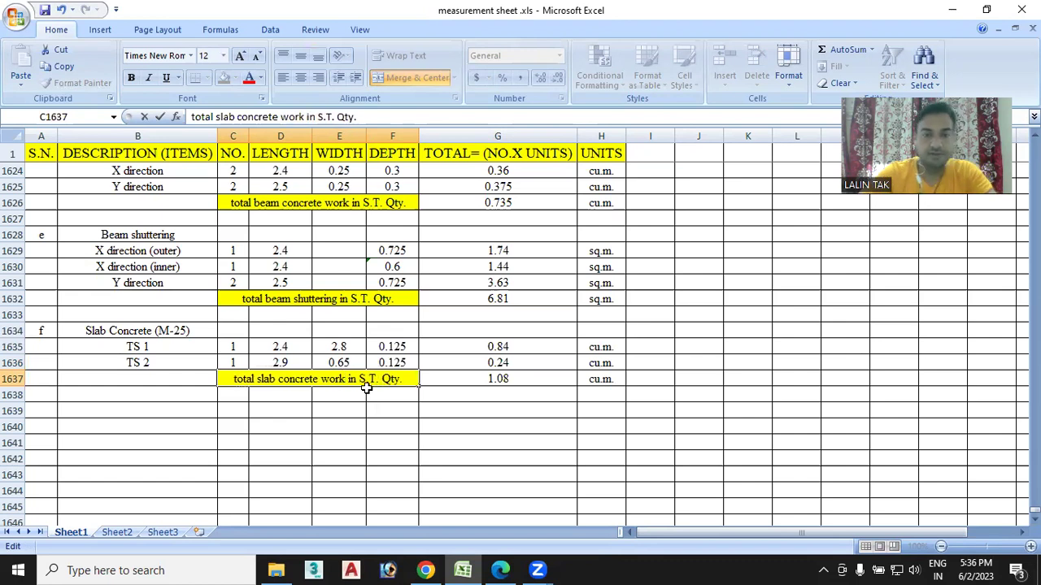
Enter the item letter g in A1639 below the slab concrete total.
click(40, 411)
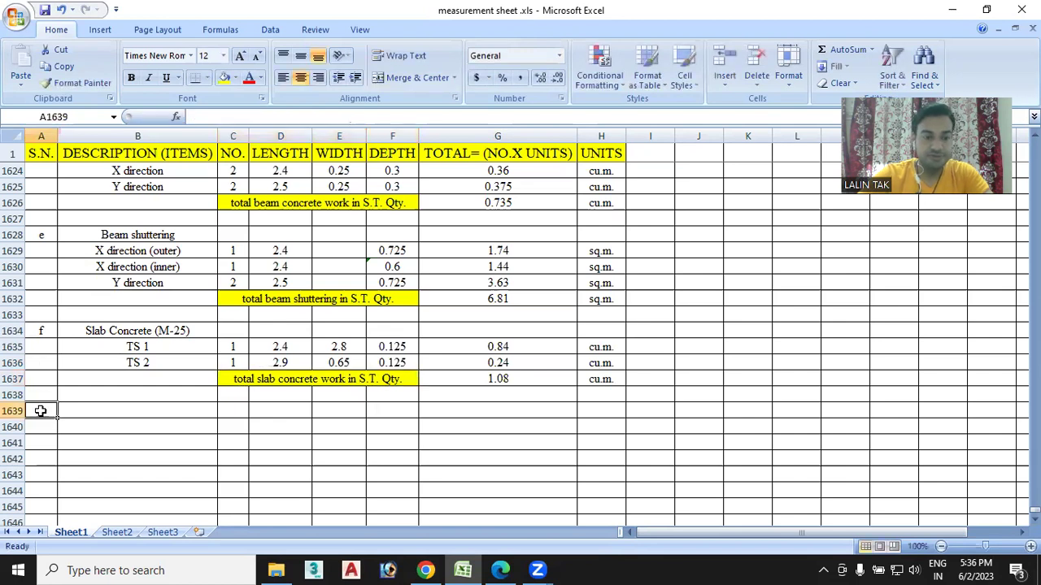
text(gt)
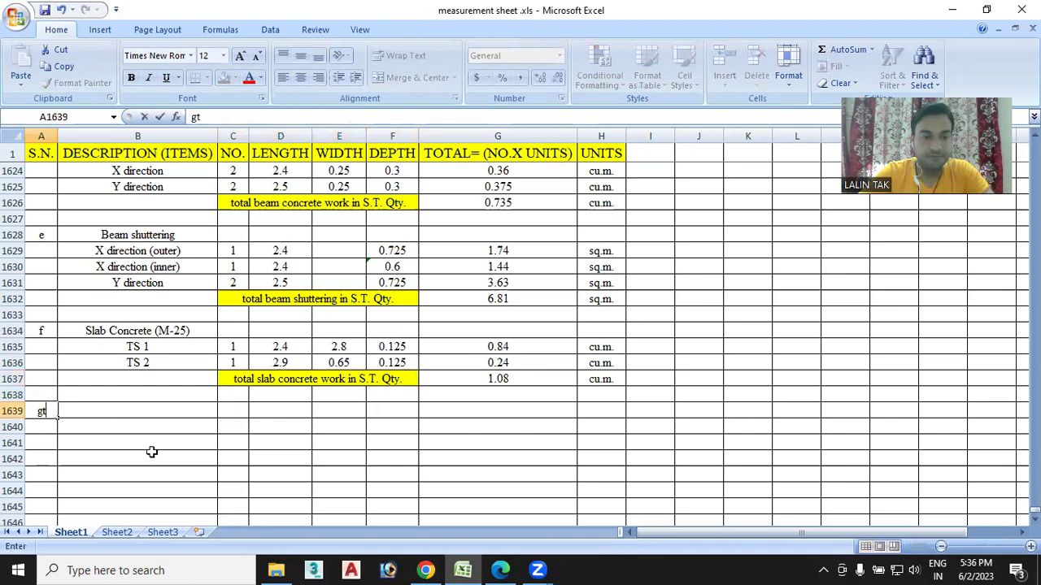
click(152, 235)
key(ctrl+c)
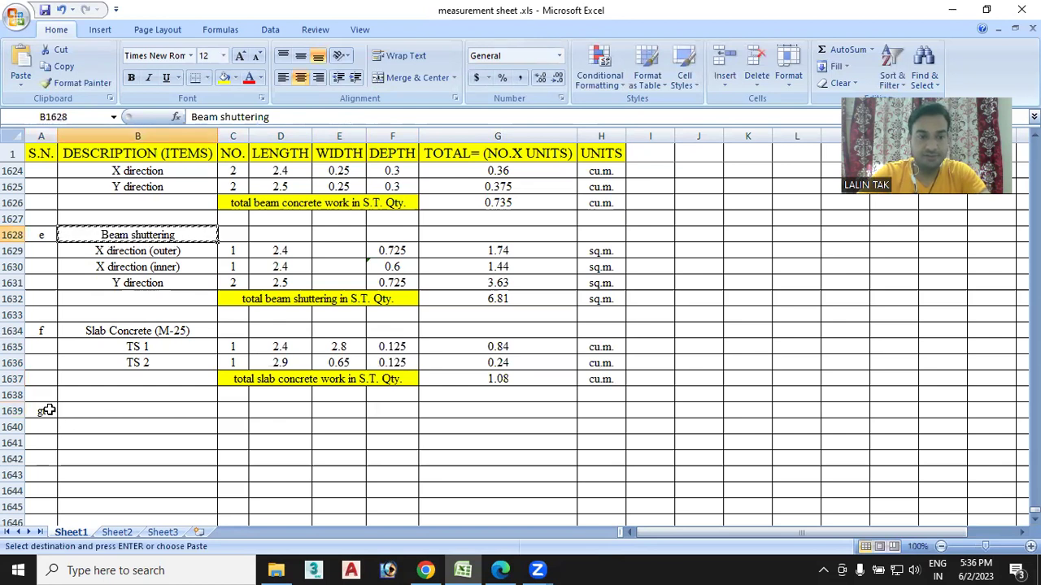
click(47, 411)
text(g)
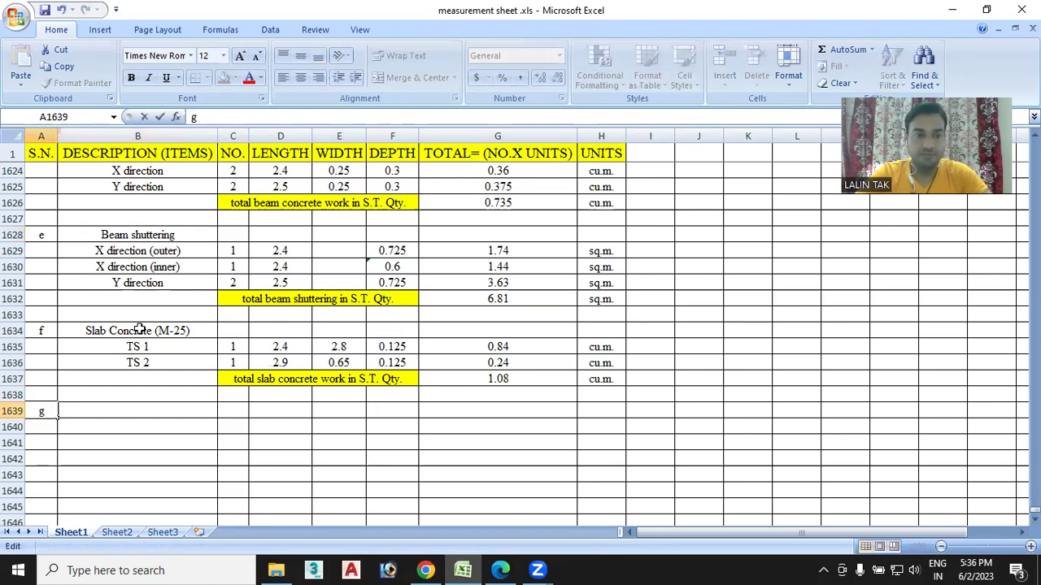
click(140, 329)
Copy the Beam shuttering heading into B1639 and change it to 'Slab shuttering'.
click(158, 236)
key(ctrl+c)
click(122, 410)
key(ctrl+v)
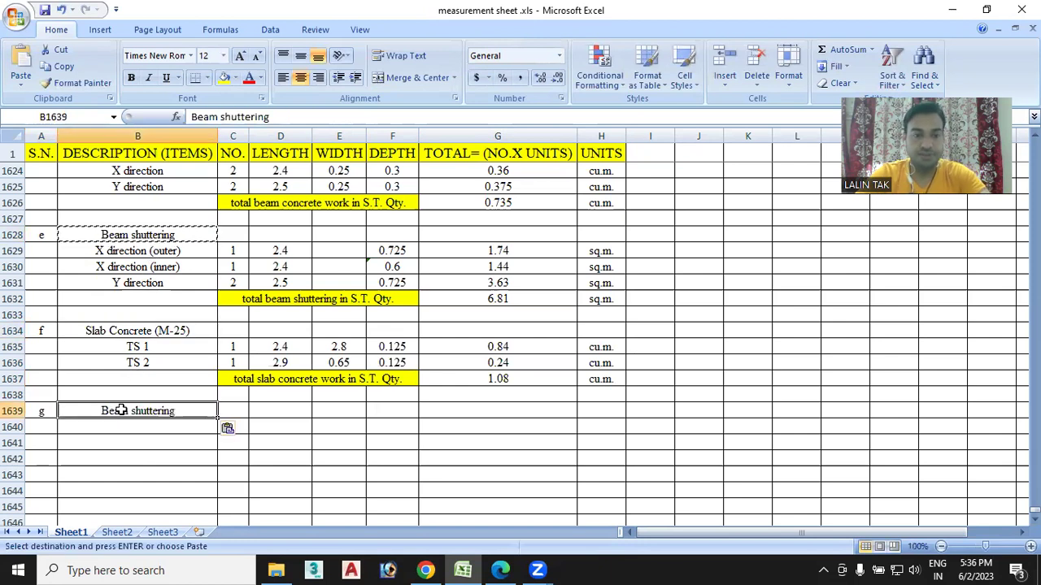
double_click(120, 410)
key(BackSpace)
key(BackSpace)
key(BackSpace)
key(BackSpace)
text(slab)
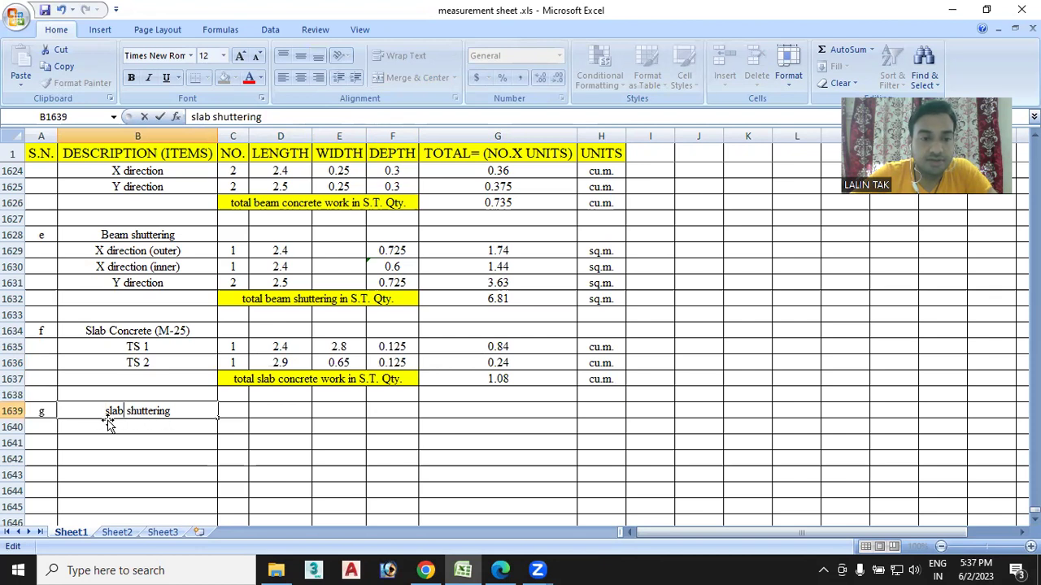
key(BackSpace)
text(S)
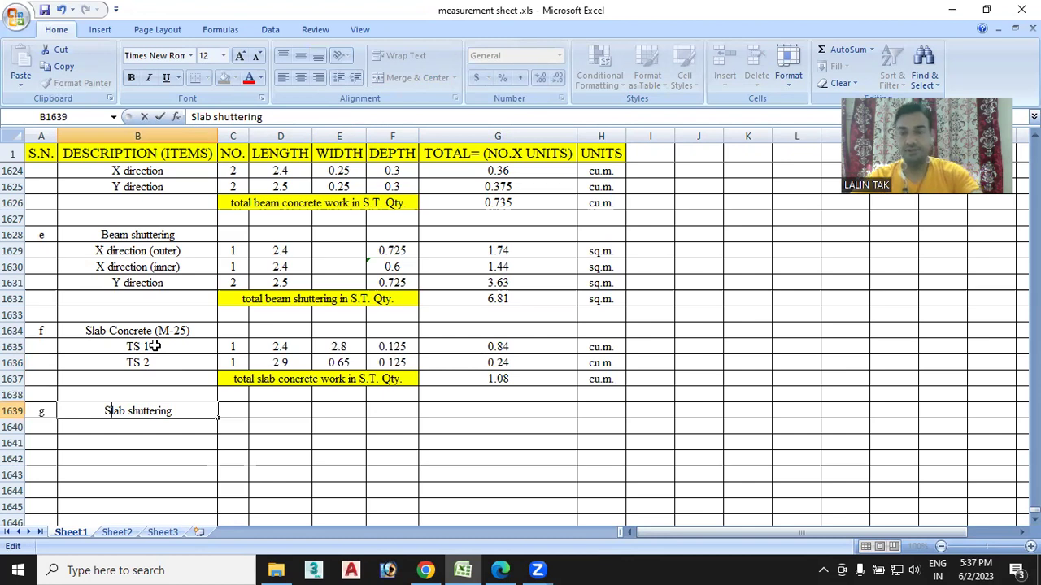
Copy the TS 1 and TS 2 dimension rows and select B1640:E1641 for them.
drag(155, 347, 340, 361)
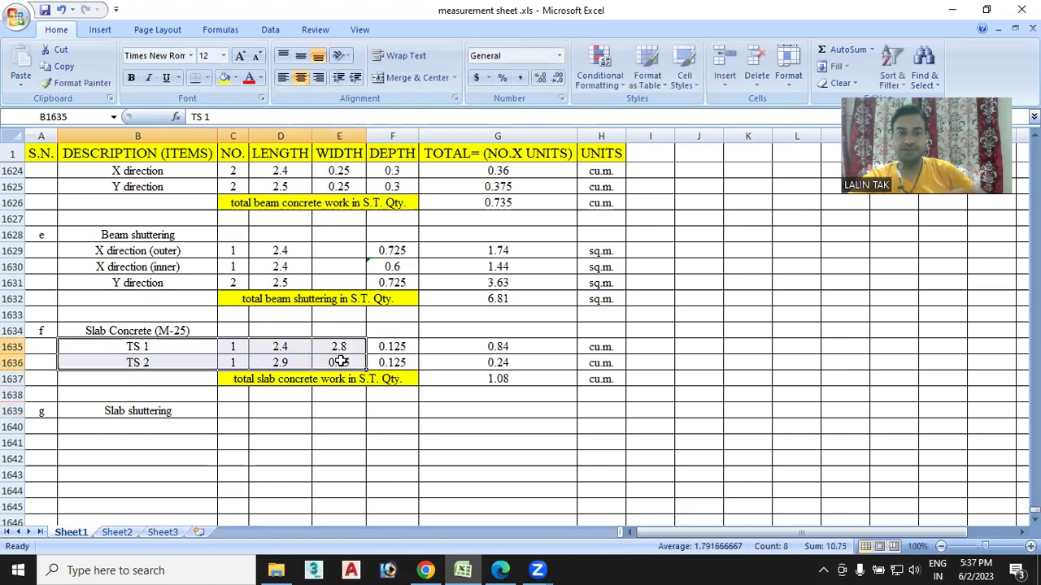
key(ctrl+c)
drag(116, 426, 317, 443)
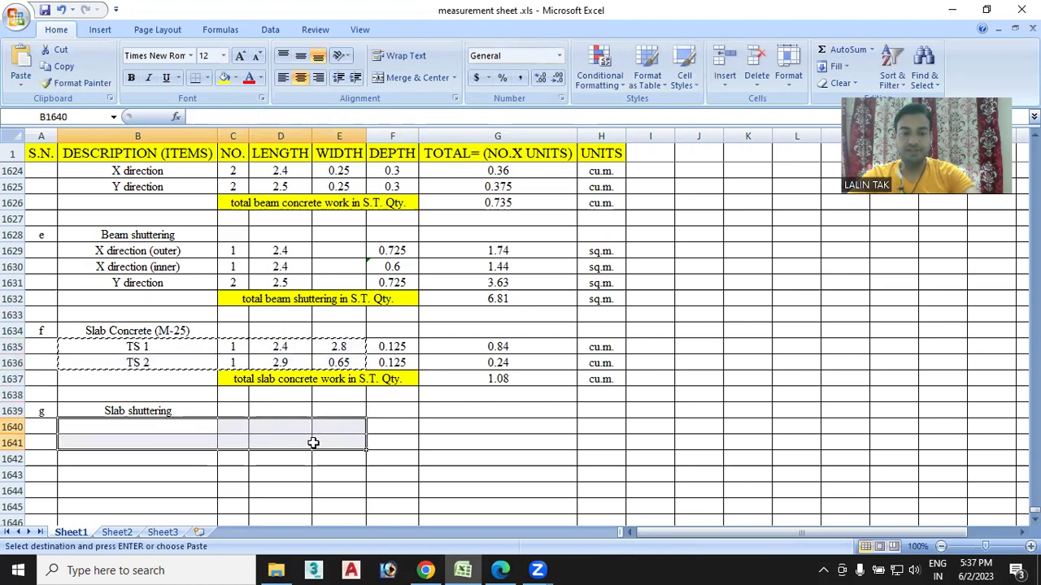
Paste the TS 1 and TS 2 rows and compute the TS 1 shuttering area of 6.72 as count × length × width.
key(ctrl+v)
double_click(490, 428)
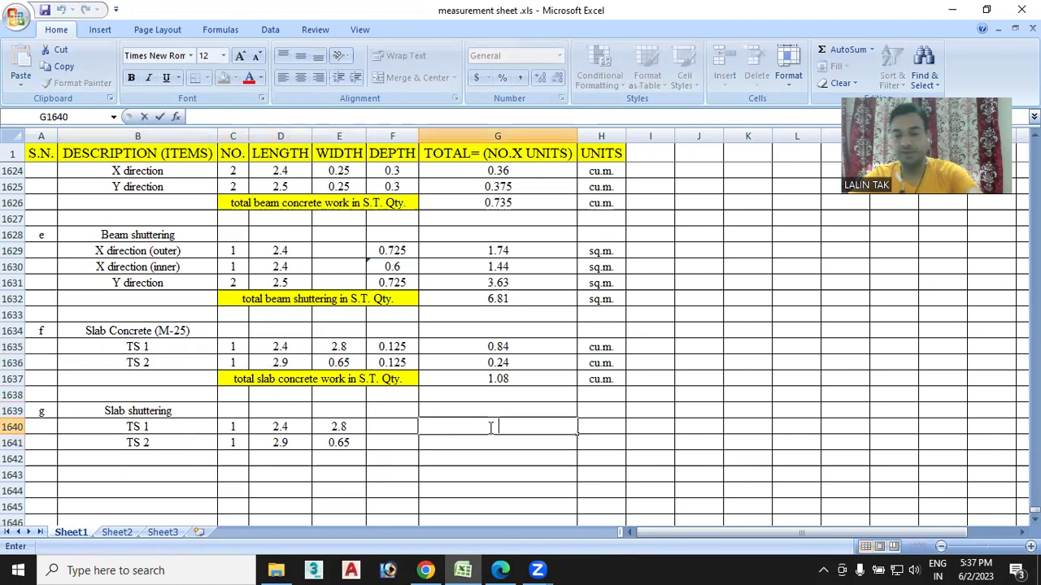
text(=)
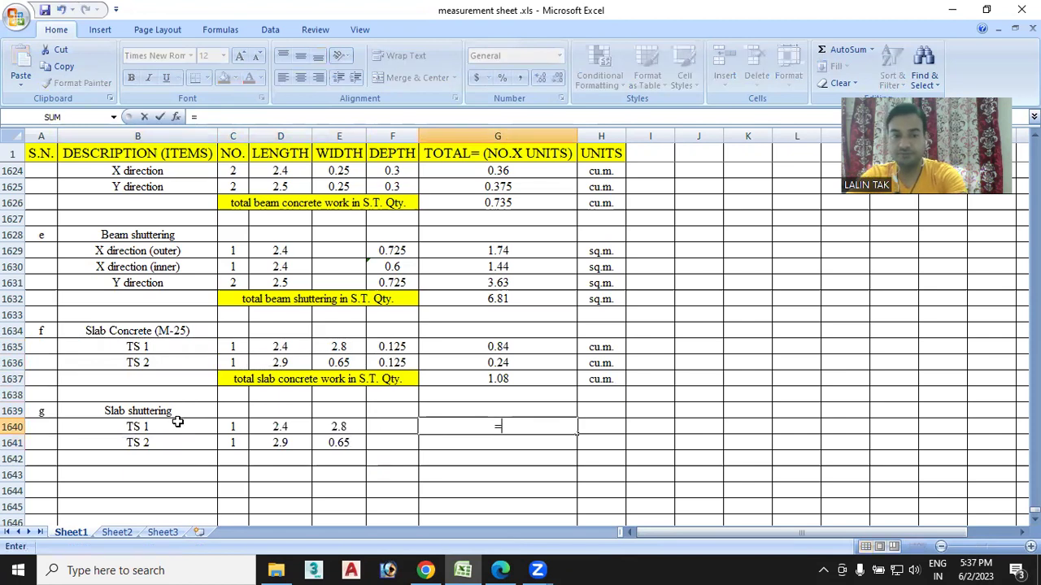
click(236, 427)
text(*)
click(293, 426)
text(*)
click(341, 426)
key(Return)
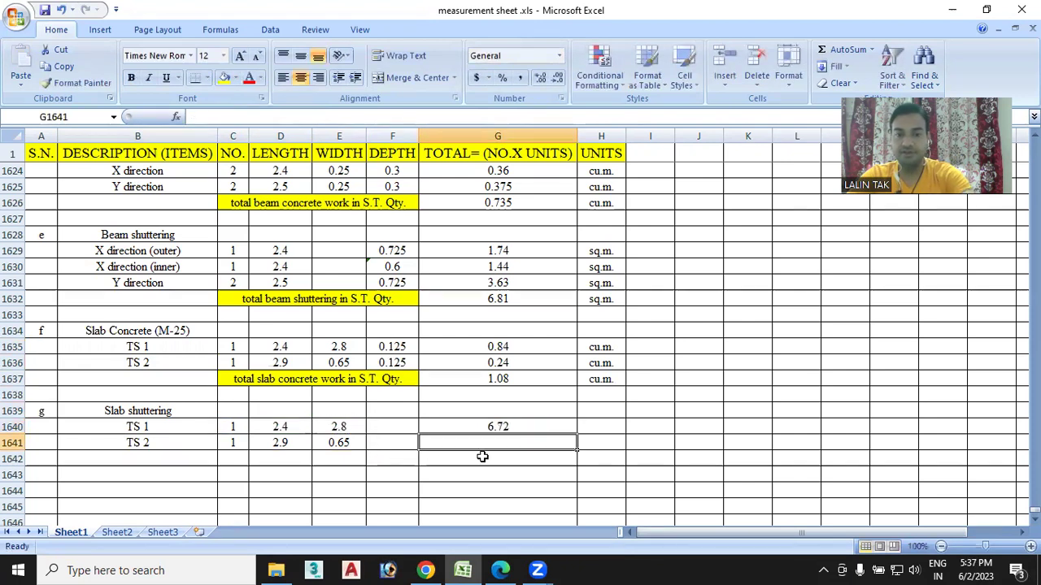
Fill the area down to TS 2 (1.89), AutoSum the 8.61 total, and show two decimals.
click(559, 429)
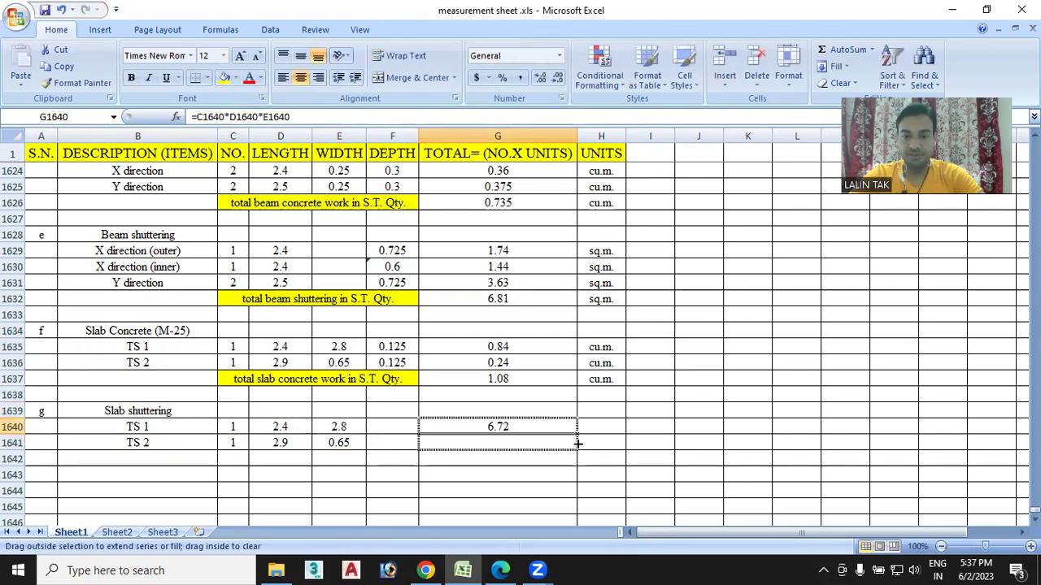
drag(577, 437, 577, 448)
click(499, 460)
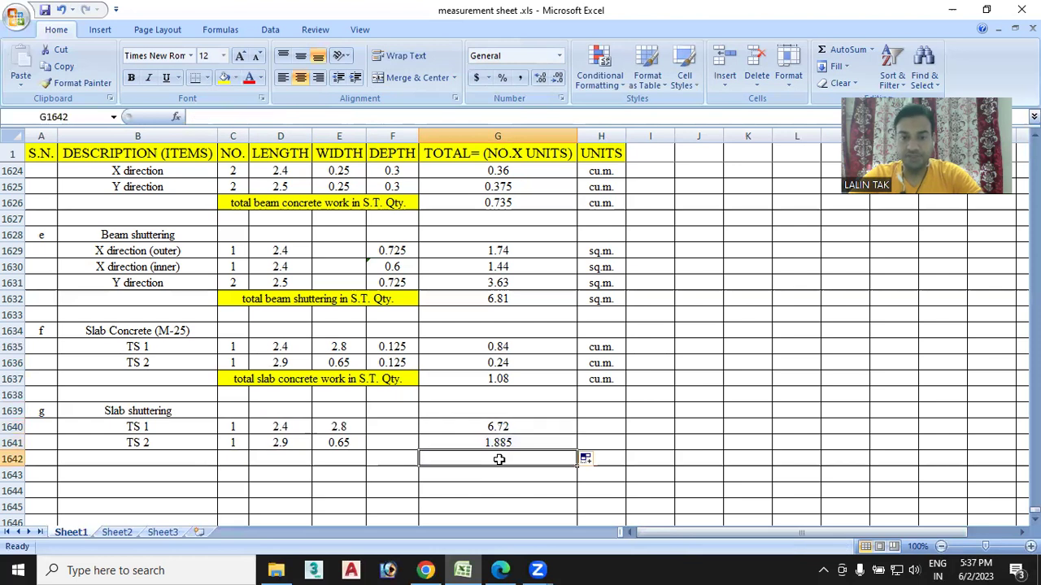
key(alt+equal)
key(Return)
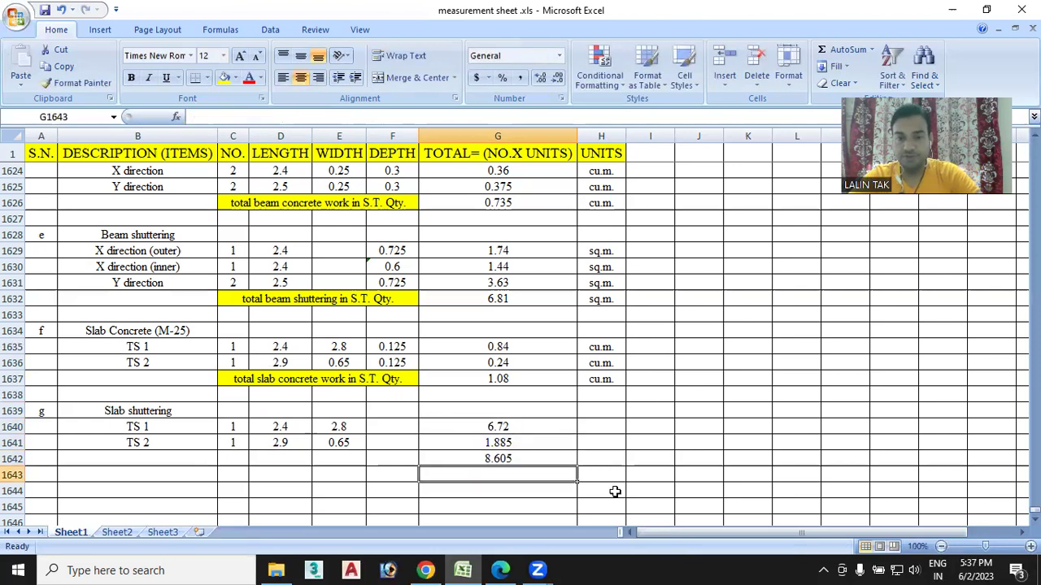
drag(527, 425, 527, 457)
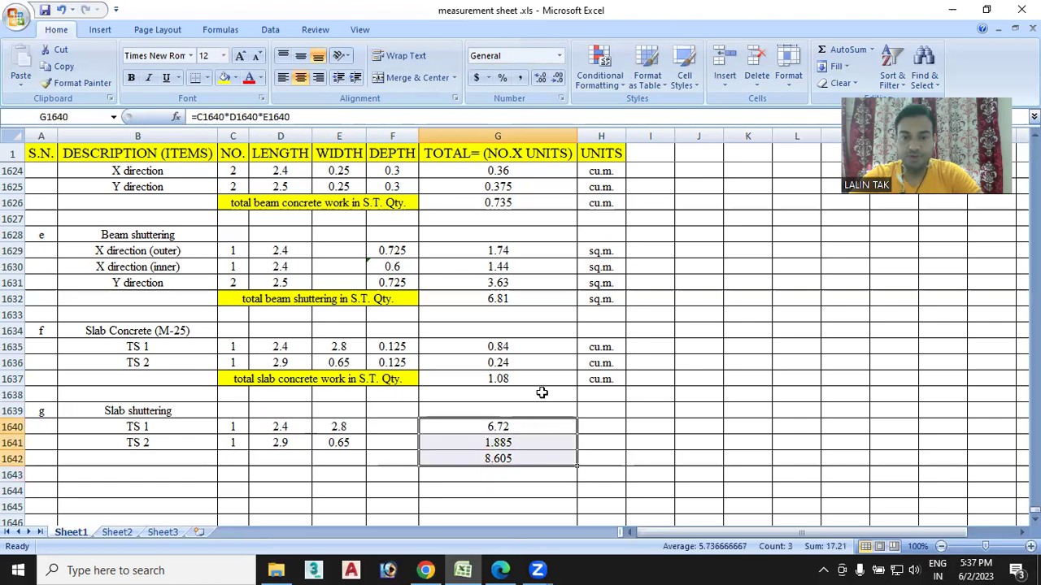
click(557, 79)
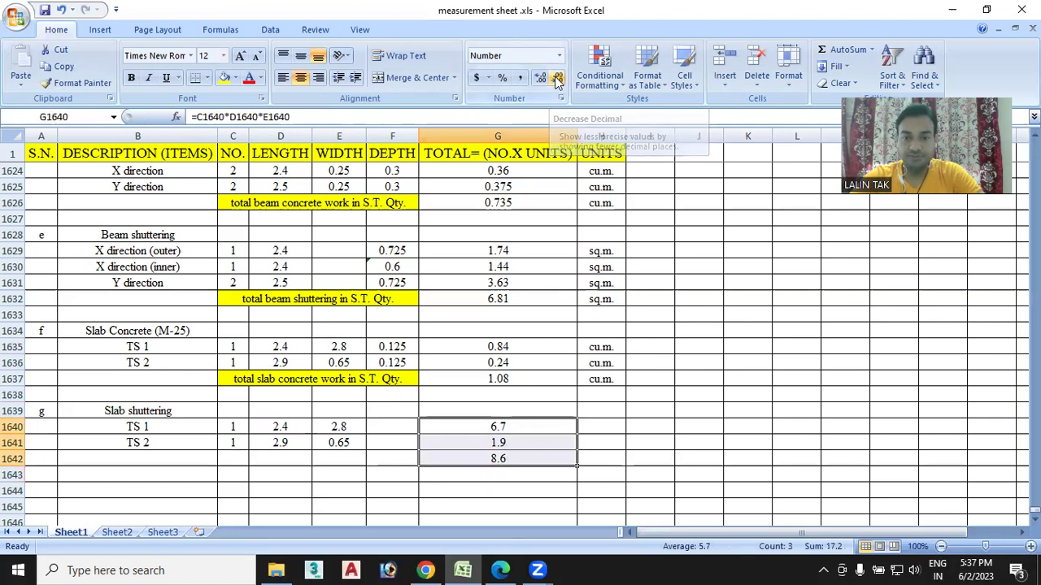
click(540, 79)
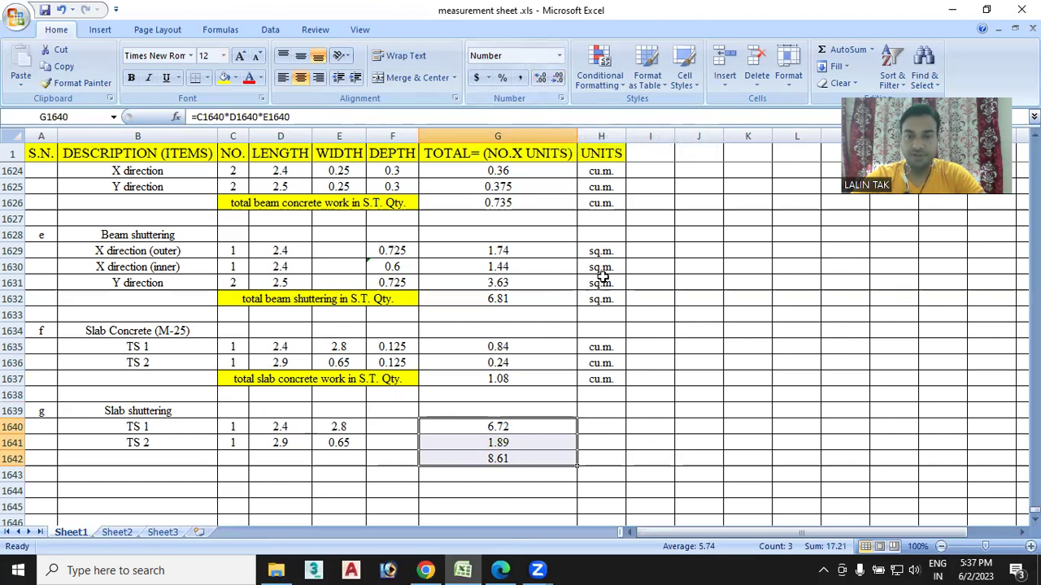
Copy the sq.m. units from beam shuttering beside the slab shuttering rows.
drag(605, 268, 602, 299)
key(ctrl+c)
drag(605, 423, 606, 460)
key(ctrl+v)
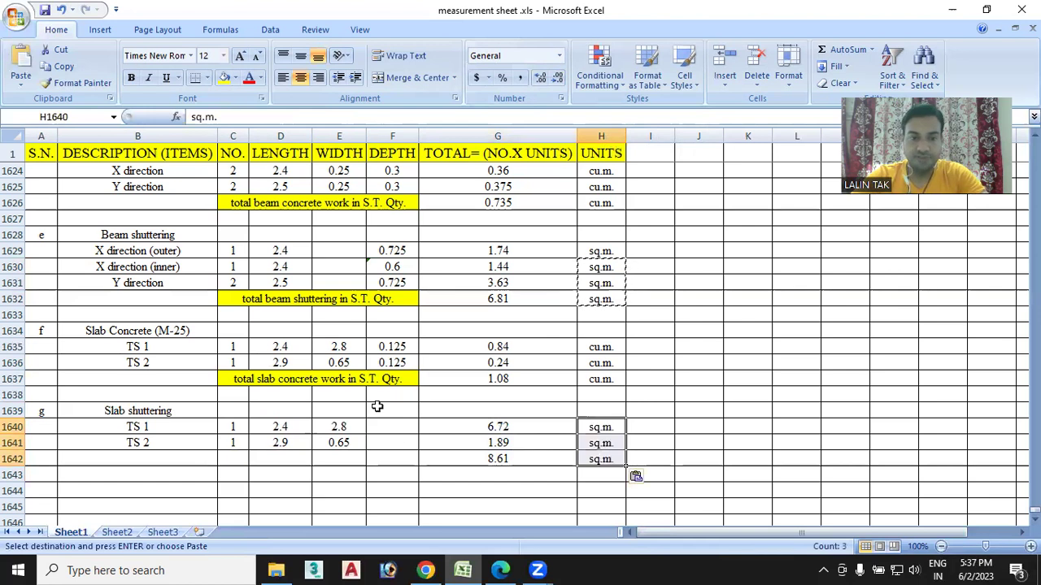
Paste the yellow total label into row 1642 and reword it to 'total slab shuttering work in S.T. Qty.'.
click(321, 379)
key(ctrl+c)
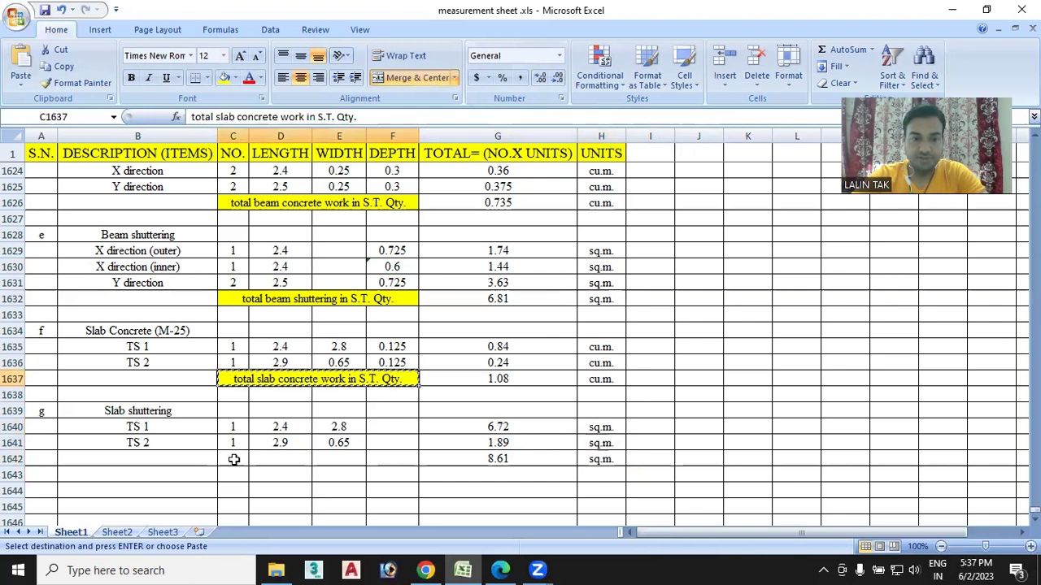
drag(233, 458, 367, 460)
key(ctrl+v)
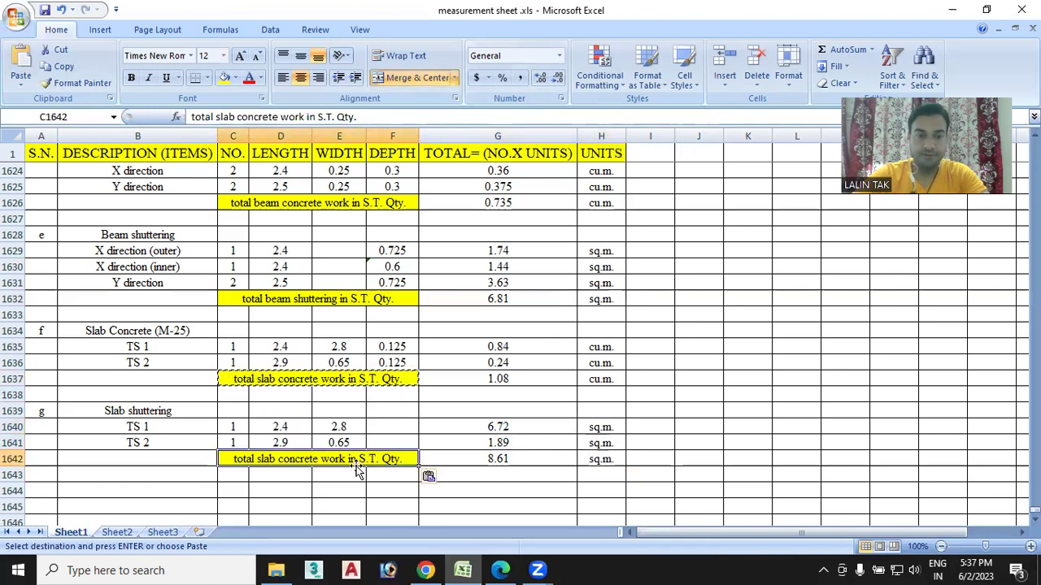
double_click(315, 459)
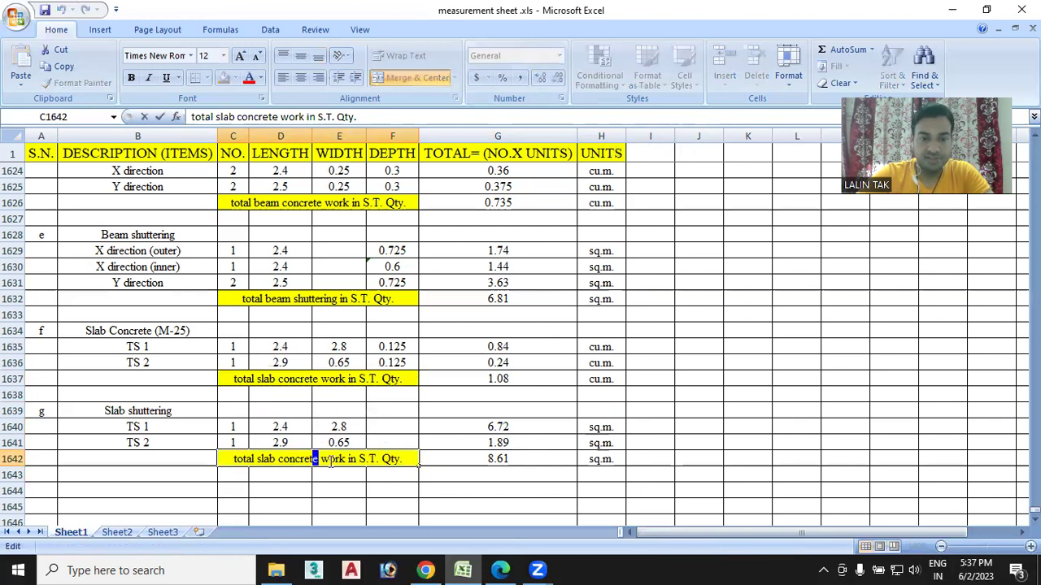
key(BackSpace)
key(BackSpace)
key(BackSpace)
key(BackSpace)
key(BackSpace)
key(BackSpace)
key(BackSpace)
key(BackSpace)
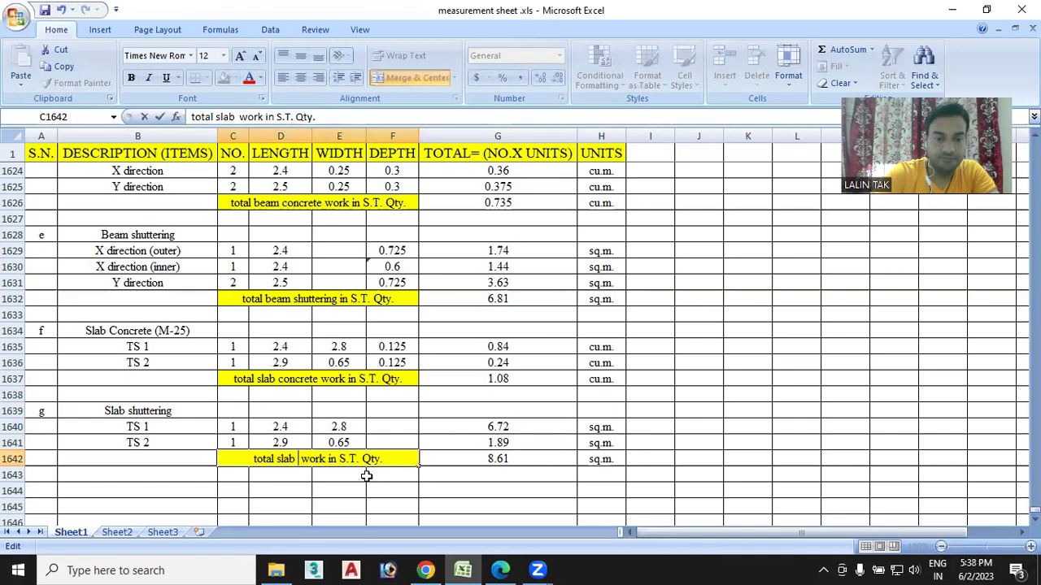
text(shuttering)
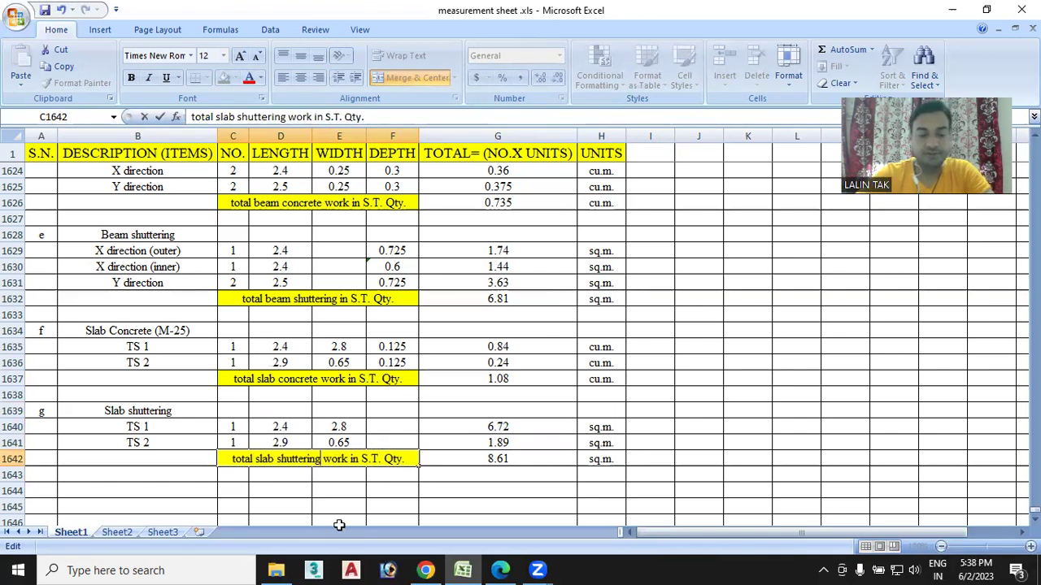
click(732, 447)
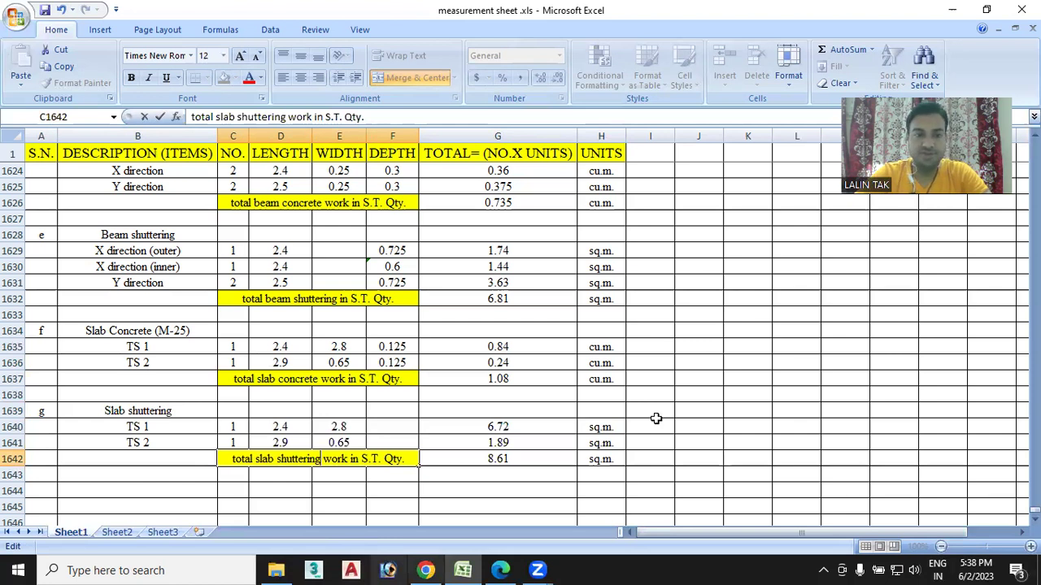
Scroll through the staircase tower rows, brick work to slab shuttering, to review the yellow totals.
scroll(291, 328, up, 3)
scroll(290, 328, up, 2)
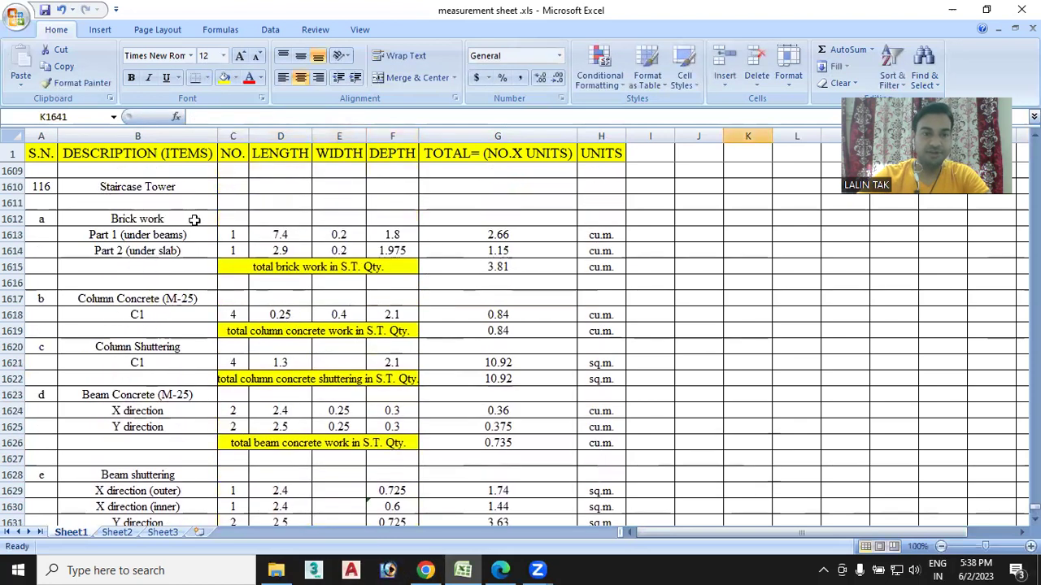
scroll(576, 299, down, 2)
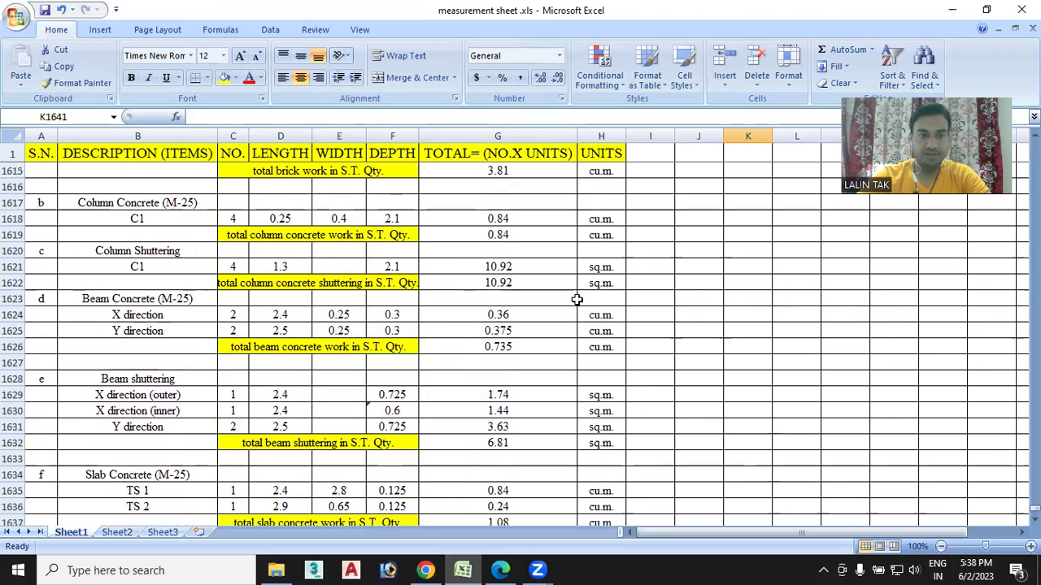
scroll(145, 276, up, 1)
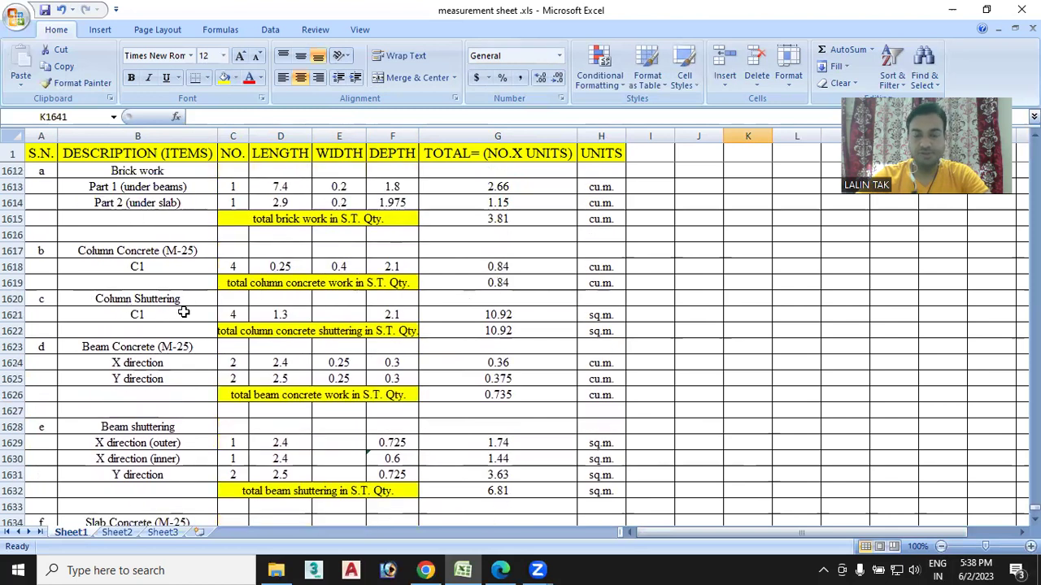
scroll(152, 378, down, 2)
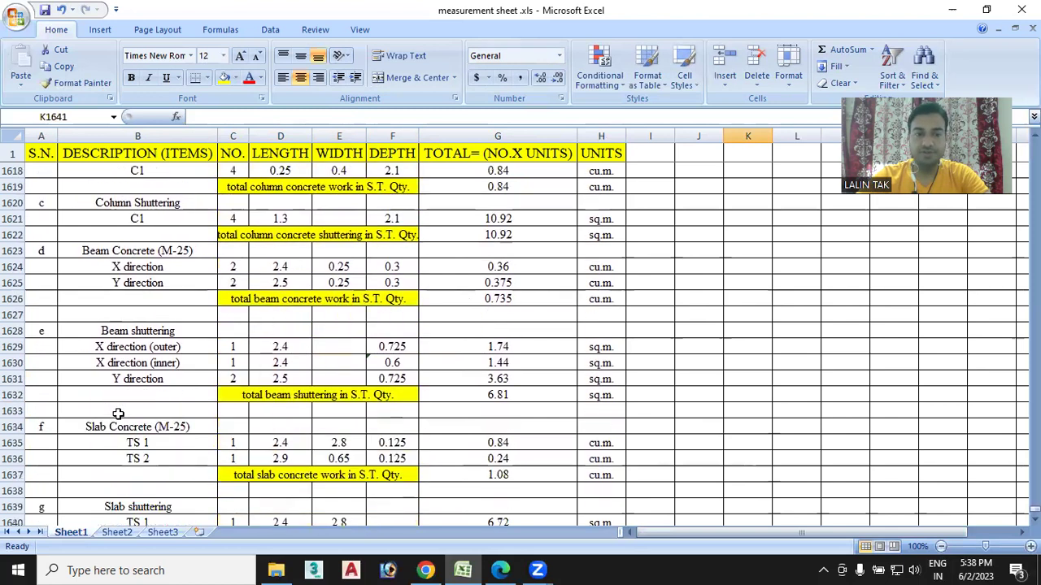
scroll(130, 421, down, 1)
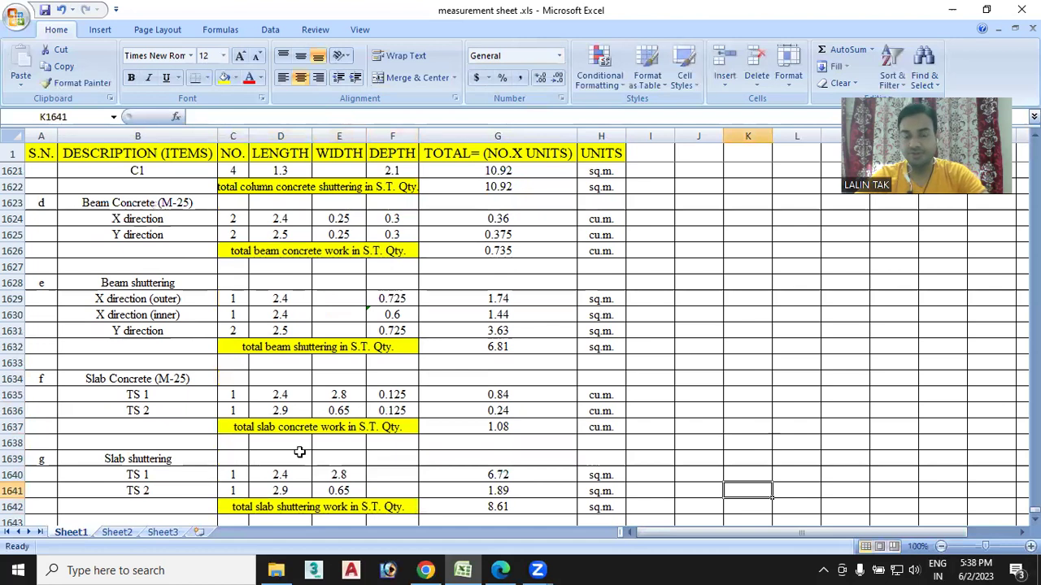
Minimise the measurement sheet and review the walls on the Parapet wall & St. Tower Plan PDF.
click(465, 569)
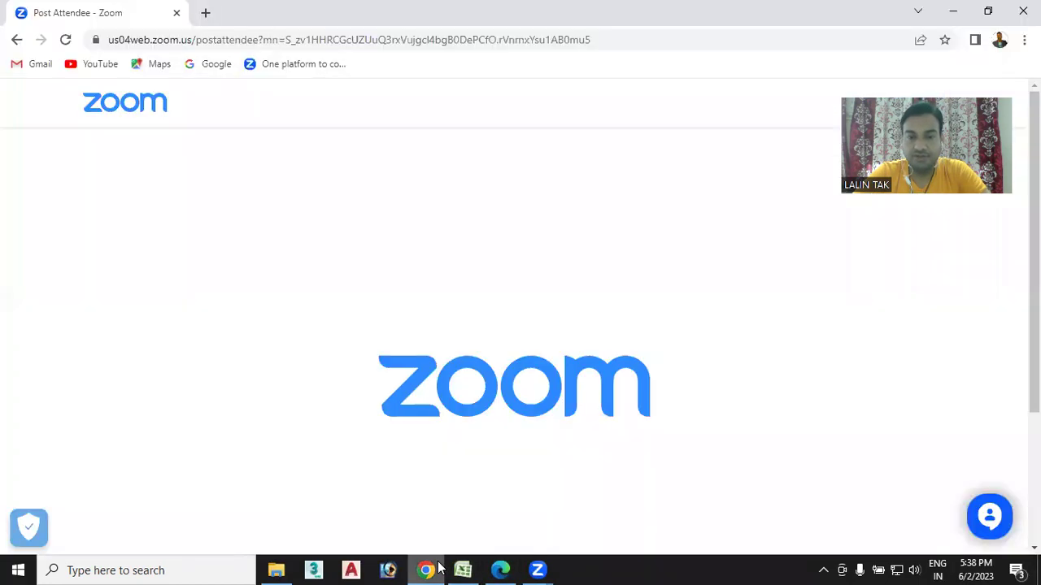
click(500, 569)
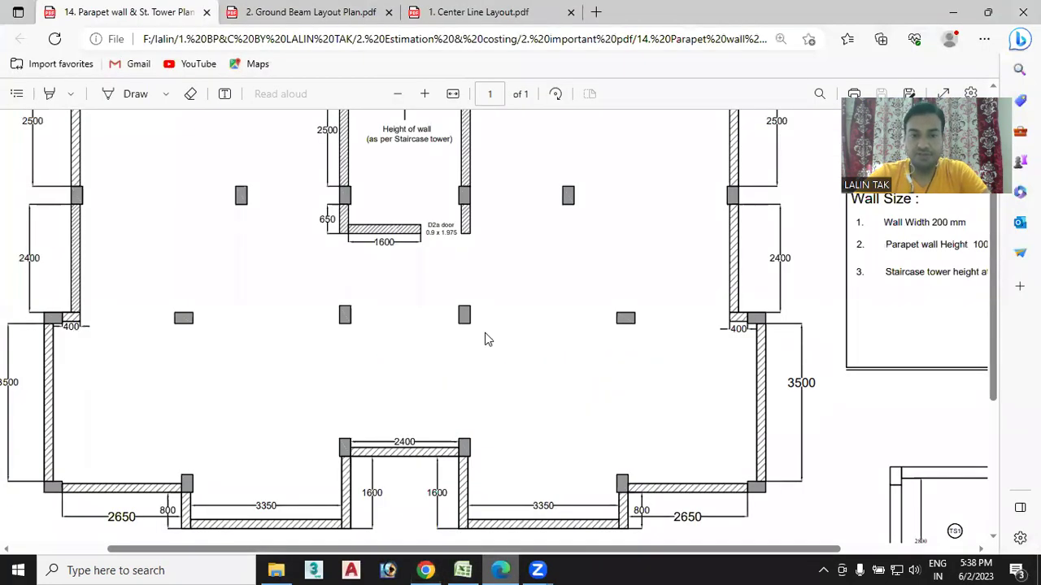
scroll(486, 441, up, 3)
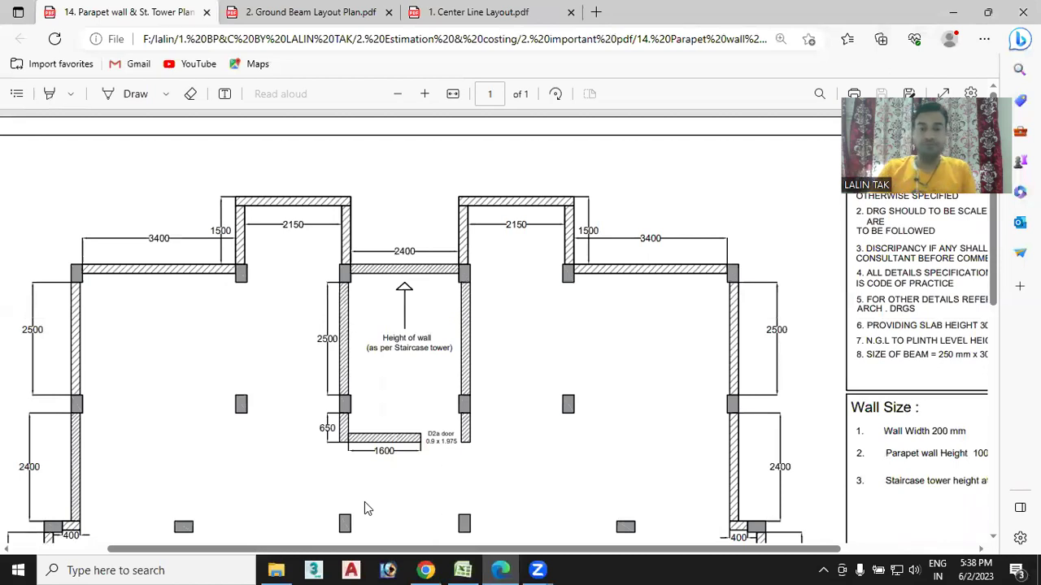
scroll(299, 303, down, 1)
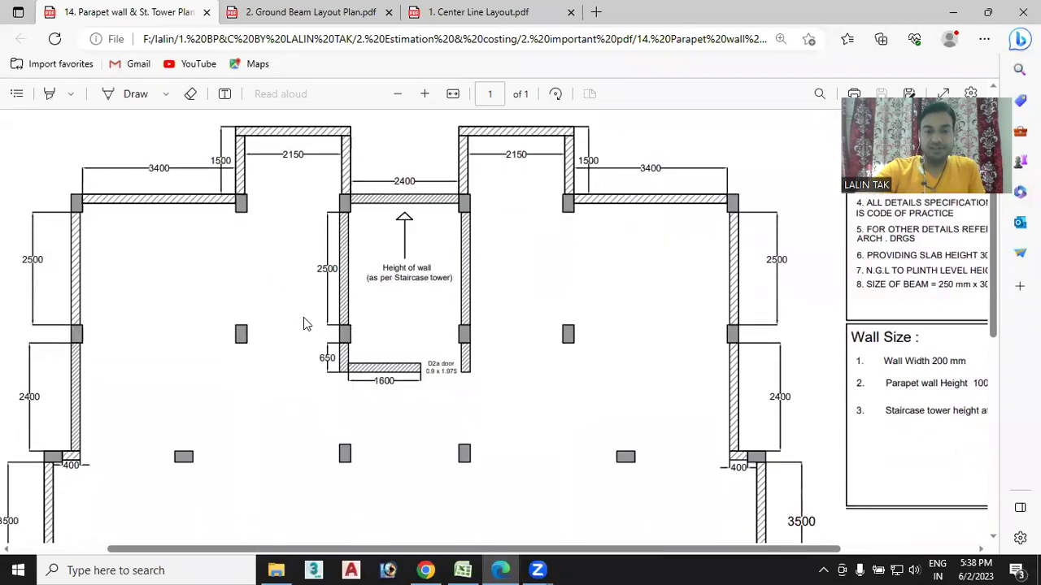
scroll(328, 432, down, 1)
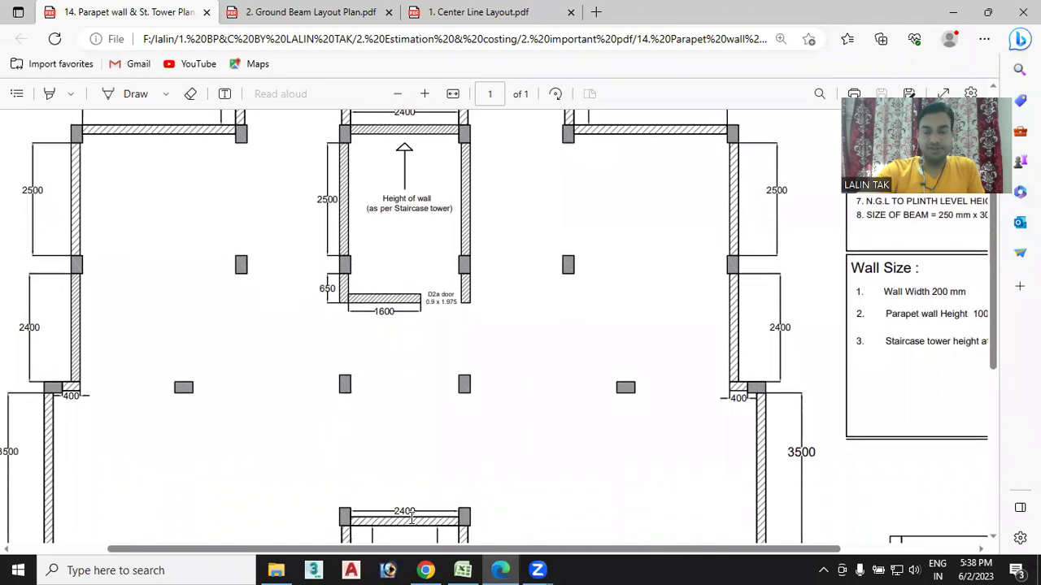
scroll(543, 245, up, 1)
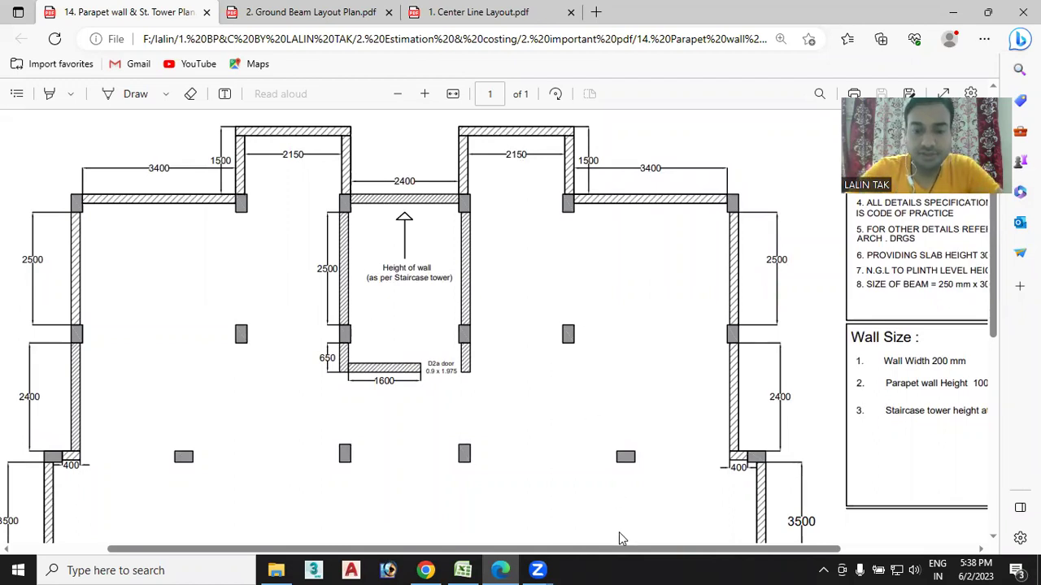
click(537, 569)
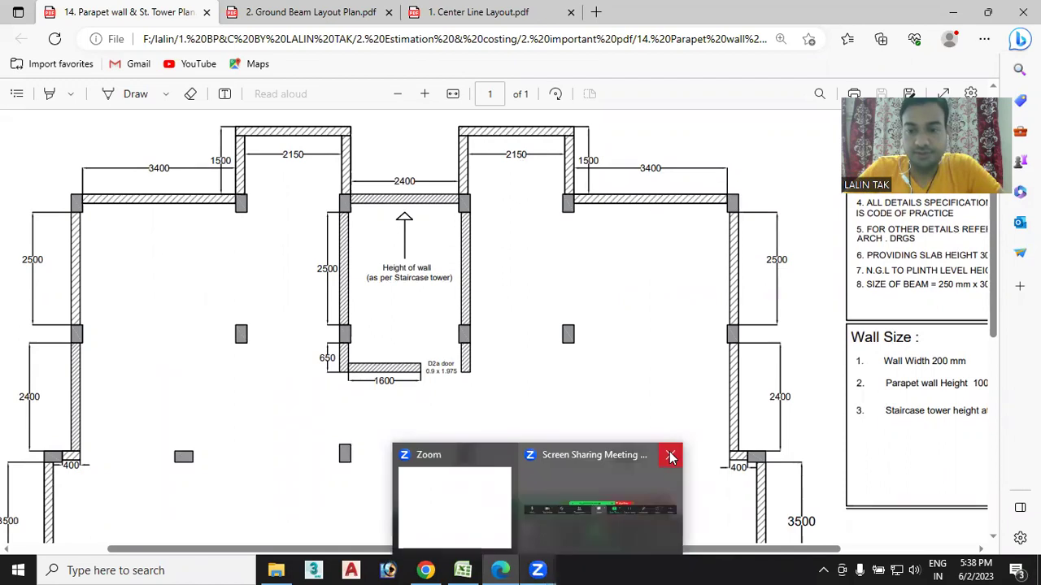